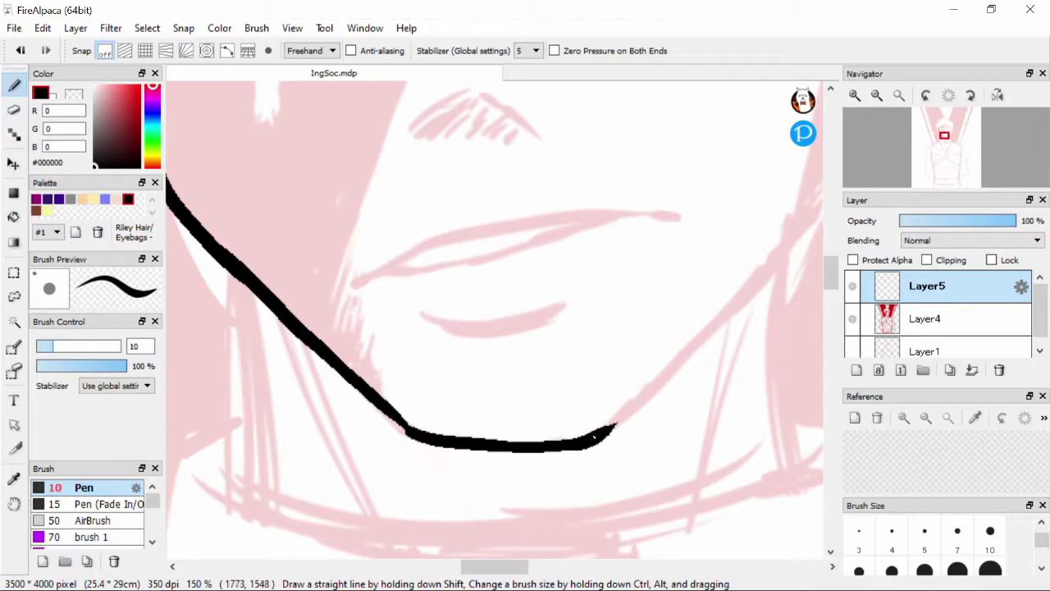
# Step: Ink the right side of the jaw and cheek on Layer5 with the black 10 px Pen, following the sketch
pyautogui.scroll(-3, 562, 453)
pyautogui.scroll(3, 602, 387)
pyautogui.moveTo(681, 368); pyautogui.dragTo(719, 205)
pyautogui.moveTo(705, 294); pyautogui.dragTo(659, 426)
pyautogui.press('e')
pyautogui.scroll(-3, 619, 515)
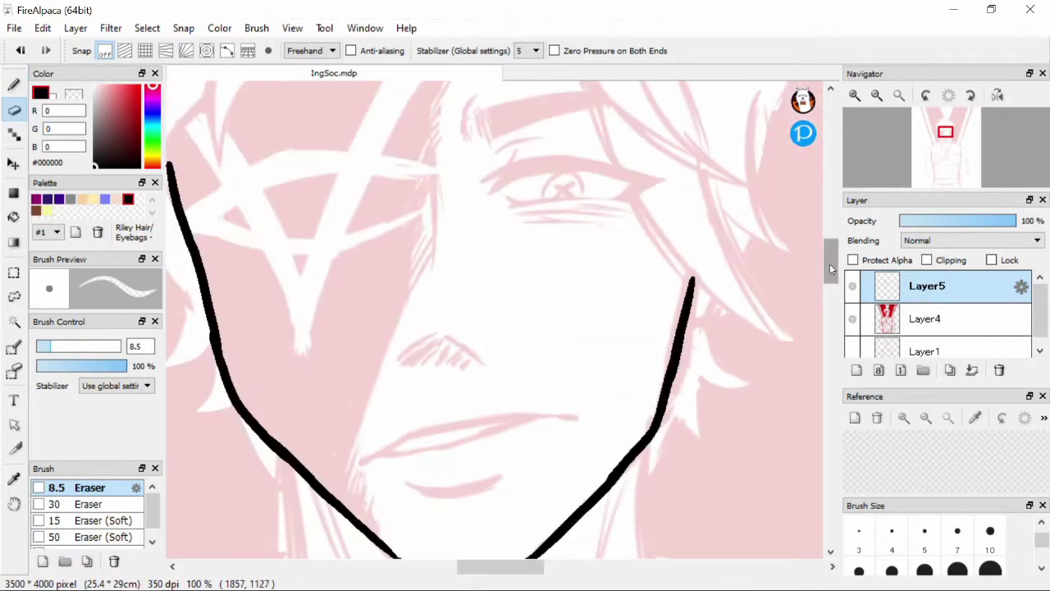
# Step: Ink the upper eyelid as a thick black lash line tapering to a point at the outer corner
pyautogui.press('b')
pyautogui.scroll(3, 460, 262)
pyautogui.moveTo(420, 267)
pyautogui.mouseDown()
pyautogui.moveTo(502, 236)
pyautogui.moveTo(693, 242)
pyautogui.mouseUp()
pyautogui.moveTo(418, 270)
pyautogui.mouseDown()
pyautogui.moveTo(459, 239)
pyautogui.moveTo(521, 237)
pyautogui.moveTo(436, 257)
pyautogui.moveTo(492, 235)
pyautogui.moveTo(612, 239)
pyautogui.mouseUp()
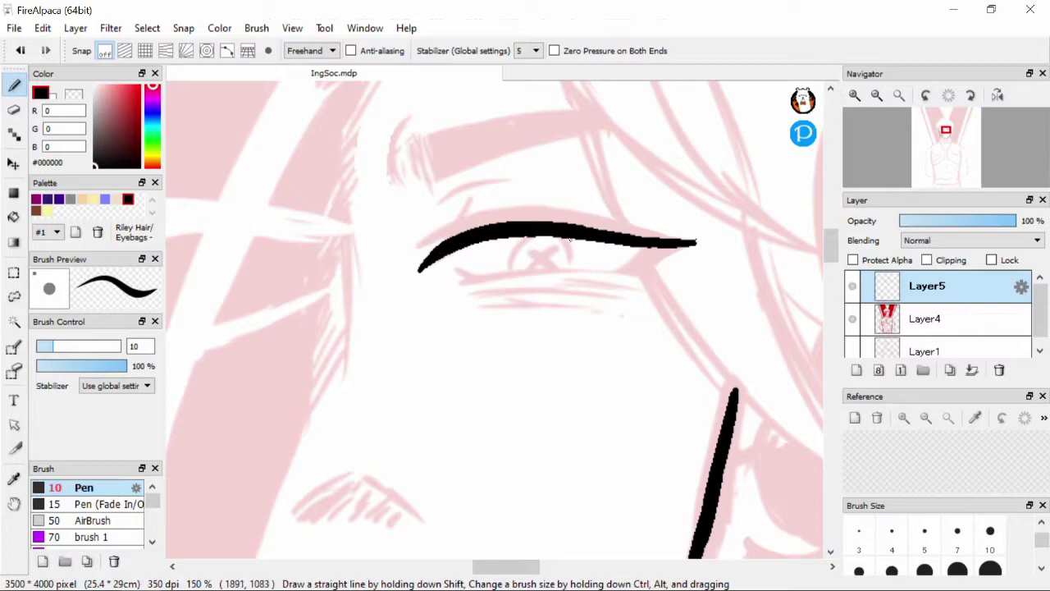
pyautogui.moveTo(440, 247)
pyautogui.mouseDown()
pyautogui.moveTo(418, 246)
pyautogui.moveTo(463, 235)
pyautogui.mouseUp()
pyautogui.moveTo(543, 238); pyautogui.dragTo(693, 242)
pyautogui.moveTo(416, 244)
pyautogui.mouseDown()
pyautogui.moveTo(448, 241)
pyautogui.moveTo(404, 252)
pyautogui.moveTo(664, 233)
pyautogui.mouseUp()
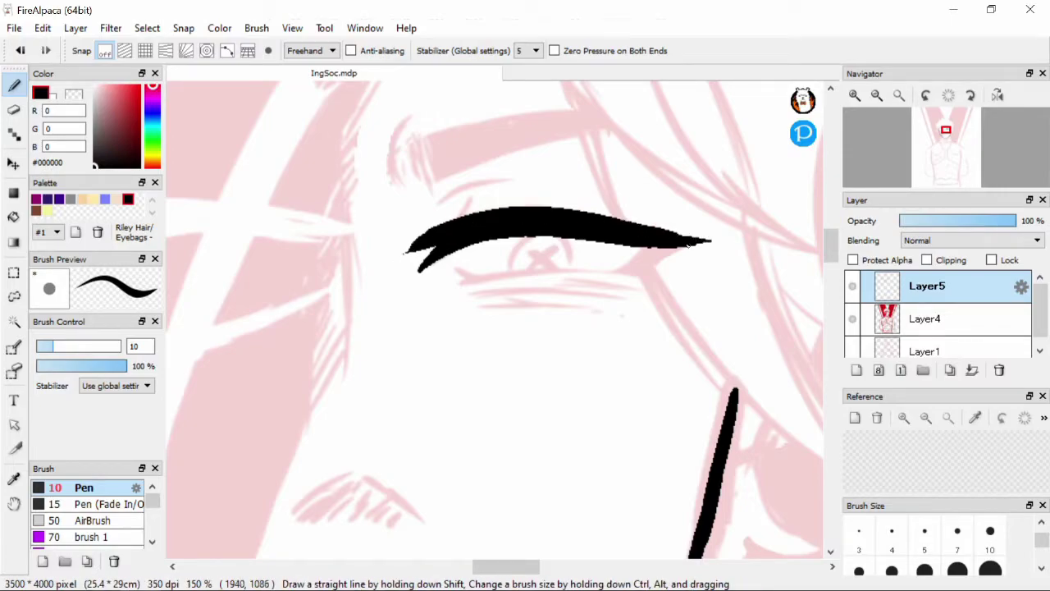
# Step: Ink the lower eyelid, the outer eye corner and the round iris outline, redoing strokes that miss the sketch
pyautogui.moveTo(456, 283)
pyautogui.mouseDown()
pyautogui.moveTo(648, 271)
pyautogui.moveTo(636, 275)
pyautogui.mouseUp()
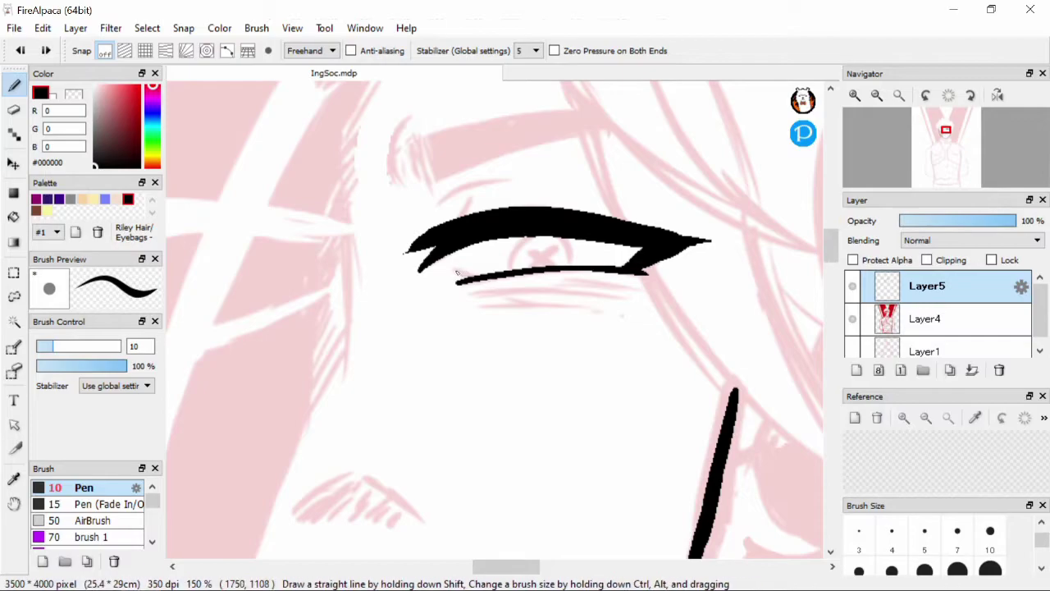
pyautogui.hotkey('ctrl', 'z')
pyautogui.moveTo(504, 270)
pyautogui.mouseDown()
pyautogui.moveTo(588, 271)
pyautogui.moveTo(561, 244)
pyautogui.moveTo(533, 239)
pyautogui.moveTo(572, 249)
pyautogui.mouseUp()
pyautogui.hotkey('ctrl', 'z')
pyautogui.hotkey('ctrl', 'z')
pyautogui.hotkey('ctrl', 'z')
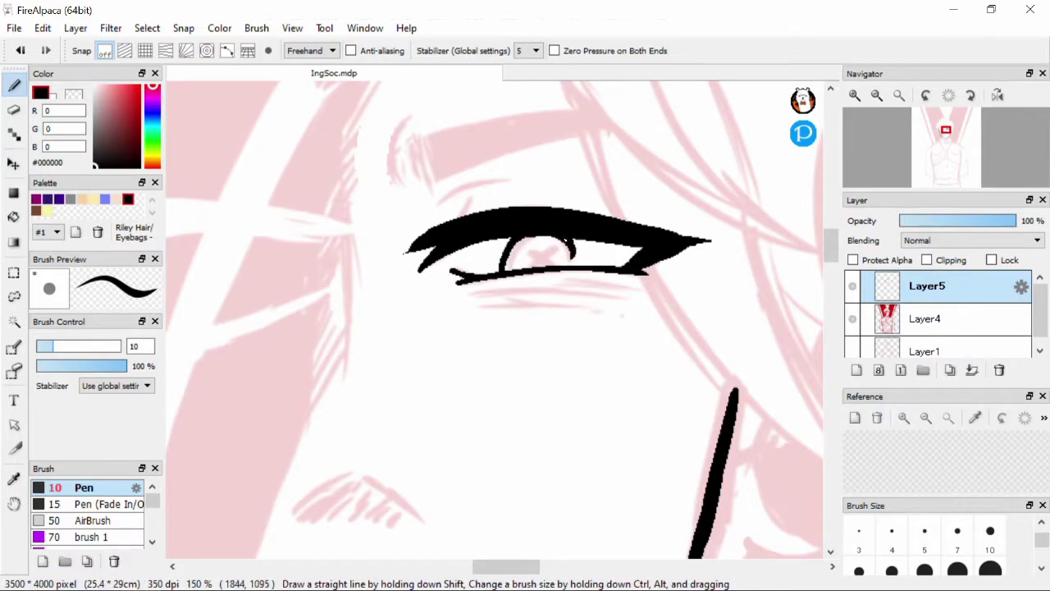
pyautogui.hotkey('ctrl', 'z')
pyautogui.moveTo(501, 271); pyautogui.dragTo(567, 261)
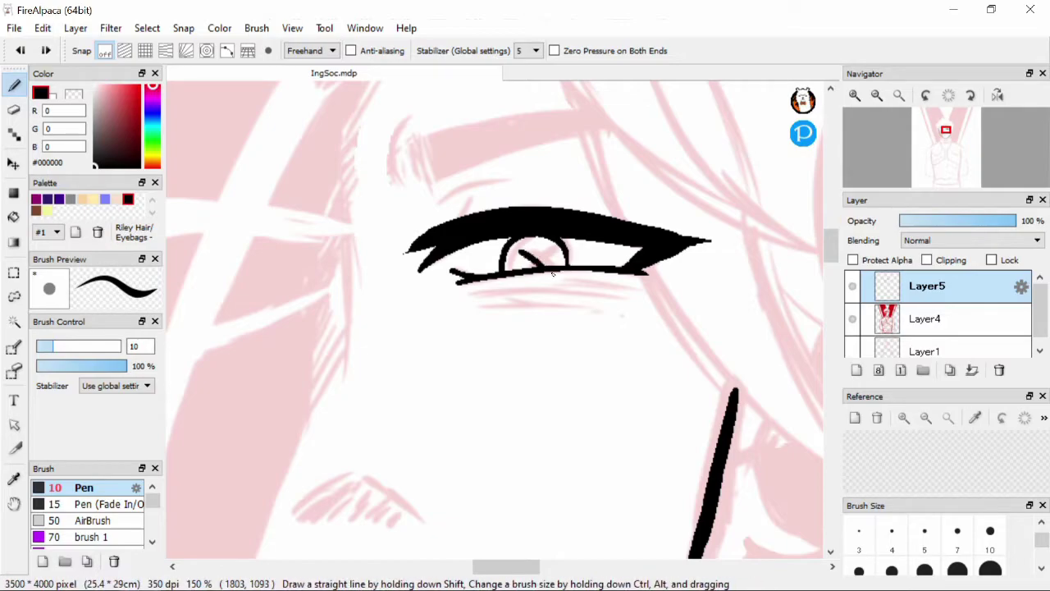
# Step: Draw the X-shaped pupil, the fine wrinkle lines beneath the eye and the crease above the eyelid
pyautogui.moveTo(623, 279); pyautogui.dragTo(464, 289)
pyautogui.hotkey('ctrl', 'z')
pyautogui.moveTo(648, 292); pyautogui.dragTo(504, 305)
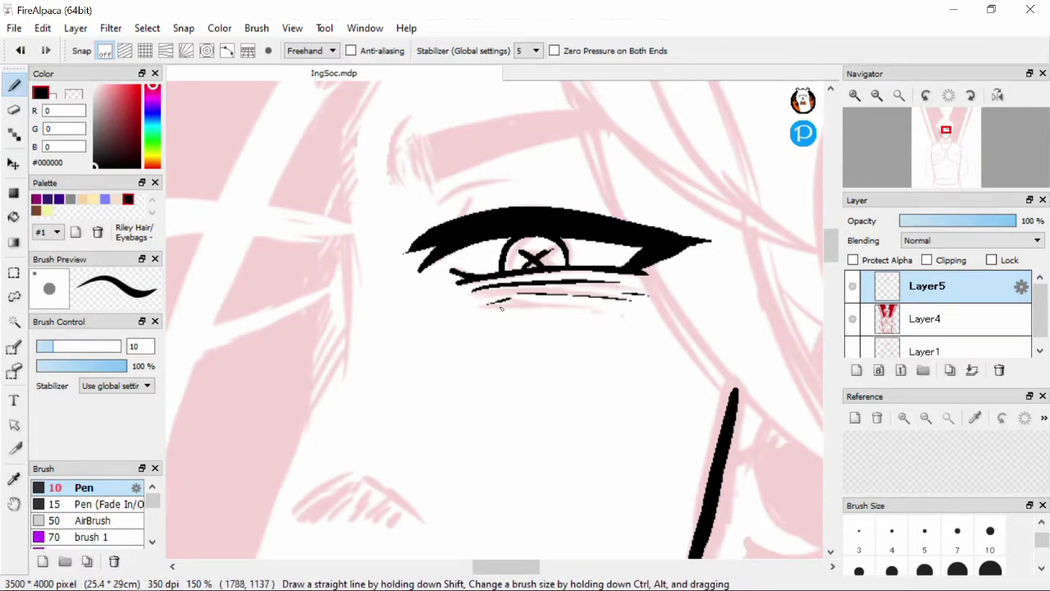
pyautogui.moveTo(448, 217)
pyautogui.mouseDown()
pyautogui.moveTo(508, 216)
pyautogui.moveTo(440, 211)
pyautogui.moveTo(543, 186)
pyautogui.mouseUp()
pyautogui.hotkey('ctrl', 'z')
pyautogui.scroll(-2, 525, 213)
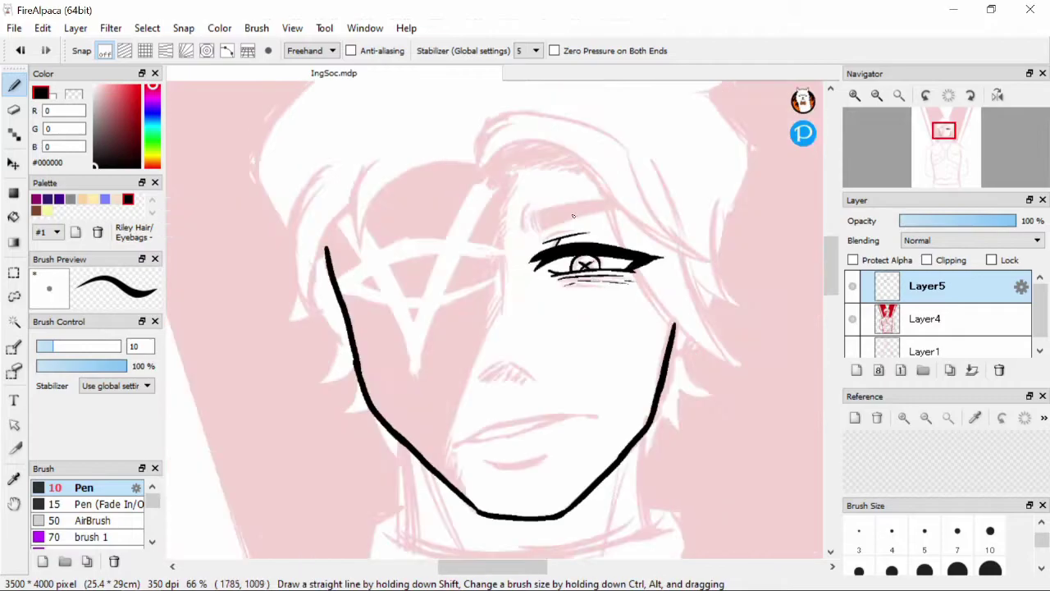
# Step: Ink the eyebrow as a solid black shape with ragged strokes at its inner end
pyautogui.scroll(1, 509, 227)
pyautogui.moveTo(484, 228)
pyautogui.mouseDown()
pyautogui.moveTo(489, 247)
pyautogui.moveTo(597, 206)
pyautogui.mouseUp()
pyautogui.moveTo(498, 228); pyautogui.dragTo(616, 201)
pyautogui.moveTo(499, 246)
pyautogui.mouseDown()
pyautogui.moveTo(639, 215)
pyautogui.moveTo(557, 223)
pyautogui.moveTo(614, 206)
pyautogui.moveTo(502, 230)
pyautogui.moveTo(485, 253)
pyautogui.moveTo(503, 240)
pyautogui.mouseUp()
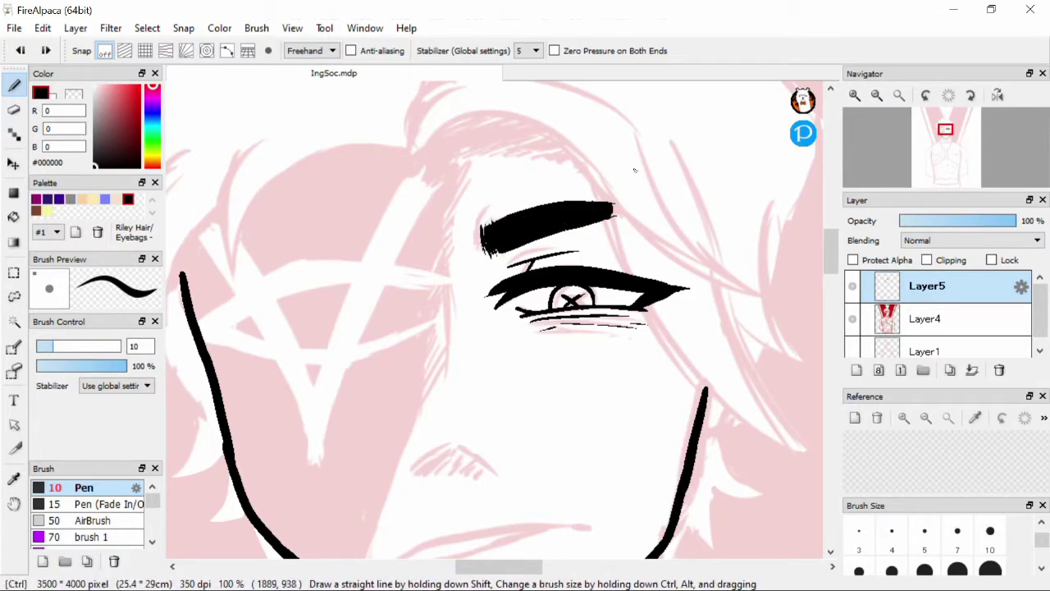
pyautogui.press('e')
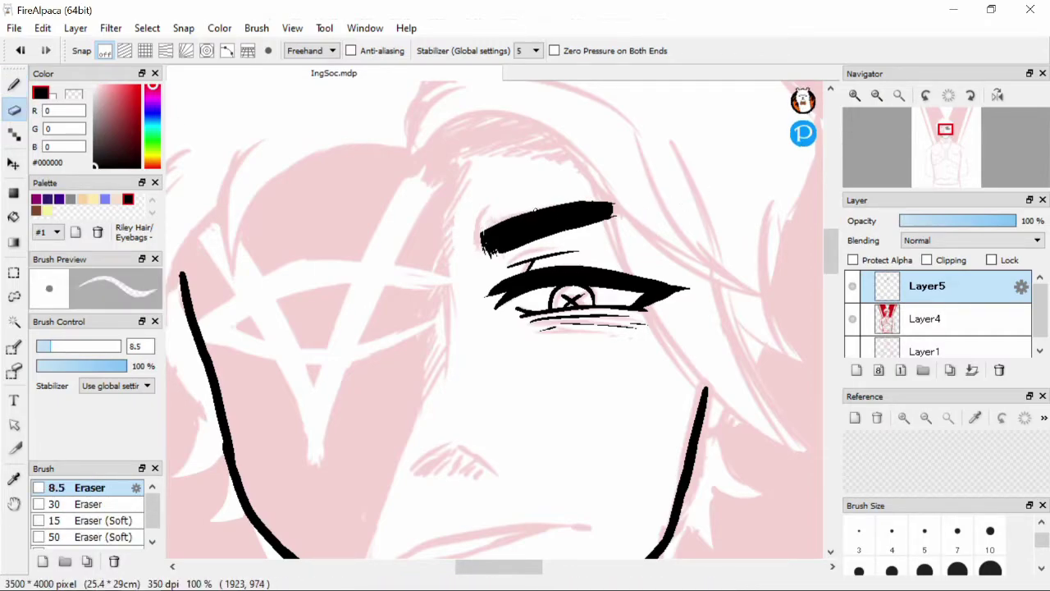
# Step: Ink the thin nose bridge line and the angled nose tip with the black Pen
pyautogui.press('b')
pyautogui.moveTo(449, 246); pyautogui.dragTo(448, 378)
pyautogui.scroll(-2, 448, 377)
pyautogui.scroll(2, 453, 520)
pyautogui.moveTo(411, 329); pyautogui.dragTo(449, 308)
pyautogui.hotkey('ctrl', 'z')
pyautogui.scroll(1, 449, 309)
pyautogui.moveTo(353, 359)
pyautogui.mouseDown()
pyautogui.moveTo(425, 304)
pyautogui.moveTo(516, 351)
pyautogui.mouseUp()
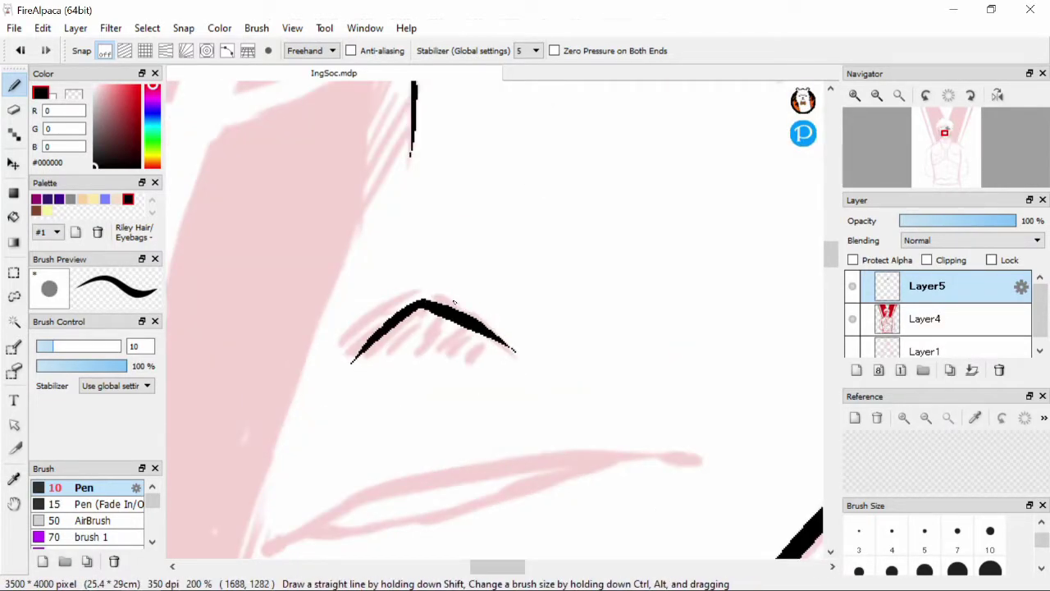
pyautogui.scroll(-1, 455, 305)
# Step: Ink the upper and lower lines of the mouth and the short curve under the lower lip
pyautogui.scroll(1, 386, 416)
pyautogui.moveTo(340, 442)
pyautogui.mouseDown()
pyautogui.moveTo(387, 426)
pyautogui.moveTo(450, 386)
pyautogui.moveTo(437, 395)
pyautogui.moveTo(687, 350)
pyautogui.moveTo(740, 356)
pyautogui.mouseUp()
pyautogui.moveTo(363, 432)
pyautogui.mouseDown()
pyautogui.moveTo(649, 374)
pyautogui.moveTo(548, 406)
pyautogui.moveTo(659, 364)
pyautogui.mouseUp()
pyautogui.moveTo(422, 482)
pyautogui.mouseDown()
pyautogui.moveTo(632, 491)
pyautogui.moveTo(626, 471)
pyautogui.mouseUp()
pyautogui.hotkey('ctrl', 'z')
pyautogui.scroll(-3, 827, 280)
pyautogui.scroll(1, 827, 280)
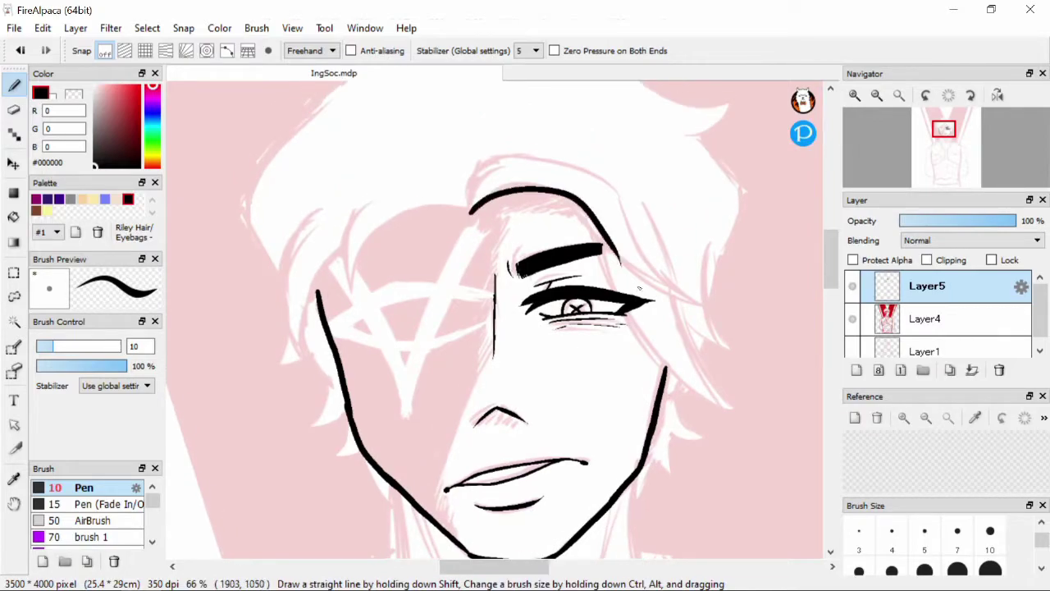
# Step: Ink the swept fringe lock across the forehead, joining its two edges at the tip beyond the eye
pyautogui.moveTo(472, 209)
pyautogui.mouseDown()
pyautogui.moveTo(611, 190)
pyautogui.moveTo(689, 296)
pyautogui.mouseUp()
pyautogui.scroll(4, 687, 287)
pyautogui.moveTo(608, 283); pyautogui.dragTo(736, 399)
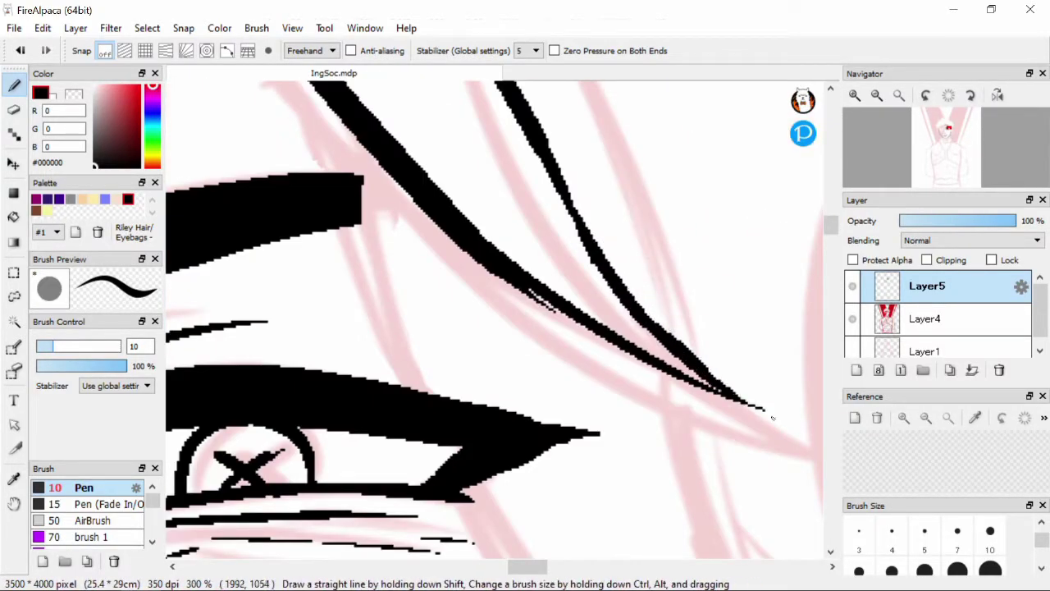
pyautogui.moveTo(534, 292); pyautogui.dragTo(624, 353)
pyautogui.scroll(-4, 533, 287)
pyautogui.scroll(3, 363, 303)
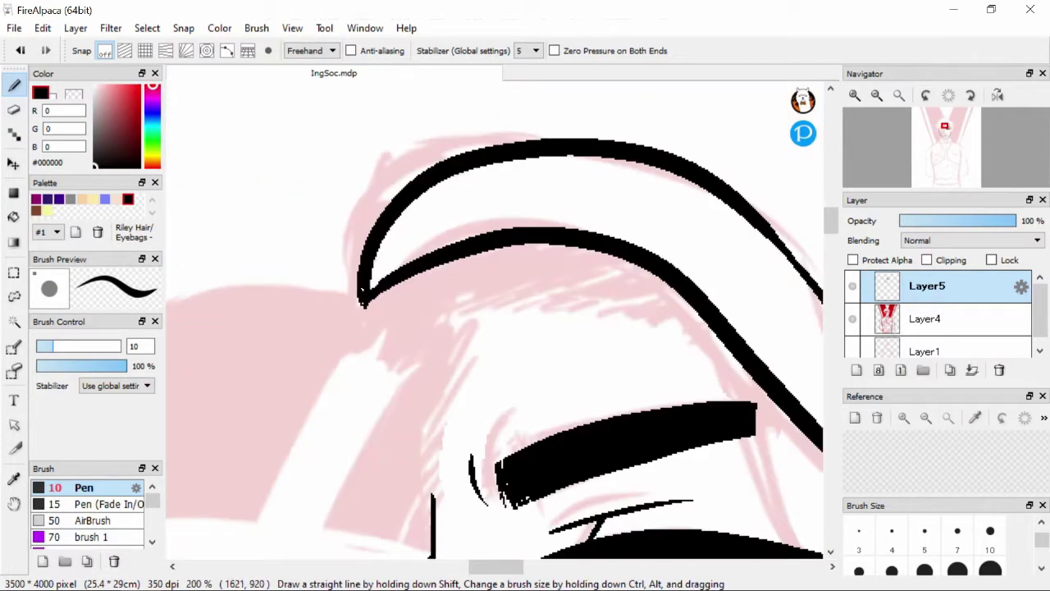
# Step: Black in the shadow beneath the fringe, finishing its lower edge with short ragged strokes
pyautogui.moveTo(368, 305); pyautogui.dragTo(453, 287)
pyautogui.moveTo(373, 305); pyautogui.dragTo(541, 289)
pyautogui.moveTo(493, 316)
pyautogui.mouseDown()
pyautogui.moveTo(668, 316)
pyautogui.moveTo(732, 354)
pyautogui.mouseUp()
pyautogui.moveTo(666, 328)
pyautogui.mouseDown()
pyautogui.moveTo(738, 357)
pyautogui.moveTo(562, 287)
pyautogui.moveTo(386, 289)
pyautogui.moveTo(570, 253)
pyautogui.moveTo(619, 271)
pyautogui.moveTo(581, 284)
pyautogui.moveTo(629, 272)
pyautogui.moveTo(603, 269)
pyautogui.mouseUp()
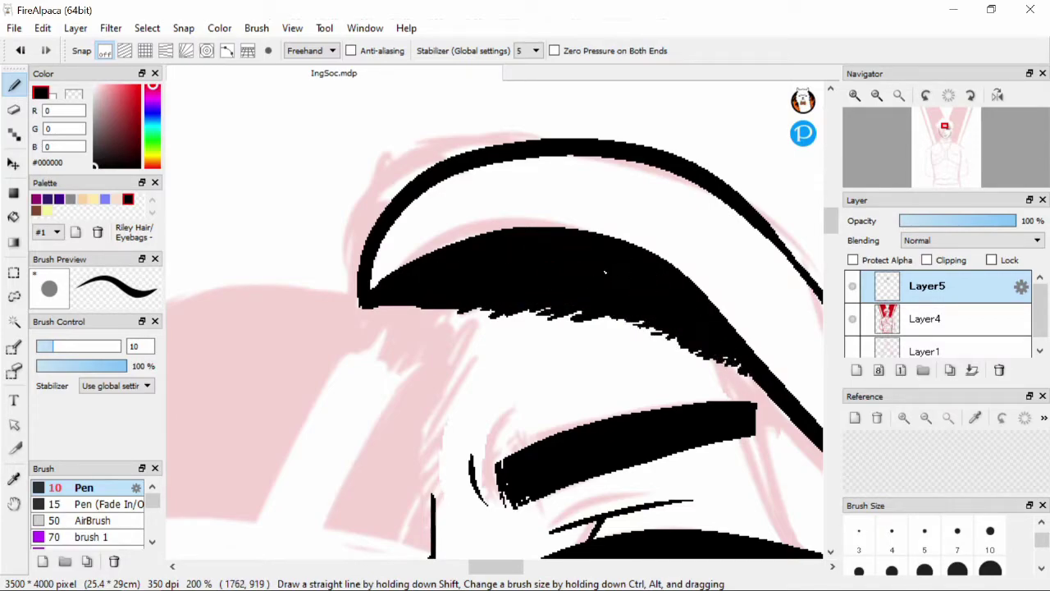
# Step: Draw the shadow boundary line down the face from the hairline to the jaw beside the mouth
pyautogui.scroll(-3, 603, 269)
pyautogui.moveTo(399, 304)
pyautogui.mouseDown()
pyautogui.moveTo(384, 415)
pyautogui.moveTo(353, 516)
pyautogui.moveTo(419, 392)
pyautogui.mouseUp()
pyautogui.moveTo(379, 350); pyautogui.dragTo(349, 486)
# Step: Ink the hair strands on the left side of the head, closing off the shadowed half of the face
pyautogui.scroll(4, 527, 283)
pyautogui.moveTo(576, 170); pyautogui.dragTo(369, 389)
pyautogui.hotkey('ctrl', 'z')
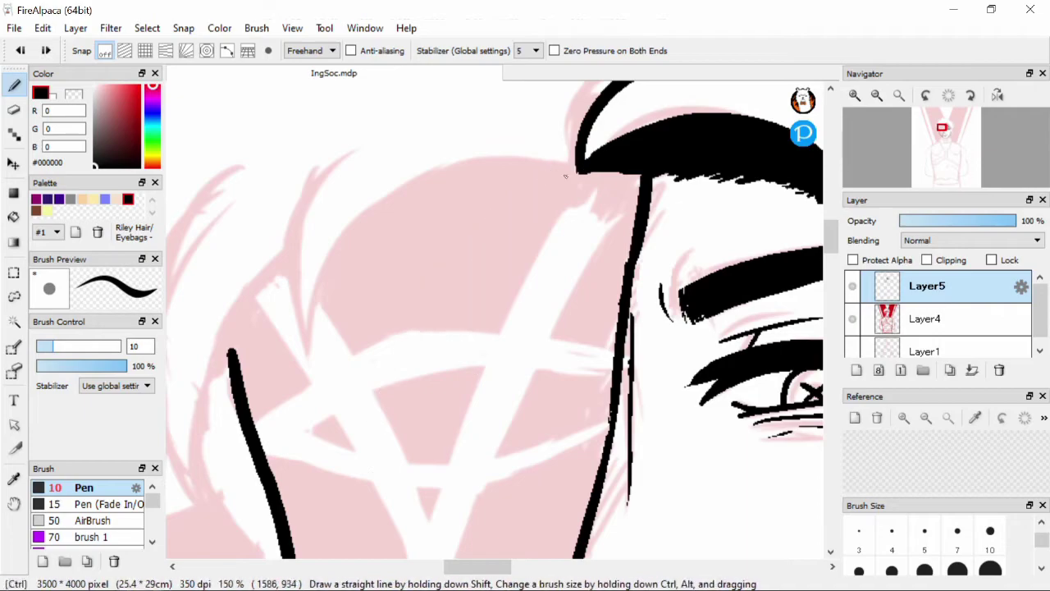
pyautogui.moveTo(576, 170); pyautogui.dragTo(369, 389)
pyautogui.moveTo(416, 154); pyautogui.dragTo(368, 389)
pyautogui.moveTo(353, 234); pyautogui.dragTo(242, 322)
pyautogui.moveTo(243, 240); pyautogui.dragTo(192, 453)
pyautogui.scroll(2, 254, 446)
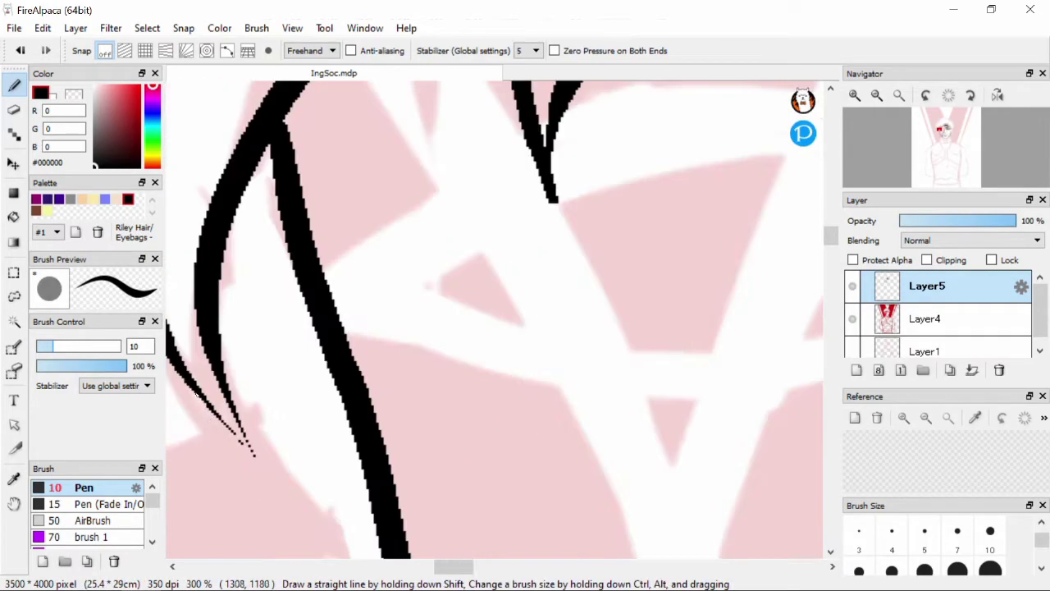
pyautogui.moveTo(267, 420); pyautogui.dragTo(225, 466)
pyautogui.scroll(-6, 419, 348)
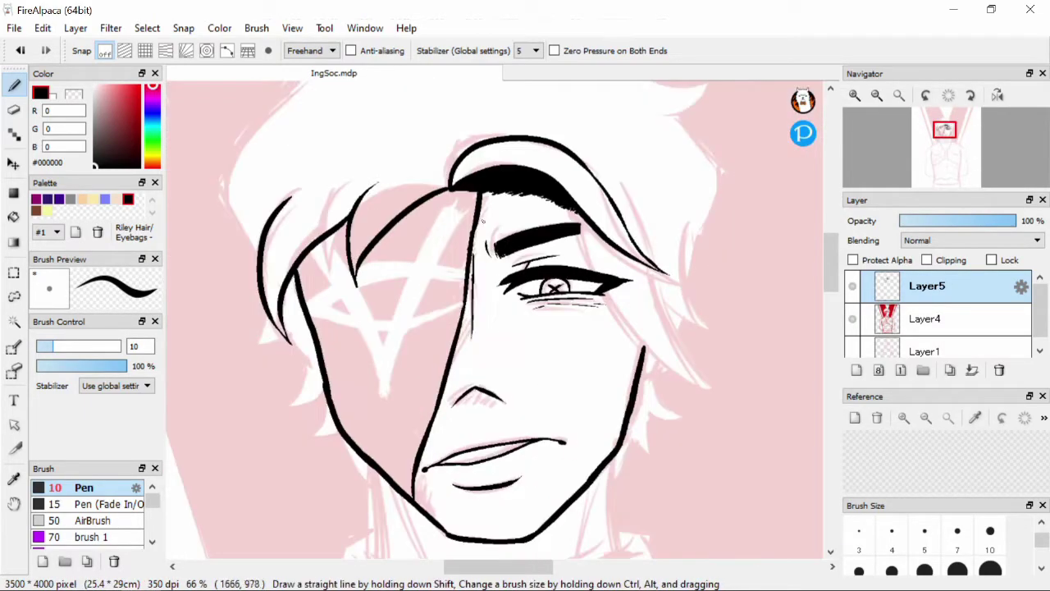
# Step: Fill the enclosed left half of the face with solid black using the Bucket tool, adjusting its options after undoing the first fill
pyautogui.press('g')
pyautogui.click(398, 327)
pyautogui.hotkey('ctrl', 'z')
pyautogui.click(136, 50)
pyautogui.click(125, 73)
pyautogui.click(397, 327)
pyautogui.press('b')
# Step: Add short hatching strokes along the edge of the black face shadow from the forehead down to the chin
pyautogui.scroll(1, 479, 176)
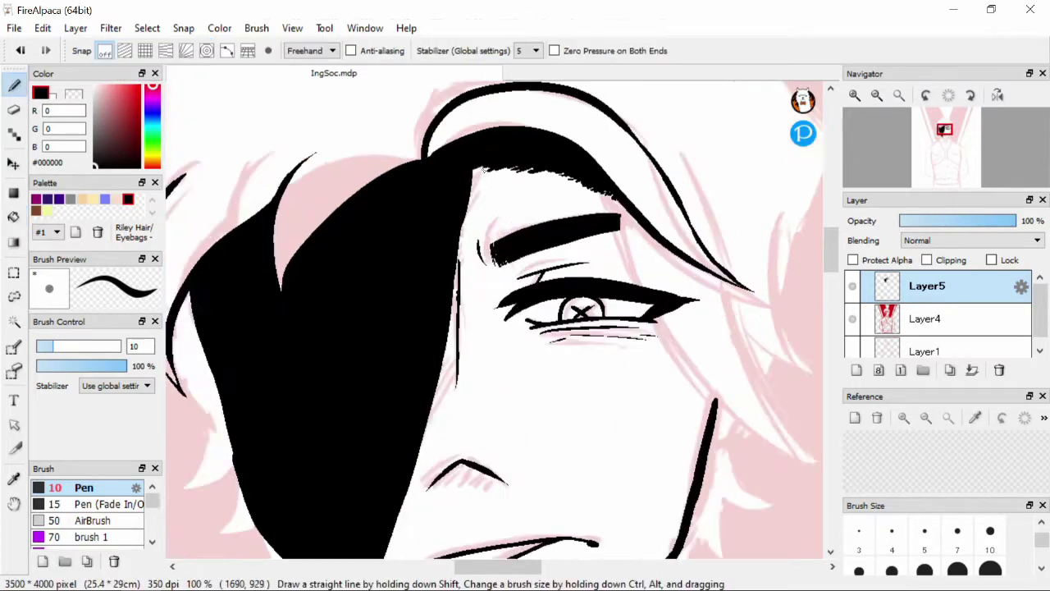
pyautogui.moveTo(485, 178); pyautogui.dragTo(459, 270)
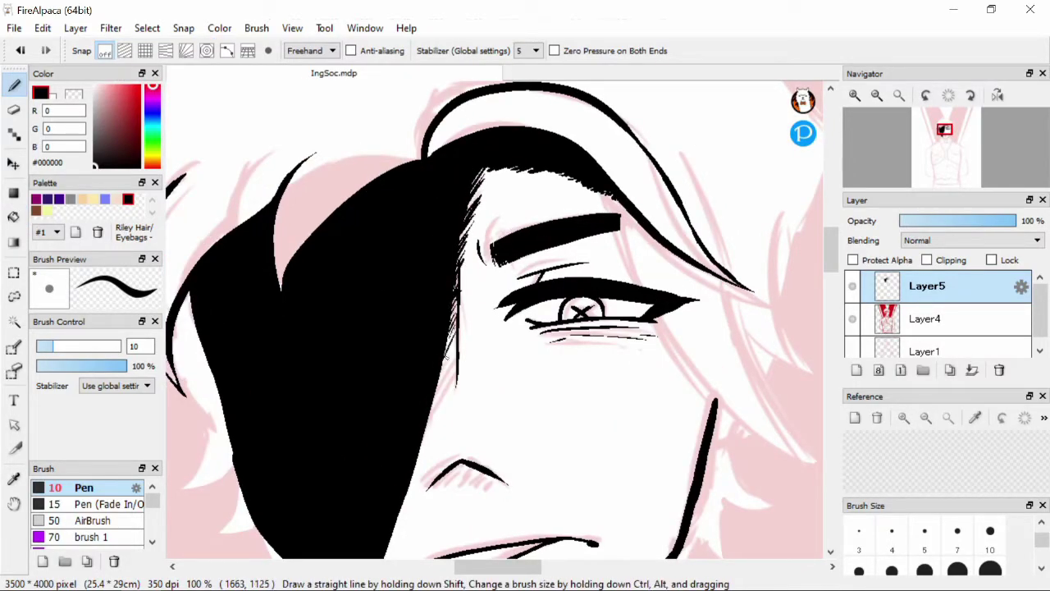
pyautogui.moveTo(403, 376); pyautogui.dragTo(413, 299)
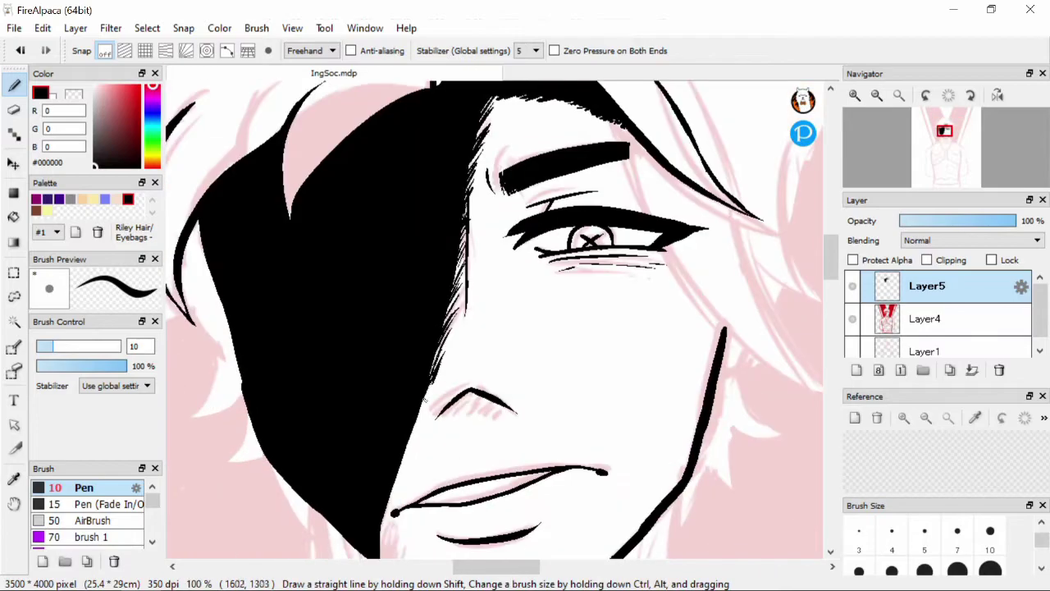
pyautogui.moveTo(396, 548); pyautogui.dragTo(410, 482)
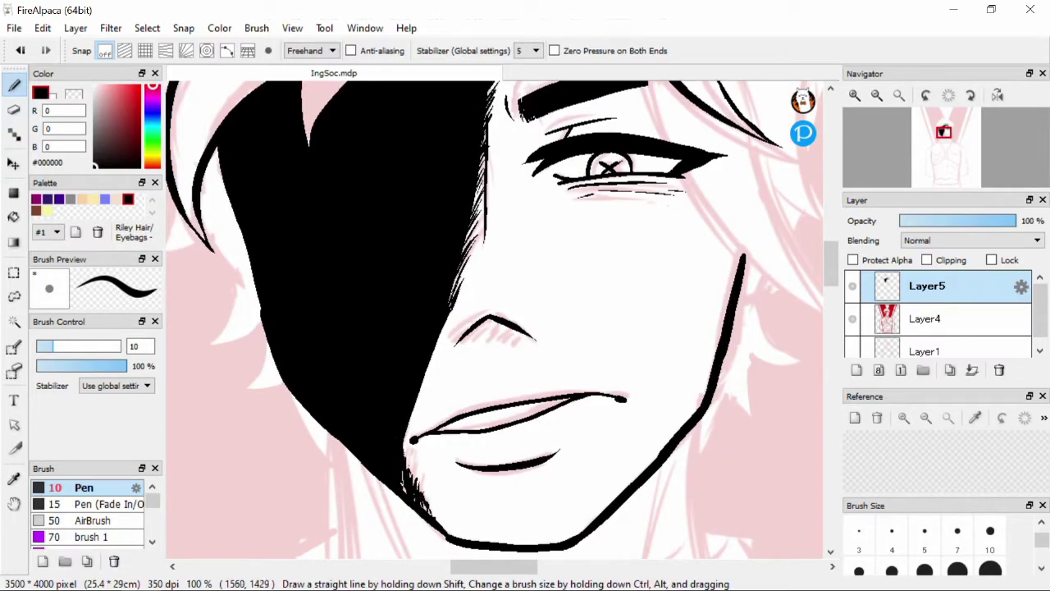
pyautogui.scroll(-1, 412, 473)
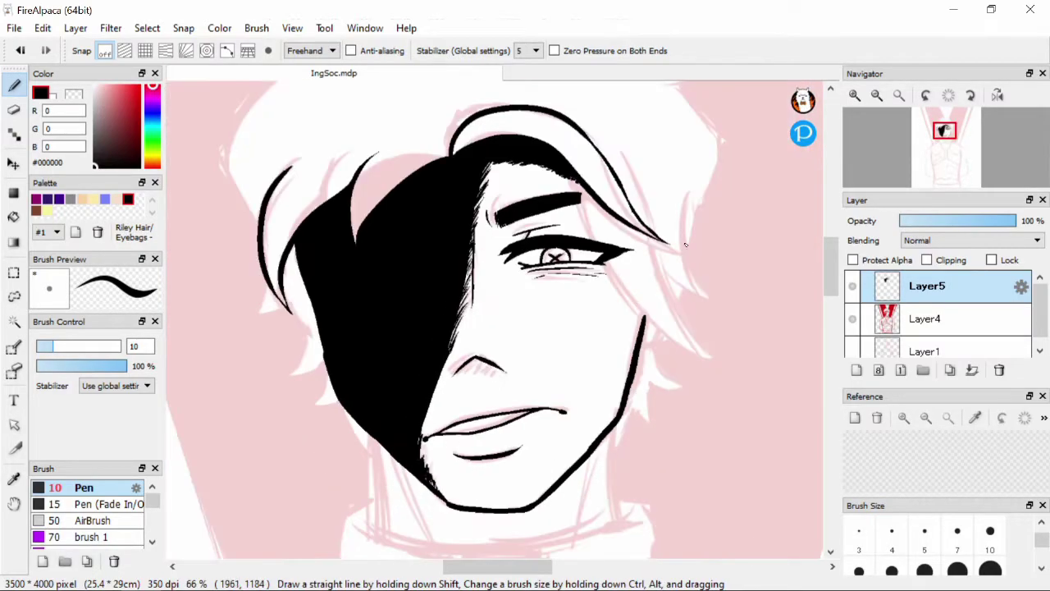
# Step: Ink the long pointed hair lock running from the fringe past the outer eye corner and over the cheek
pyautogui.scroll(1, 637, 307)
pyautogui.moveTo(525, 165)
pyautogui.mouseDown()
pyautogui.moveTo(554, 238)
pyautogui.moveTo(711, 439)
pyautogui.moveTo(736, 440)
pyautogui.mouseUp()
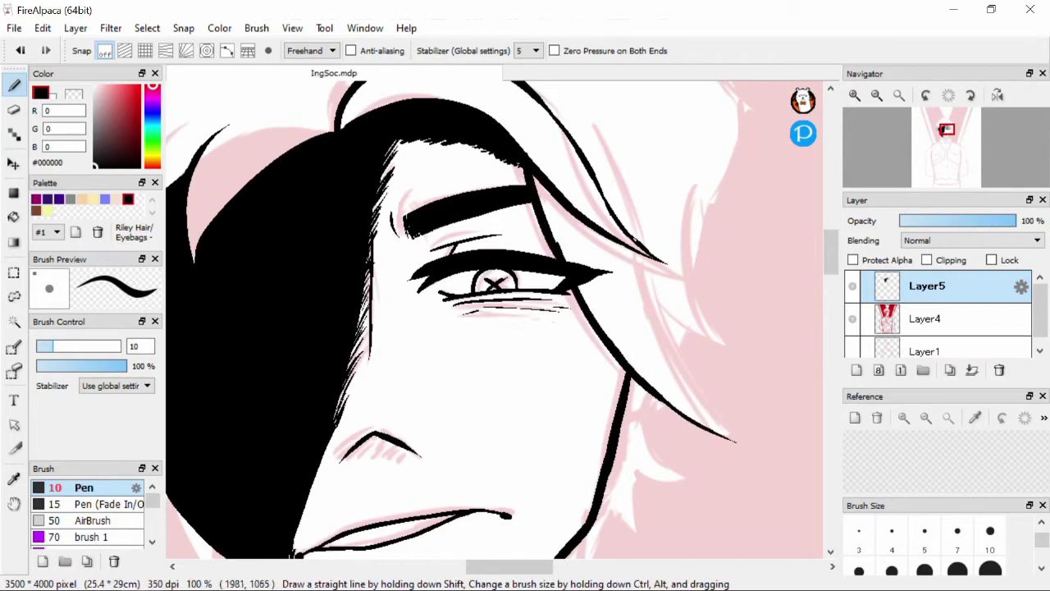
pyautogui.scroll(1, 639, 291)
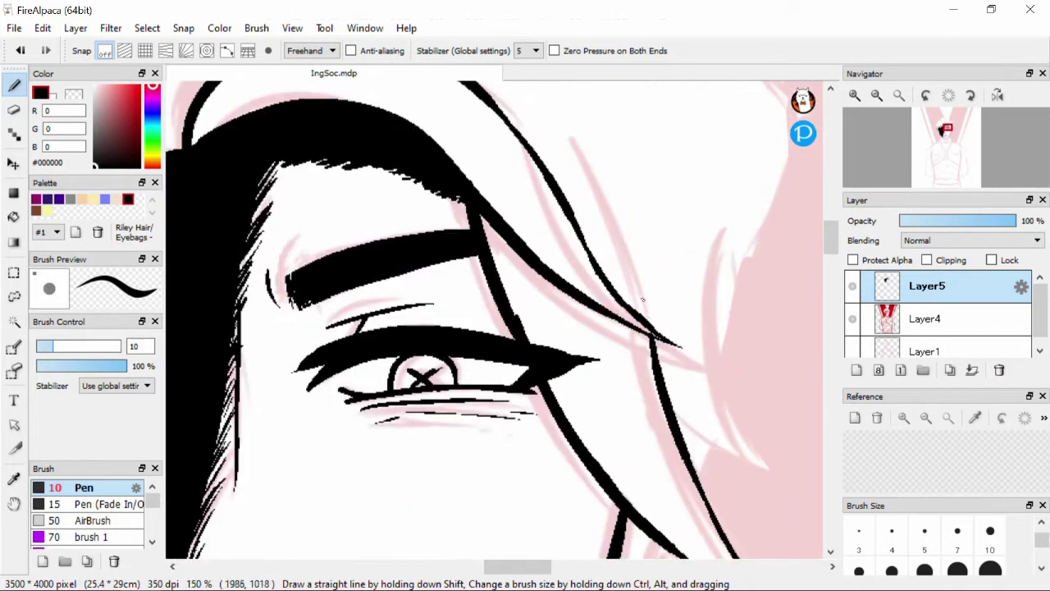
pyautogui.scroll(2, 644, 311)
pyautogui.press('e')
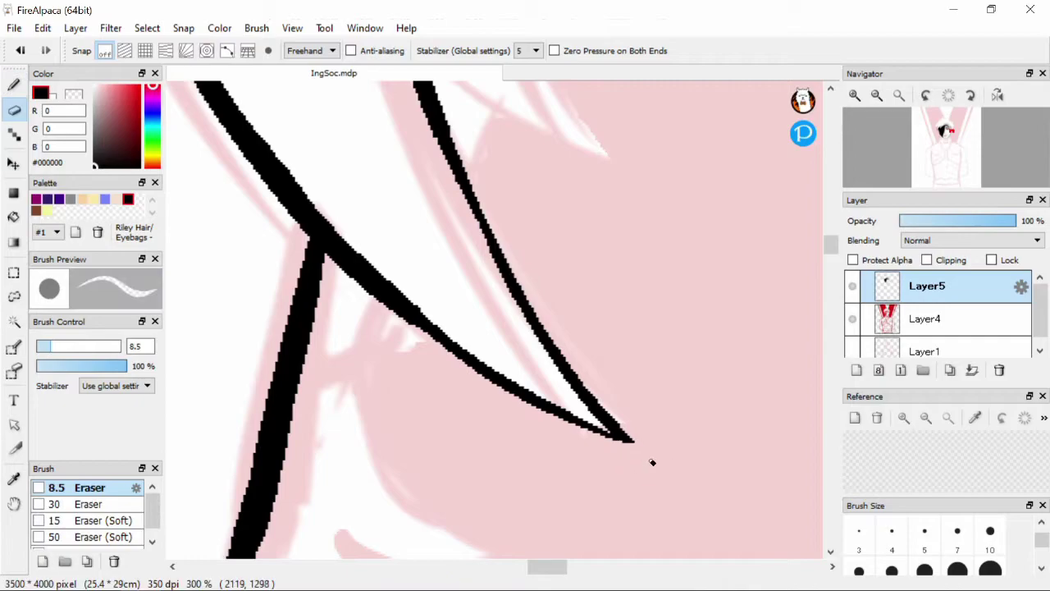
pyautogui.scroll(2, 653, 462)
pyautogui.scroll(-4, 444, 292)
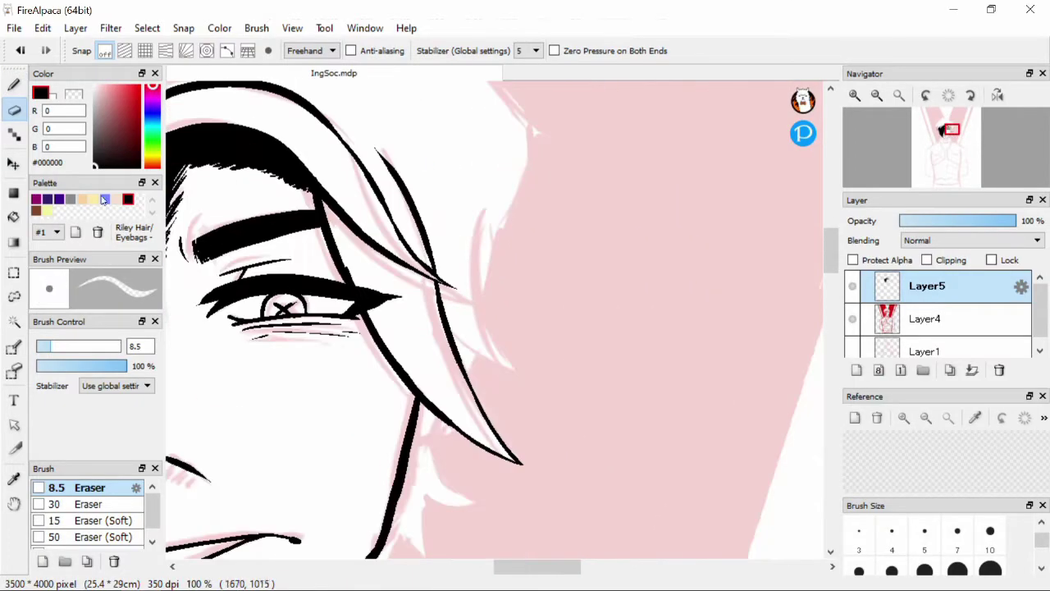
# Step: Ink the outer curved hair lock behind the long strand on the right side of the face
pyautogui.press('b')
pyautogui.moveTo(438, 347); pyautogui.dragTo(540, 394)
pyautogui.scroll(-4, 310, 155)
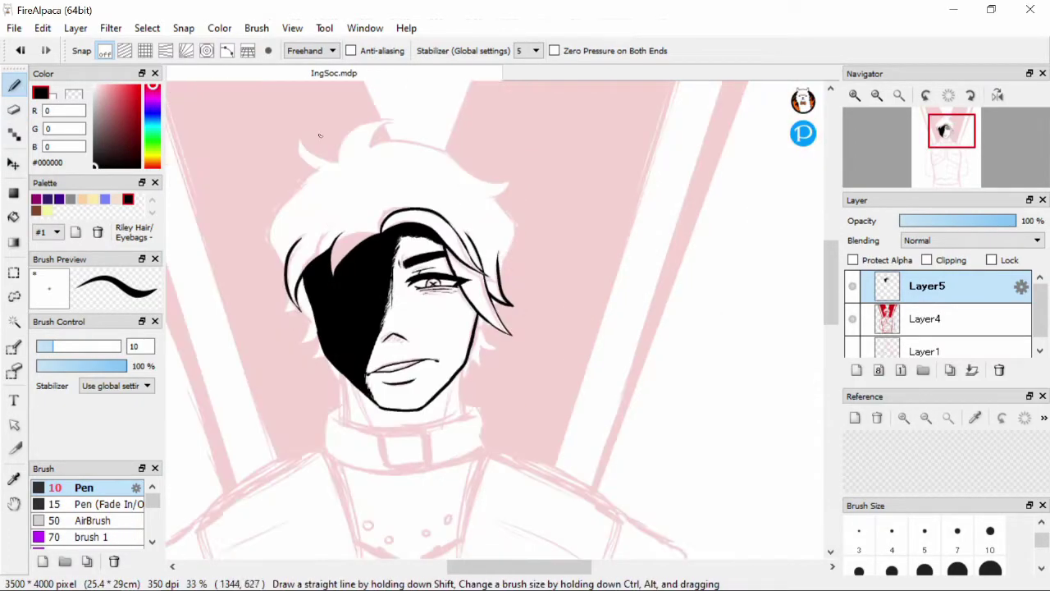
# Step: Ink the upper left outline of the hair down to the side of the head
pyautogui.scroll(3, 312, 105)
pyautogui.scroll(-1, 320, 205)
pyautogui.scroll(2, 323, 281)
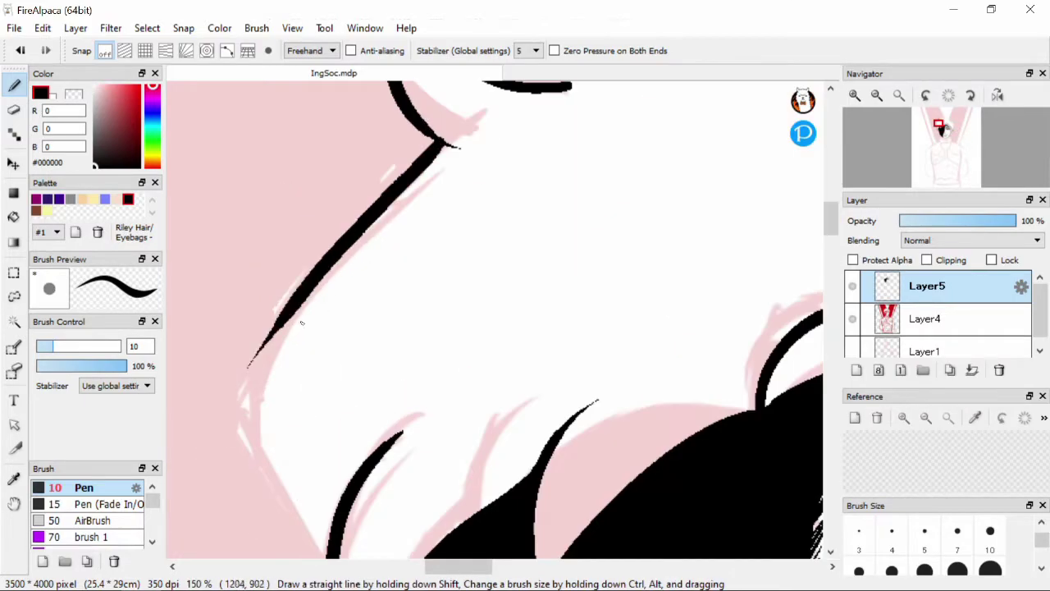
pyautogui.moveTo(323, 281); pyautogui.dragTo(243, 517)
# Step: Ink the spiky hair tips down the left side of the head to the jaw, undoing strokes that miss
pyautogui.scroll(-5, 492, 328)
pyautogui.moveTo(354, 279)
pyautogui.mouseDown()
pyautogui.moveTo(314, 342)
pyautogui.moveTo(394, 350)
pyautogui.mouseUp()
pyautogui.moveTo(392, 347)
pyautogui.mouseDown()
pyautogui.moveTo(361, 503)
pyautogui.moveTo(467, 483)
pyautogui.mouseUp()
pyautogui.hotkey('ctrl', 'z')
pyautogui.moveTo(392, 345); pyautogui.dragTo(468, 473)
pyautogui.hotkey('ctrl', 'z')
pyautogui.moveTo(392, 485); pyautogui.dragTo(481, 464)
pyautogui.scroll(-3, 589, 389)
pyautogui.moveTo(486, 278); pyautogui.dragTo(440, 333)
pyautogui.moveTo(436, 335); pyautogui.dragTo(510, 315)
pyautogui.hotkey('ctrl', 'z')
pyautogui.hotkey('ctrl', 'z')
pyautogui.scroll(-3, 559, 427)
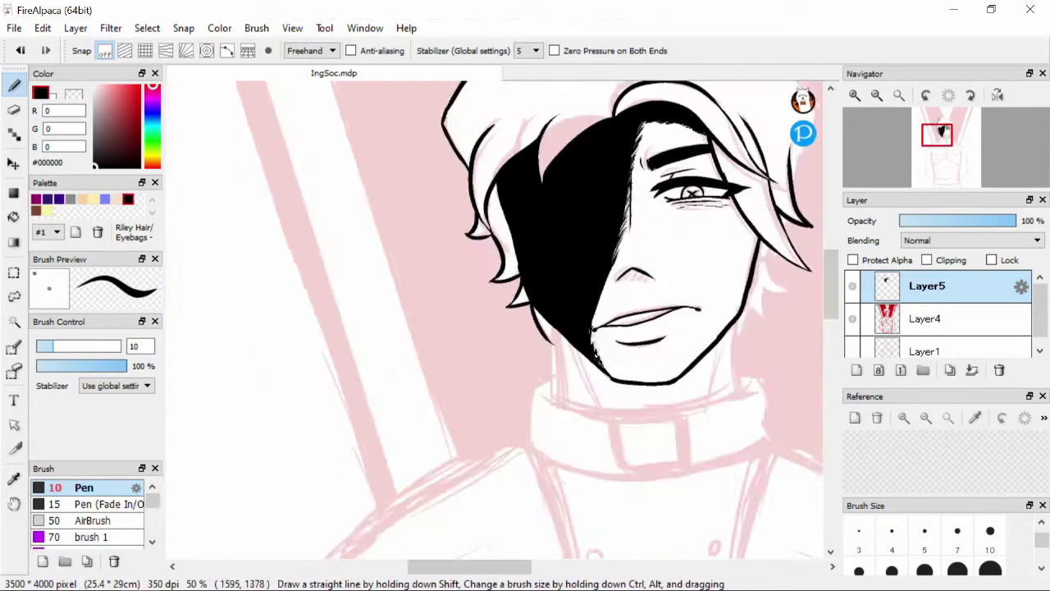
# Step: Ink the hair outline across the top of the head and over to its right side
pyautogui.hscroll(2, 575, 246)
pyautogui.scroll(3, 722, 216)
pyautogui.moveTo(320, 367)
pyautogui.mouseDown()
pyautogui.moveTo(585, 189)
pyautogui.moveTo(491, 305)
pyautogui.moveTo(769, 279)
pyautogui.mouseUp()
pyautogui.hscroll(3, 429, 274)
pyautogui.moveTo(385, 288); pyautogui.dragTo(766, 440)
# Step: Ink the right outer contour of the hair down to the pointed locks beside the face
pyautogui.scroll(-3, 824, 261)
pyautogui.moveTo(768, 185)
pyautogui.mouseDown()
pyautogui.moveTo(768, 246)
pyautogui.moveTo(689, 284)
pyautogui.mouseUp()
pyautogui.hscroll(3, 525, 320)
pyautogui.moveTo(337, 263); pyautogui.dragTo(436, 396)
pyautogui.scroll(-3, 830, 220)
pyautogui.moveTo(436, 161); pyautogui.dragTo(397, 329)
pyautogui.moveTo(376, 277); pyautogui.dragTo(412, 414)
# Step: Ink the small curved ear shape under the right hair lock and add its short inner lines
pyautogui.scroll(-1, 830, 250)
pyautogui.scroll(-2, 831, 250)
pyautogui.moveTo(307, 289)
pyautogui.mouseDown()
pyautogui.moveTo(292, 315)
pyautogui.moveTo(269, 321)
pyautogui.mouseUp()
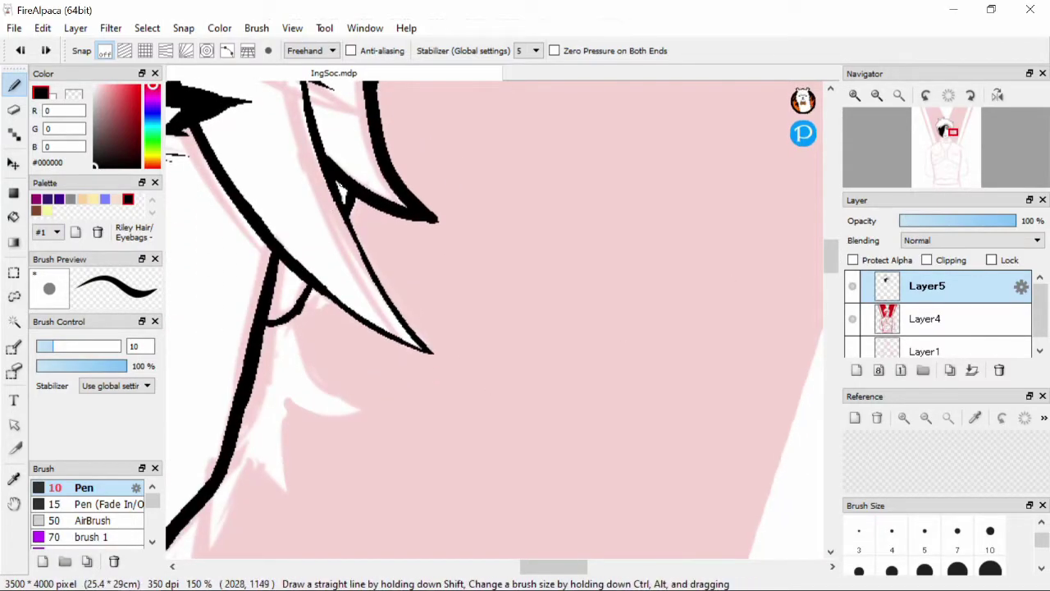
pyautogui.hotkey('ctrl', '+')
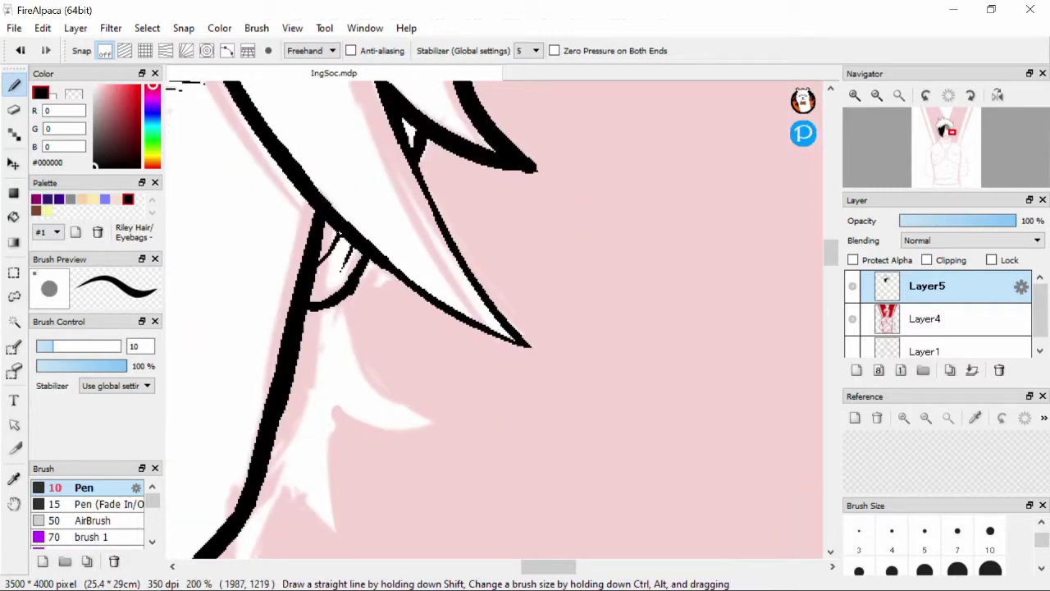
pyautogui.scroll(-8, 405, 209)
pyautogui.scroll(5, 492, 221)
pyautogui.scroll(-2, 566, 234)
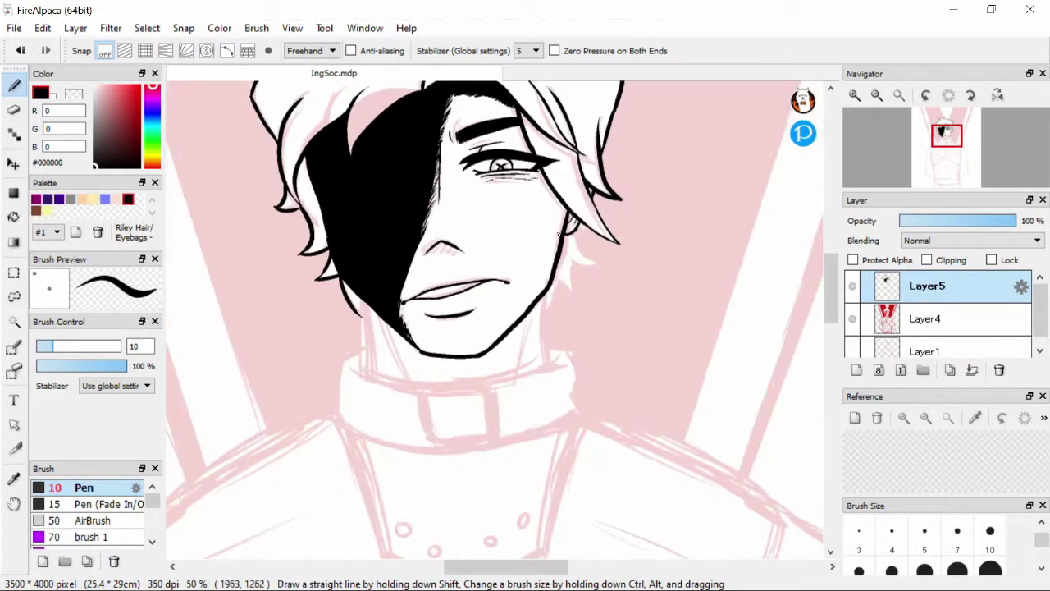
# Step: Ink the ear between the left hair tips and the black face shadow, plus the left neck line
pyautogui.scroll(1, 309, 172)
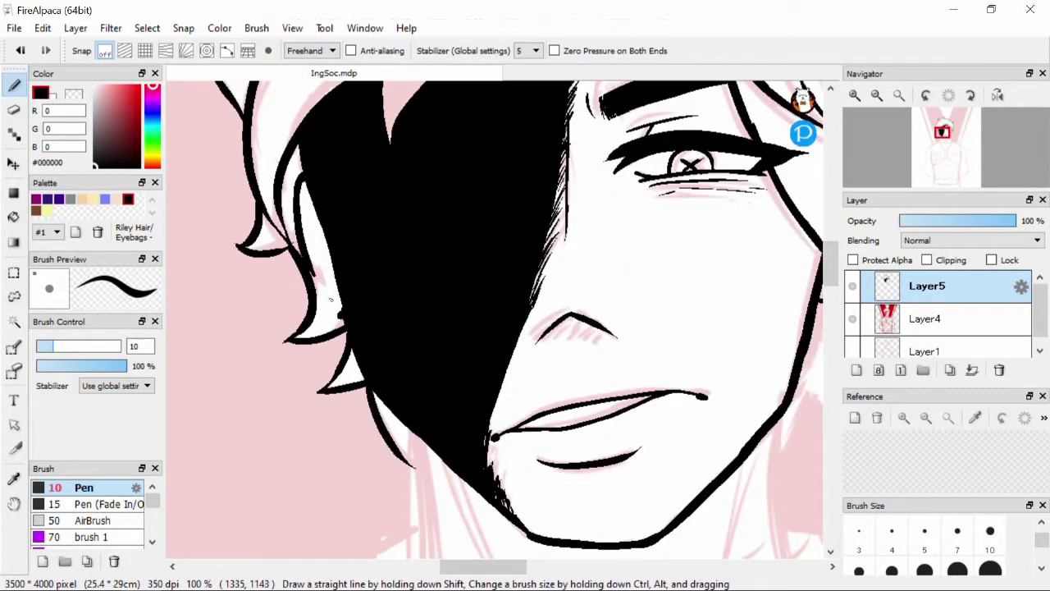
pyautogui.moveTo(304, 190); pyautogui.dragTo(329, 348)
pyautogui.scroll(-4, 336, 278)
pyautogui.scroll(3, 328, 345)
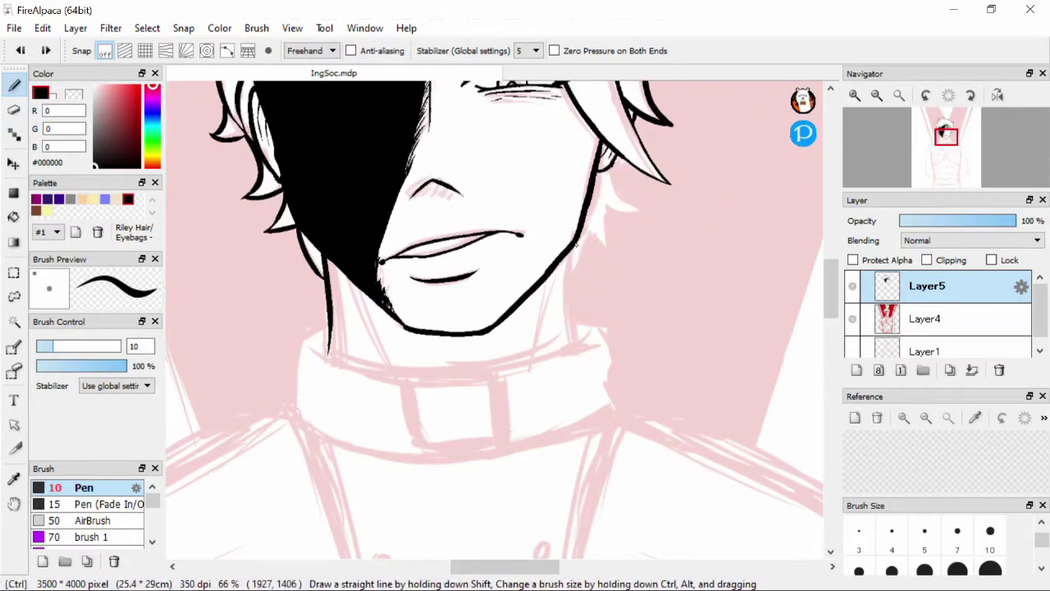
# Step: Ink the right neck line down from the jaw and the curved upper front edge of the collar
pyautogui.moveTo(575, 247); pyautogui.dragTo(572, 347)
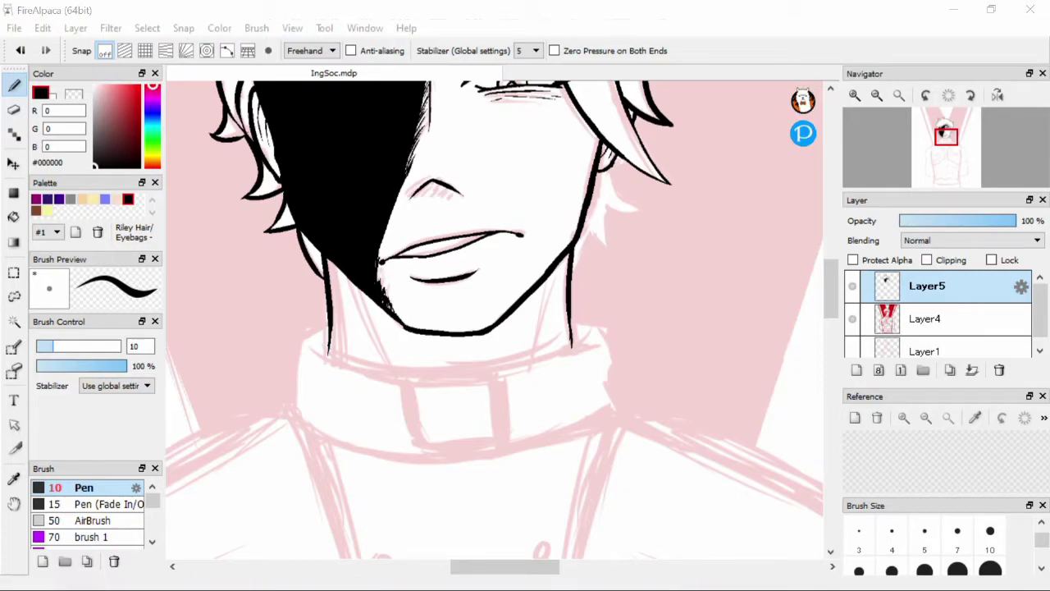
pyautogui.scroll(1, 447, 354)
pyautogui.moveTo(246, 337); pyautogui.dragTo(520, 375)
pyautogui.hotkey('ctrl', 'z')
pyautogui.moveTo(254, 343); pyautogui.dragTo(670, 332)
pyautogui.press('e')
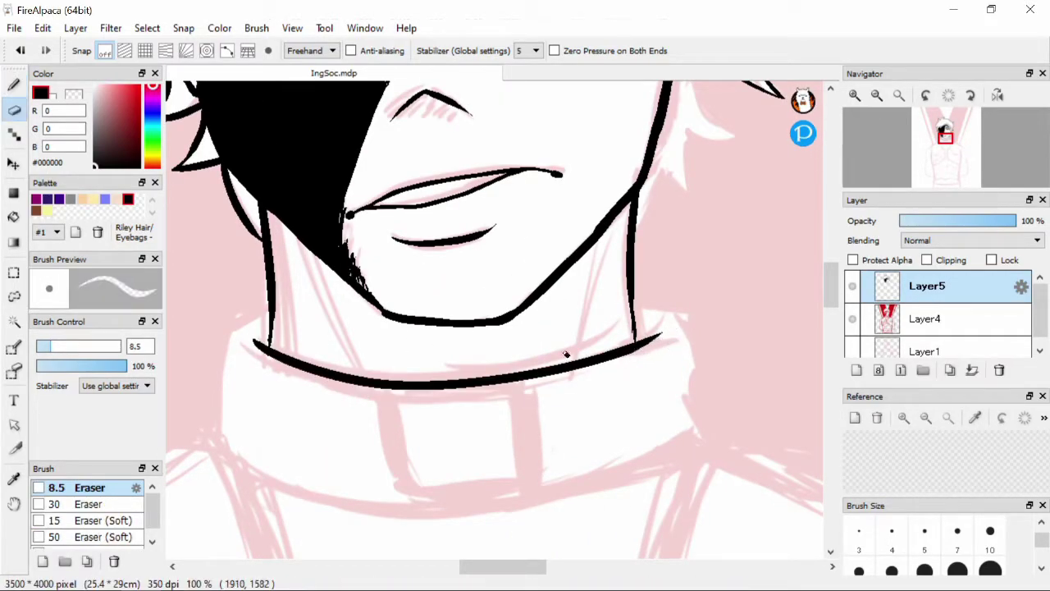
# Step: Ink the collar's rounded back corners, both sides and its curved lower edge
pyautogui.press('b')
pyautogui.moveTo(271, 315)
pyautogui.mouseDown()
pyautogui.moveTo(227, 349)
pyautogui.moveTo(219, 440)
pyautogui.mouseUp()
pyautogui.moveTo(635, 314); pyautogui.dragTo(684, 342)
pyautogui.moveTo(680, 381); pyautogui.dragTo(677, 448)
pyautogui.moveTo(222, 431); pyautogui.dragTo(459, 501)
pyautogui.hotkey('ctrl', 'z')
pyautogui.moveTo(226, 451); pyautogui.dragTo(676, 443)
pyautogui.press('e')
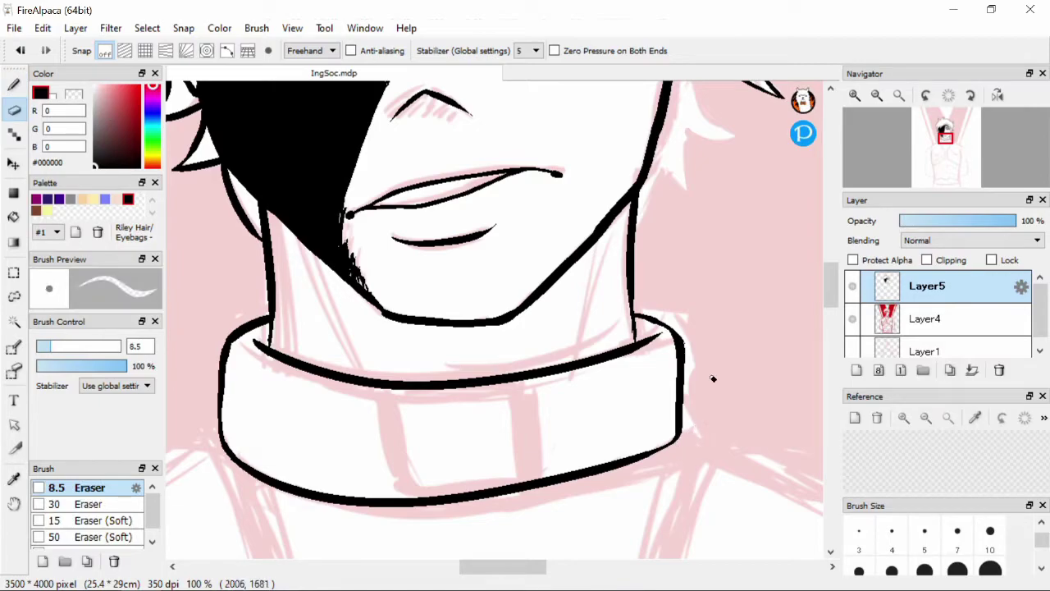
# Step: Thin and reshape the left part of the collar's lower edge with the eraser
pyautogui.press('b')
pyautogui.moveTo(221, 417)
pyautogui.mouseDown()
pyautogui.moveTo(461, 497)
pyautogui.moveTo(384, 498)
pyautogui.mouseUp()
pyautogui.hotkey('ctrl', 'z')
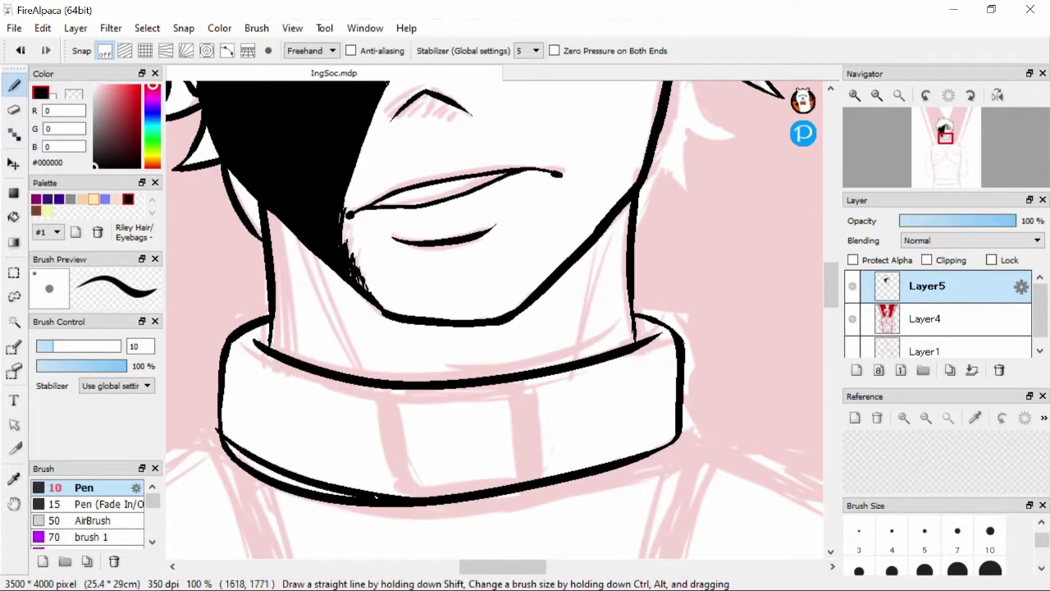
pyautogui.press('e')
pyautogui.moveTo(220, 438)
pyautogui.mouseDown()
pyautogui.moveTo(383, 515)
pyautogui.moveTo(419, 517)
pyautogui.mouseUp()
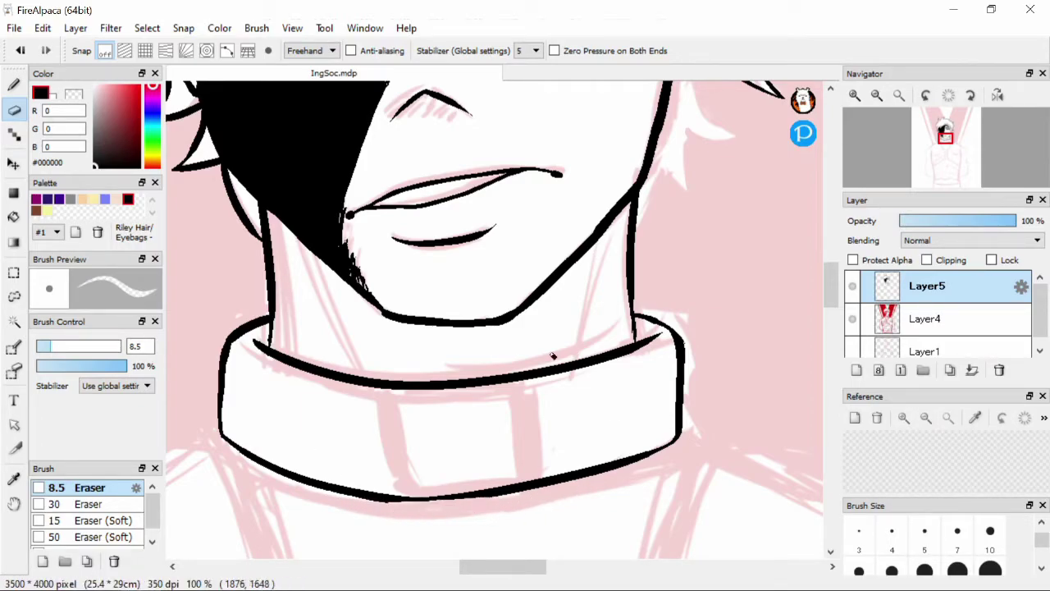
pyautogui.press('b')
pyautogui.scroll(2, 459, 492)
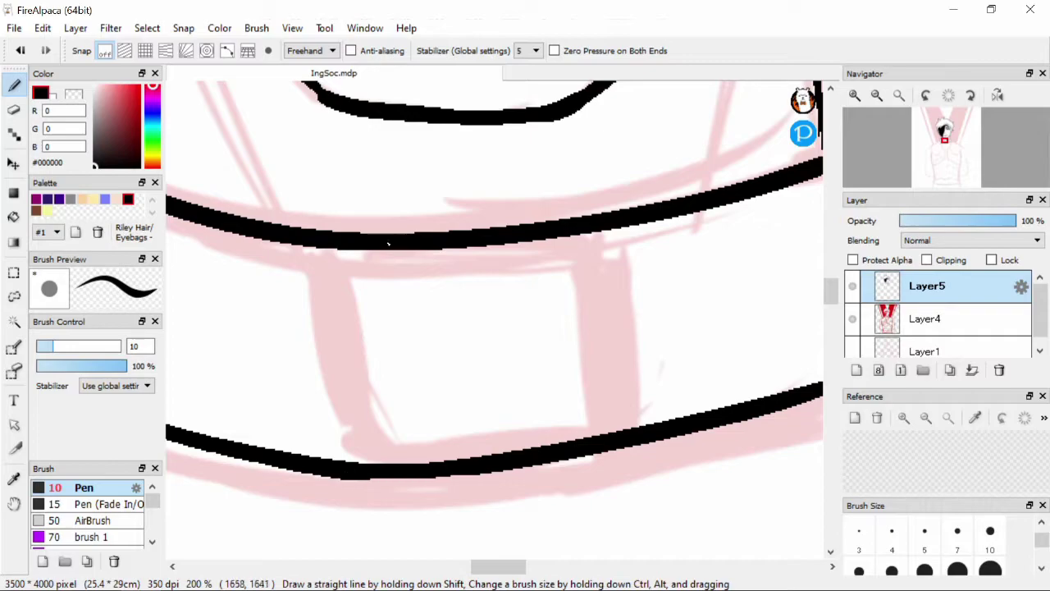
pyautogui.moveTo(358, 251); pyautogui.dragTo(371, 455)
pyautogui.moveTo(630, 225); pyautogui.dragTo(632, 341)
pyautogui.hotkey('ctrl', 'z')
pyautogui.scroll(-2, 434, 328)
pyautogui.hotkey('ctrl', 'z')
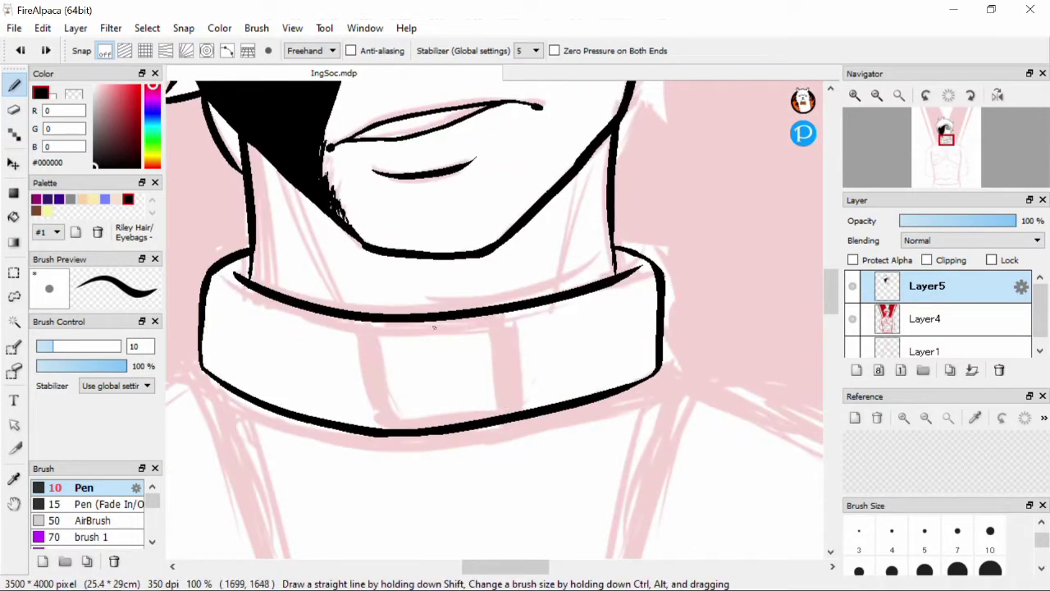
# Step: Set the eraser size to 15 and erase the collar's lower edge
pyautogui.press('e')
pyautogui.moveTo(206, 367); pyautogui.dragTo(386, 430)
pyautogui.click(997, 577)
pyautogui.click(935, 542)
pyautogui.scroll(-3, 936, 546)
pyautogui.click(958, 551)
pyautogui.moveTo(394, 433); pyautogui.dragTo(660, 373)
pyautogui.hotkey('ctrl', 'z')
# Step: Flip the canvas view horizontally and redraw the collar's shadow-side edge and its full lower curve
pyautogui.press('b')
pyautogui.click(998, 95)
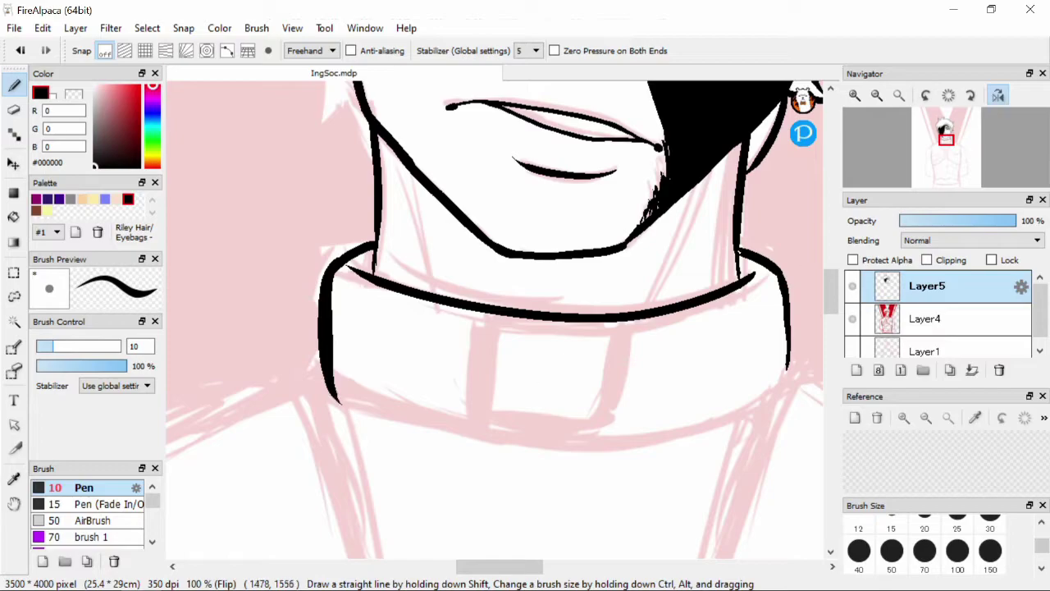
pyautogui.moveTo(737, 245); pyautogui.dragTo(789, 312)
pyautogui.moveTo(332, 398)
pyautogui.mouseDown()
pyautogui.moveTo(747, 386)
pyautogui.moveTo(824, 361)
pyautogui.mouseUp()
pyautogui.hotkey('ctrl', 'z')
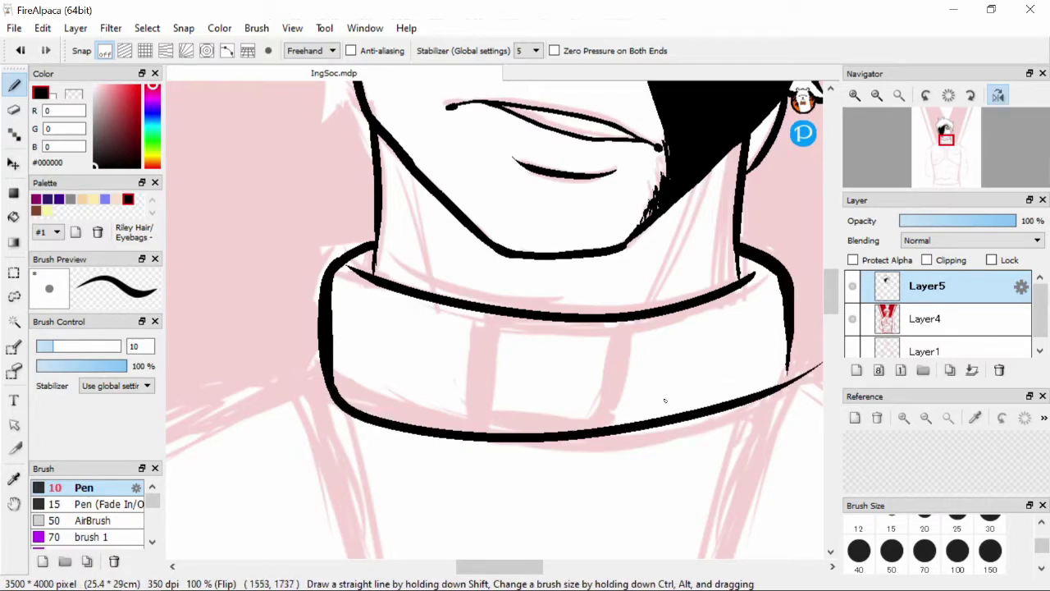
pyautogui.scroll(-2, 492, 328)
pyautogui.scroll(2, 410, 247)
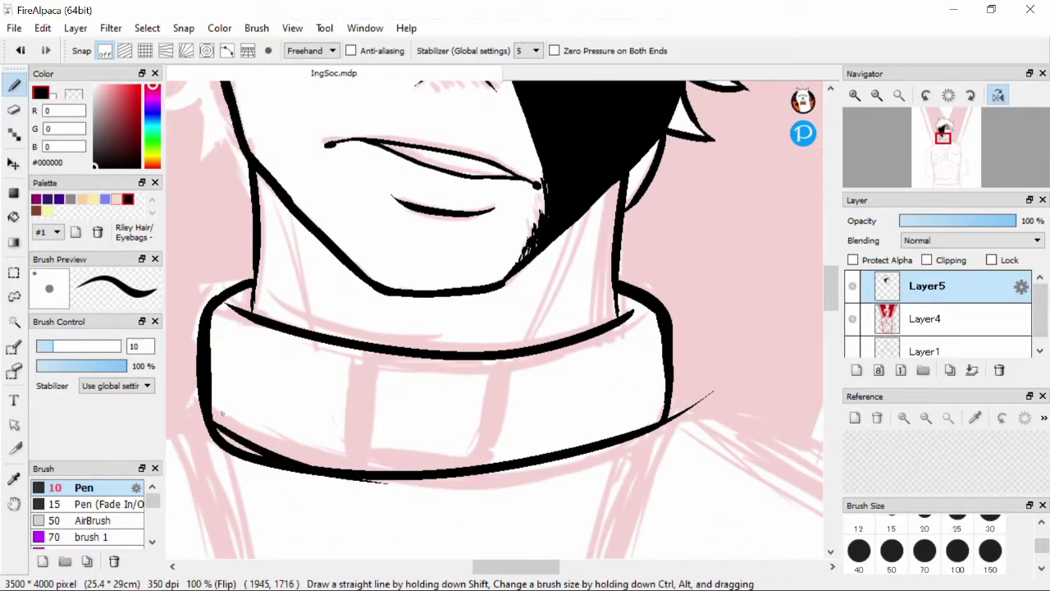
# Step: Erase the overshooting ends and excess thickness along the collar's sides and lower corners
pyautogui.press('e')
pyautogui.moveTo(207, 384); pyautogui.dragTo(281, 482)
pyautogui.hotkey('ctrl', 'z')
pyautogui.moveTo(201, 386)
pyautogui.mouseDown()
pyautogui.moveTo(330, 485)
pyautogui.moveTo(382, 476)
pyautogui.mouseUp()
pyautogui.moveTo(210, 325)
pyautogui.mouseDown()
pyautogui.moveTo(209, 406)
pyautogui.moveTo(205, 297)
pyautogui.mouseUp()
pyautogui.press('p')
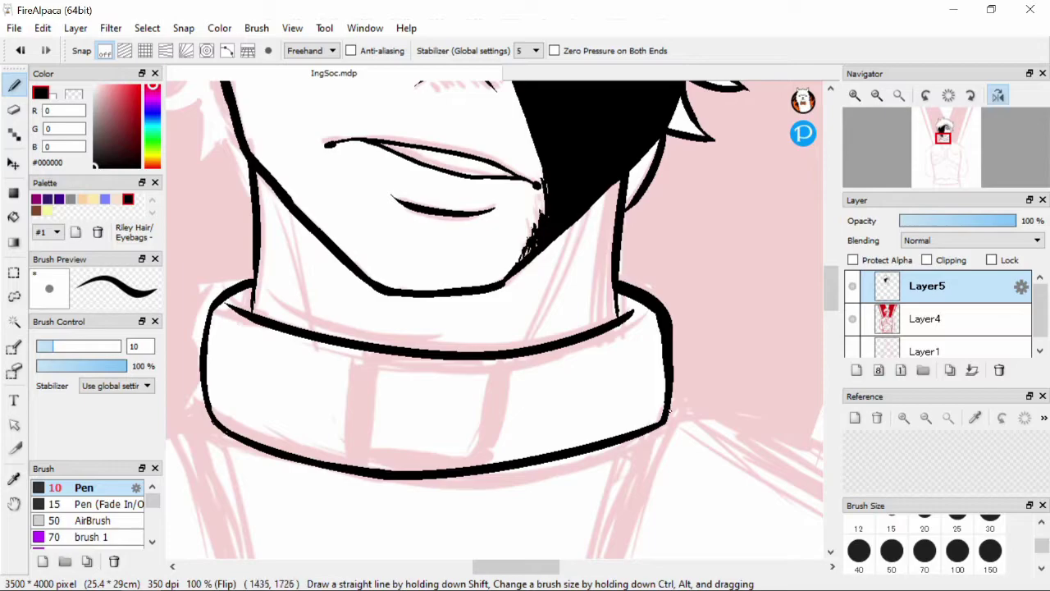
pyautogui.press('e')
pyautogui.moveTo(684, 401); pyautogui.dragTo(661, 431)
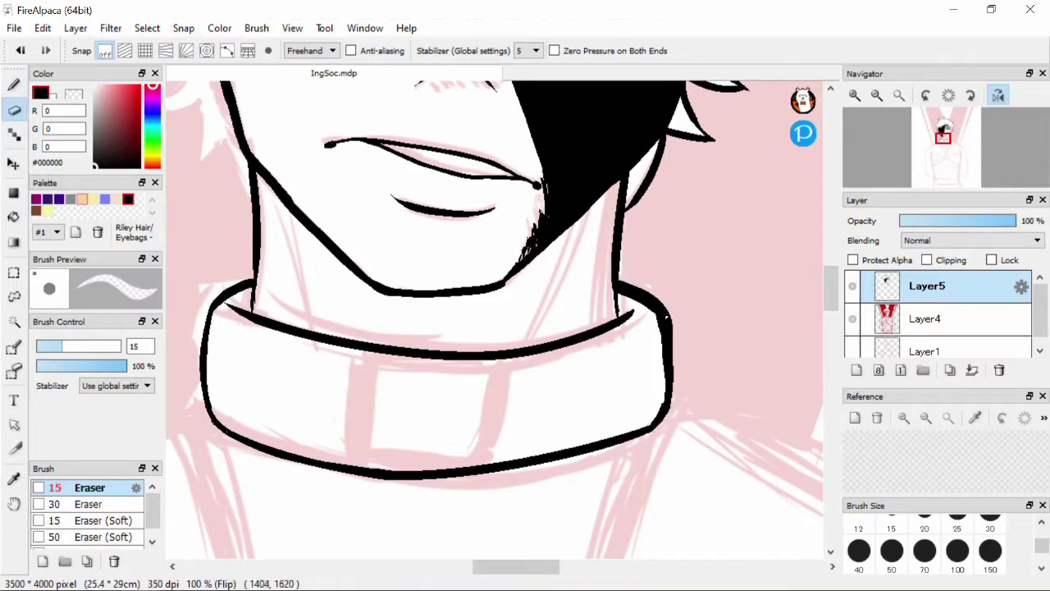
pyautogui.press('p')
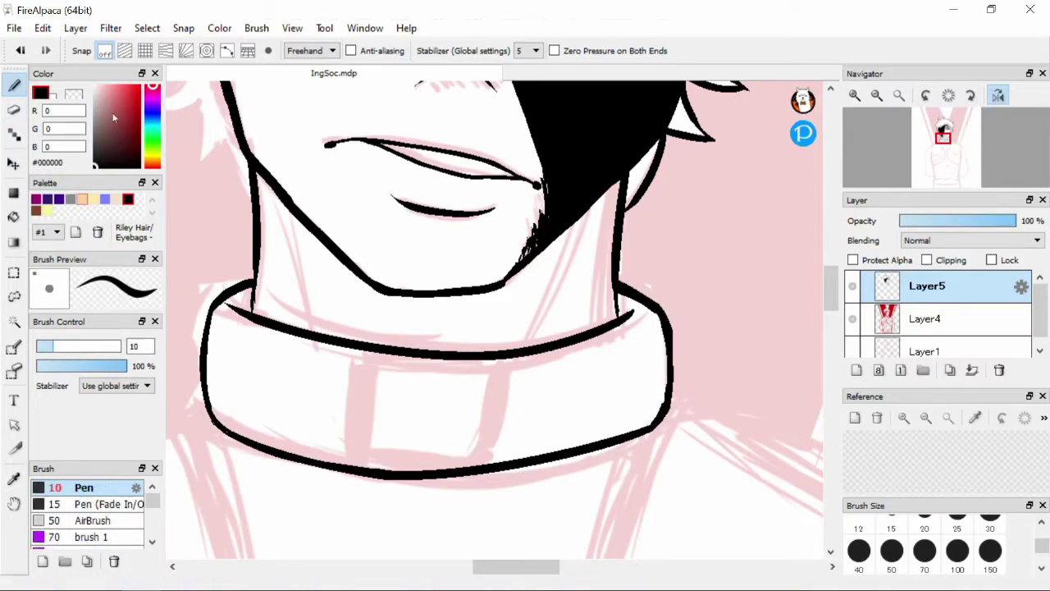
# Step: Ink the two vertical lines of the collar's centre panel and return the canvas view to unflipped
pyautogui.moveTo(366, 351); pyautogui.dragTo(381, 474)
pyautogui.moveTo(526, 355); pyautogui.dragTo(517, 462)
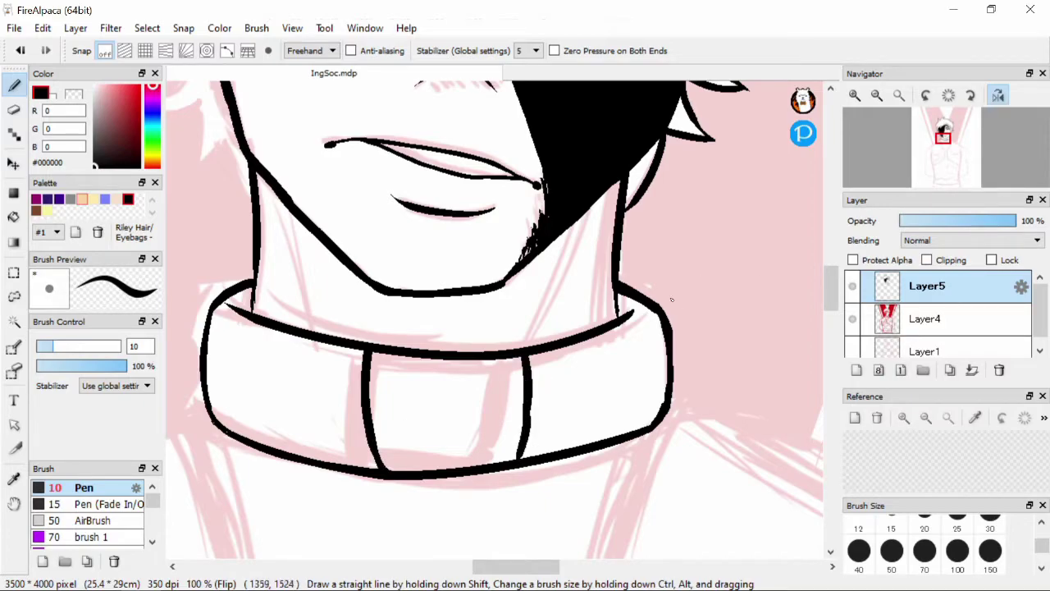
pyautogui.press('h')
# Step: Thin the collar's lower edge with the eraser and re-ink the segment right of the centre panel
pyautogui.moveTo(464, 420)
pyautogui.mouseDown()
pyautogui.moveTo(726, 330)
pyautogui.moveTo(722, 338)
pyautogui.mouseUp()
pyautogui.press('e')
pyautogui.moveTo(505, 441)
pyautogui.mouseDown()
pyautogui.moveTo(673, 377)
pyautogui.moveTo(702, 378)
pyautogui.mouseUp()
pyautogui.press('b')
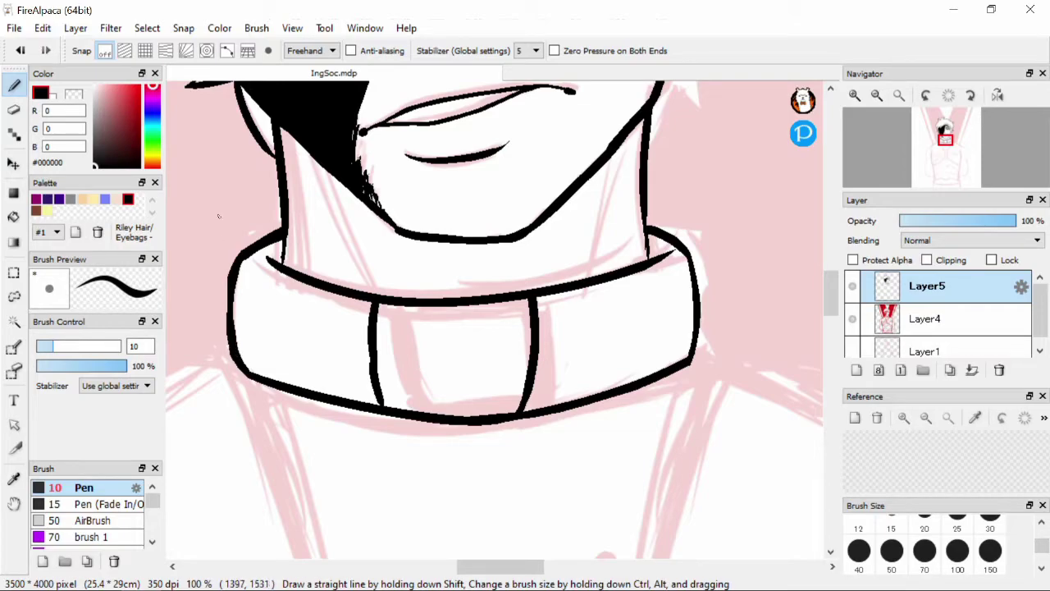
pyautogui.press('e')
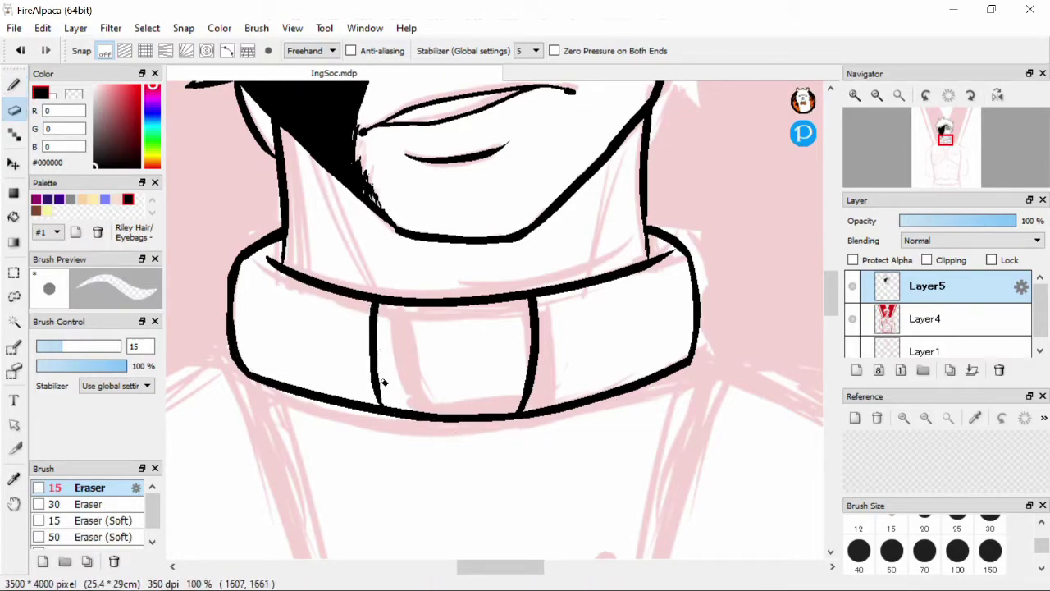
pyautogui.moveTo(489, 418); pyautogui.dragTo(624, 403)
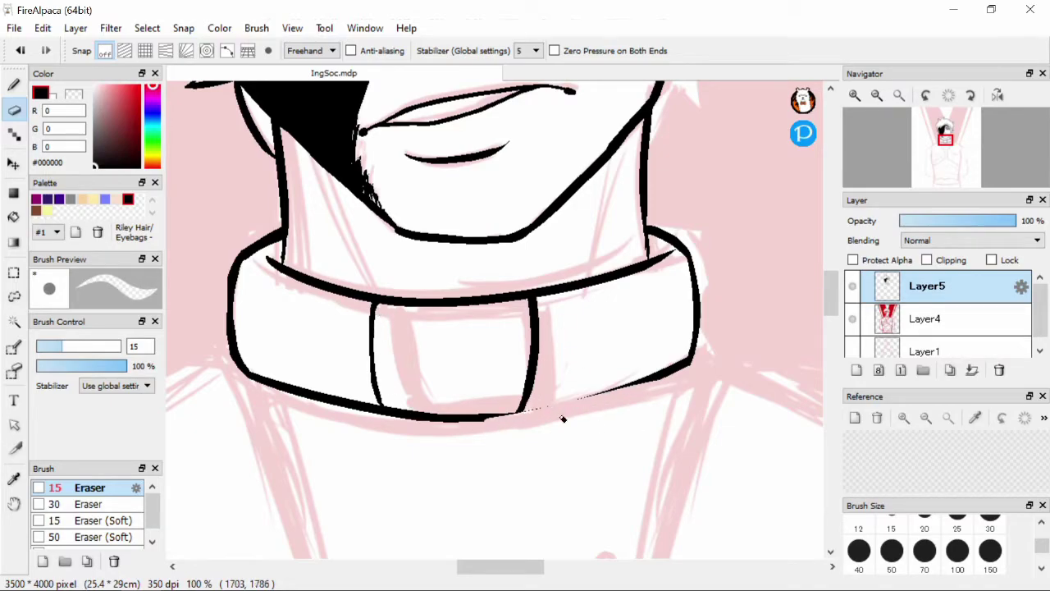
pyautogui.press('b')
pyautogui.moveTo(525, 405); pyautogui.dragTo(624, 383)
# Step: Ink the closed outline of the left shoulder plate, from the collar down to its rounded lower edge
pyautogui.scroll(-3, 511, 338)
pyautogui.scroll(2, 584, 281)
pyautogui.moveTo(339, 209)
pyautogui.mouseDown()
pyautogui.moveTo(391, 324)
pyautogui.moveTo(414, 435)
pyautogui.mouseUp()
pyautogui.moveTo(525, 206)
pyautogui.mouseDown()
pyautogui.moveTo(274, 407)
pyautogui.moveTo(340, 548)
pyautogui.mouseUp()
pyautogui.scroll(-3, 827, 328)
pyautogui.moveTo(316, 370); pyautogui.dragTo(381, 462)
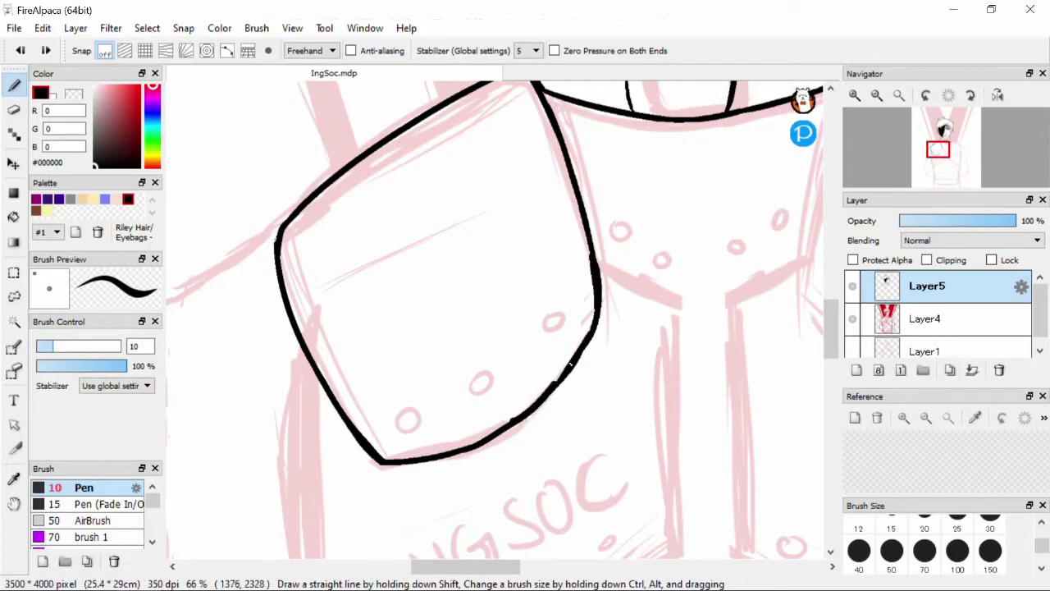
# Step: Ink three small rivets along the left shoulder plate's lower edge and two beside it on the upper chest
pyautogui.moveTo(406, 423); pyautogui.dragTo(407, 420)
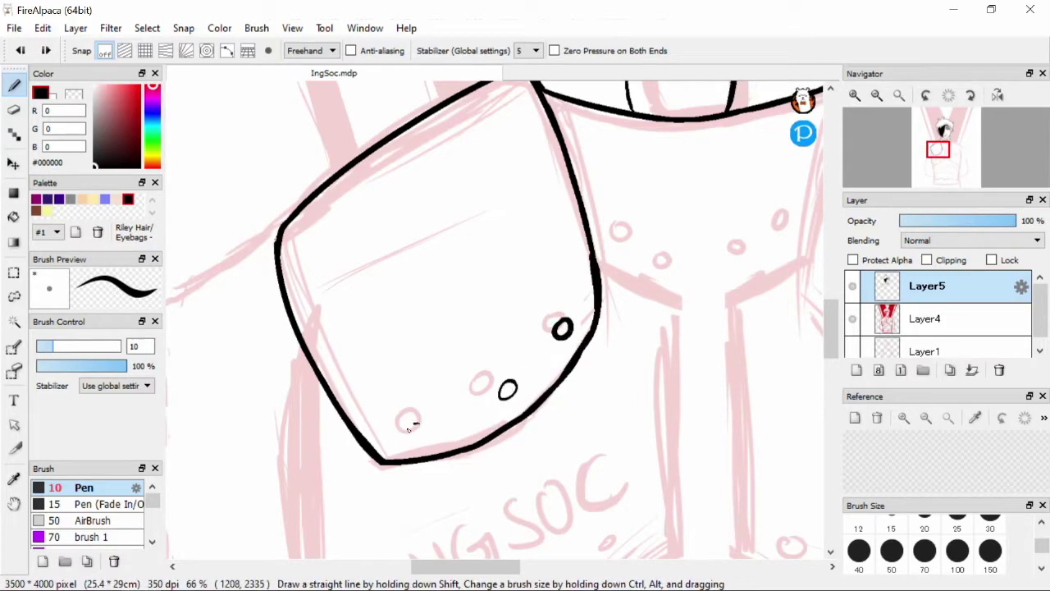
pyautogui.scroll(-3, 410, 423)
pyautogui.scroll(5, 496, 268)
pyautogui.moveTo(486, 253); pyautogui.dragTo(496, 267)
# Step: Ink the left chest plate's outline around the INGSOC lettering, with a straight inner edge and slanted lower edge
pyautogui.moveTo(583, 361); pyautogui.dragTo(586, 531)
pyautogui.moveTo(830, 325); pyautogui.dragTo(830, 383)
pyautogui.keyDown('shift'); pyautogui.click(589, 351); pyautogui.keyUp('shift')
pyautogui.keyDown('shift'); pyautogui.click(592, 426); pyautogui.keyUp('shift')
pyautogui.moveTo(242, 533)
pyautogui.mouseDown()
pyautogui.moveTo(527, 332)
pyautogui.moveTo(572, 320)
pyautogui.mouseUp()
pyautogui.moveTo(593, 267); pyautogui.dragTo(703, 173)
pyautogui.moveTo(351, 426); pyautogui.dragTo(207, 416)
pyautogui.scroll(-2, 237, 169)
pyautogui.moveTo(237, 169); pyautogui.dragTo(250, 369)
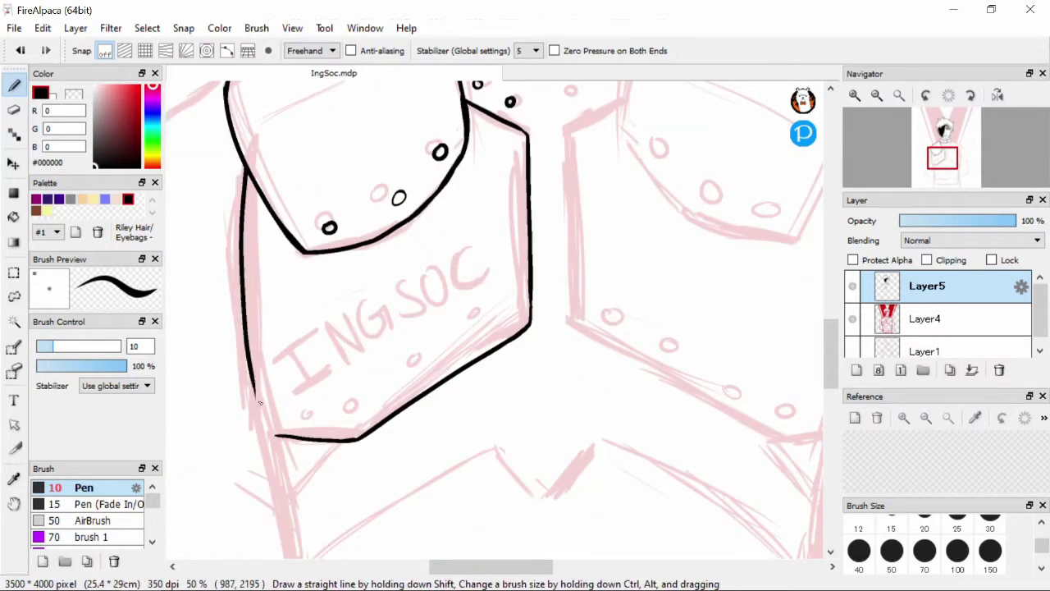
# Step: Ink five small rivets along the slanted lower edge of the left chest plate
pyautogui.scroll(2, 251, 370)
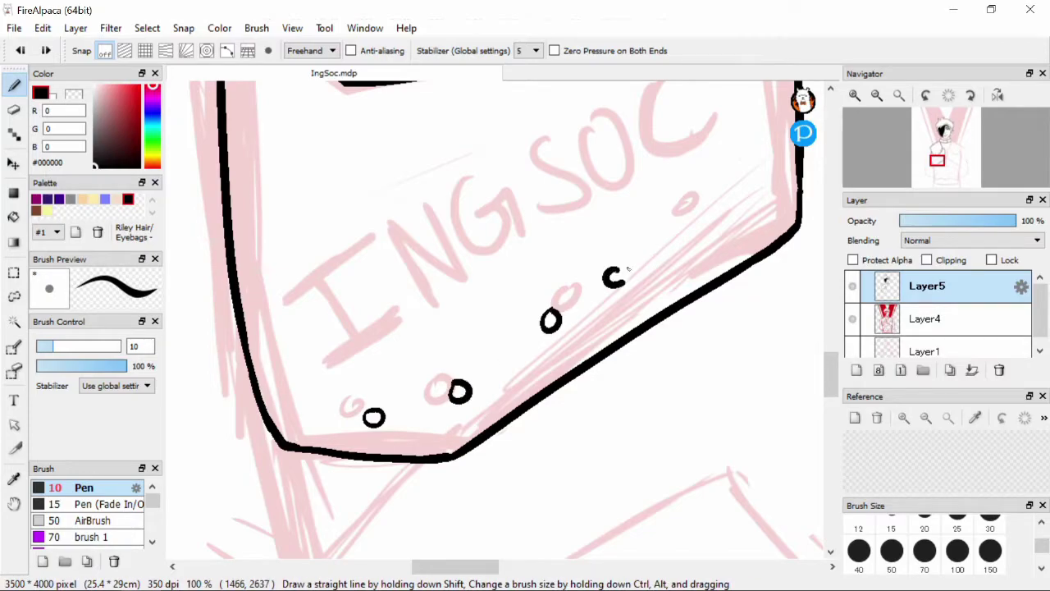
pyautogui.moveTo(621, 285); pyautogui.dragTo(609, 274)
pyautogui.moveTo(704, 218); pyautogui.dragTo(703, 220)
pyautogui.scroll(-3, 493, 459)
# Step: Ink the short side line and diagonal fold below the left chest plate, and trim them with the eraser
pyautogui.scroll(2, 418, 336)
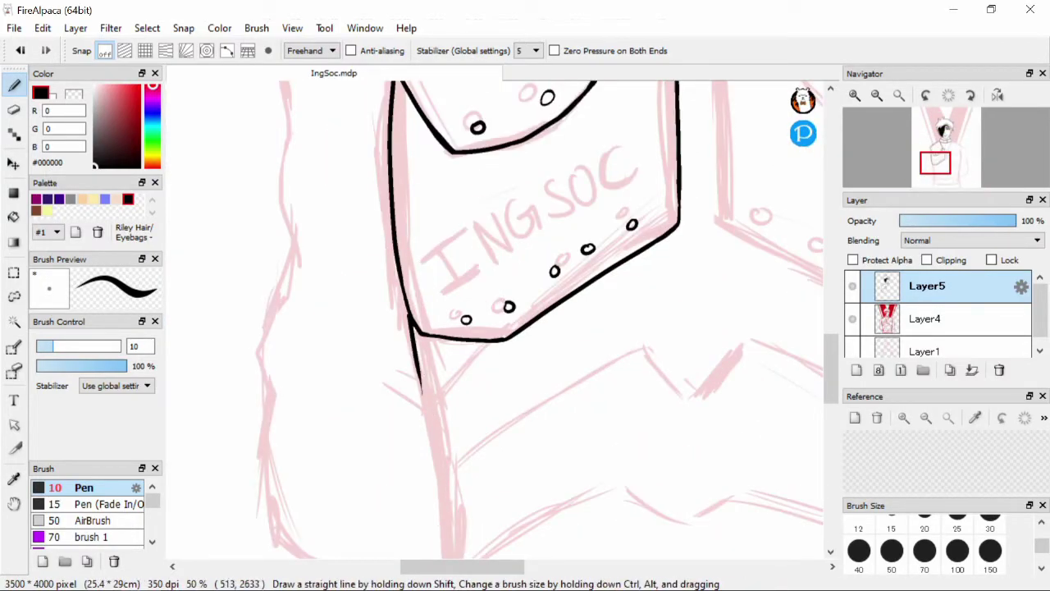
pyautogui.scroll(2, 390, 413)
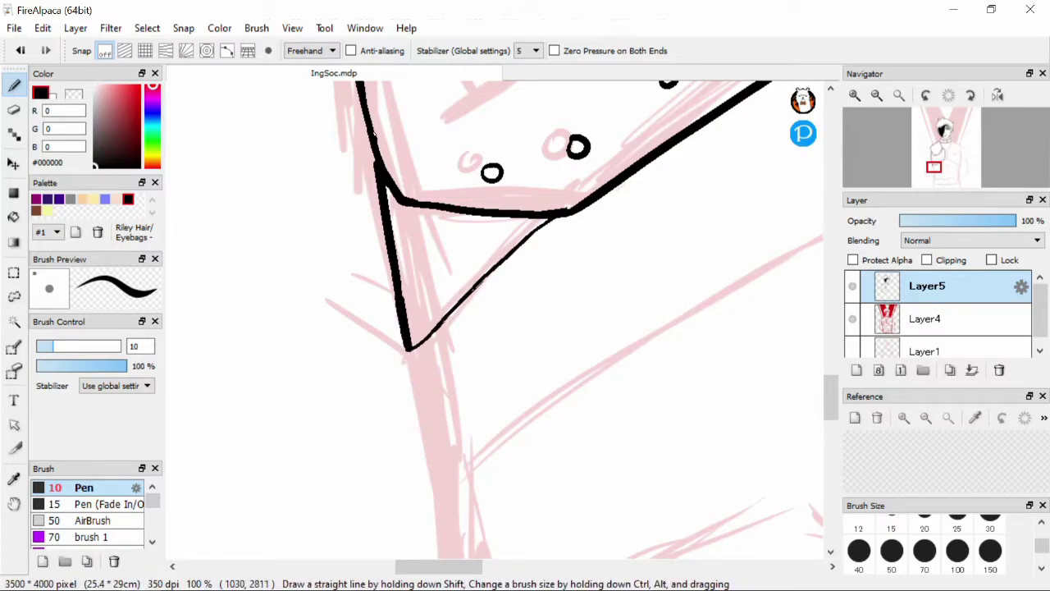
pyautogui.scroll(2, 375, 190)
pyautogui.press('e')
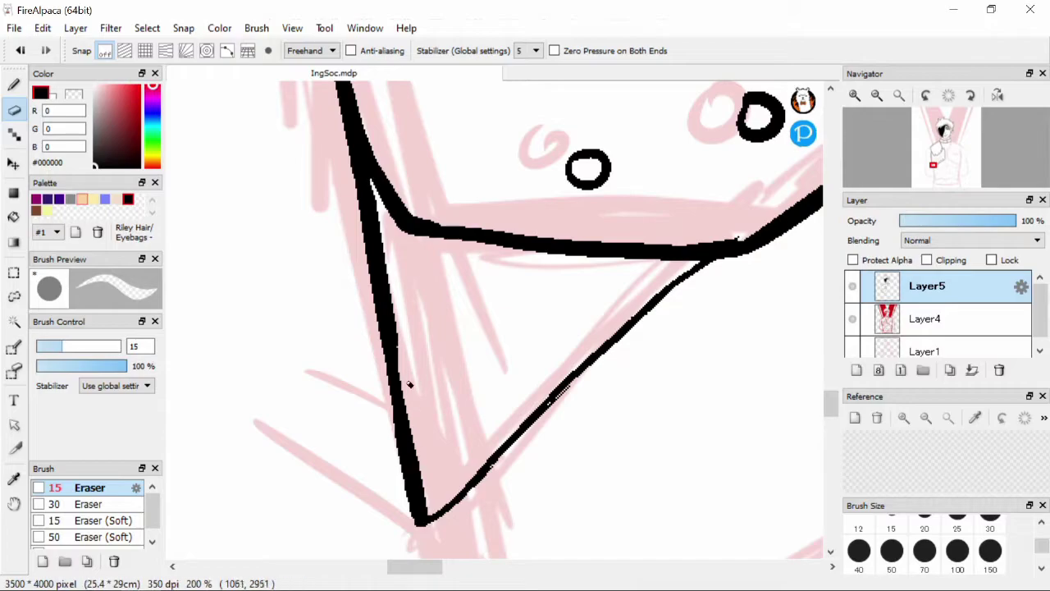
pyautogui.press('b')
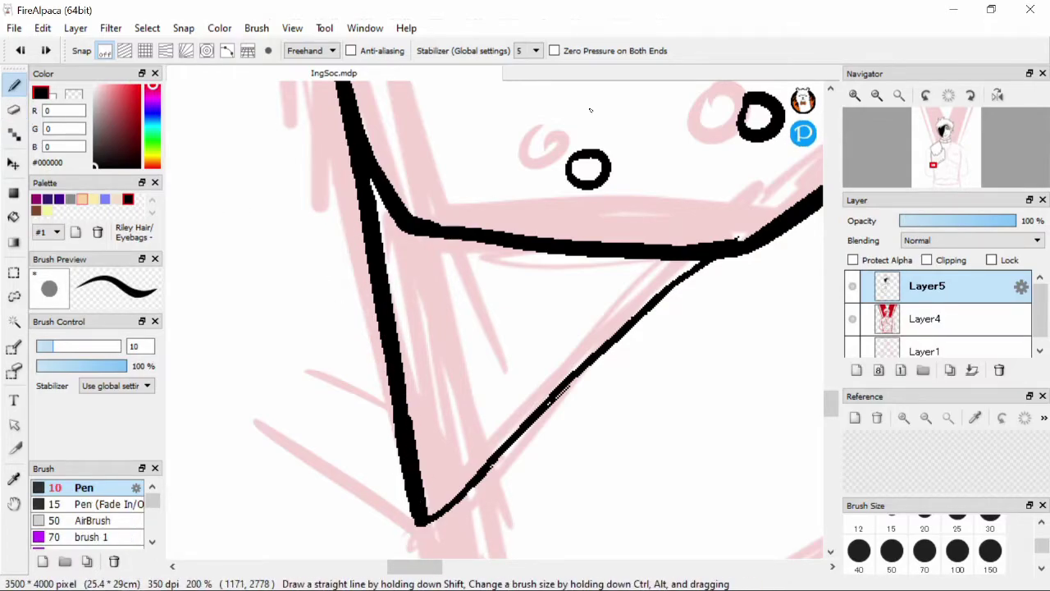
pyautogui.press('e')
pyautogui.scroll(1, 426, 435)
pyautogui.moveTo(432, 359); pyautogui.dragTo(432, 354)
pyautogui.scroll(-2, 432, 353)
pyautogui.press('b')
# Step: Ink the left side of the torso down to the waist and around the start of the lower hem
pyautogui.moveTo(436, 303); pyautogui.dragTo(470, 448)
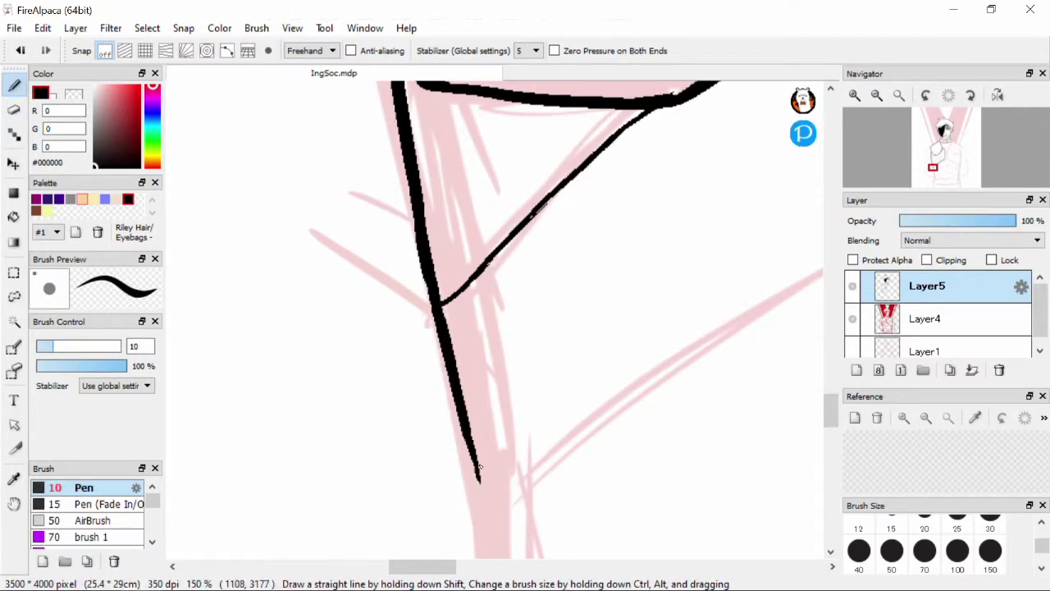
pyautogui.scroll(-2, 493, 328)
pyautogui.scroll(2, 493, 329)
pyautogui.hotkey('ctrl', 'z')
pyautogui.moveTo(532, 545); pyautogui.dragTo(483, 114)
pyautogui.press('e')
pyautogui.scroll(-2, 496, 131)
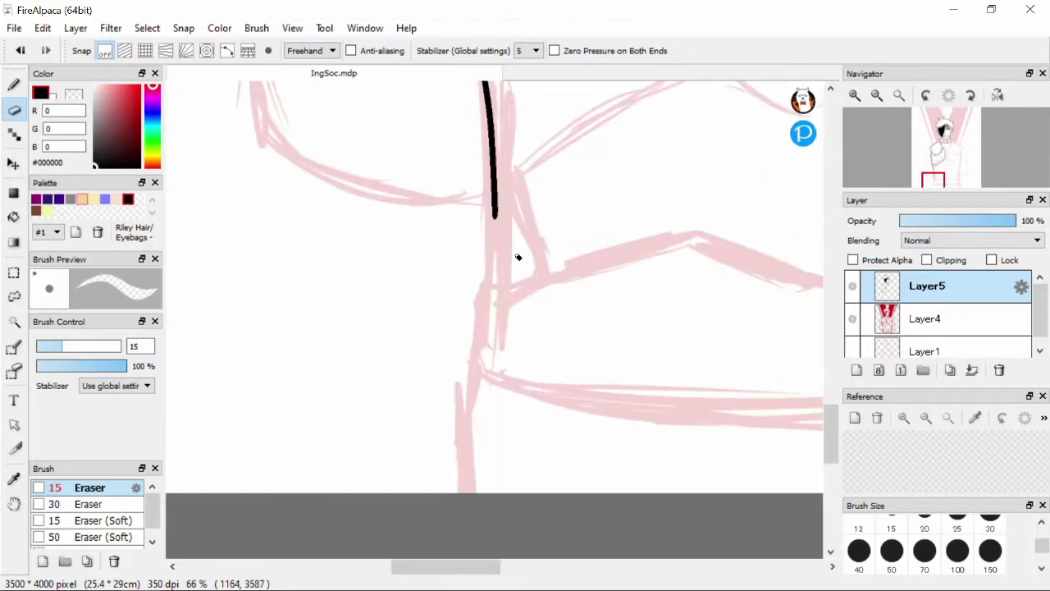
pyautogui.press('b')
pyautogui.moveTo(492, 206)
pyautogui.mouseDown()
pyautogui.moveTo(451, 441)
pyautogui.moveTo(621, 504)
pyautogui.mouseUp()
# Step: Ink the upper abdominal line from the left side up to its peak and down towards the centre
pyautogui.scroll(-2, 623, 243)
pyautogui.scroll(5, 624, 243)
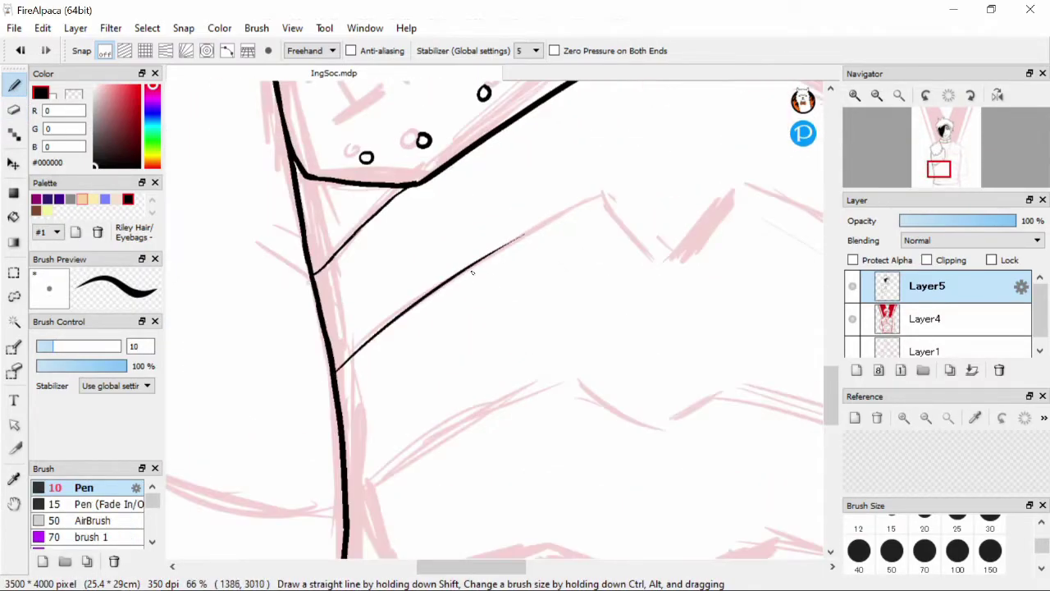
pyautogui.moveTo(530, 238); pyautogui.dragTo(681, 410)
pyautogui.hotkey('ctrl', 'z')
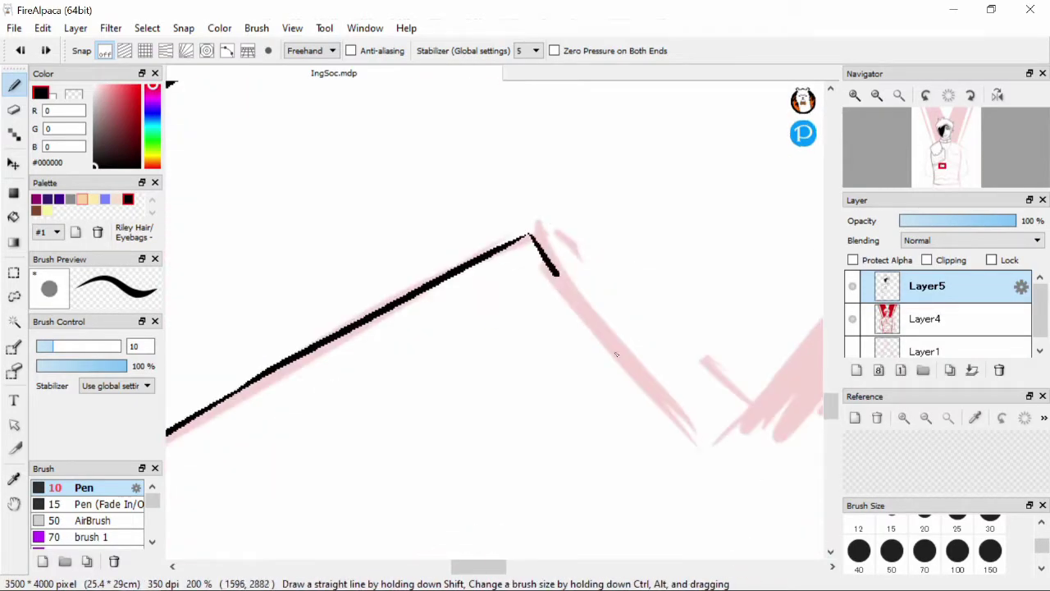
pyautogui.moveTo(530, 235); pyautogui.dragTo(673, 408)
pyautogui.scroll(-3, 719, 438)
# Step: Ink the middle abdominal line from the left side to its peak and down towards the centre
pyautogui.scroll(2, 492, 369)
pyautogui.moveTo(383, 446)
pyautogui.mouseDown()
pyautogui.moveTo(603, 300)
pyautogui.moveTo(730, 247)
pyautogui.mouseUp()
pyautogui.hotkey('ctrl', 'z')
pyautogui.scroll(-2, 710, 315)
pyautogui.scroll(4, 710, 315)
pyautogui.moveTo(499, 257); pyautogui.dragTo(586, 317)
pyautogui.scroll(-3, 586, 317)
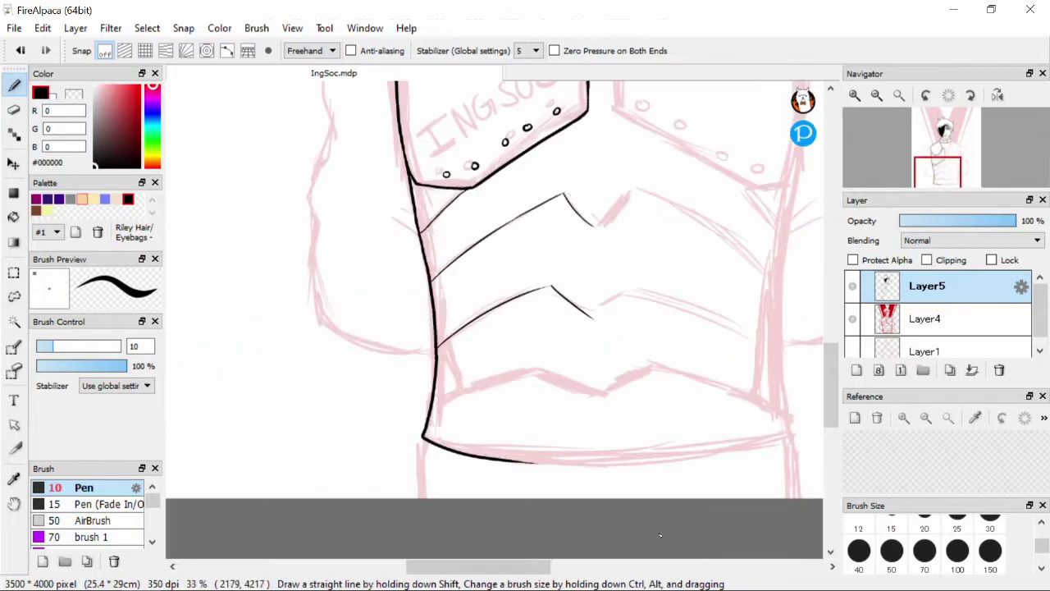
# Step: Ink the lowest abdominal line above the hem, rising to its peak and falling towards the centre
pyautogui.scroll(2, 398, 373)
pyautogui.scroll(-1, 684, 298)
pyautogui.scroll(3, 684, 297)
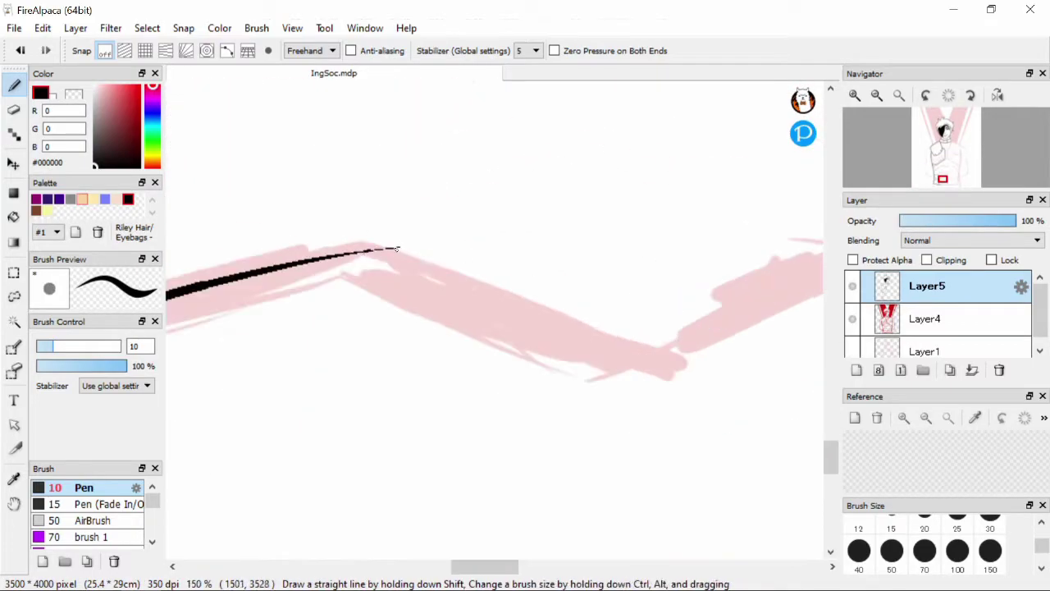
pyautogui.moveTo(399, 248); pyautogui.dragTo(591, 439)
pyautogui.scroll(-4, 632, 467)
# Step: Lasso-select the inked left half of the armour, from the shoulder plate down to the waist
pyautogui.scroll(3, 575, 328)
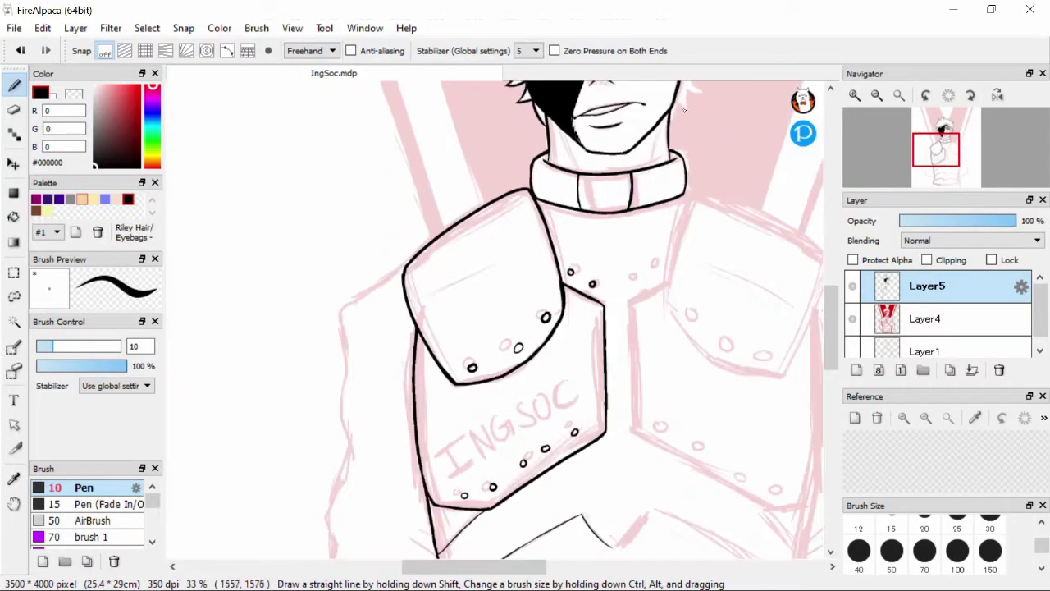
pyautogui.click(14, 296)
pyautogui.scroll(1, 523, 201)
pyautogui.moveTo(523, 201)
pyautogui.mouseDown()
pyautogui.moveTo(625, 349)
pyautogui.moveTo(525, 459)
pyautogui.moveTo(575, 493)
pyautogui.mouseUp()
pyautogui.scroll(-3, 574, 393)
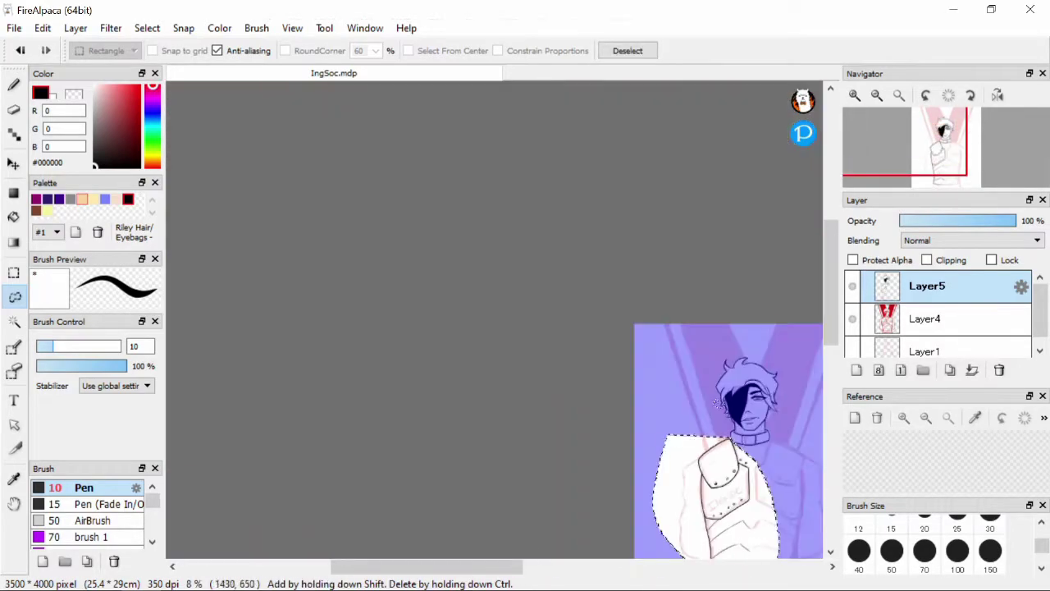
pyautogui.scroll(3, 810, 291)
pyautogui.scroll(3, 809, 291)
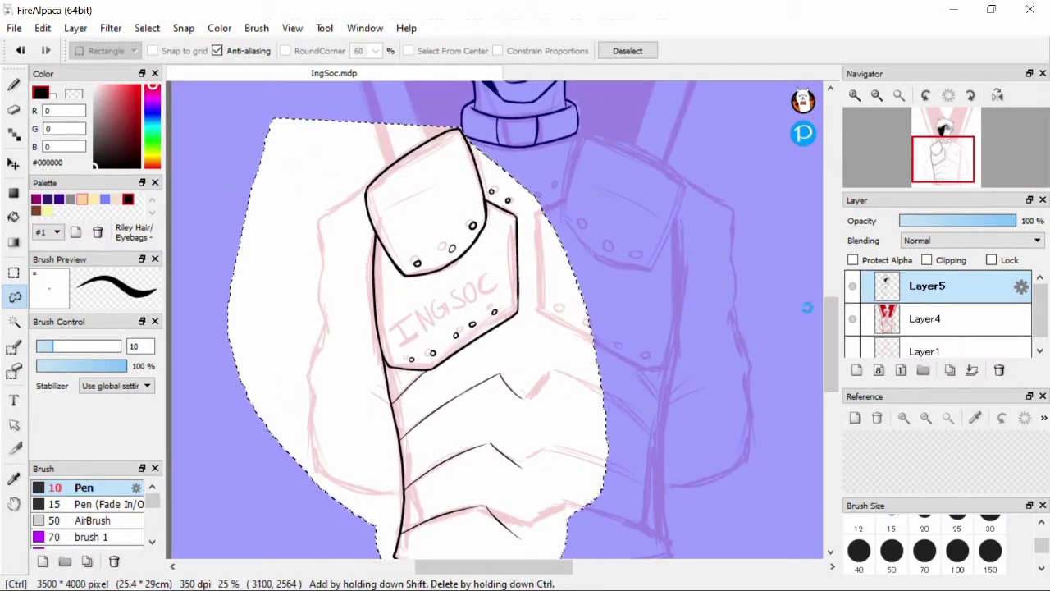
# Step: Duplicate the selected armour half onto a new layer, then mirror it horizontally into place on the opposite side of the torso
pyautogui.hotkey('ctrl', 'shift', 'n')
pyautogui.hotkey('ctrl', 'd')
pyautogui.press('m')
pyautogui.scroll(-2, 811, 310)
pyautogui.moveTo(265, 132); pyautogui.dragTo(352, 249)
pyautogui.hotkey('ctrl', 'a')
pyautogui.hotkey('ctrl', 't')
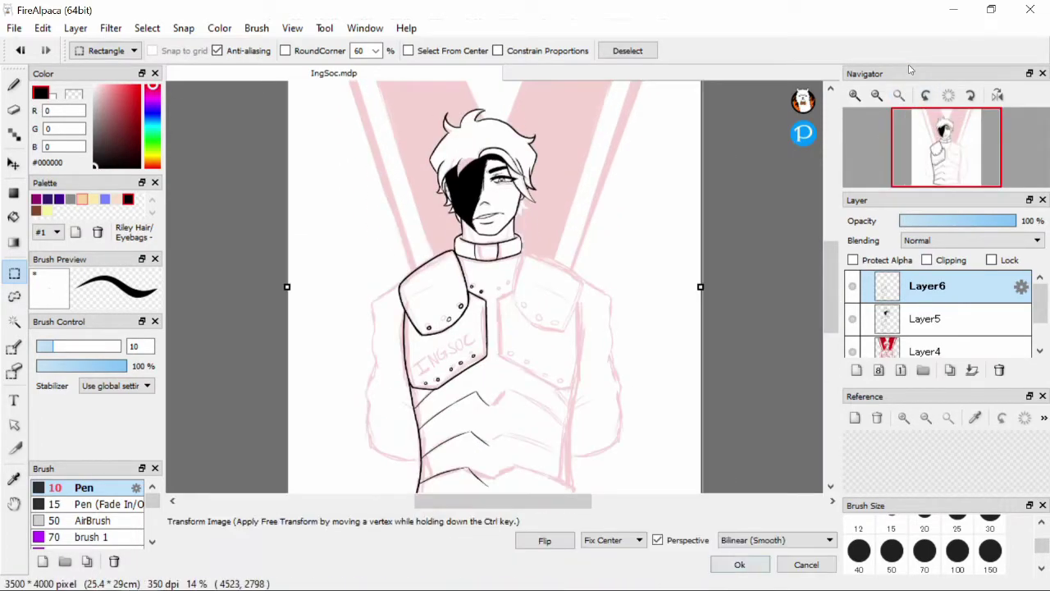
pyautogui.moveTo(627, 353); pyautogui.dragTo(618, 344)
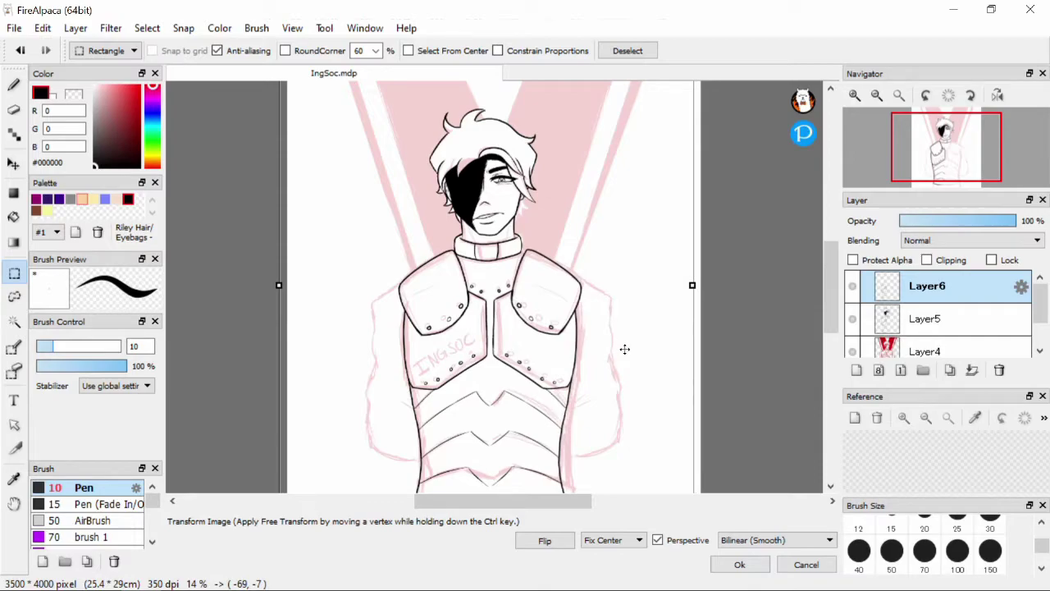
pyautogui.click(734, 563)
pyautogui.hotkey('ctrl', 'd')
# Step: Nudge the mirrored armour half with Transform so its abdominal lines and hem line up with the original half at the centre
pyautogui.scroll(5, 312, 155)
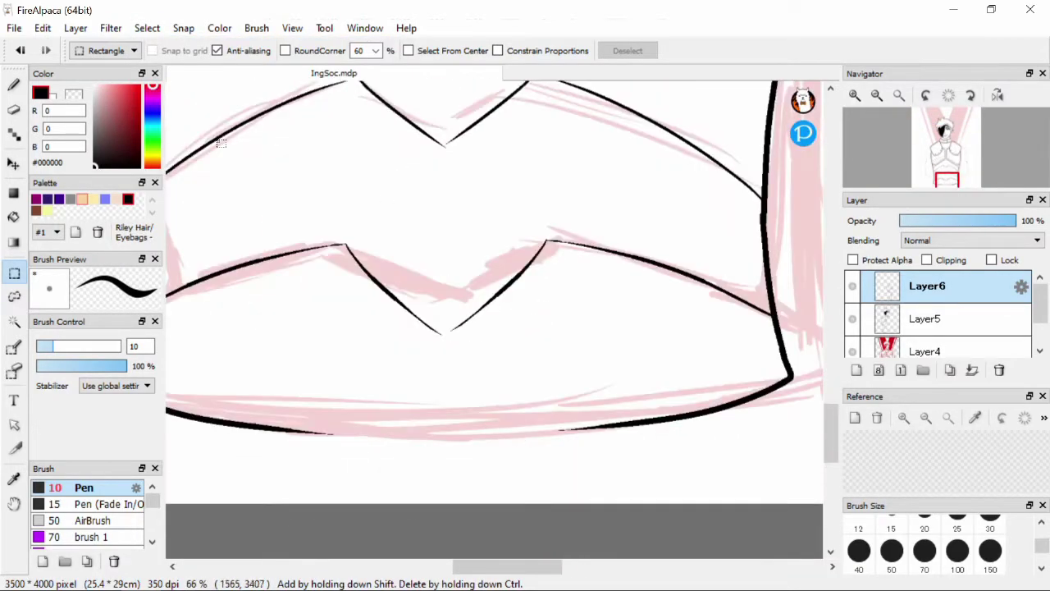
pyautogui.press('b')
pyautogui.click(147, 28)
pyautogui.click(187, 218)
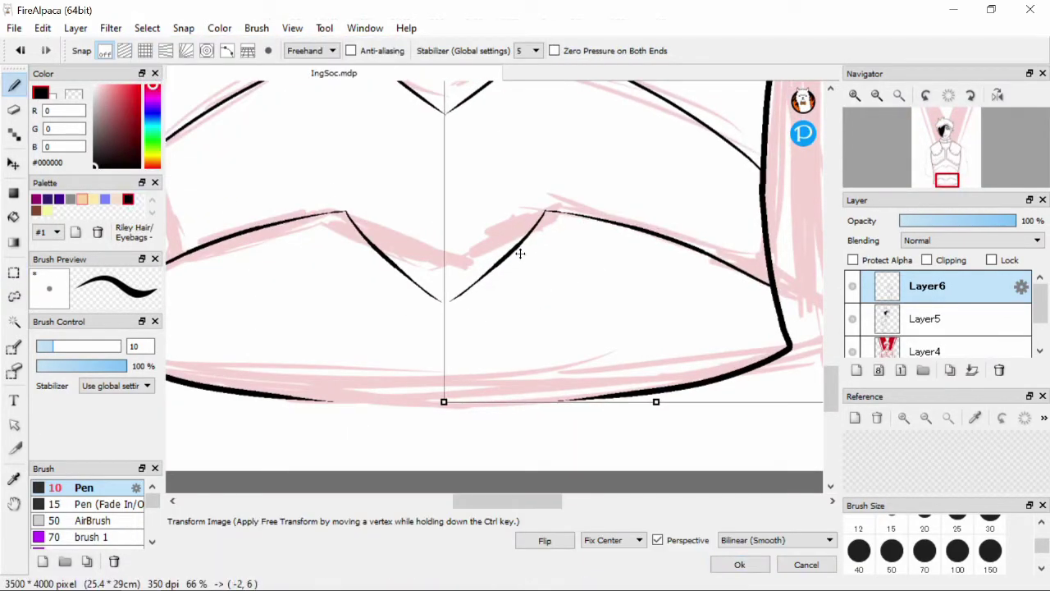
pyautogui.click(738, 565)
pyautogui.click(147, 28)
pyautogui.click(188, 219)
pyautogui.scroll(-4, 523, 110)
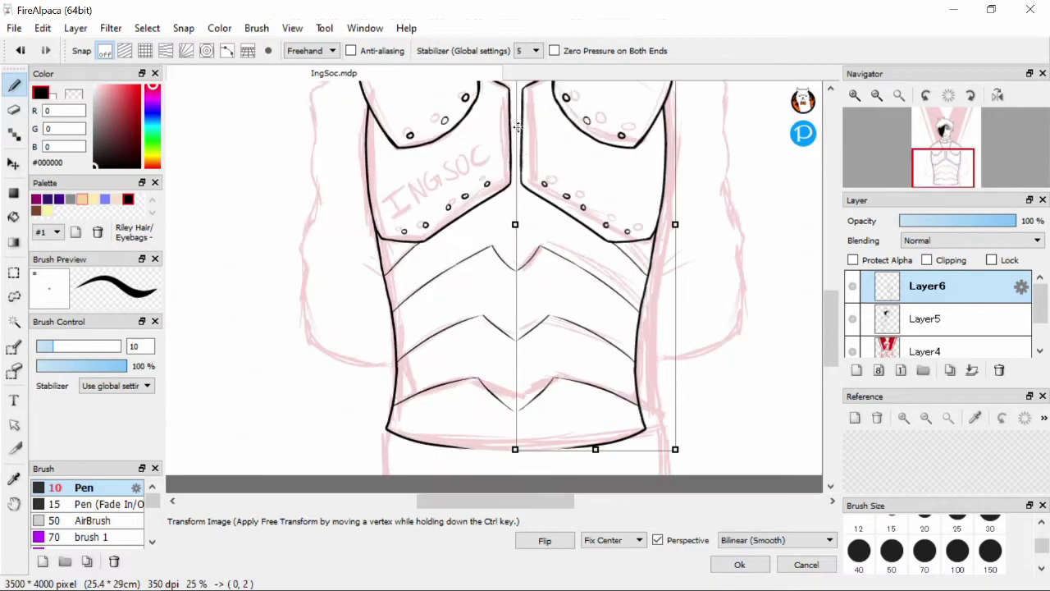
pyautogui.click(739, 564)
# Step: Ink the short line joining the collar to the mirrored shoulder plate and close the gap in the middle of the hem
pyautogui.scroll(7, 608, 349)
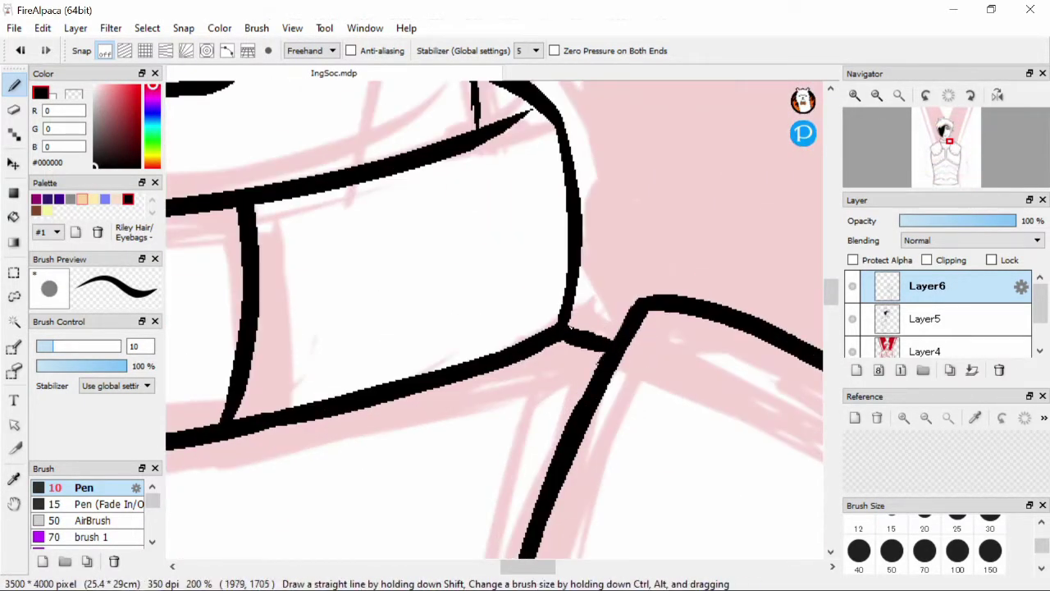
pyautogui.scroll(-6, 492, 328)
pyautogui.scroll(3, 440, 129)
pyautogui.moveTo(441, 129); pyautogui.dragTo(470, 392)
pyautogui.scroll(3, 531, 270)
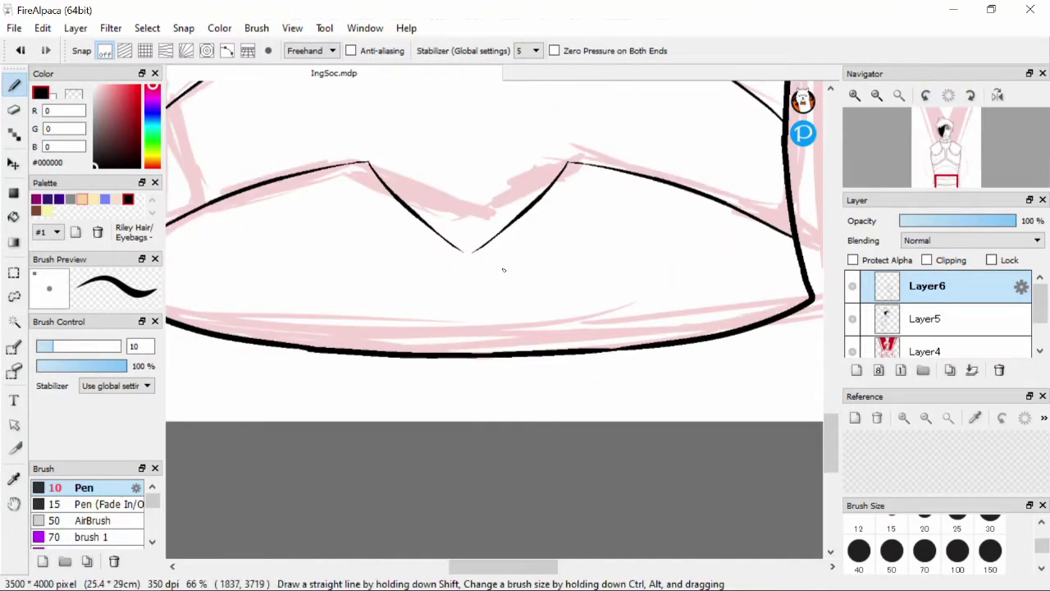
pyautogui.scroll(-4, 830, 383)
pyautogui.scroll(5, 341, 382)
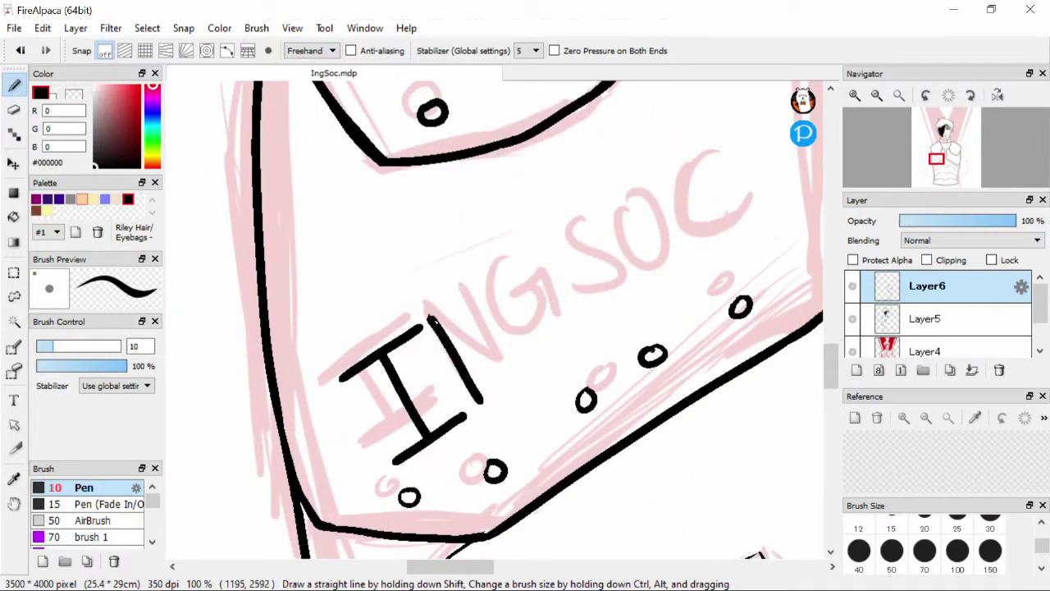
pyautogui.hotkey('ctrl', 'z')
pyautogui.moveTo(561, 254); pyautogui.dragTo(582, 306)
pyautogui.moveTo(613, 238); pyautogui.dragTo(637, 285)
pyautogui.hscroll(3, 574, 262)
pyautogui.moveTo(515, 198); pyautogui.dragTo(511, 202)
pyautogui.scroll(-2, 545, 285)
pyautogui.hotkey('ctrl', 'z')
pyautogui.hotkey('ctrl', 'z')
pyautogui.hotkey('ctrl', 'z')
pyautogui.hotkey('ctrl', 'z')
pyautogui.hotkey('ctrl', 'z')
pyautogui.hotkey('ctrl', 'z')
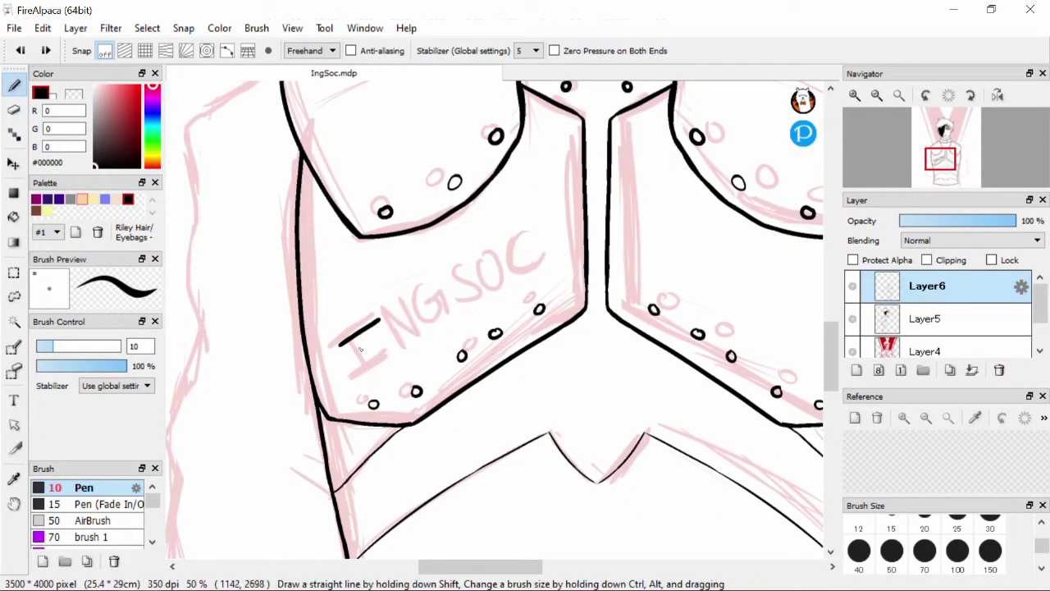
# Step: Ink the slanted word INGSOC along the lower part of the left chest plate, following the sketched lettering
pyautogui.scroll(1, 337, 354)
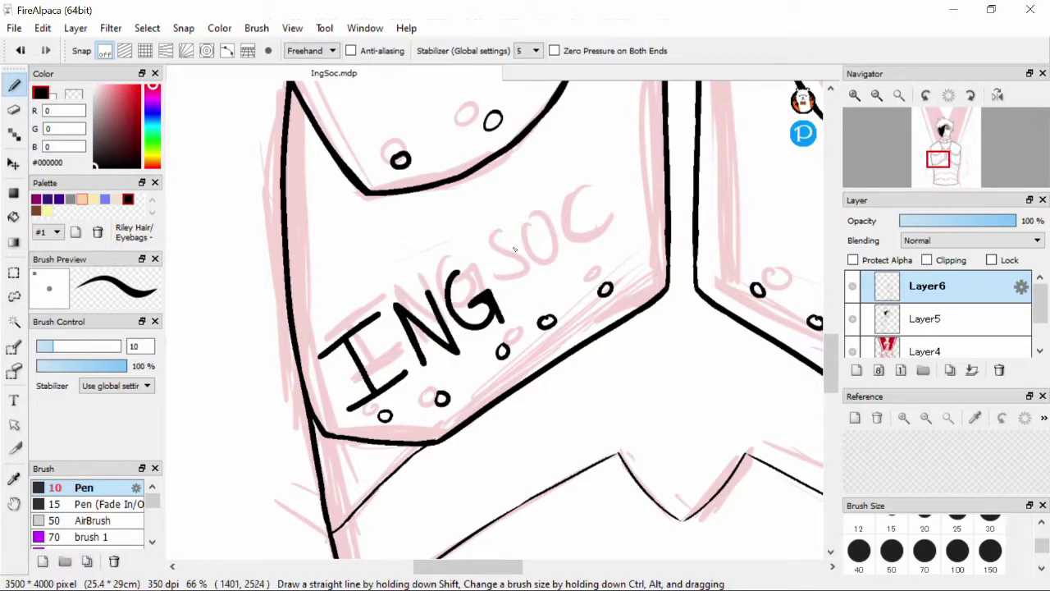
pyautogui.scroll(-3, 632, 187)
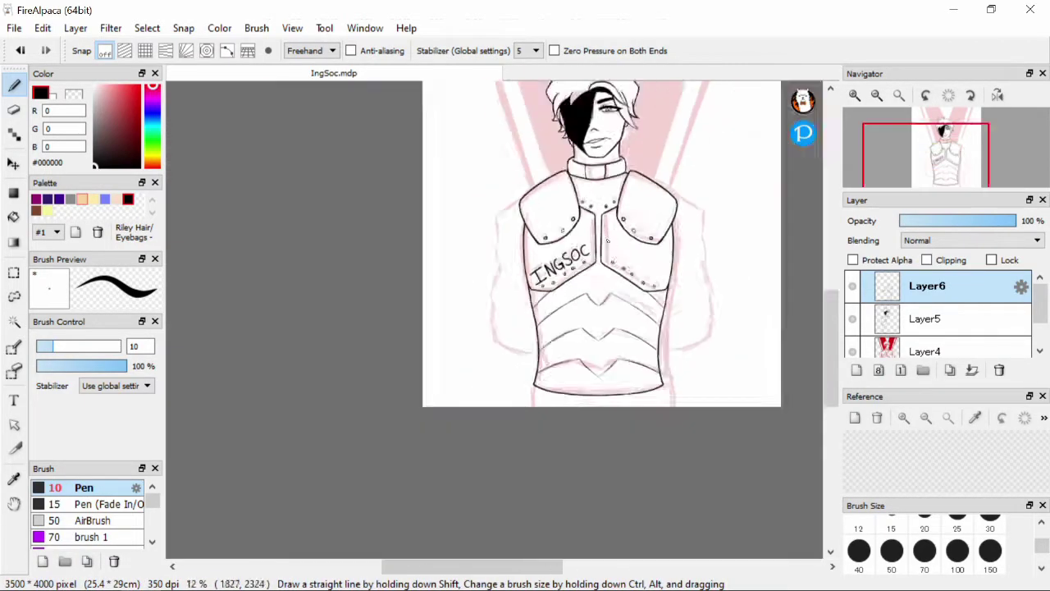
pyautogui.scroll(3, 624, 188)
# Step: Lasso the INGSOC lettering, scale it down slightly to fit inside the chest plate, and clear the selection
pyautogui.click(14, 297)
pyautogui.moveTo(386, 372); pyautogui.dragTo(541, 278)
pyautogui.moveTo(402, 243); pyautogui.dragTo(387, 369)
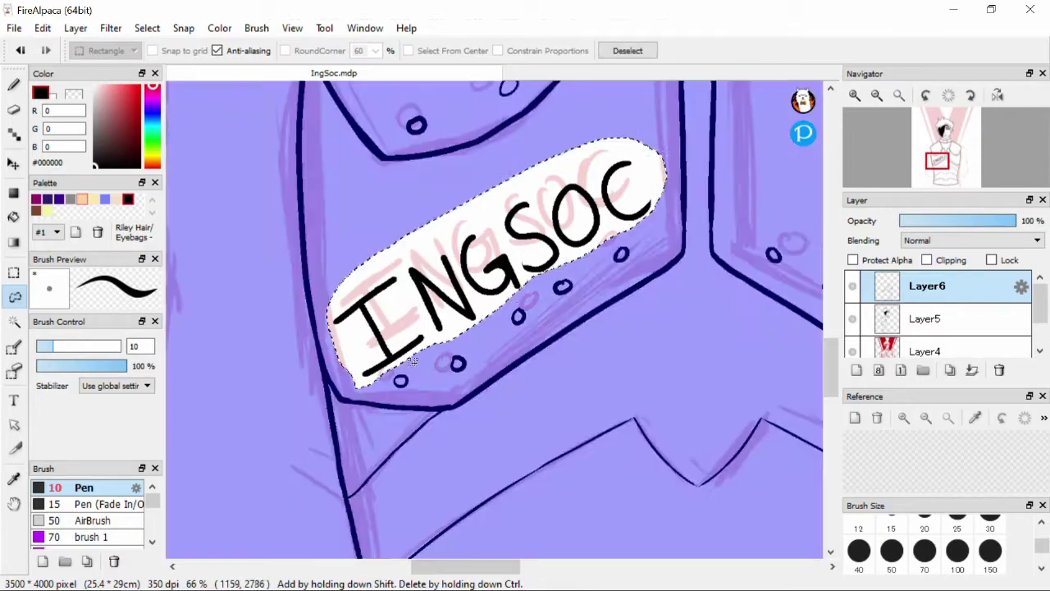
pyautogui.hotkey('ctrl', 't')
pyautogui.click(777, 540)
pyautogui.moveTo(668, 99)
pyautogui.mouseDown()
pyautogui.moveTo(633, 148)
pyautogui.moveTo(640, 159)
pyautogui.mouseUp()
pyautogui.click(739, 565)
pyautogui.click(147, 28)
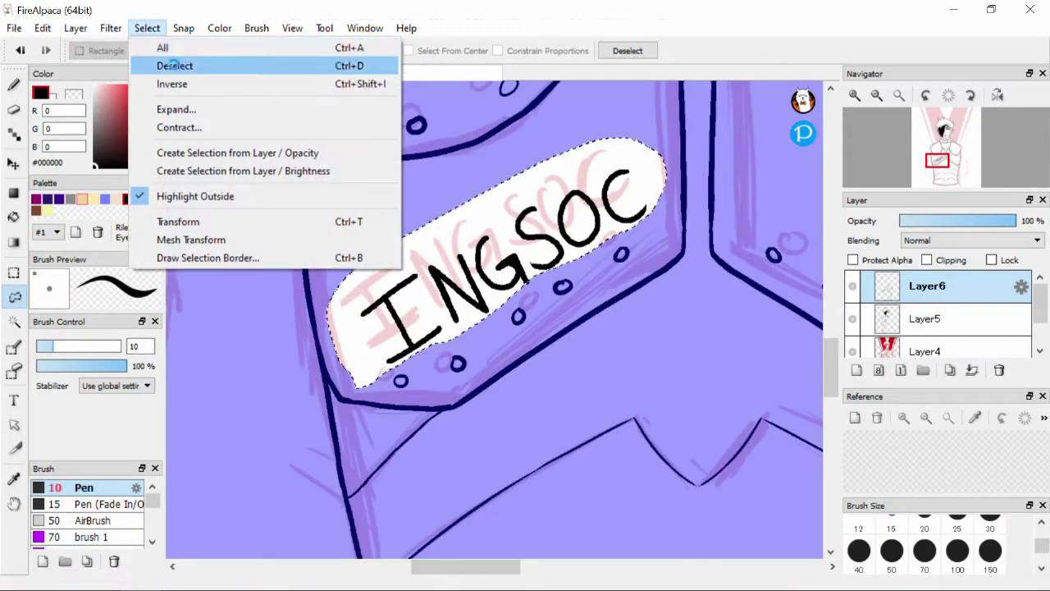
pyautogui.click(159, 63)
pyautogui.scroll(-3, 492, 329)
# Step: Ink the two short side lines of the waist from the armour hem down to the canvas edge
pyautogui.press('b')
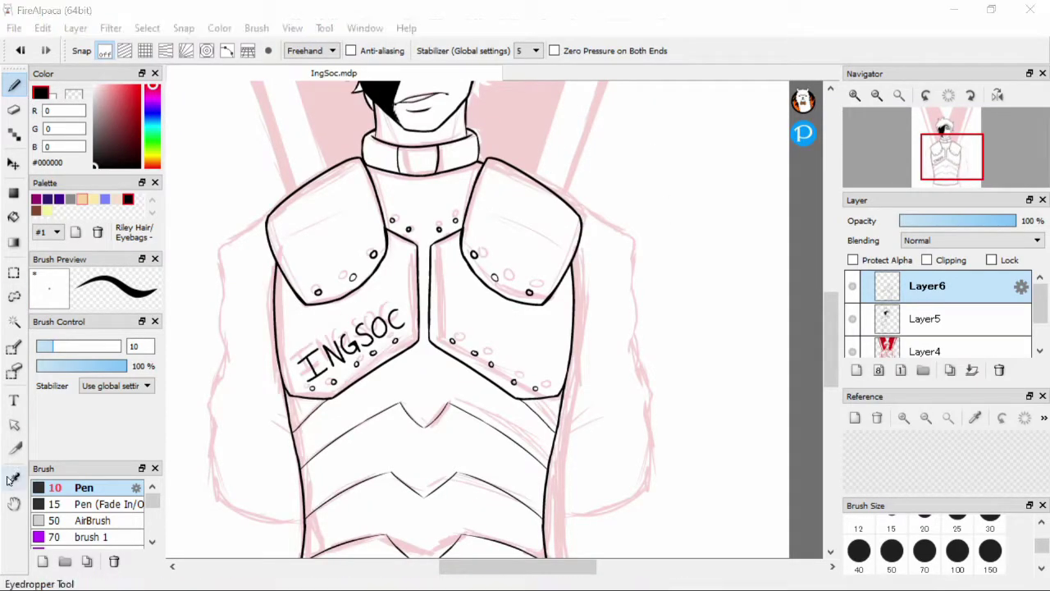
pyautogui.scroll(-5, 428, 362)
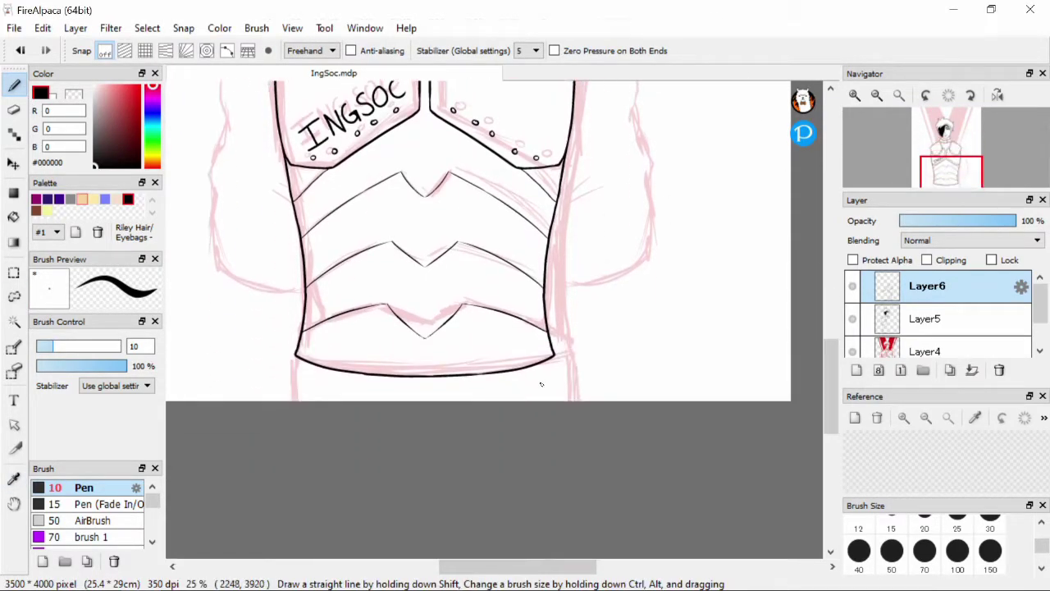
pyautogui.scroll(3, 428, 362)
pyautogui.scroll(-3, 466, 468)
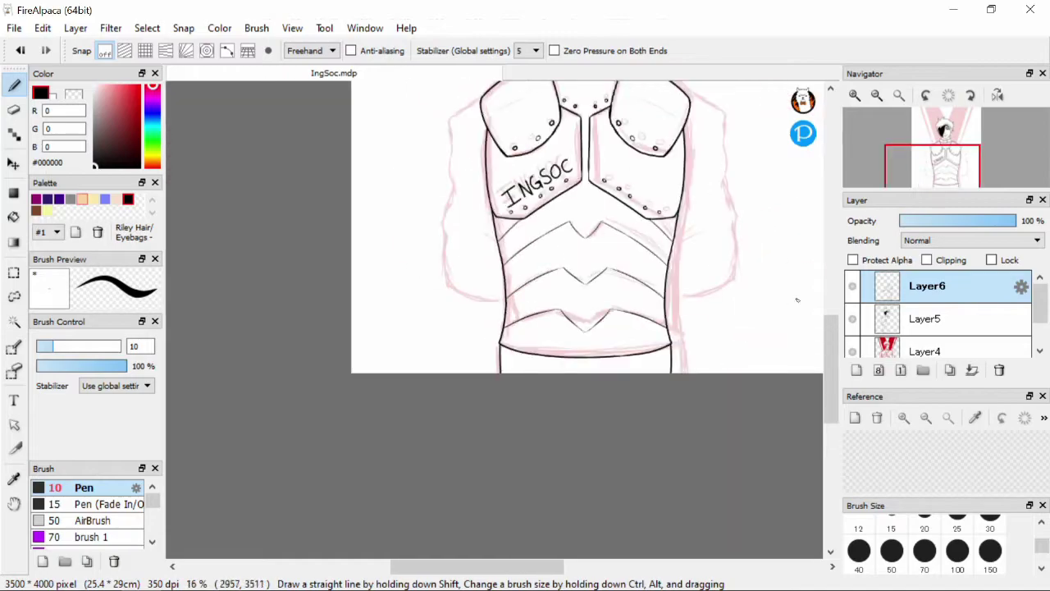
# Step: Ink the outline of the left arm from the shoulder plate past the elbow and back to the waist
pyautogui.scroll(3, 492, 328)
pyautogui.scroll(4, 503, 238)
pyautogui.moveTo(503, 239)
pyautogui.mouseDown()
pyautogui.moveTo(386, 460)
pyautogui.moveTo(379, 566)
pyautogui.mouseUp()
pyautogui.scroll(-3, 379, 566)
pyautogui.moveTo(396, 262)
pyautogui.mouseDown()
pyautogui.moveTo(349, 421)
pyautogui.moveTo(385, 533)
pyautogui.mouseUp()
pyautogui.scroll(-3, 574, 328)
pyautogui.moveTo(365, 140); pyautogui.dragTo(569, 402)
# Step: Ink thin sleeve creases on the left arm, at the outer elbow and fanning out from the torso edge
pyautogui.scroll(3, 579, 345)
pyautogui.scroll(-1, 580, 292)
pyautogui.moveTo(595, 353)
pyautogui.mouseDown()
pyautogui.moveTo(451, 333)
pyautogui.moveTo(521, 261)
pyautogui.mouseUp()
pyautogui.moveTo(595, 351); pyautogui.dragTo(513, 296)
pyautogui.scroll(-1, 520, 320)
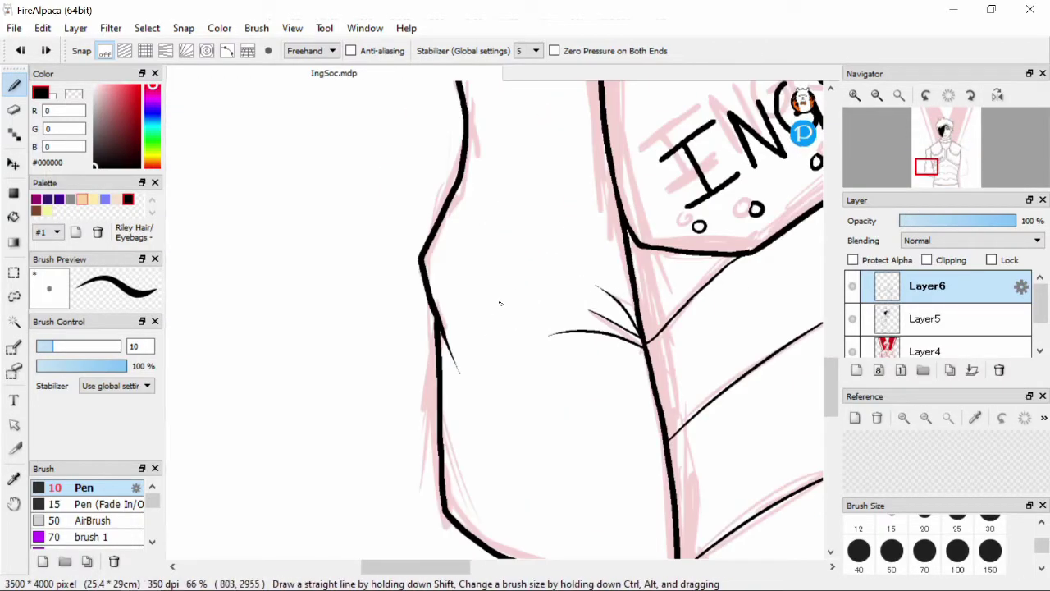
pyautogui.scroll(-5, 499, 305)
pyautogui.scroll(2, 657, 246)
pyautogui.scroll(-2, 749, 208)
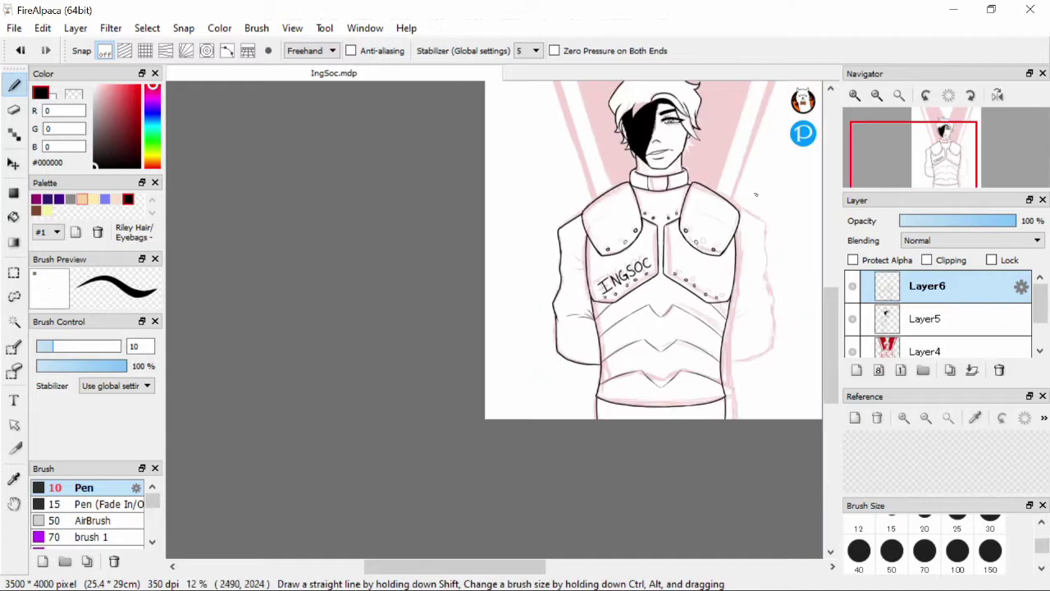
# Step: Ink a curved seam across the upper chest between the shoulder plates, below the collar
pyautogui.scroll(4, 749, 208)
pyautogui.scroll(-2, 750, 208)
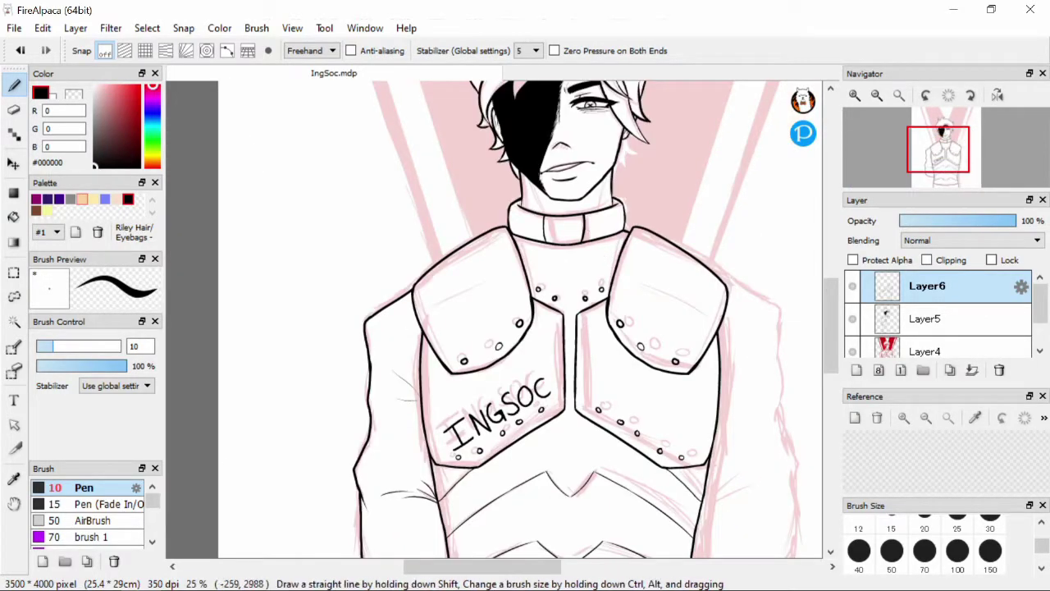
pyautogui.scroll(1, 591, 247)
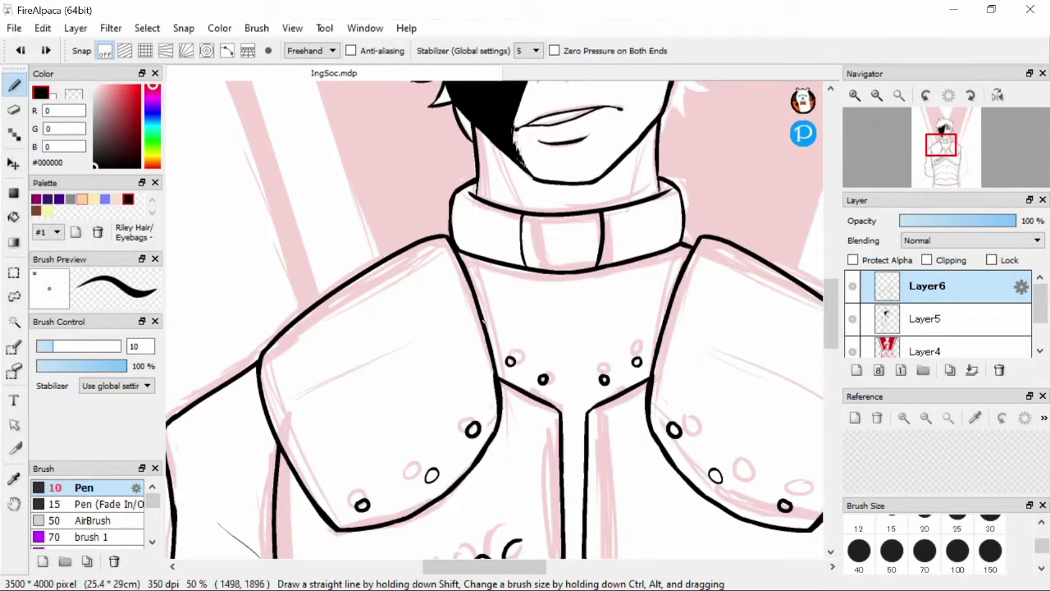
pyautogui.scroll(1, 654, 331)
pyautogui.press('e')
pyautogui.scroll(-3, 654, 332)
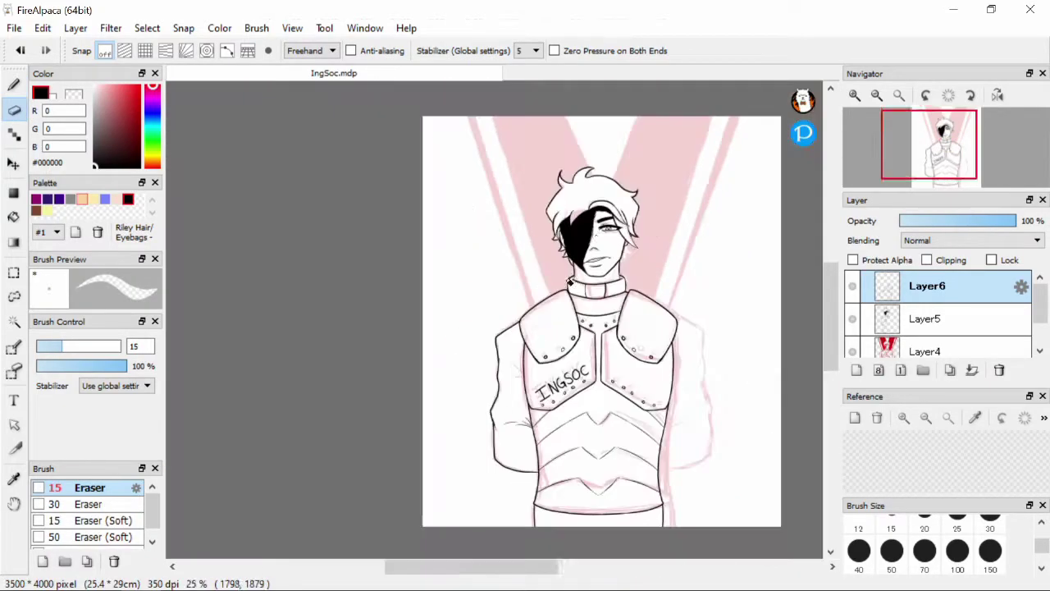
# Step: Ink the outline of the right arm from the shoulder plate down past the elbow and back to the waist
pyautogui.press('b')
pyautogui.scroll(3, 685, 328)
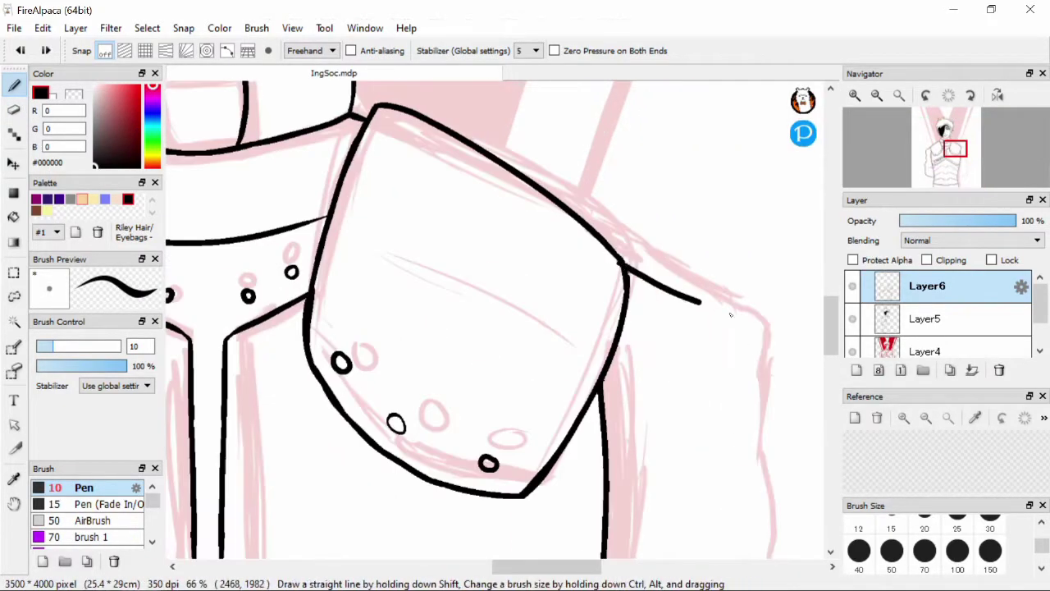
pyautogui.scroll(-1, 763, 423)
pyautogui.scroll(1, 698, 329)
pyautogui.moveTo(698, 283)
pyautogui.mouseDown()
pyautogui.moveTo(698, 408)
pyautogui.moveTo(722, 505)
pyautogui.mouseUp()
pyautogui.moveTo(718, 325)
pyautogui.mouseDown()
pyautogui.moveTo(728, 435)
pyautogui.moveTo(572, 487)
pyautogui.mouseUp()
pyautogui.scroll(1, 574, 487)
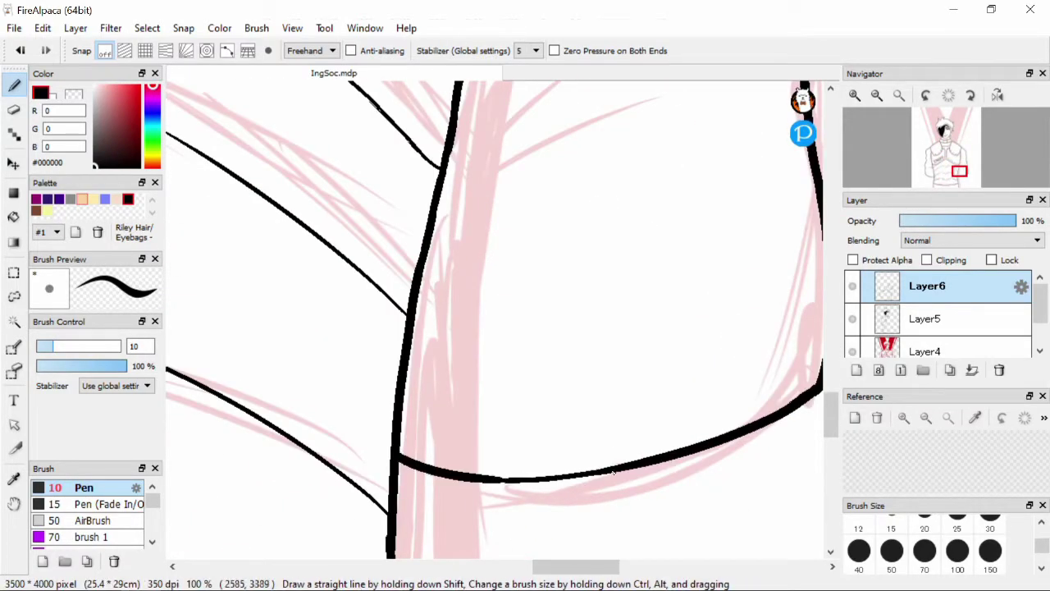
# Step: Ink thin fold lines on the right sleeve, next to the torso edge and on the upper arm
pyautogui.scroll(-1, 544, 475)
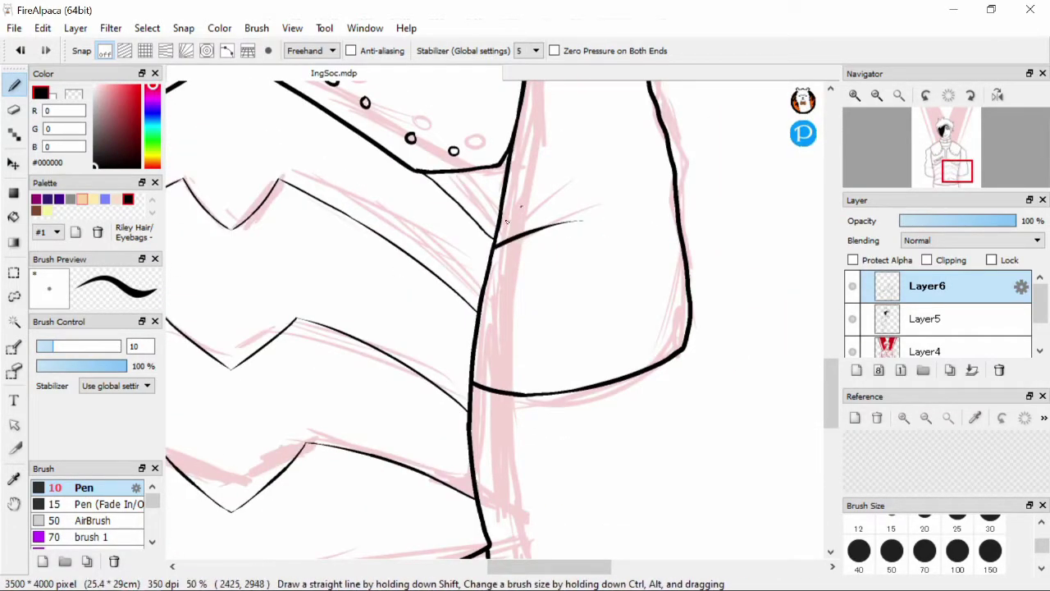
pyautogui.scroll(5, 514, 228)
pyautogui.moveTo(615, 405); pyautogui.dragTo(584, 452)
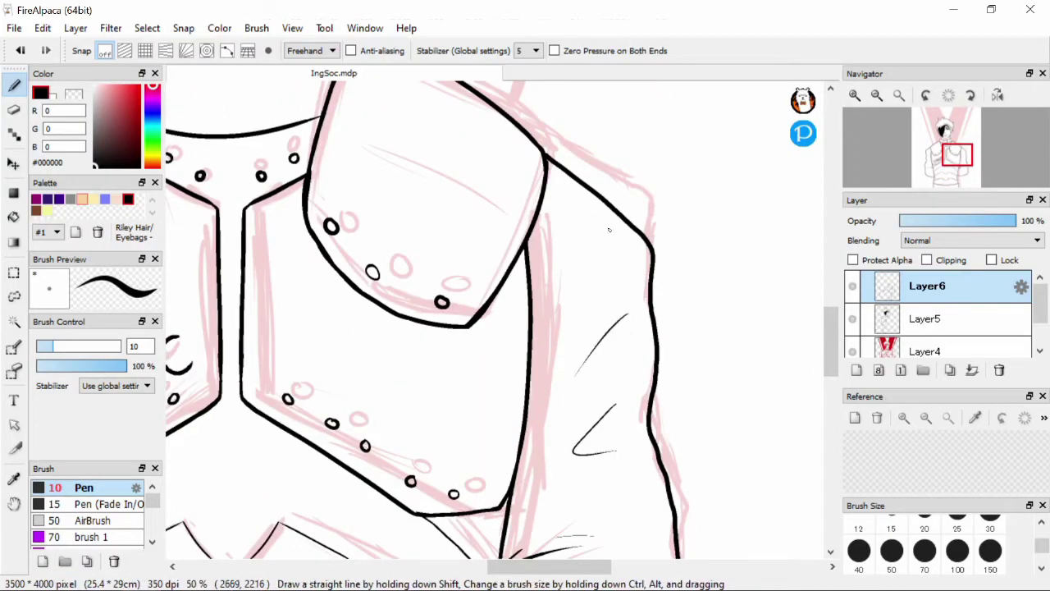
pyautogui.scroll(-1, 623, 247)
# Step: Redraw the lower edge of the right sleeve up to the torso and erase the surplus line
pyautogui.scroll(2, 739, 411)
pyautogui.moveTo(400, 446); pyautogui.dragTo(810, 395)
pyautogui.press('e')
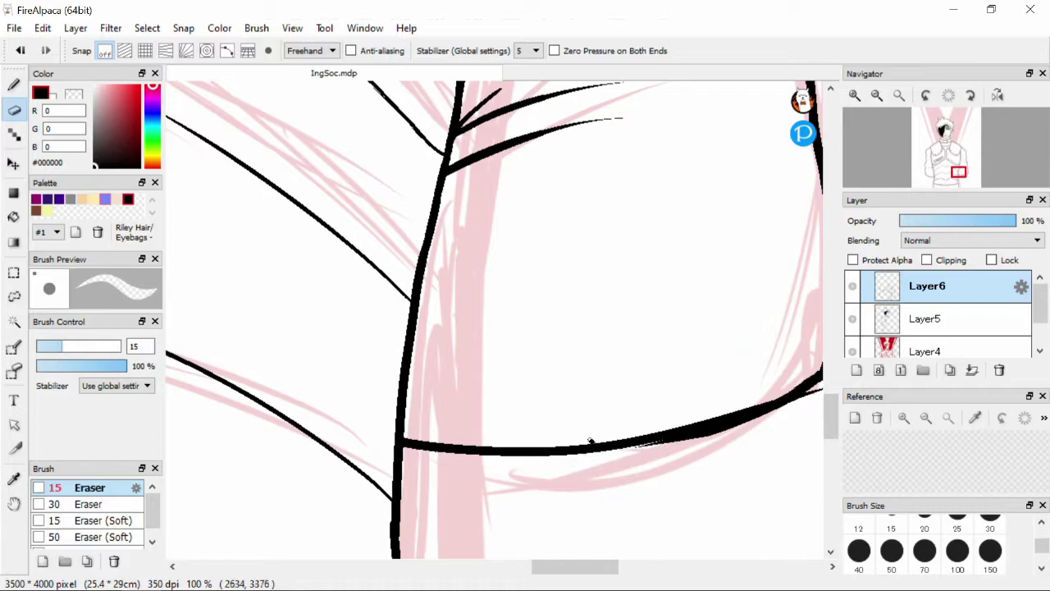
pyautogui.hscroll(3, 568, 426)
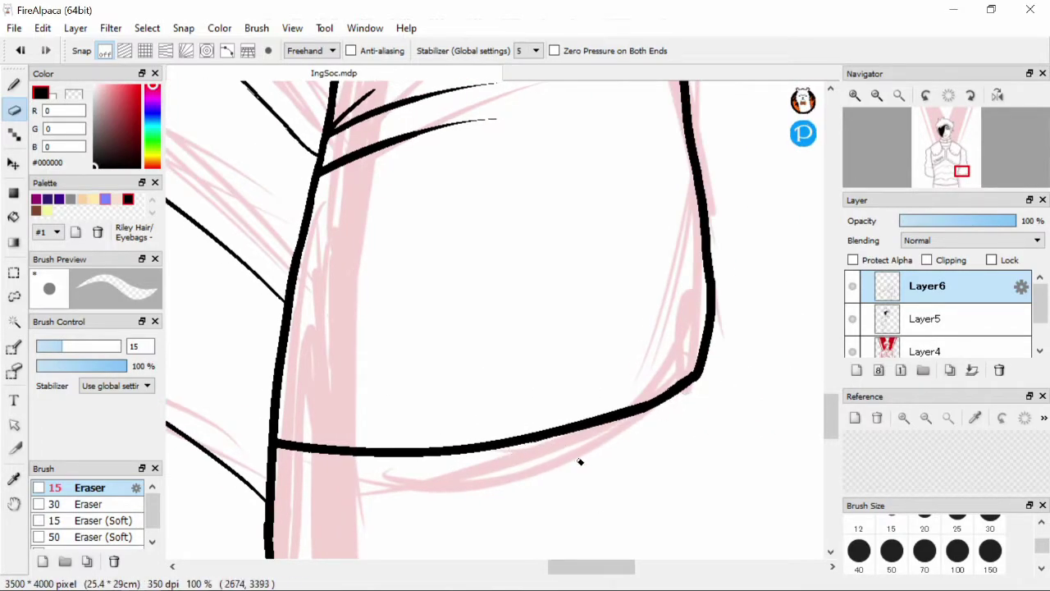
pyautogui.scroll(-4, 581, 460)
pyautogui.scroll(2, 511, 441)
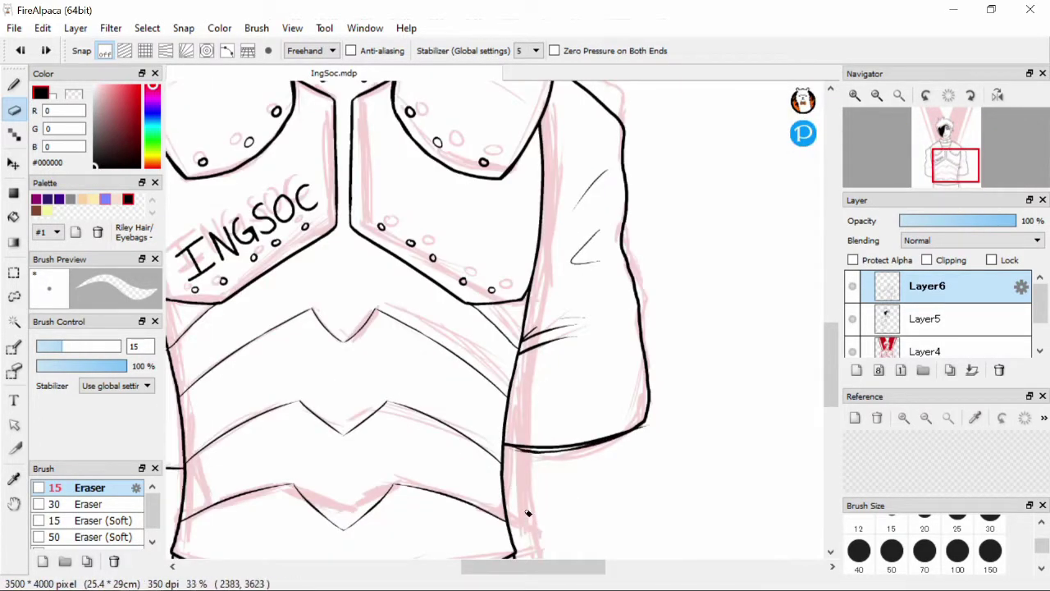
pyautogui.scroll(1, 579, 455)
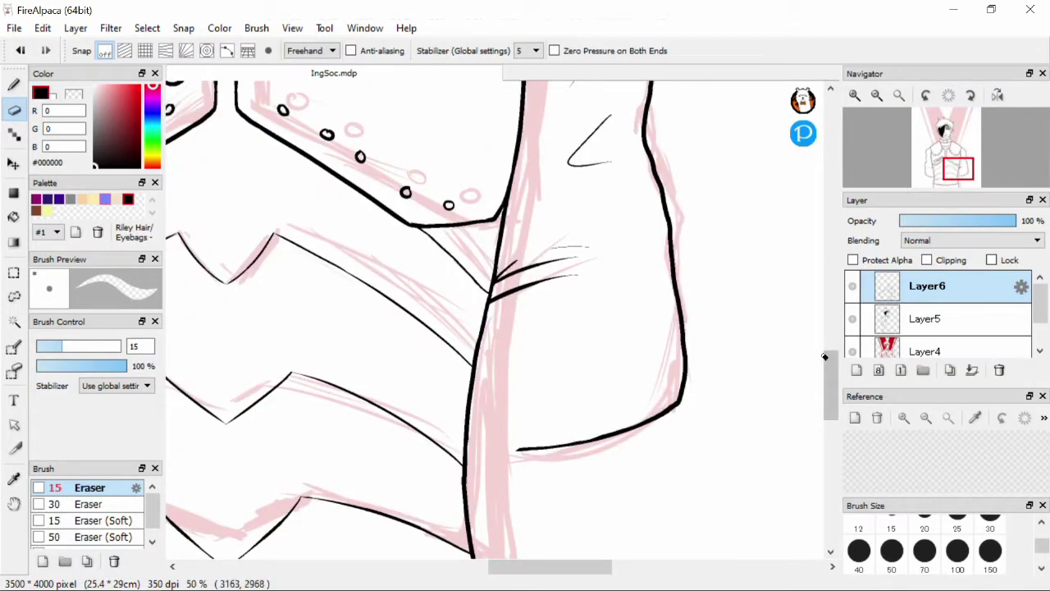
pyautogui.press('b')
pyautogui.scroll(2, 504, 333)
pyautogui.scroll(-5, 504, 332)
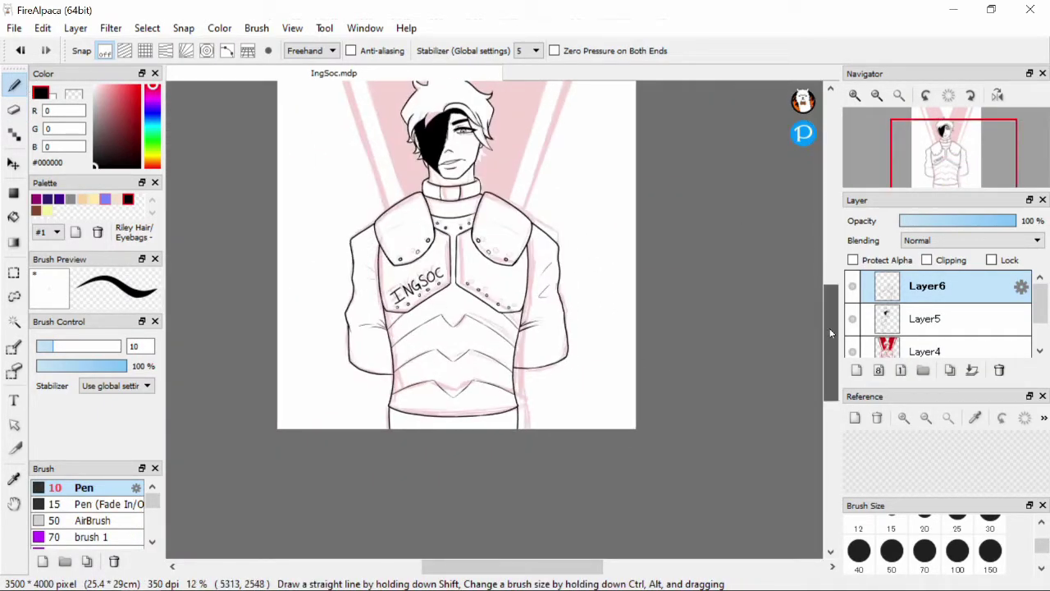
# Step: Merge the mirrored line art layer into Layer5 and place Layer5 inside a new layer folder
pyautogui.moveTo(830, 334); pyautogui.dragTo(824, 312)
pyautogui.scroll(2, 830, 295)
pyautogui.scroll(-1, 831, 295)
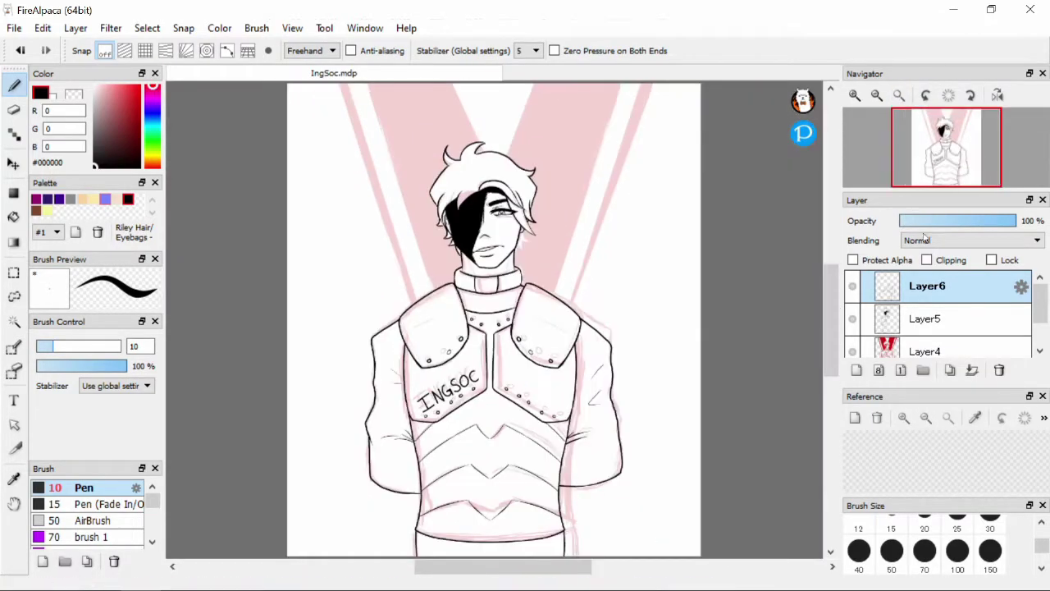
pyautogui.click(1000, 370)
pyautogui.click(923, 370)
pyautogui.moveTo(944, 318); pyautogui.dragTo(935, 296)
# Step: Create a folder named Color with a new layer beneath Layer5, and hide the pink sketch layer
pyautogui.click(923, 370)
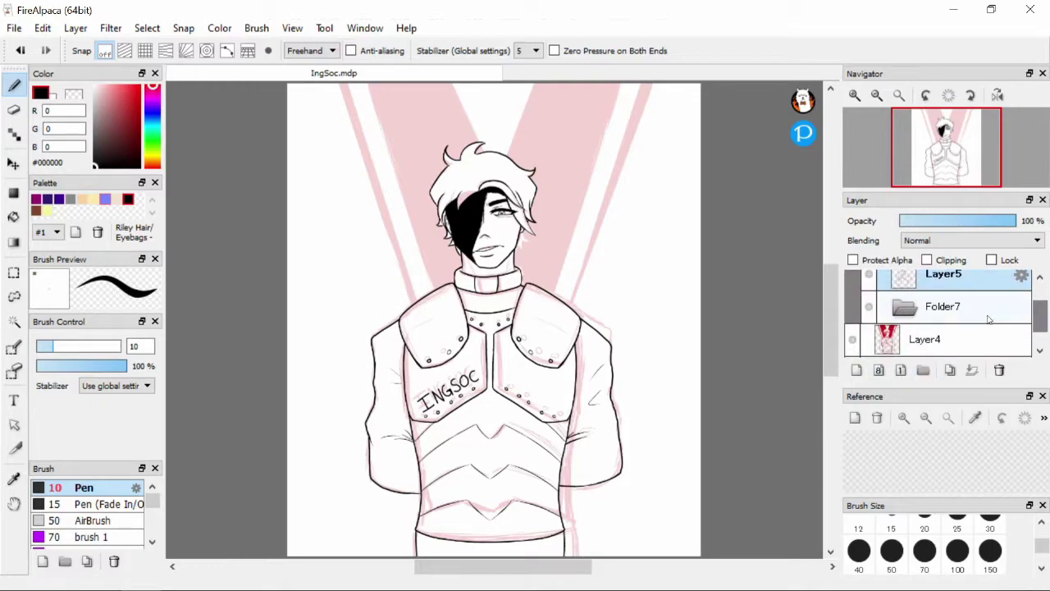
pyautogui.doubleClick(1007, 318)
pyautogui.press('Return')
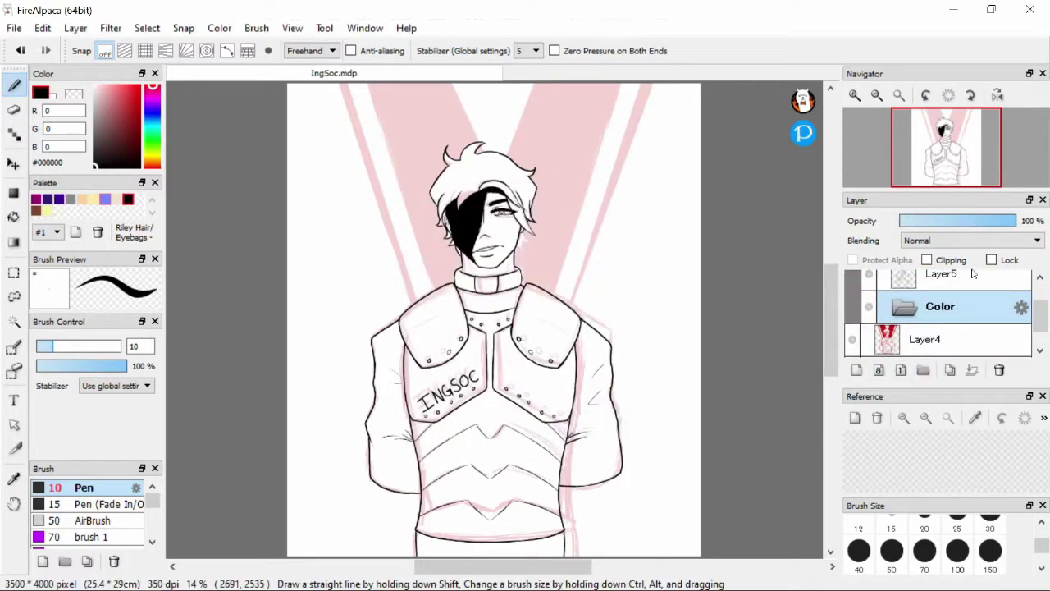
pyautogui.click(856, 370)
pyautogui.scroll(2, 1022, 312)
# Step: Create a folder named Eye Shape above Layer5 inside the main character folder
pyautogui.click(923, 370)
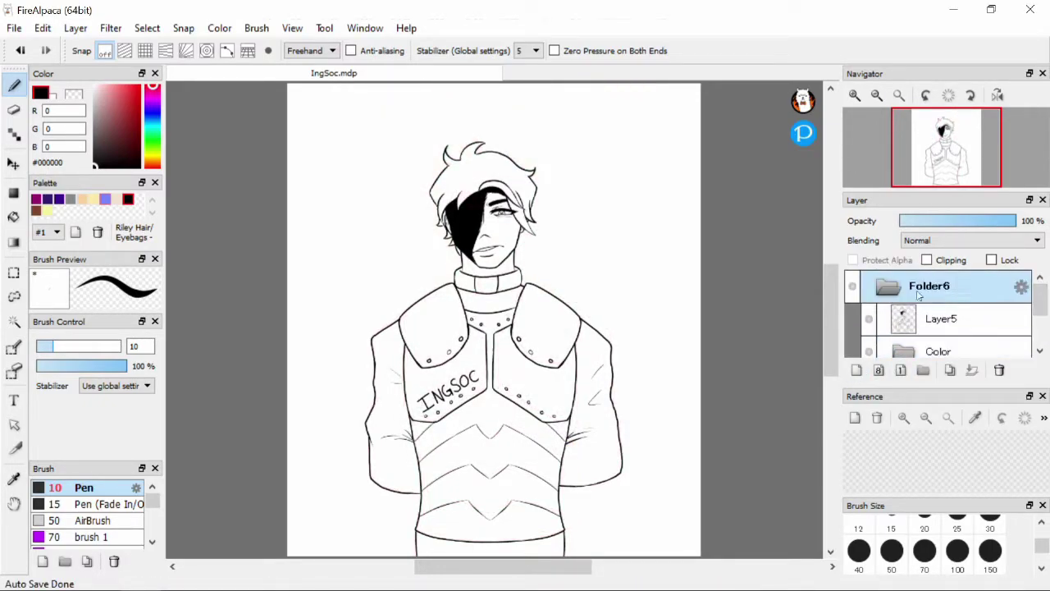
pyautogui.doubleClick(941, 281)
pyautogui.write('Eye Shape')
pyautogui.press('Return')
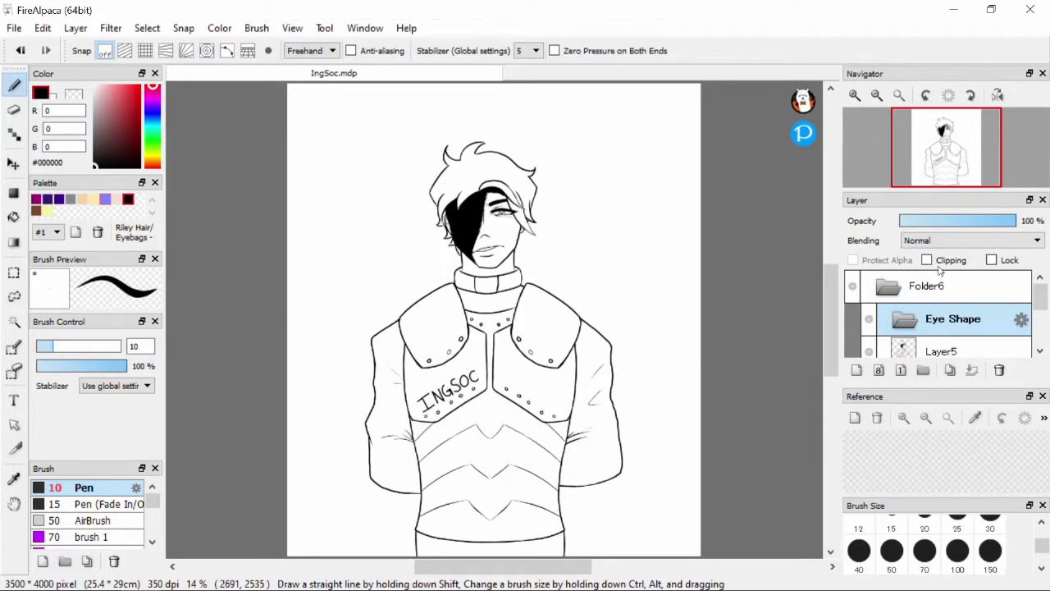
# Step: Change the canvas background colour to a light warm grey
pyautogui.click(292, 28)
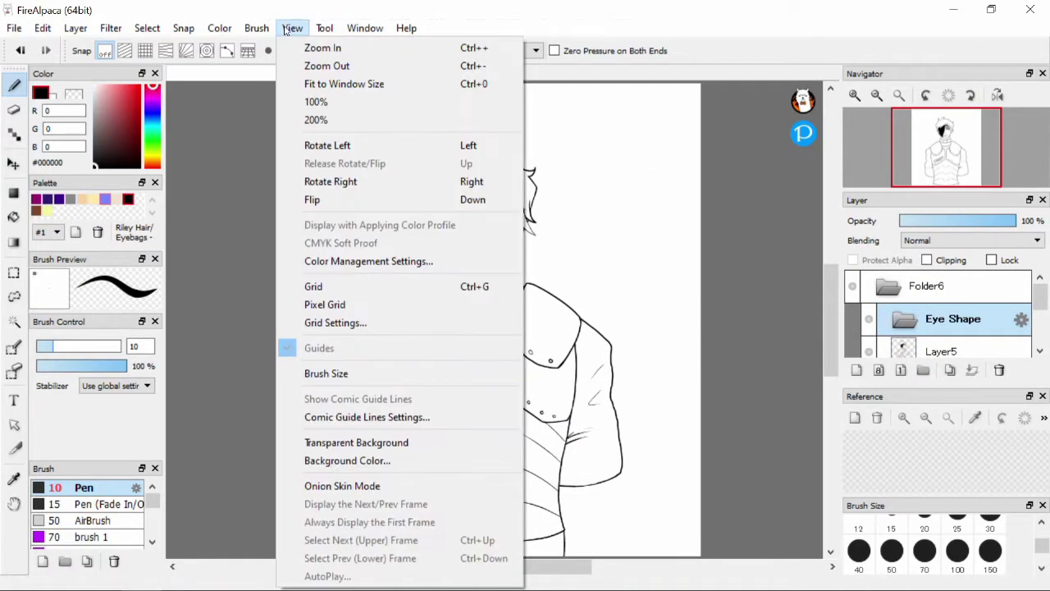
pyautogui.click(347, 460)
pyautogui.click(504, 341)
pyautogui.click(495, 375)
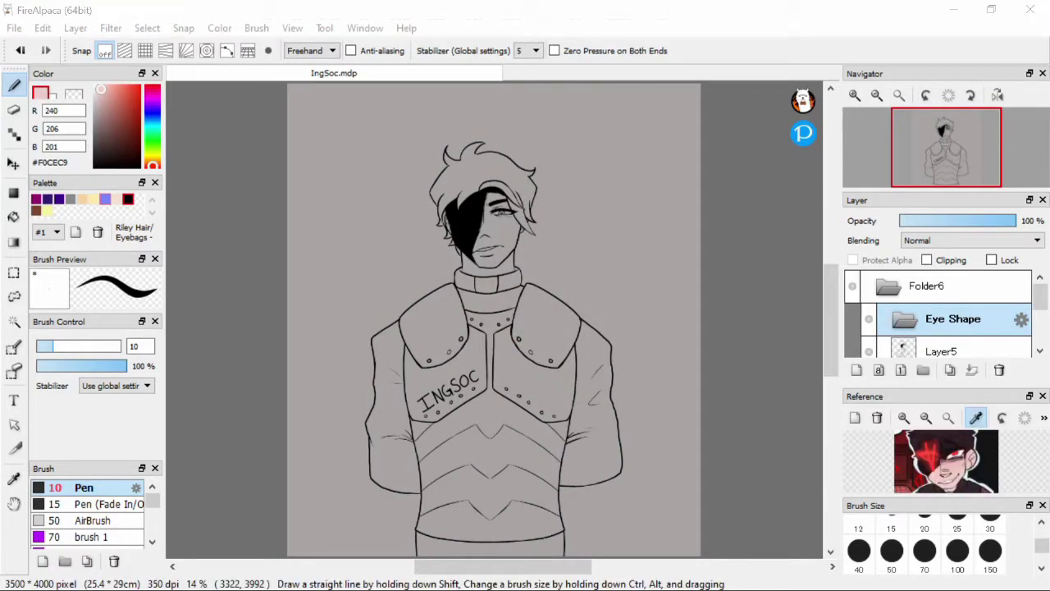
# Step: On the layer in the Color folder, paint skin tone #F0CEC9 along the neck's left edge with the 10 px Pen
pyautogui.scroll(5, 486, 216)
pyautogui.scroll(-2, 943, 328)
pyautogui.click(960, 340)
pyautogui.scroll(3, 397, 389)
pyautogui.moveTo(406, 433)
pyautogui.mouseDown()
pyautogui.moveTo(397, 389)
pyautogui.moveTo(401, 502)
pyautogui.mouseUp()
pyautogui.scroll(1, 401, 502)
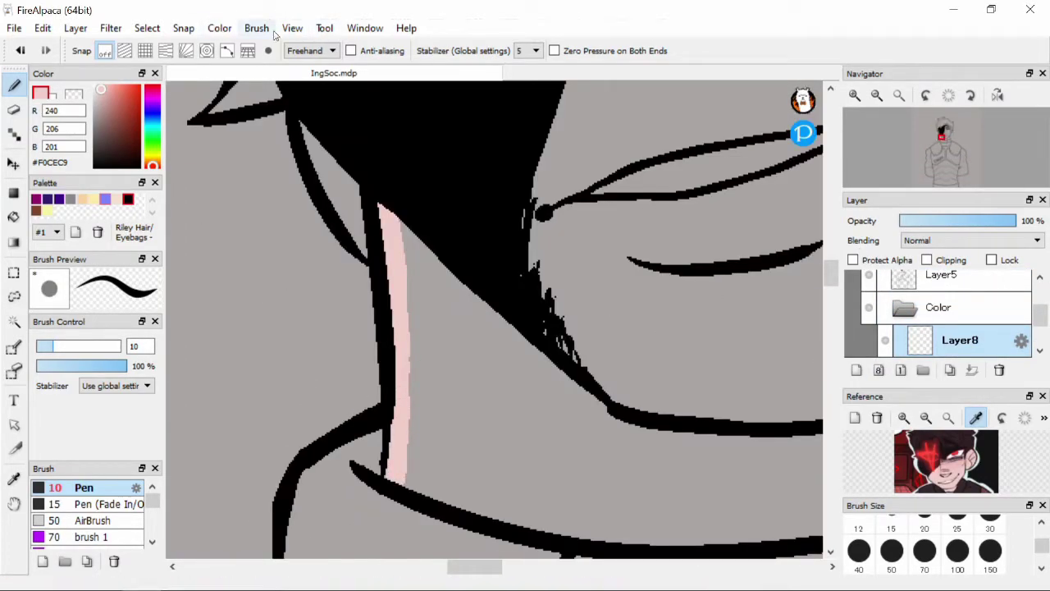
# Step: Change the canvas background colour to a dark grey
pyautogui.click(292, 28)
pyautogui.click(321, 460)
pyautogui.click(462, 324)
pyautogui.click(502, 373)
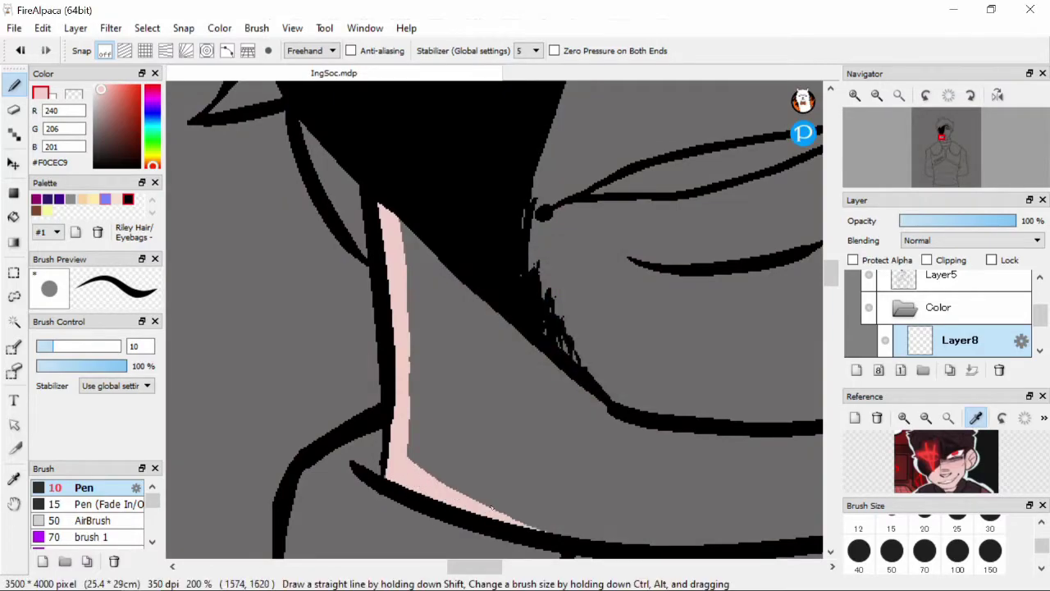
# Step: Trace the skin tone along the collar line, the right side of the neck and the right cheek edge
pyautogui.scroll(-1, 502, 374)
pyautogui.moveTo(182, 356); pyautogui.dragTo(407, 410)
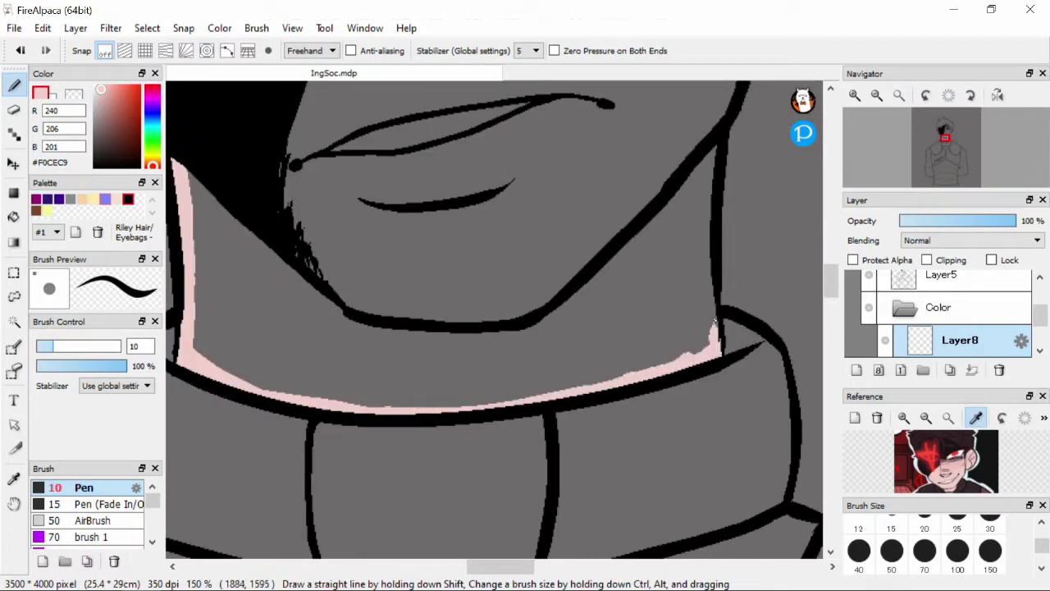
pyautogui.moveTo(709, 236); pyautogui.dragTo(709, 175)
pyautogui.scroll(-1, 709, 176)
pyautogui.moveTo(663, 374); pyautogui.dragTo(680, 320)
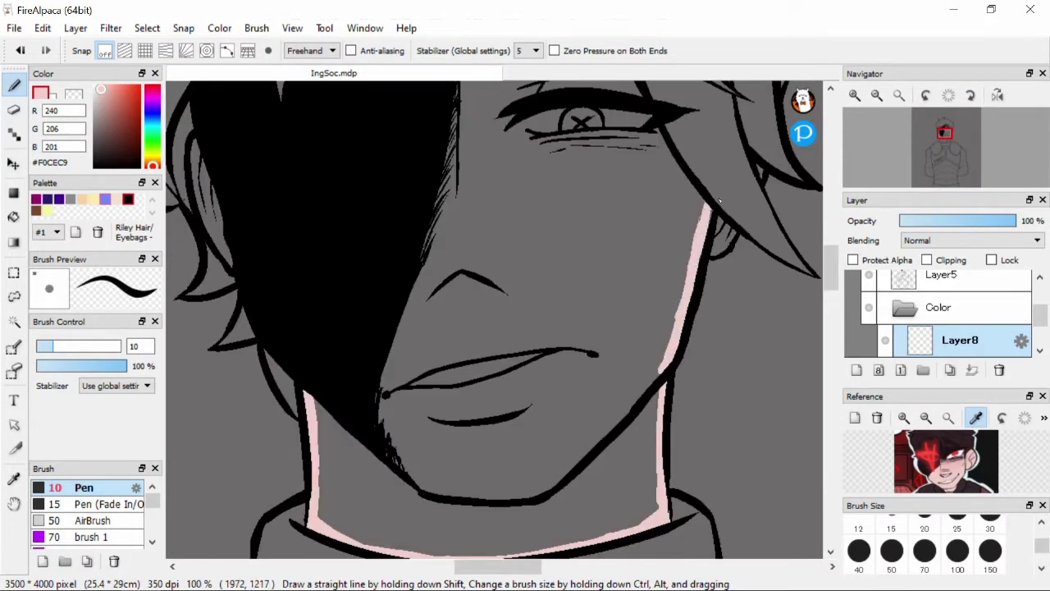
# Step: Paint both ears with the skin tone, staying inside the line art
pyautogui.scroll(2, 703, 200)
pyautogui.moveTo(721, 270); pyautogui.dragTo(693, 327)
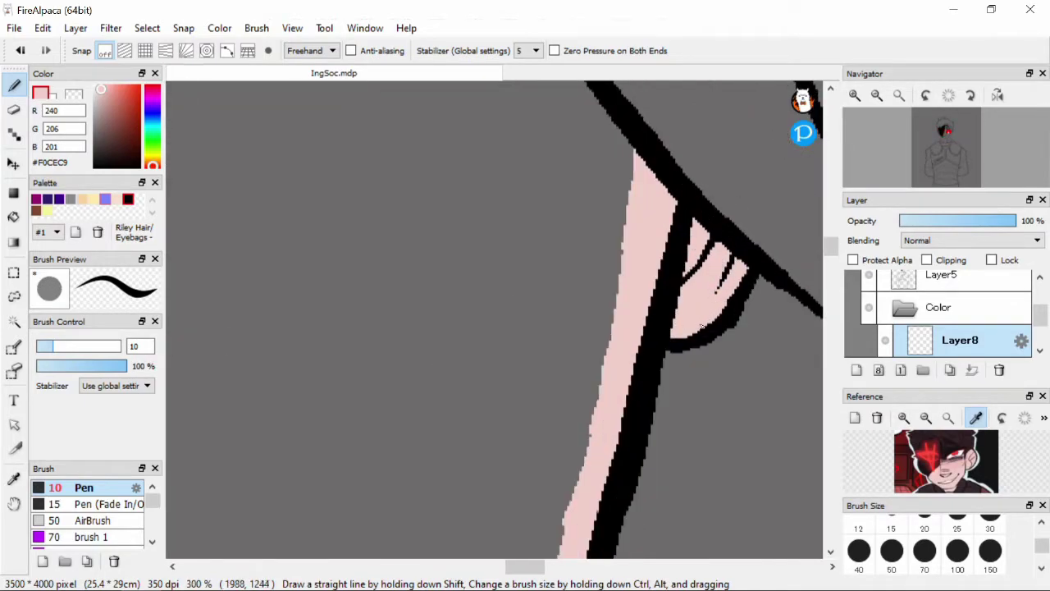
pyautogui.scroll(1, 713, 293)
pyautogui.scroll(-7, 713, 292)
pyautogui.scroll(4, 492, 263)
pyautogui.moveTo(426, 156); pyautogui.dragTo(481, 318)
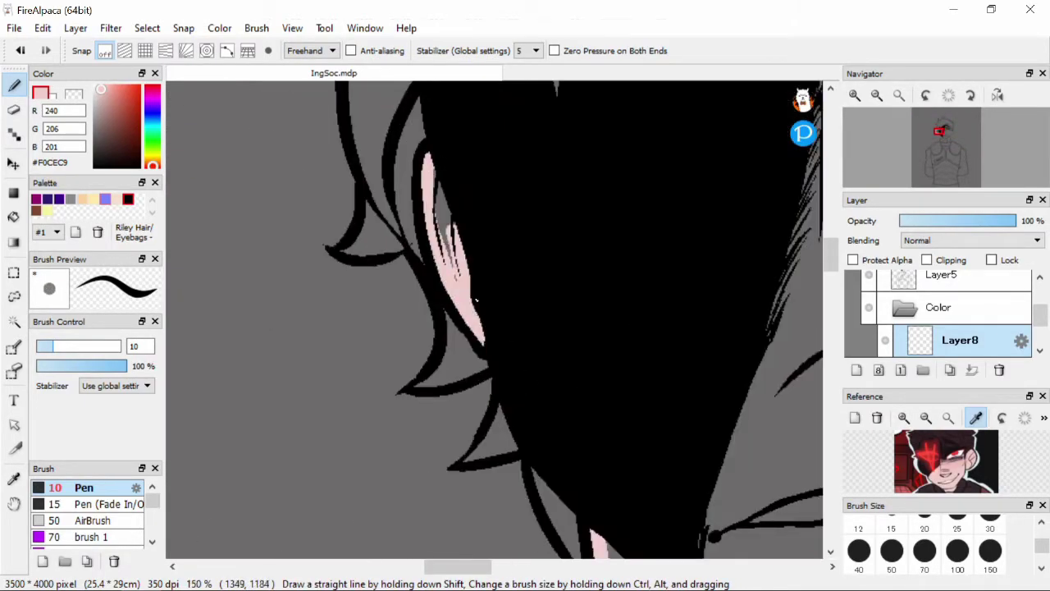
pyautogui.scroll(-1, 455, 283)
# Step: Trace the skin tone along the black face patch from the forehead down to the chin and neck
pyautogui.moveTo(586, 148); pyautogui.dragTo(550, 230)
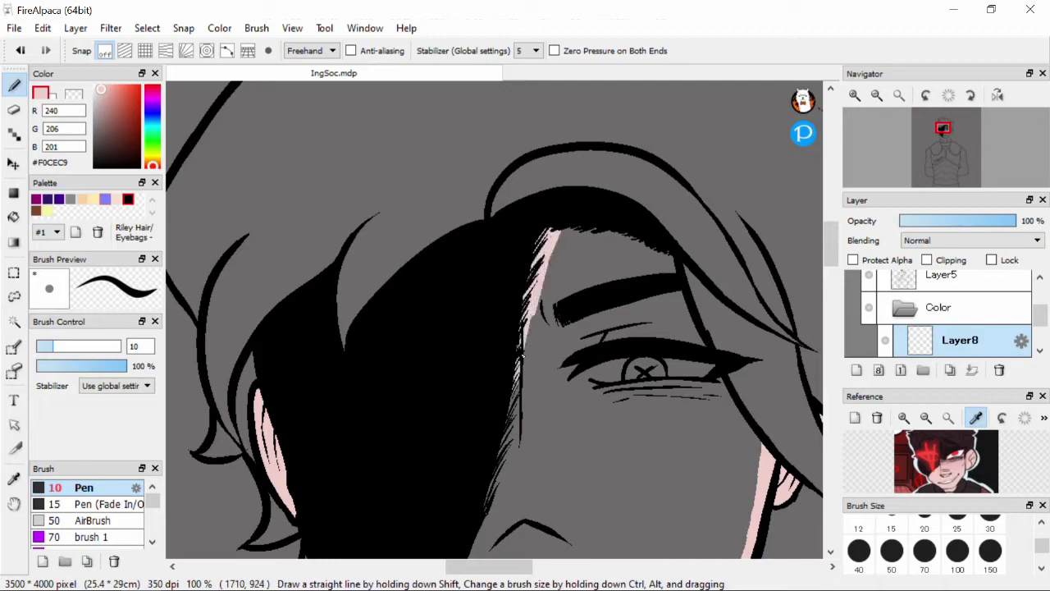
pyautogui.moveTo(518, 377); pyautogui.dragTo(489, 513)
pyautogui.moveTo(570, 229); pyautogui.dragTo(550, 270)
pyautogui.moveTo(500, 484); pyautogui.dragTo(476, 551)
pyautogui.scroll(2, 492, 493)
pyautogui.moveTo(497, 371); pyautogui.dragTo(427, 192)
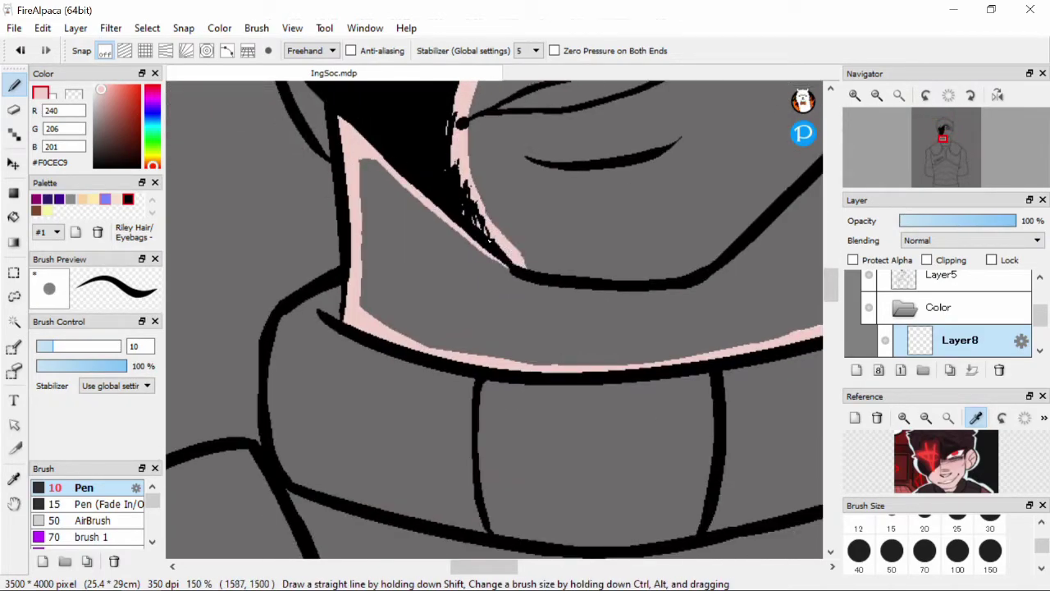
# Step: Close the skin outline around the forehead and fringe, and fill the face and neck with #F0CEC9
pyautogui.scroll(-1, 507, 259)
pyautogui.moveTo(517, 98); pyautogui.dragTo(543, 223)
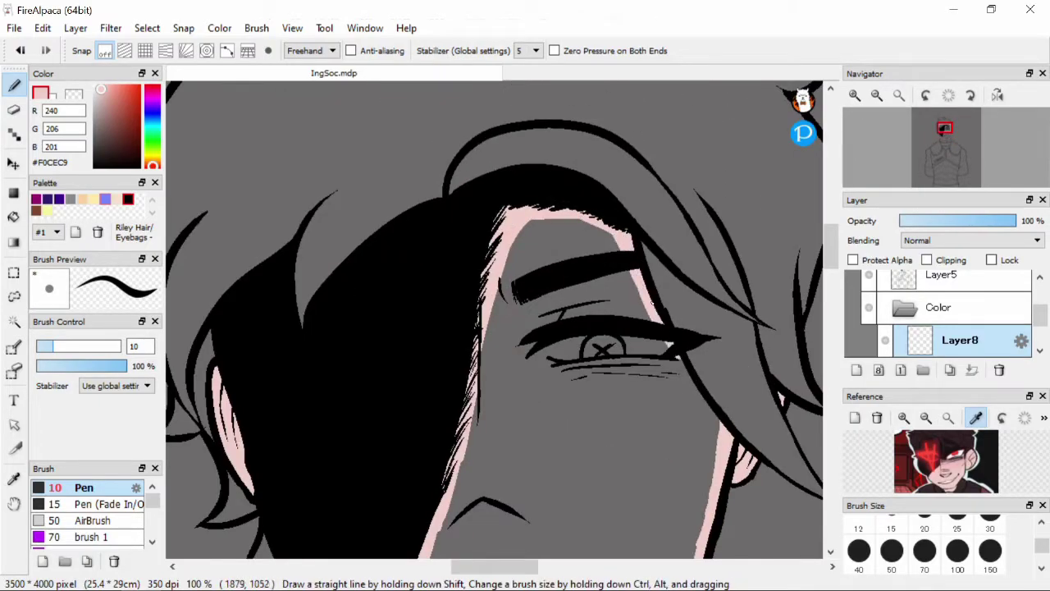
pyautogui.scroll(1, 597, 347)
pyautogui.scroll(-2, 544, 328)
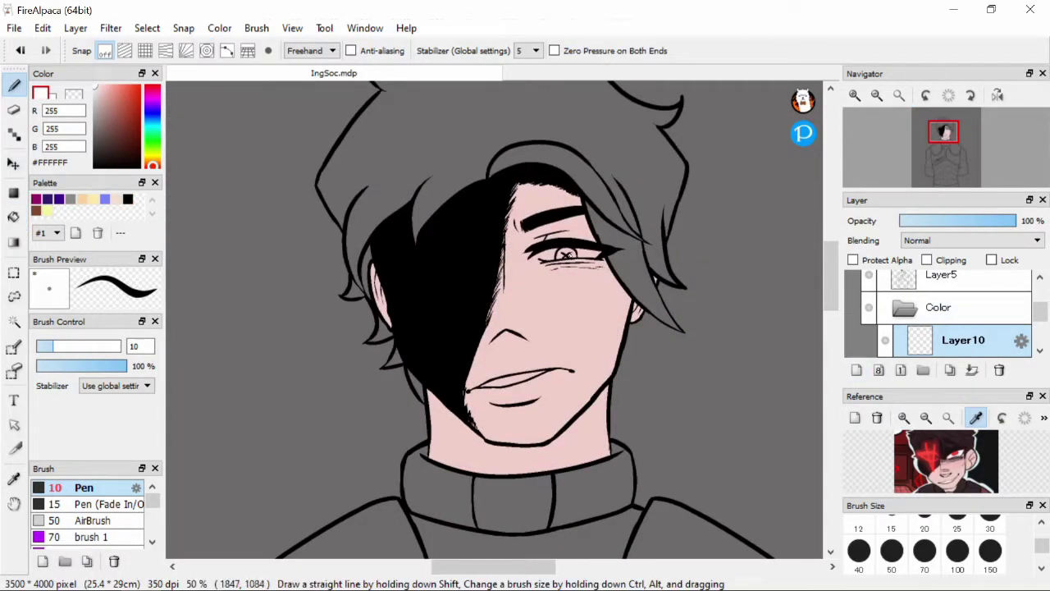
# Step: Paint the white of the eye and fill the teeth with white #FFFFFF on a separate layer
pyautogui.scroll(5, 538, 256)
pyautogui.moveTo(493, 275); pyautogui.dragTo(808, 259)
pyautogui.hscroll(5, 525, 263)
pyautogui.moveTo(525, 263)
pyautogui.mouseDown()
pyautogui.moveTo(557, 266)
pyautogui.moveTo(226, 264)
pyautogui.mouseUp()
pyautogui.scroll(-3, 225, 264)
pyautogui.scroll(1, 279, 492)
pyautogui.press('g')
pyautogui.click(132, 69)
pyautogui.click(287, 349)
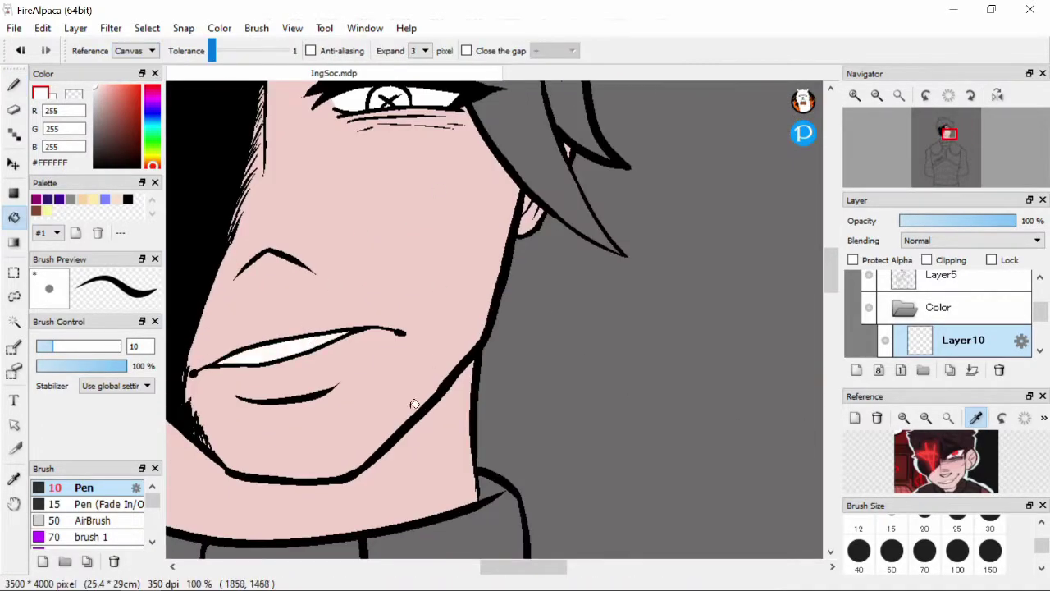
# Step: Sample red #FF4F3D from the reference image and paint the iris on a separate layer
pyautogui.scroll(-2, 287, 349)
pyautogui.click(14, 84)
pyautogui.scroll(2, 947, 461)
pyautogui.click(911, 460)
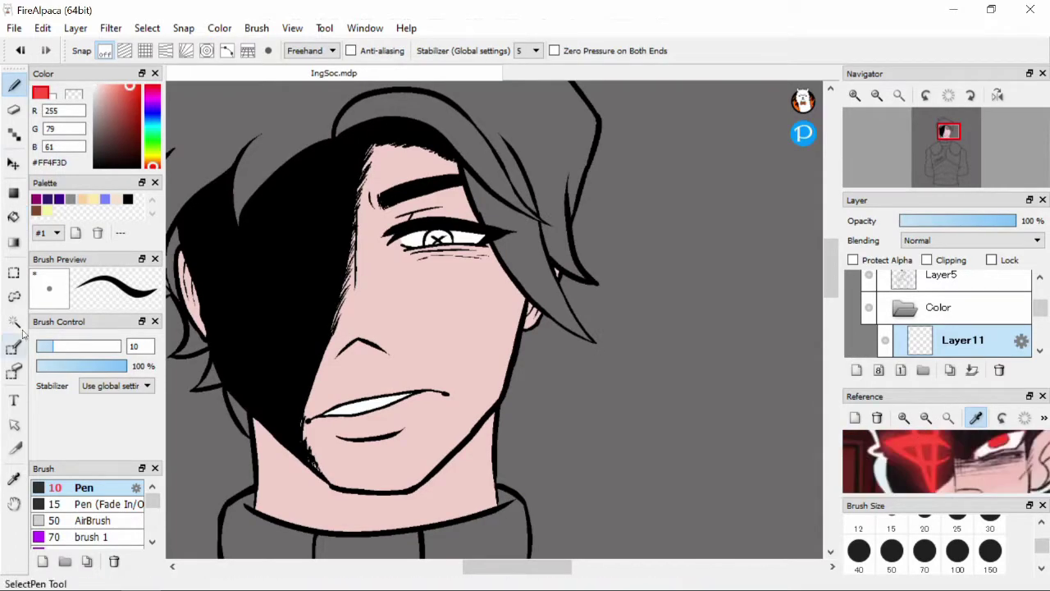
pyautogui.scroll(2, 435, 246)
pyautogui.moveTo(423, 240); pyautogui.dragTo(410, 259)
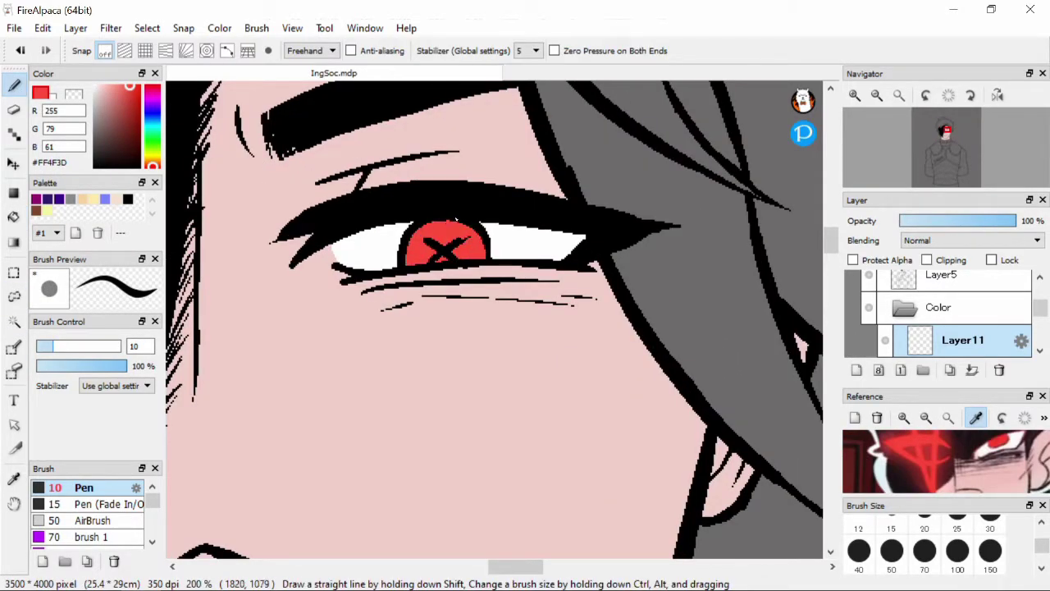
pyautogui.scroll(-3, 443, 238)
# Step: On a layer in the Eye Shape folder, draw a red V over the black face patch with the Pen at 50 px
pyautogui.scroll(1, 1040, 300)
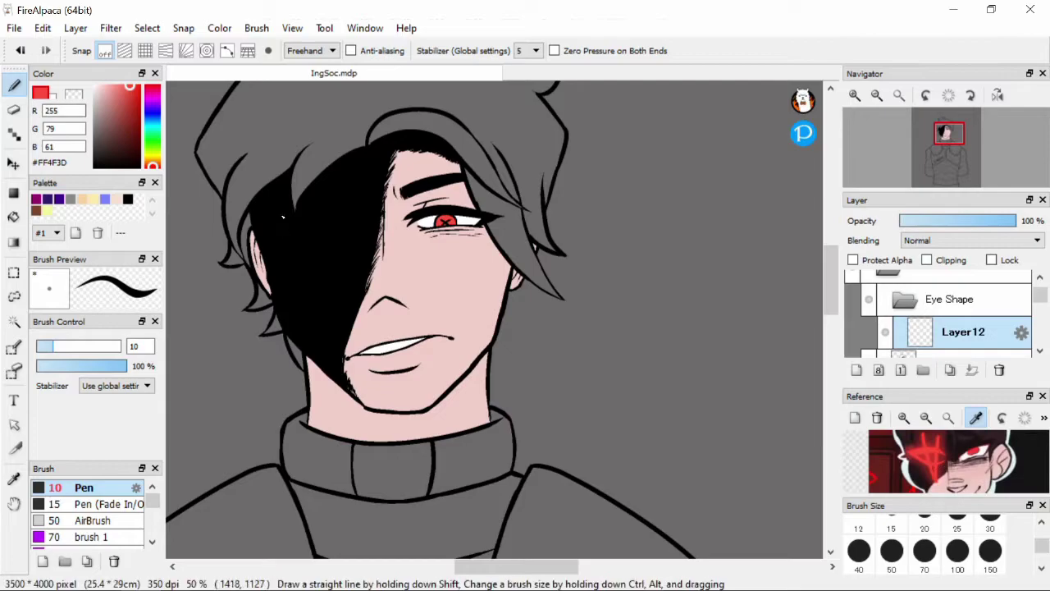
pyautogui.click(892, 551)
pyautogui.moveTo(333, 316); pyautogui.dragTo(256, 189)
pyautogui.moveTo(328, 324); pyautogui.dragTo(353, 271)
pyautogui.moveTo(332, 326); pyautogui.dragTo(378, 152)
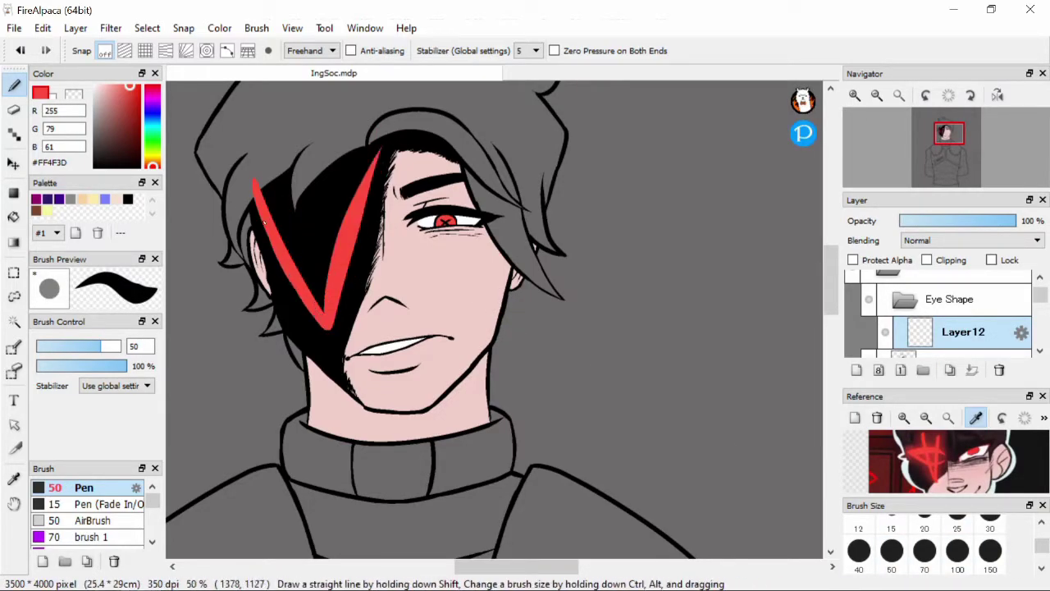
pyautogui.moveTo(329, 320)
pyautogui.mouseDown()
pyautogui.moveTo(365, 190)
pyautogui.moveTo(337, 260)
pyautogui.moveTo(379, 153)
pyautogui.mouseUp()
pyautogui.press('e')
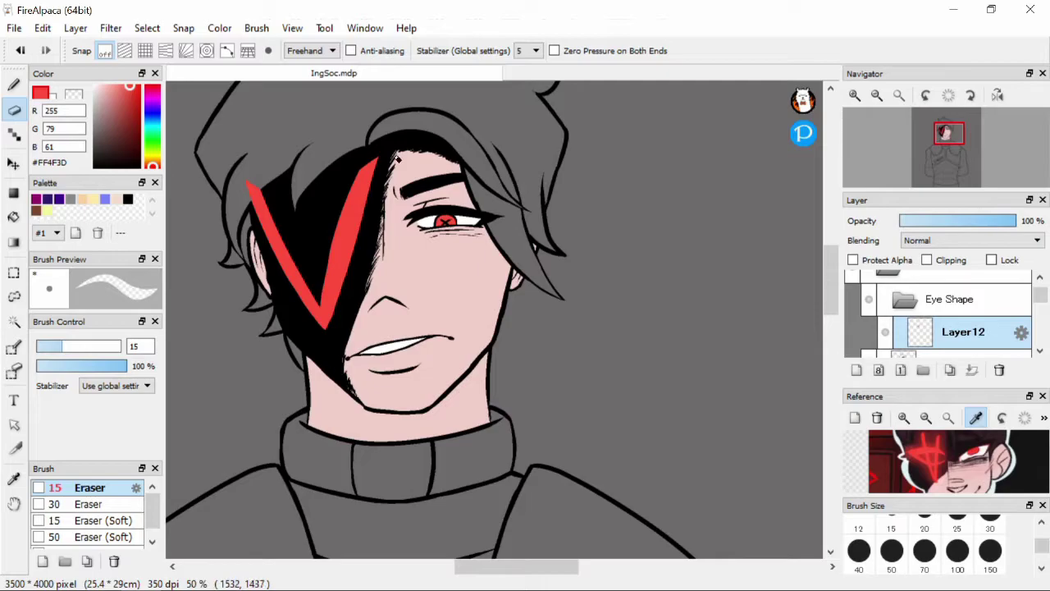
# Step: Transform the red V to shift it slightly right and up on the face patch
pyautogui.press('b')
pyautogui.hotkey('ctrl', 't')
pyautogui.moveTo(267, 189); pyautogui.dragTo(273, 186)
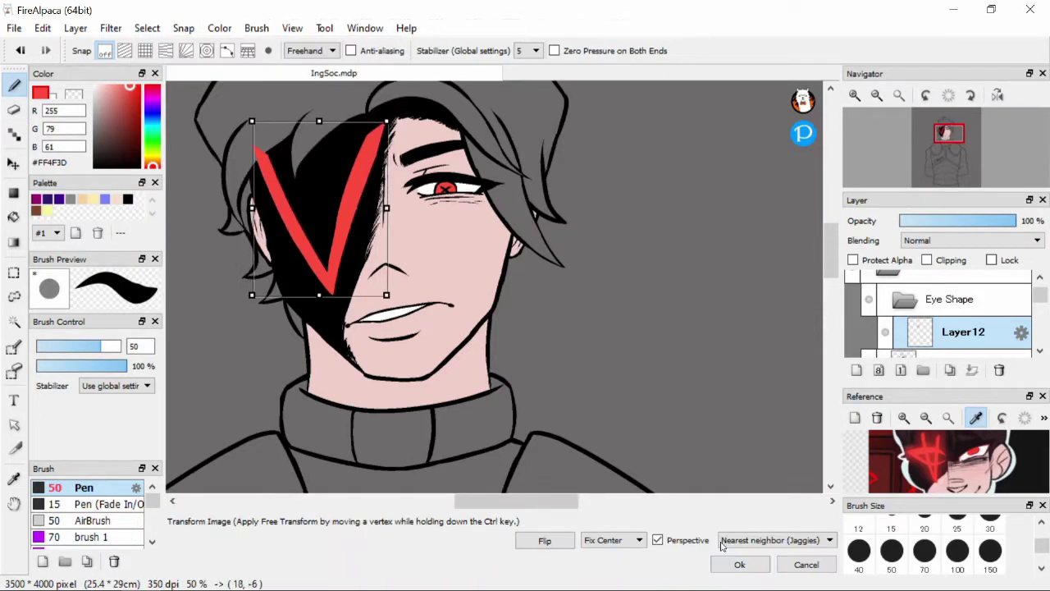
pyautogui.press('Return')
# Step: Draw upper and lower red arcs across the V to form an eye shape
pyautogui.moveTo(261, 242); pyautogui.dragTo(371, 201)
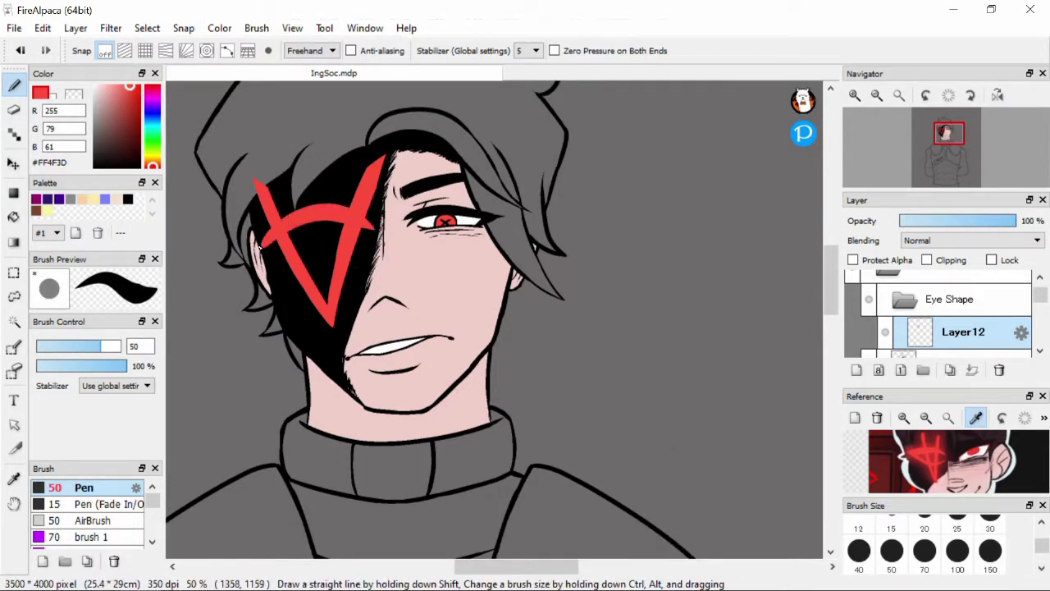
pyautogui.moveTo(261, 245); pyautogui.dragTo(333, 250)
pyautogui.scroll(2, 311, 244)
# Step: Clean up the eye symbol with the 15 px Eraser, thinning the lower arc and repairing the V strokes in red
pyautogui.press('e')
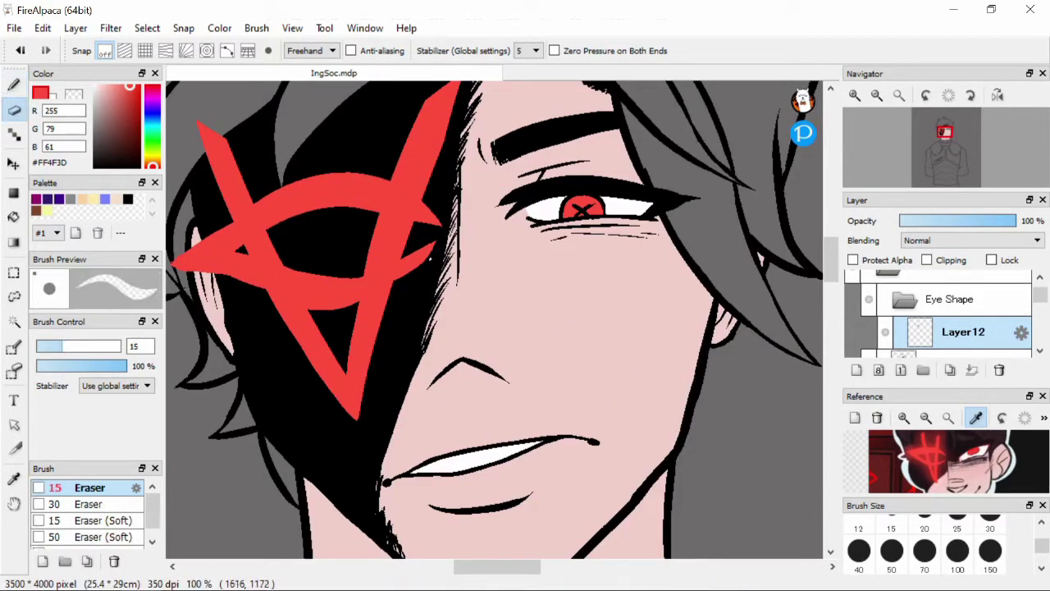
pyautogui.moveTo(415, 283); pyautogui.dragTo(503, 327)
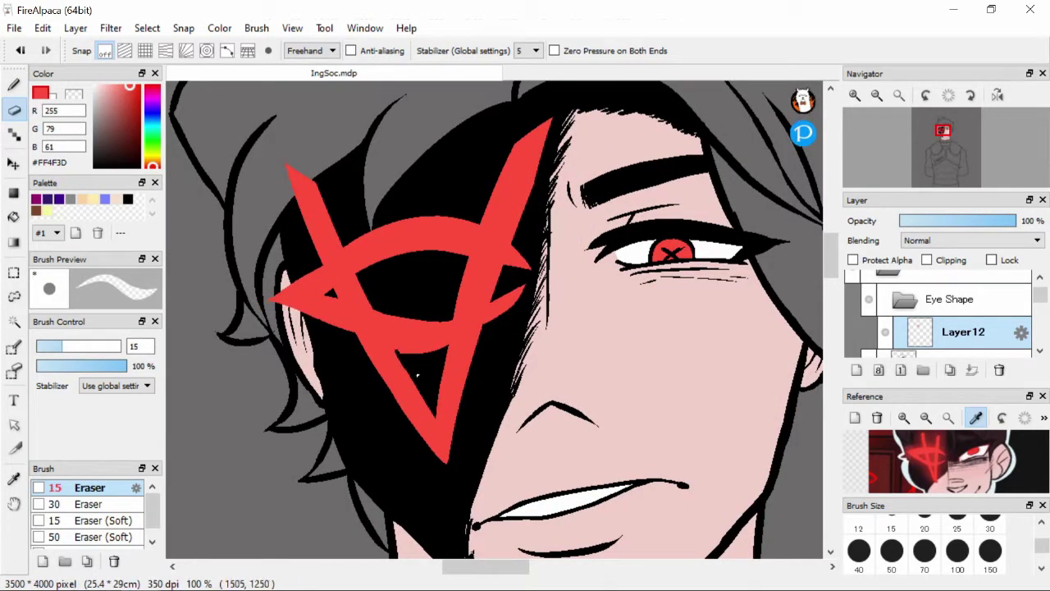
pyautogui.moveTo(392, 349); pyautogui.dragTo(426, 353)
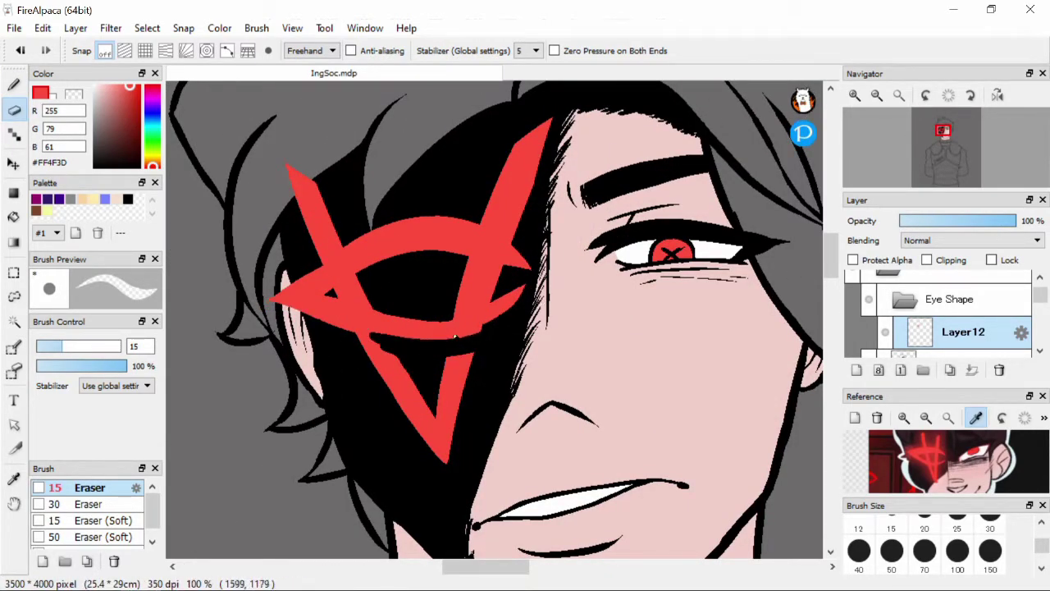
pyautogui.press('b')
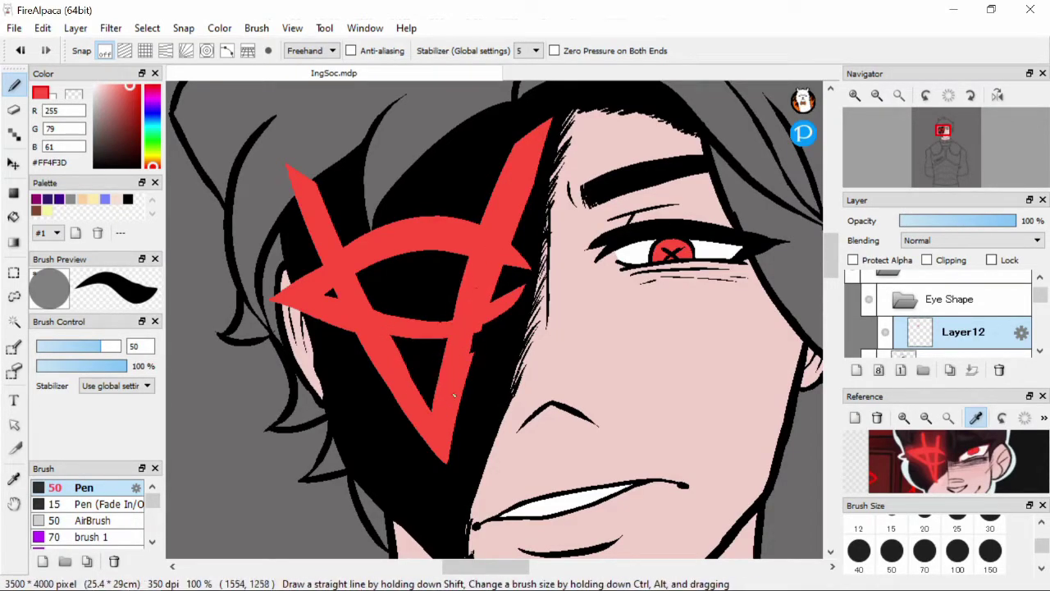
pyautogui.press('e')
pyautogui.scroll(2, 485, 345)
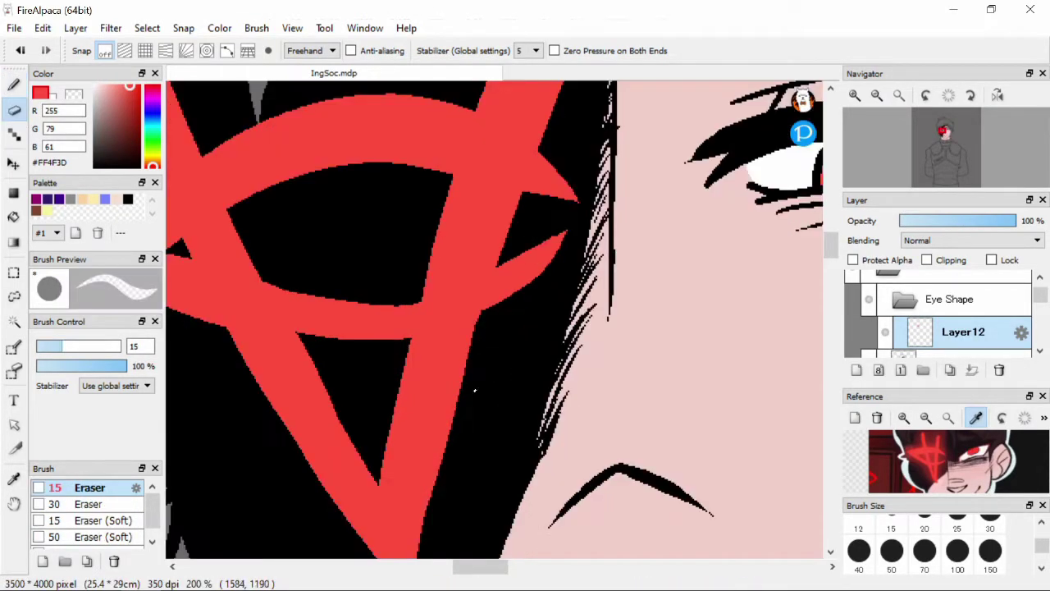
pyautogui.scroll(-3, 482, 358)
pyautogui.scroll(-1, 467, 397)
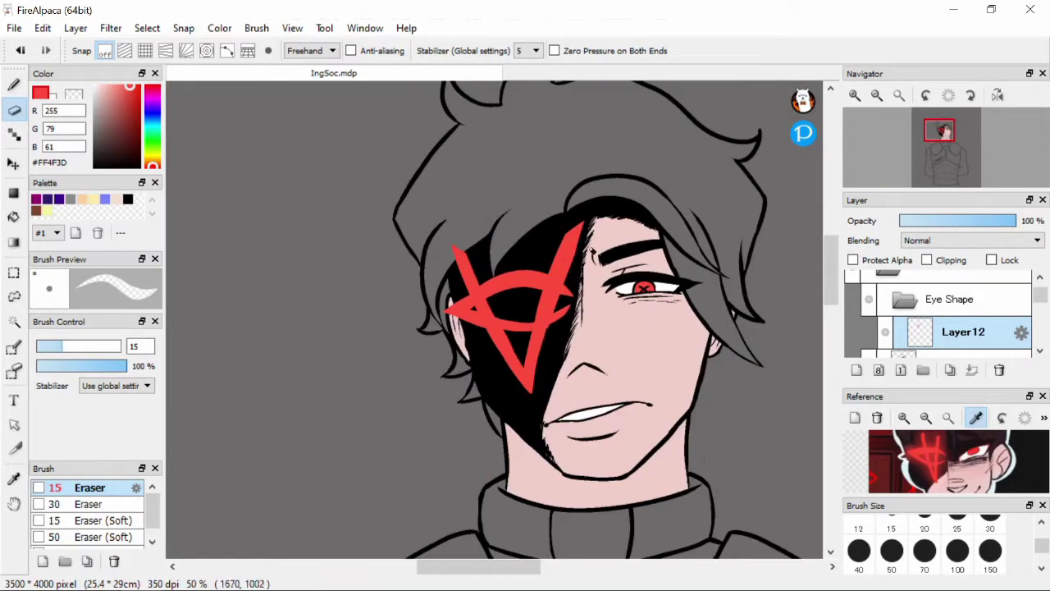
pyautogui.scroll(1, 464, 317)
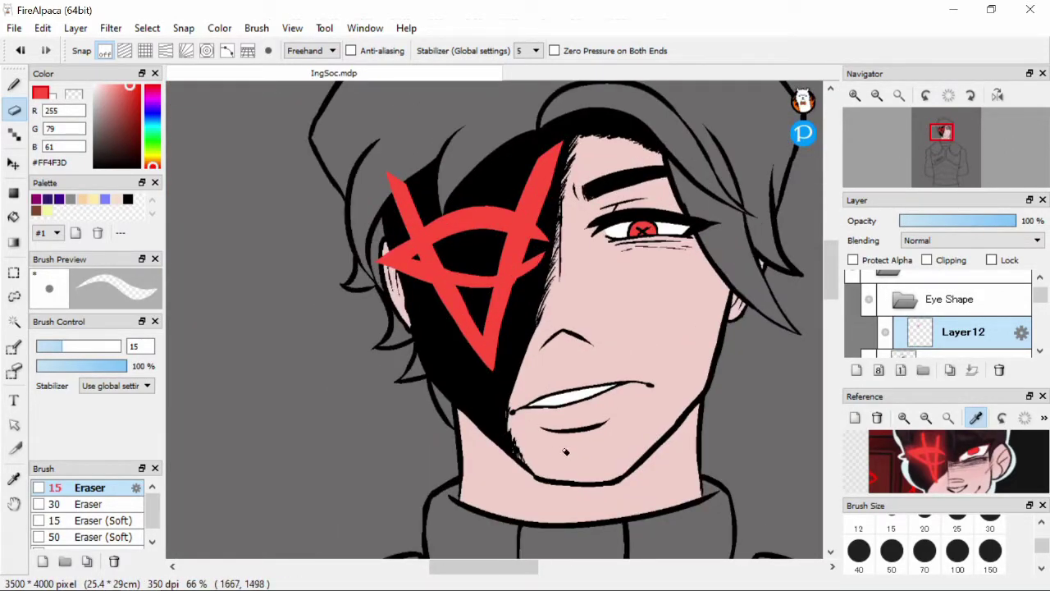
# Step: Add a new layer above the iris layer in the Color folder and bring the hair into view in the reference
pyautogui.scroll(-3, 565, 451)
pyautogui.scroll(2, 533, 369)
pyautogui.moveTo(1040, 293); pyautogui.dragTo(1040, 332)
pyautogui.click(858, 370)
pyautogui.click(856, 371)
pyautogui.scroll(3, 944, 459)
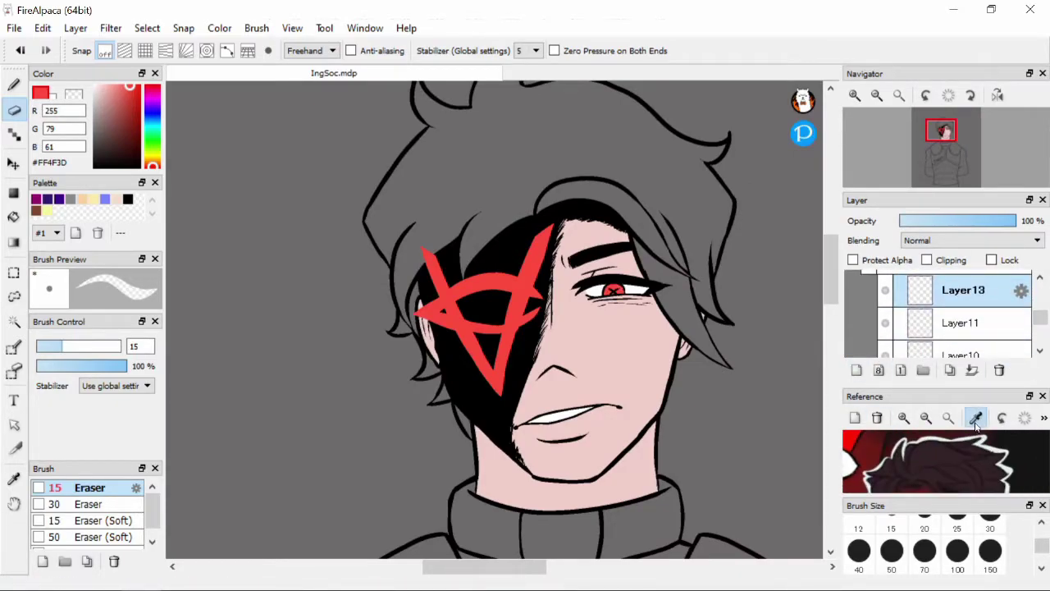
# Step: Sample dark brown #332326 from the reference hair and fill the character's hair sections with it
pyautogui.click(951, 450)
pyautogui.press('g')
pyautogui.click(608, 132)
pyautogui.click(640, 215)
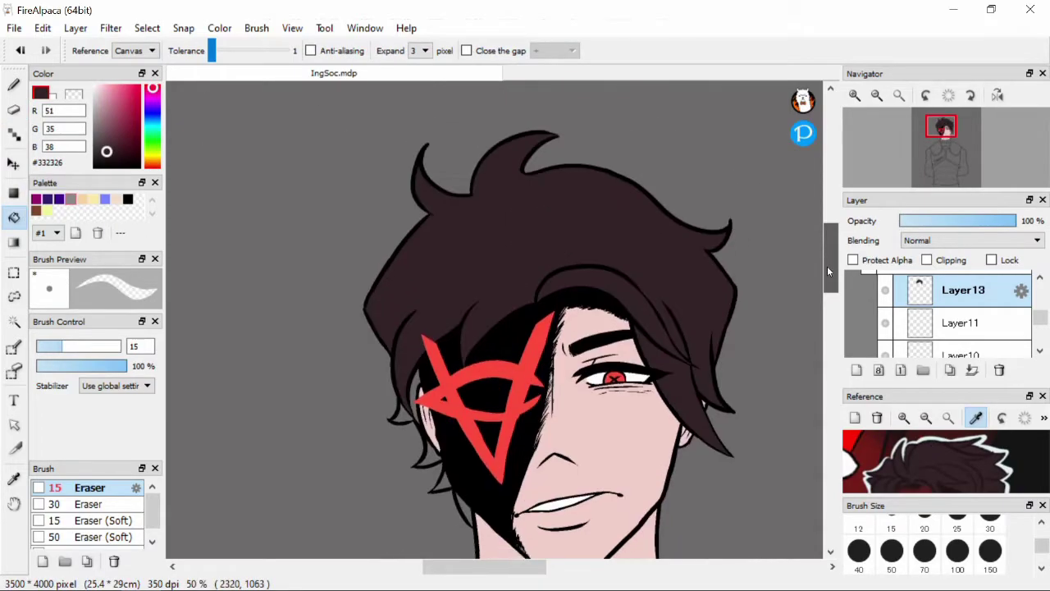
pyautogui.scroll(3, 827, 264)
pyautogui.scroll(-1, 827, 264)
pyautogui.scroll(-3, 830, 271)
pyautogui.scroll(-2, 493, 316)
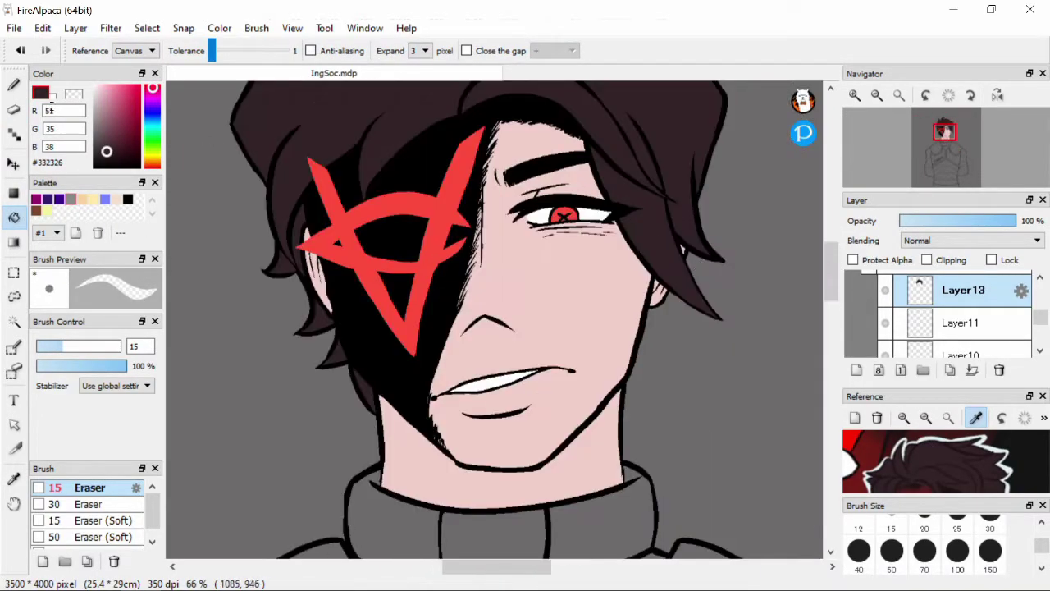
# Step: On Layer5, draw two curved black hair tufts below the right ear with the 10 px Pen
pyautogui.click(14, 84)
pyautogui.click(128, 199)
pyautogui.scroll(-3, 943, 320)
pyautogui.click(943, 305)
pyautogui.click(1044, 541)
pyautogui.click(990, 546)
pyautogui.scroll(3, 663, 292)
pyautogui.moveTo(646, 325); pyautogui.dragTo(691, 407)
pyautogui.moveTo(630, 396)
pyautogui.mouseDown()
pyautogui.moveTo(698, 411)
pyautogui.moveTo(661, 414)
pyautogui.mouseUp()
pyautogui.moveTo(614, 398); pyautogui.dragTo(681, 480)
pyautogui.scroll(-3, 681, 464)
pyautogui.scroll(3, 682, 464)
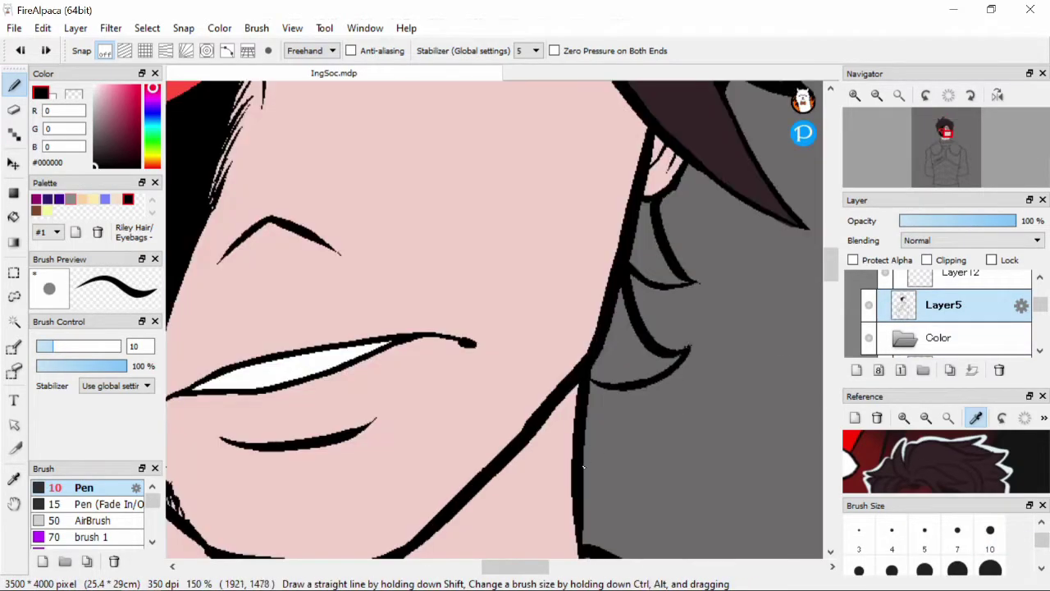
# Step: Refine the tufts beside the jaw and add a short curved strand below them next to the neck
pyautogui.scroll(-3, 681, 410)
pyautogui.scroll(2, 685, 340)
pyautogui.moveTo(642, 285); pyautogui.dragTo(661, 327)
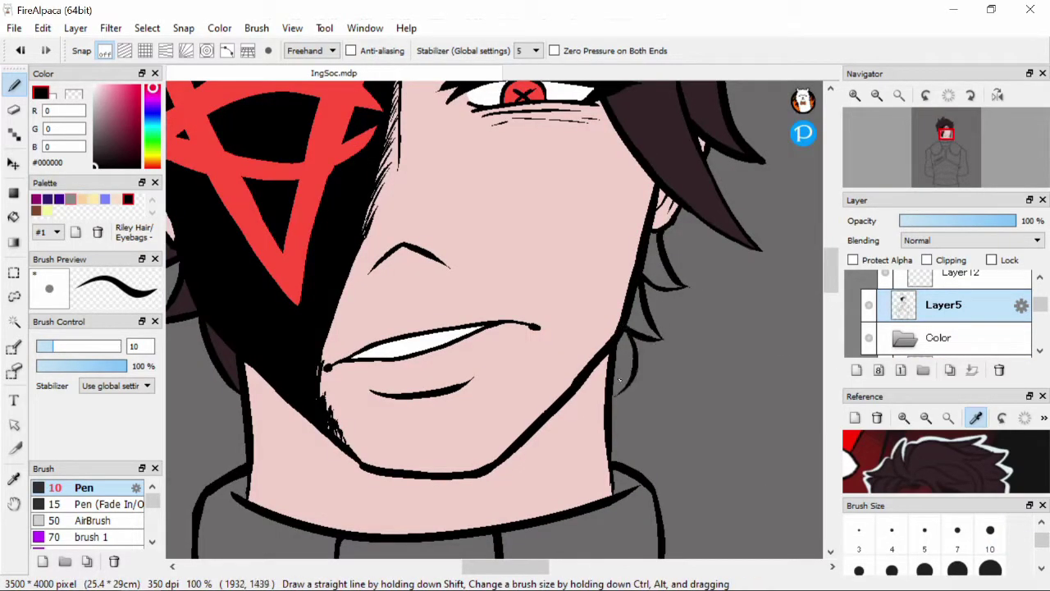
pyautogui.scroll(-2, 611, 381)
pyautogui.scroll(-1, 943, 315)
# Step: Fill the new hair tufts with dark brown #332326 on the hair colour layer
pyautogui.click(954, 331)
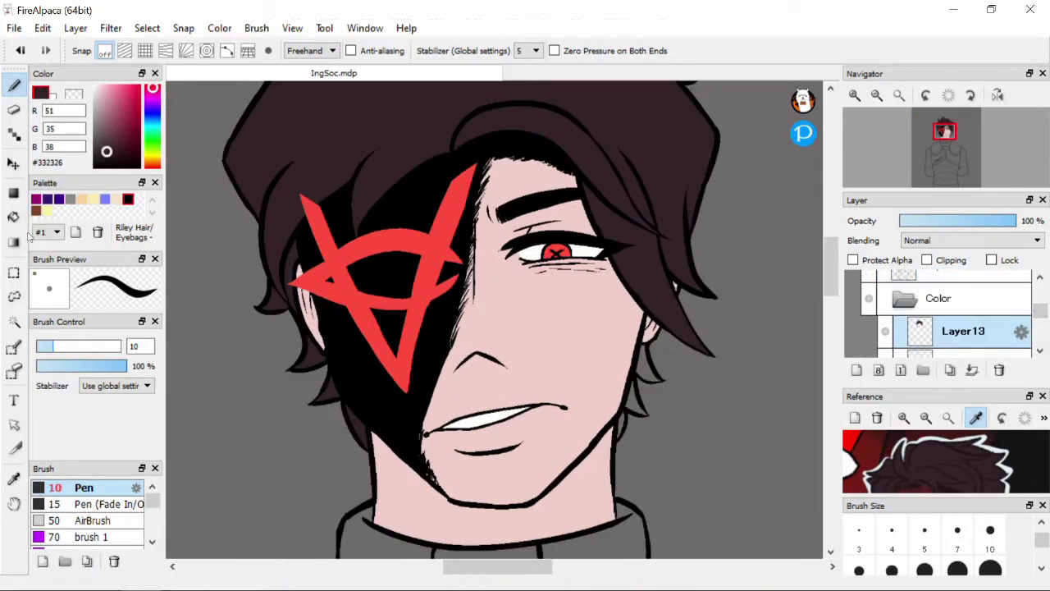
pyautogui.press('g')
pyautogui.scroll(4, 599, 425)
pyautogui.click(600, 424)
pyautogui.scroll(-3, 600, 424)
# Step: Add a new layer and fill the shirt's upper chest and both sleeves with #724545 sampled from the reference
pyautogui.click(856, 370)
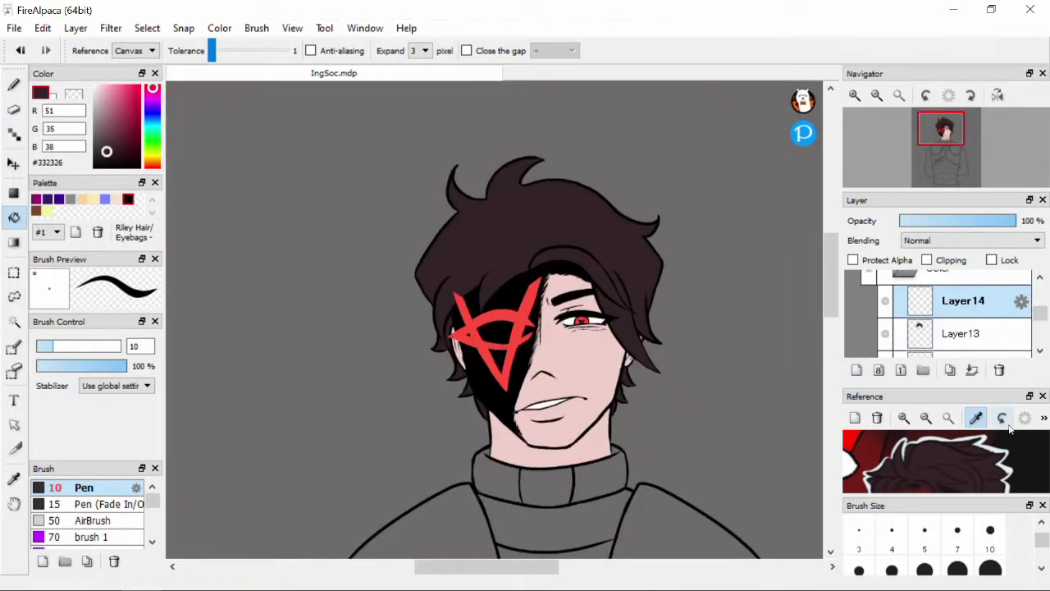
pyautogui.scroll(-2, 995, 454)
pyautogui.moveTo(994, 454); pyautogui.dragTo(955, 469)
pyautogui.scroll(-1, 547, 297)
pyautogui.click(591, 439)
pyautogui.scroll(-2, 591, 439)
pyautogui.click(499, 414)
pyautogui.click(727, 414)
pyautogui.moveTo(834, 327); pyautogui.dragTo(834, 333)
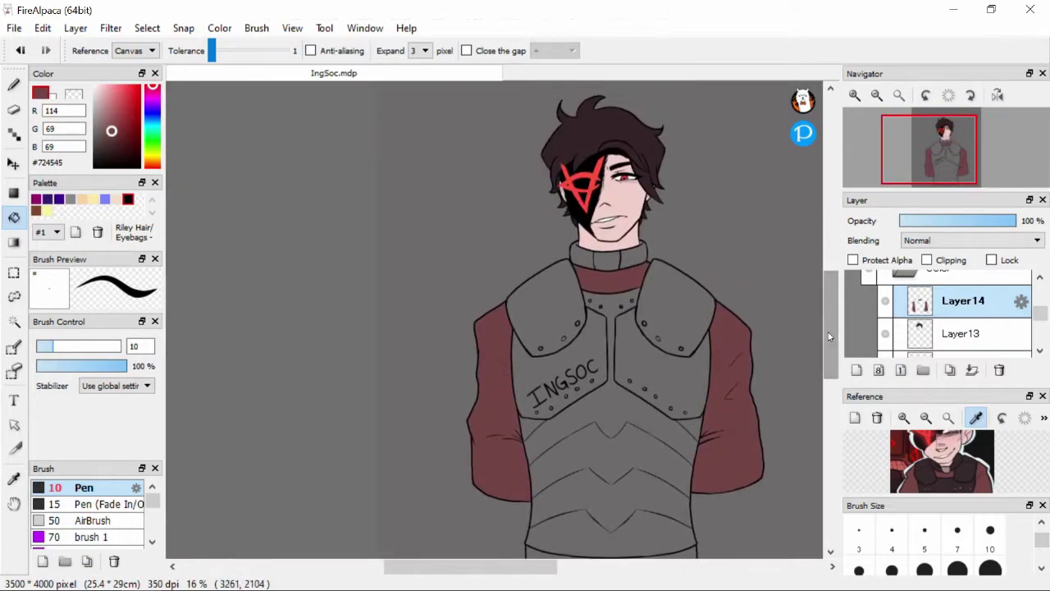
# Step: Add a new layer and fill the shoulder, chest and abdomen armour plates with dark brown #352A2C
pyautogui.scroll(1, 525, 312)
pyautogui.keyDown('alt'); pyautogui.click(624, 144); pyautogui.keyUp('alt')
pyautogui.hotkey('ctrl', 'shift', 'n')
pyautogui.click(664, 328)
pyautogui.click(504, 308)
pyautogui.click(624, 410)
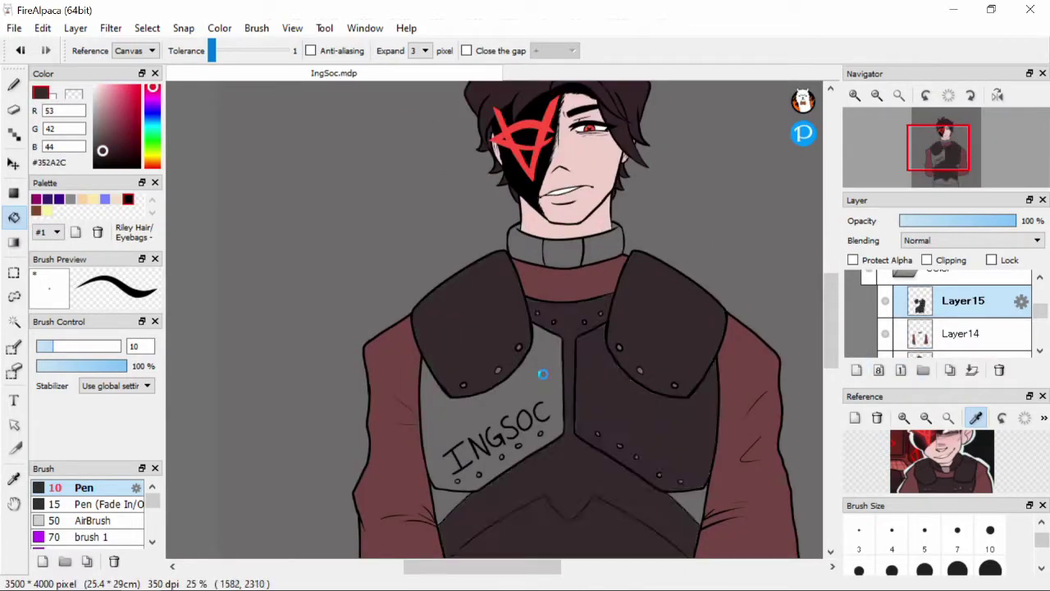
pyautogui.click(544, 368)
pyautogui.scroll(-2, 723, 353)
pyautogui.scroll(1, 722, 353)
# Step: Cover the unfilled gaps around the INGSOC lettering with the 30 px Pen and fill both sides of the collar in #352A2C
pyautogui.click(14, 85)
pyautogui.scroll(3, 513, 292)
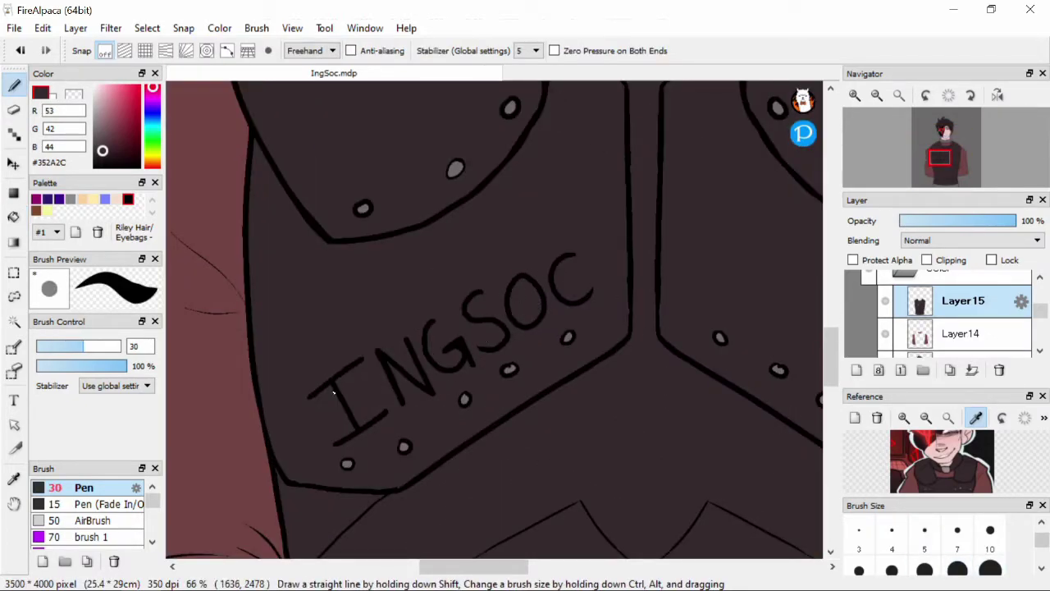
pyautogui.scroll(-3, 358, 371)
pyautogui.scroll(1, 618, 227)
pyautogui.press('g')
pyautogui.scroll(2, 619, 227)
# Step: Add a new layer and fill the collar's centre piece and all armour rivets with #9F8D8C sampled from the reference
pyautogui.click(857, 370)
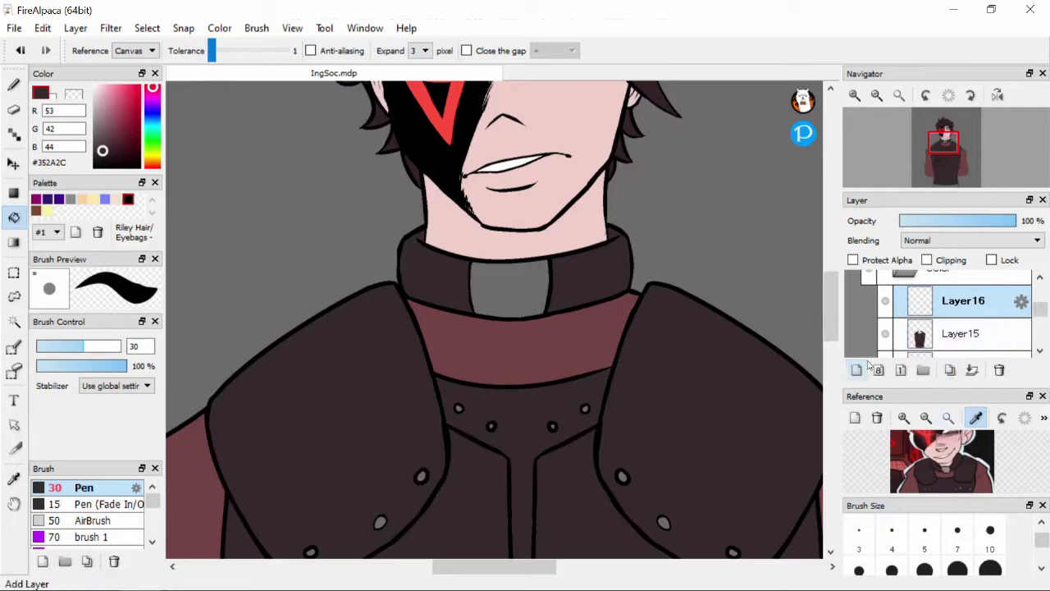
pyautogui.click(943, 459)
pyautogui.scroll(5, 630, 372)
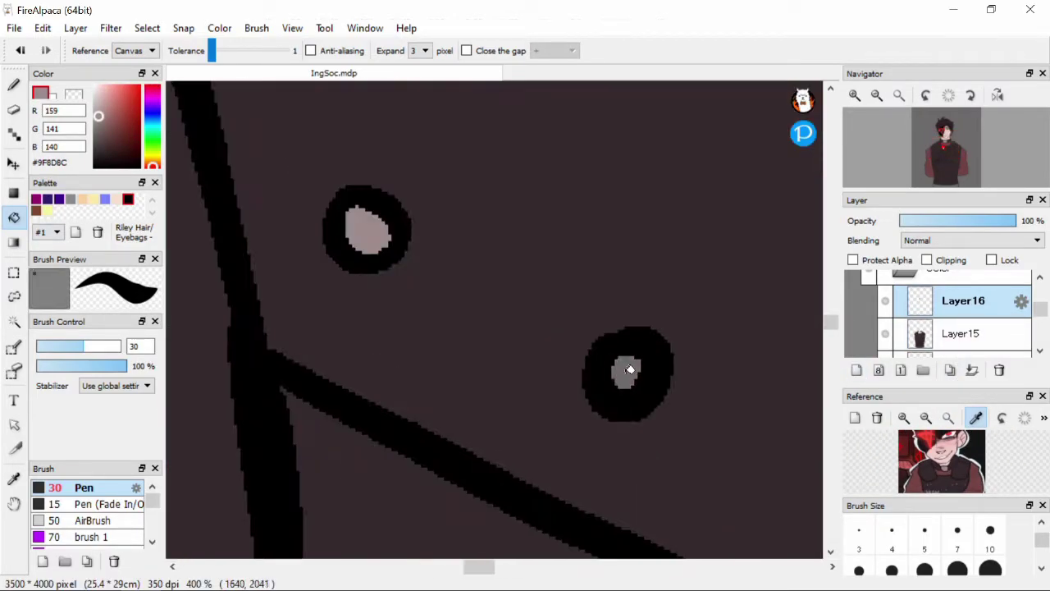
pyautogui.scroll(-5, 630, 371)
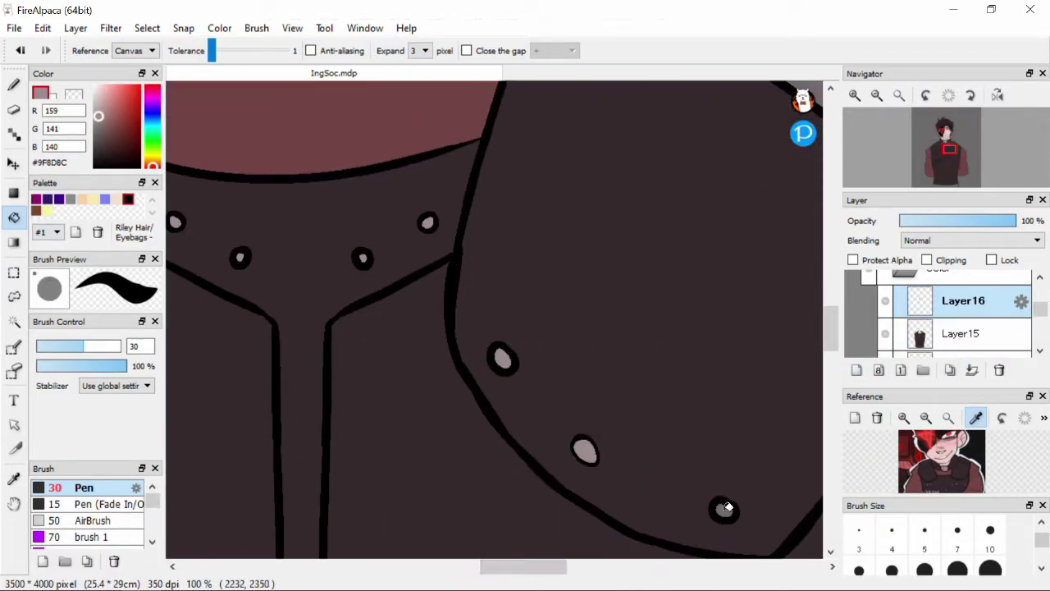
pyautogui.scroll(-1, 378, 338)
pyautogui.scroll(-3, 721, 343)
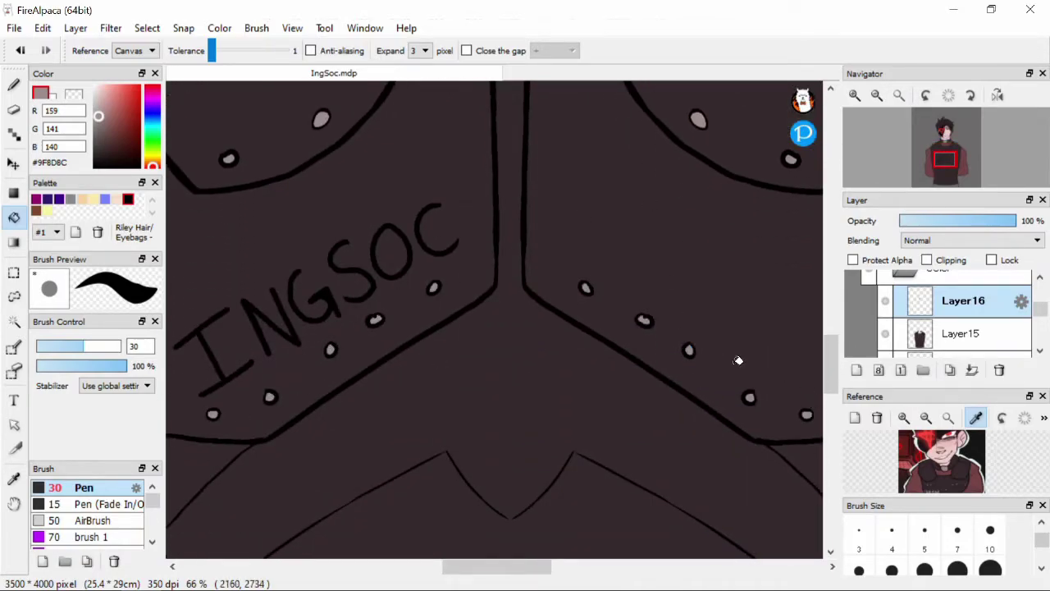
pyautogui.scroll(-4, 791, 377)
# Step: Add a new layer and fill the trousers below the armour with a darker shade of the armour's brown
pyautogui.click(103, 151)
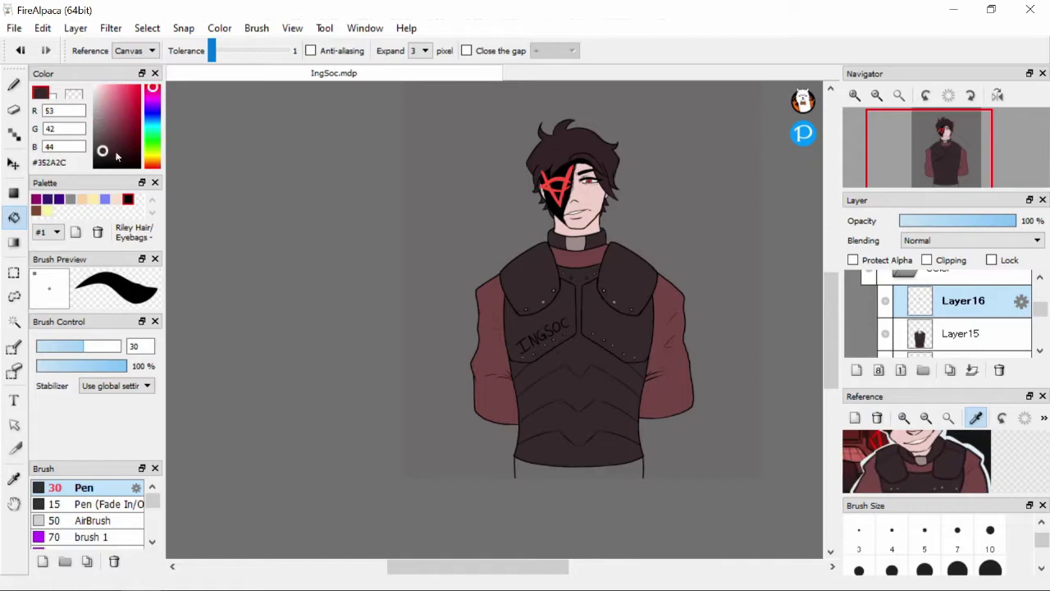
pyautogui.moveTo(103, 151); pyautogui.dragTo(110, 157)
pyautogui.click(108, 149)
pyautogui.scroll(2, 755, 382)
pyautogui.hotkey('ctrl', 'shift', 'n')
pyautogui.click(99, 160)
pyautogui.click(481, 457)
# Step: Add a clipped layer above Layer8 and paint #321B6E shading along the face's edge beside the black eye patch with the 30 px Pen
pyautogui.click(898, 95)
pyautogui.moveTo(1040, 306); pyautogui.dragTo(1044, 335)
pyautogui.click(908, 317)
pyautogui.click(64, 200)
pyautogui.press('b')
pyautogui.scroll(5, 490, 199)
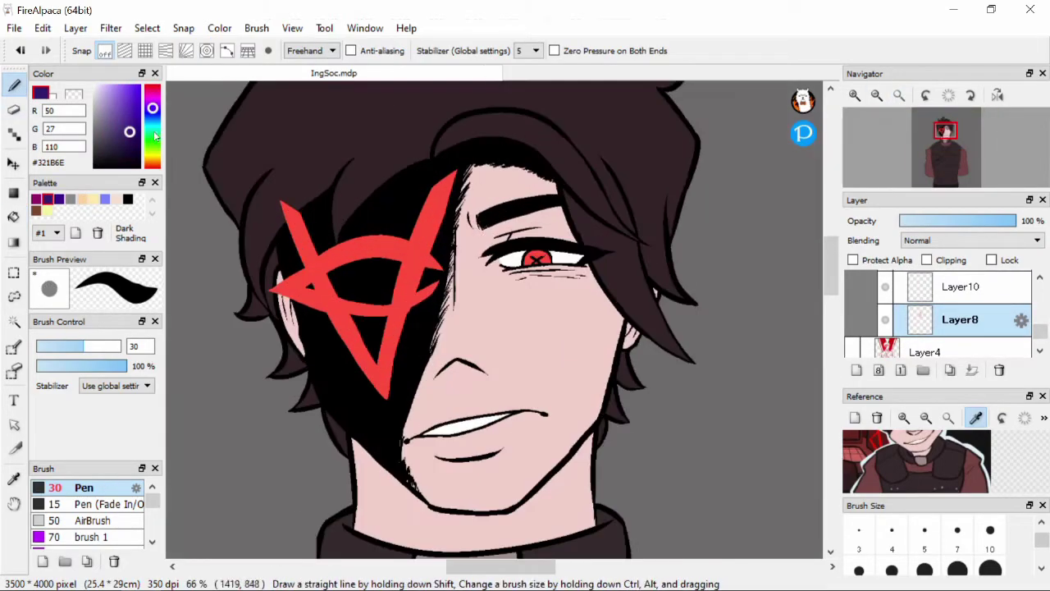
pyautogui.hotkey('ctrl', 'shift', 'n')
pyautogui.click(927, 260)
pyautogui.moveTo(494, 168)
pyautogui.mouseDown()
pyautogui.moveTo(464, 215)
pyautogui.moveTo(443, 359)
pyautogui.mouseUp()
pyautogui.moveTo(451, 297); pyautogui.dragTo(421, 390)
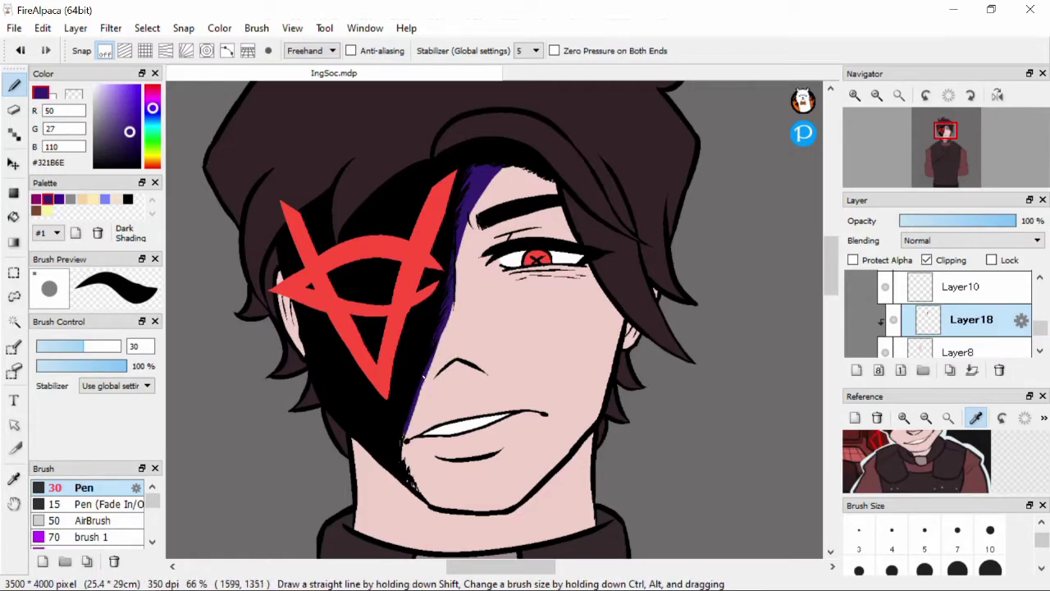
# Step: Outline a curved shadow under the nose with the 5 px Pen, fill it with #321B6E and tidy its edge with the 15 px Eraser
pyautogui.scroll(3, 400, 450)
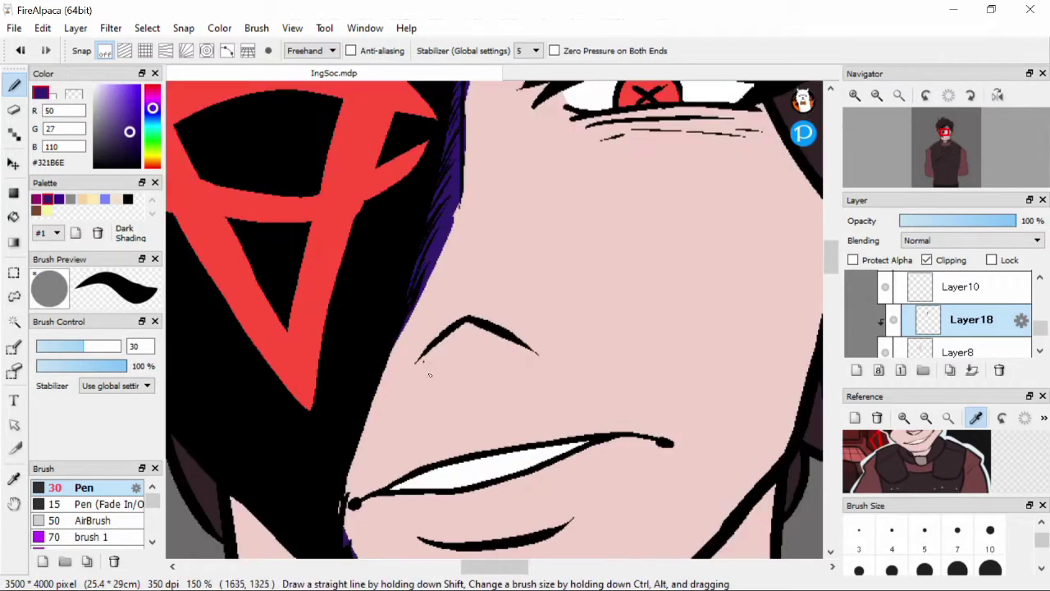
pyautogui.click(924, 530)
pyautogui.moveTo(415, 366); pyautogui.dragTo(506, 366)
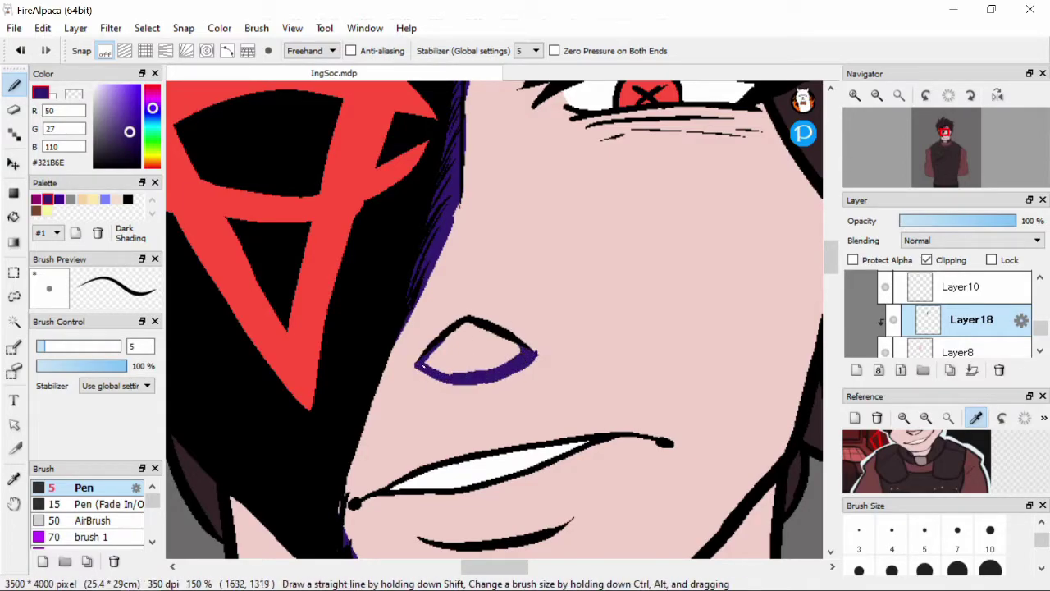
pyautogui.press('g')
pyautogui.click(473, 357)
pyautogui.moveTo(587, 489); pyautogui.dragTo(544, 412)
pyautogui.press('e')
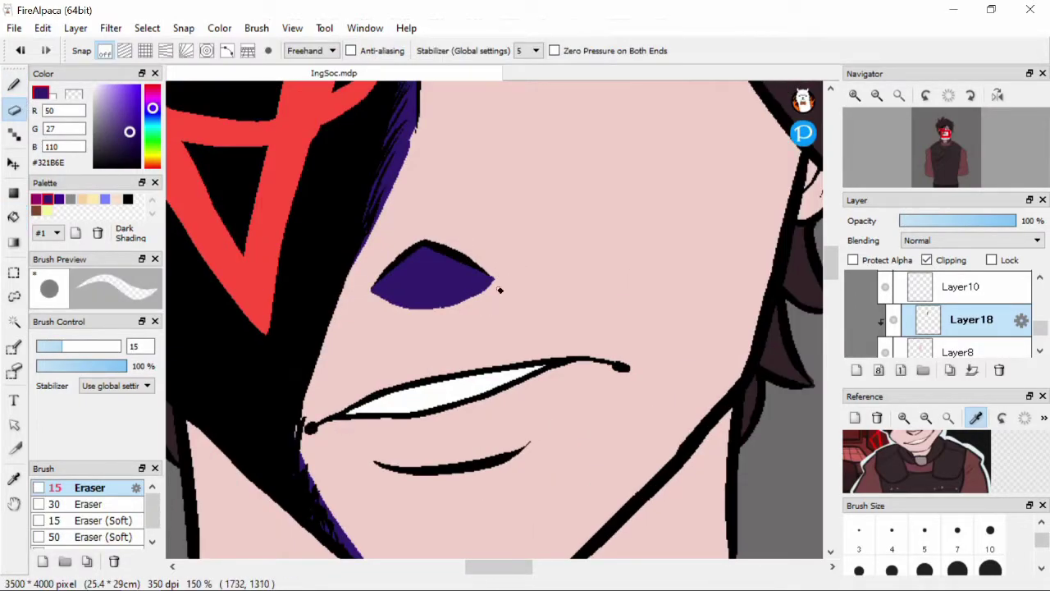
pyautogui.scroll(-2, 371, 279)
pyautogui.scroll(1, 464, 270)
# Step: Shade the eyelid crease with the 5 px Pen, and the forehead, temple and upper cheek beneath the fringe with the 25 px Pen
pyautogui.press('b')
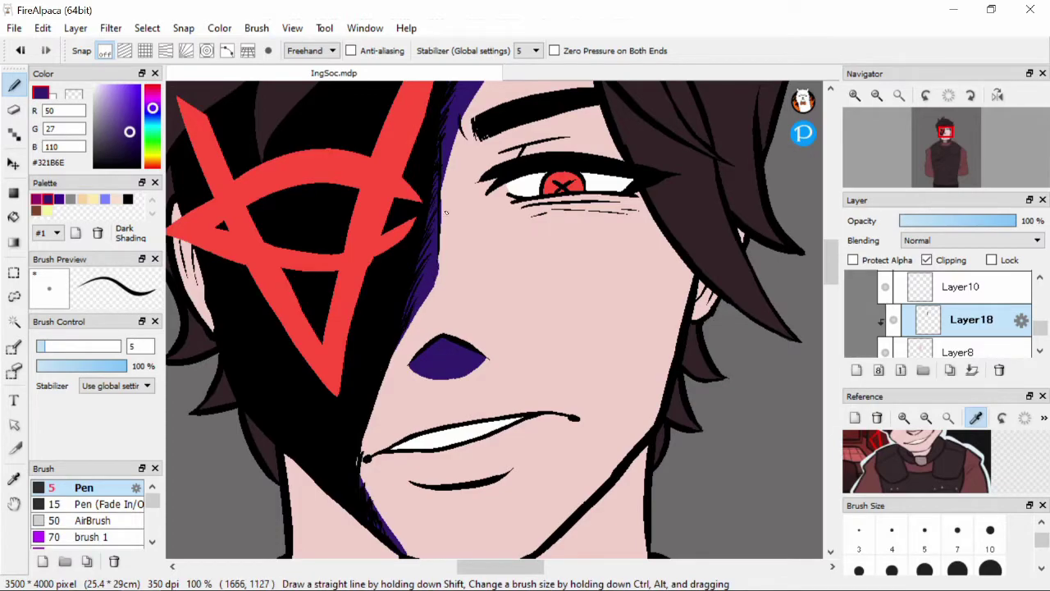
pyautogui.scroll(3, 437, 210)
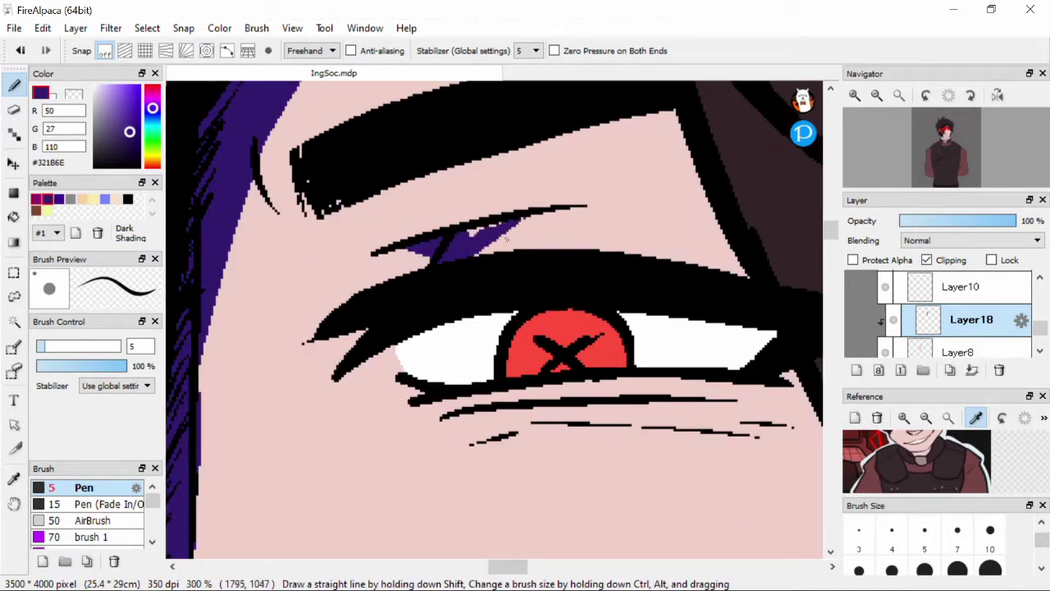
pyautogui.scroll(-3, 749, 292)
pyautogui.moveTo(640, 185)
pyautogui.mouseDown()
pyautogui.moveTo(689, 197)
pyautogui.moveTo(735, 279)
pyautogui.mouseUp()
pyautogui.moveTo(734, 320); pyautogui.dragTo(780, 365)
pyautogui.scroll(-1, 755, 344)
pyautogui.scroll(1, 656, 312)
pyautogui.moveTo(640, 299); pyautogui.dragTo(706, 357)
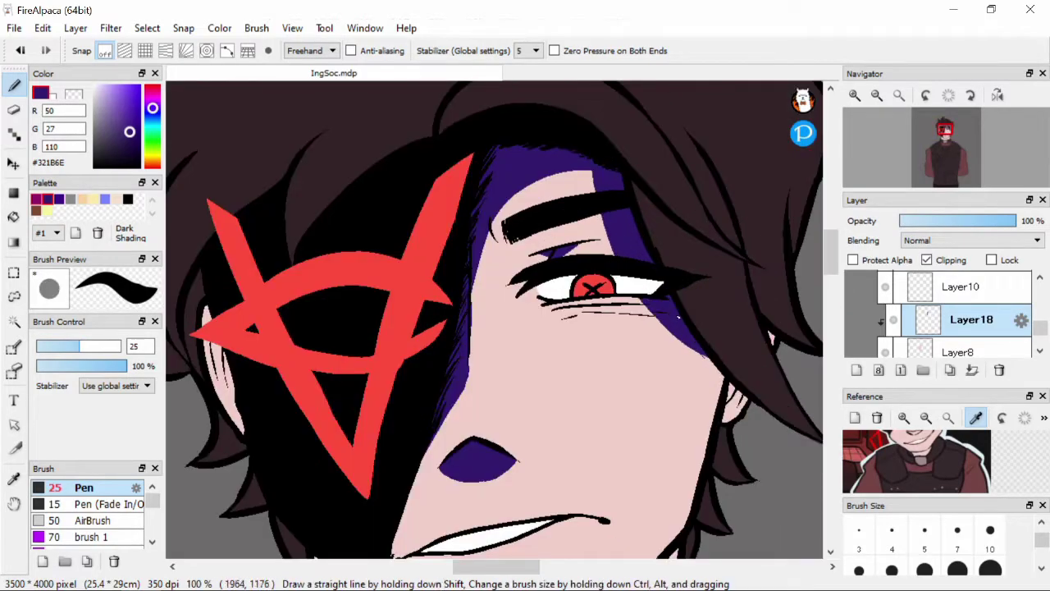
pyautogui.moveTo(596, 179); pyautogui.dragTo(611, 250)
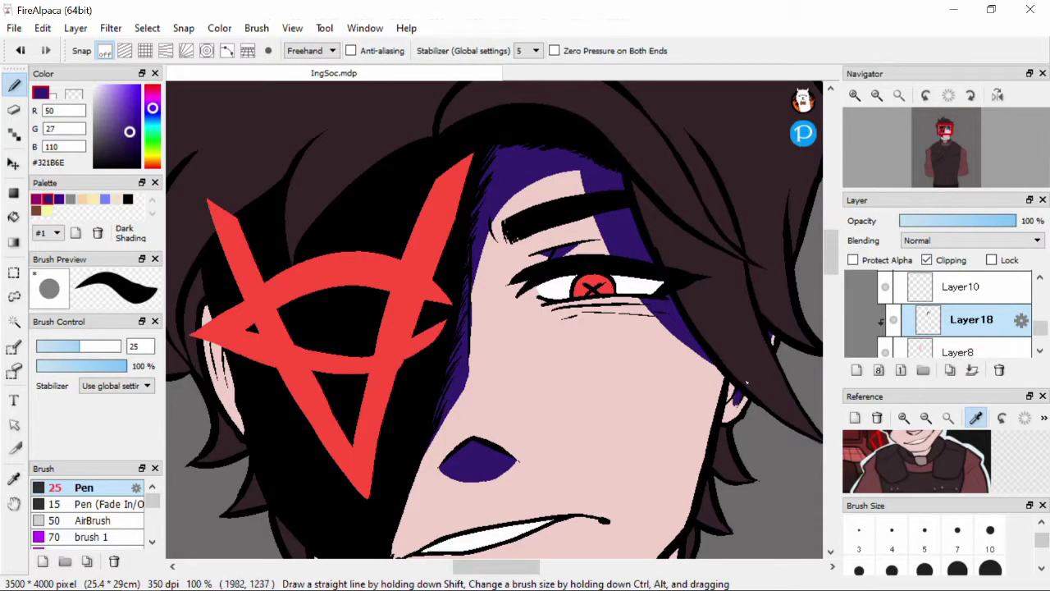
# Step: Shade the inside of the ear beside the eye patch with #321B6E and trim that shading with the 15 px Eraser
pyautogui.moveTo(220, 343)
pyautogui.mouseDown()
pyautogui.moveTo(215, 392)
pyautogui.moveTo(242, 433)
pyautogui.mouseUp()
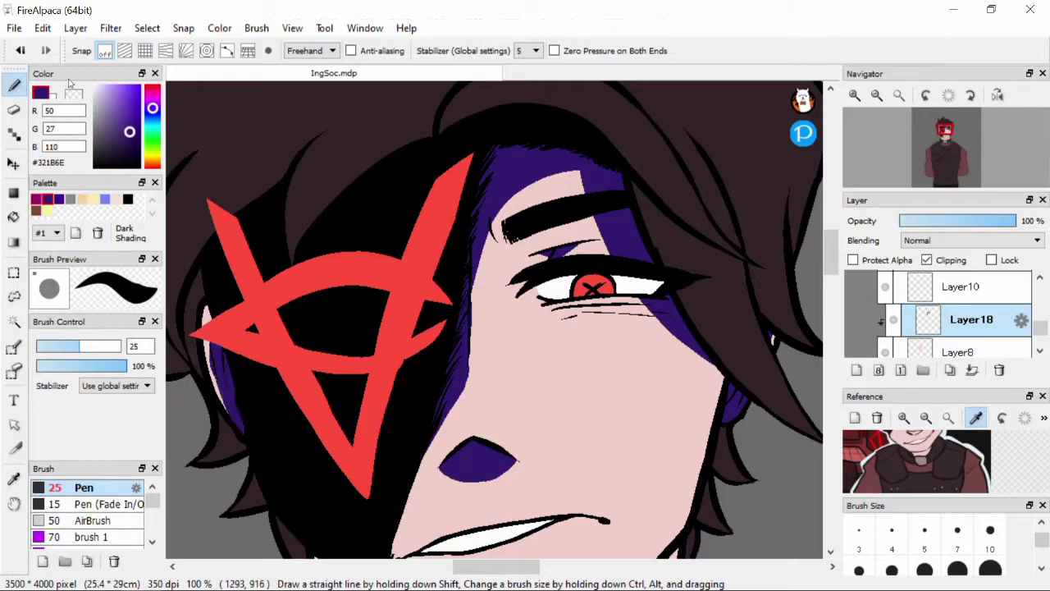
pyautogui.press('e')
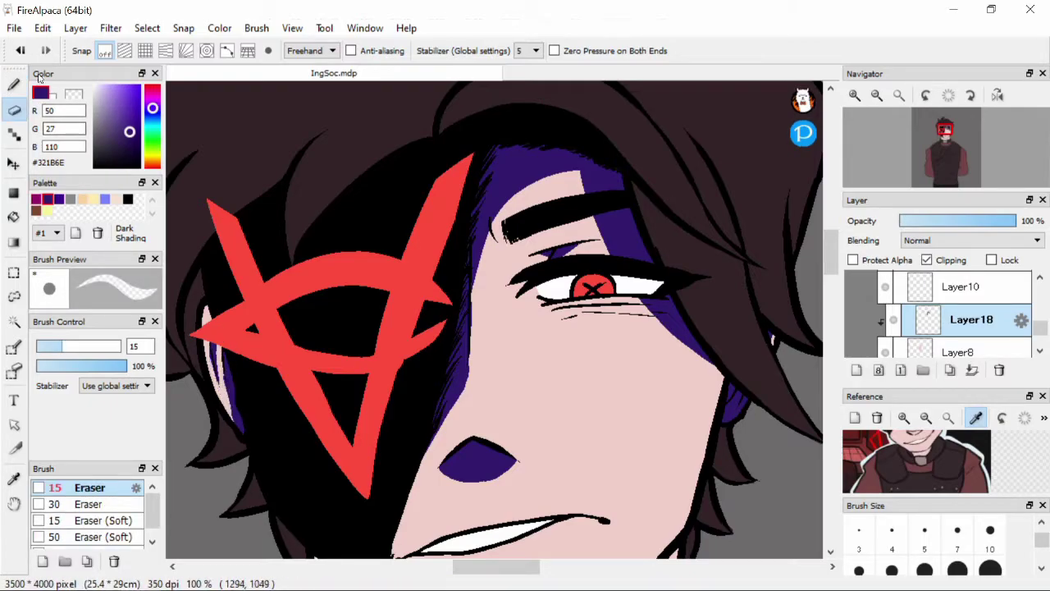
pyautogui.press('b')
# Step: Paint the #321B6E shadow under the jaw across the neck, trim its lower edge with the Eraser and extend it to the collar
pyautogui.scroll(-3, 234, 382)
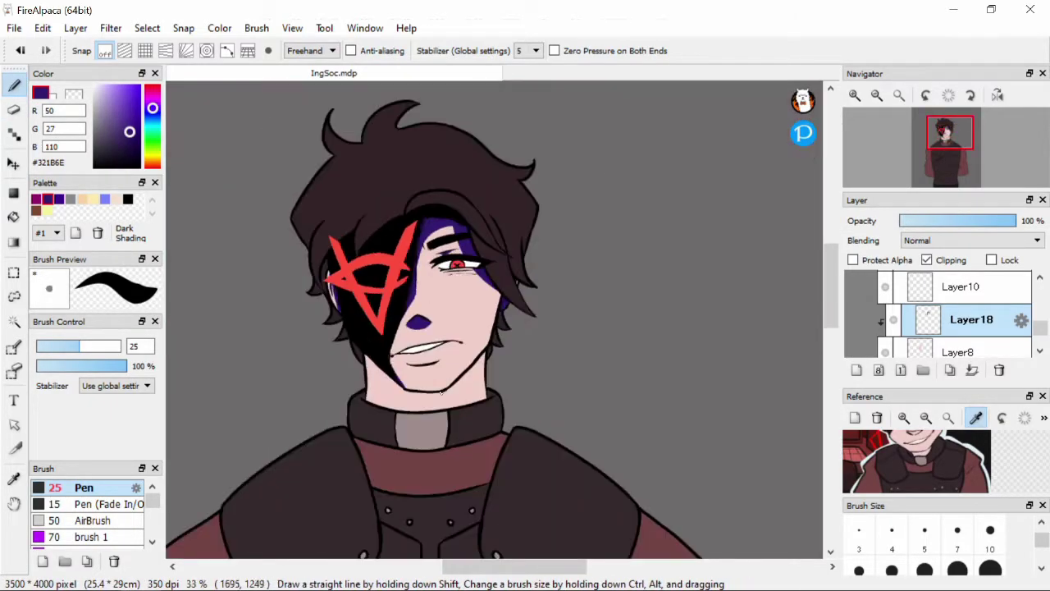
pyautogui.scroll(1, 379, 380)
pyautogui.moveTo(473, 427); pyautogui.dragTo(542, 355)
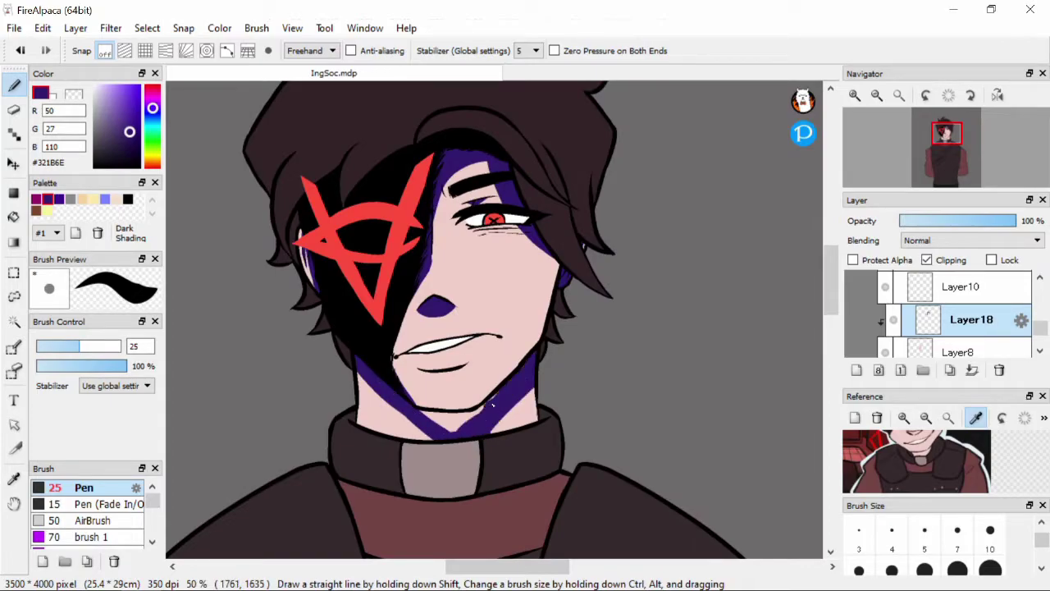
pyautogui.press('e')
pyautogui.moveTo(408, 428); pyautogui.dragTo(473, 435)
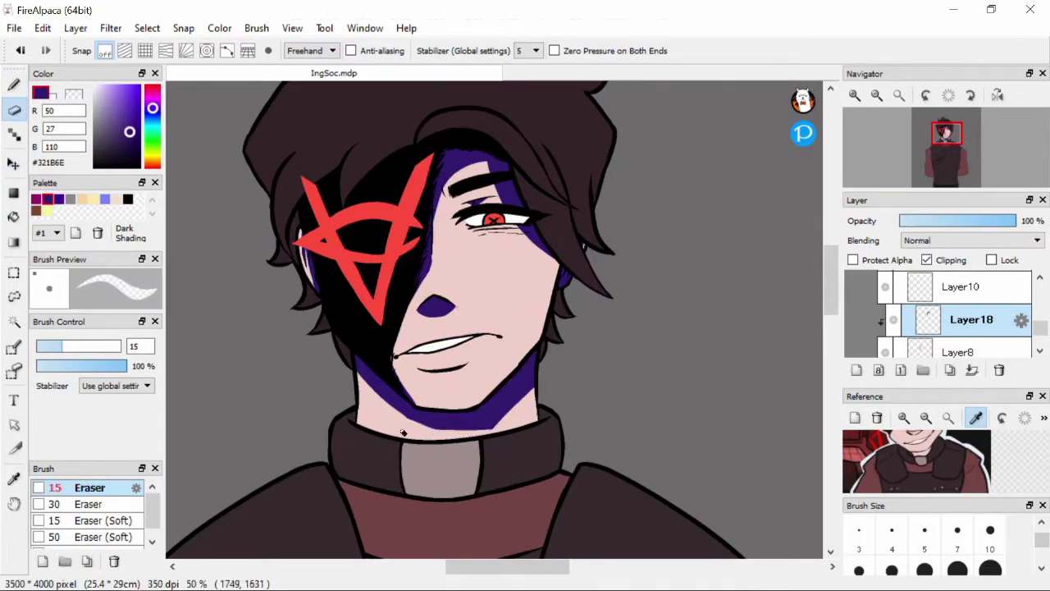
pyautogui.press('b')
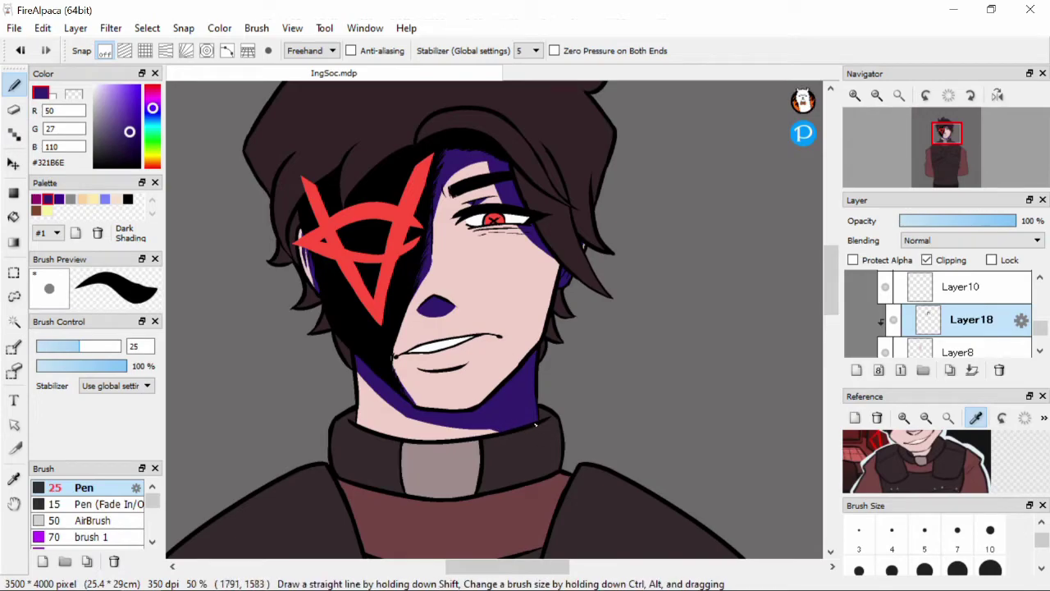
# Step: On Layer5, draw two thin black neck tendon lines below the jaw with the 10 px Pen
pyautogui.keyDown('ctrl'); pyautogui.click(417, 404); pyautogui.keyUp('ctrl')
pyautogui.keyDown('alt'); pyautogui.click(402, 410); pyautogui.keyUp('alt')
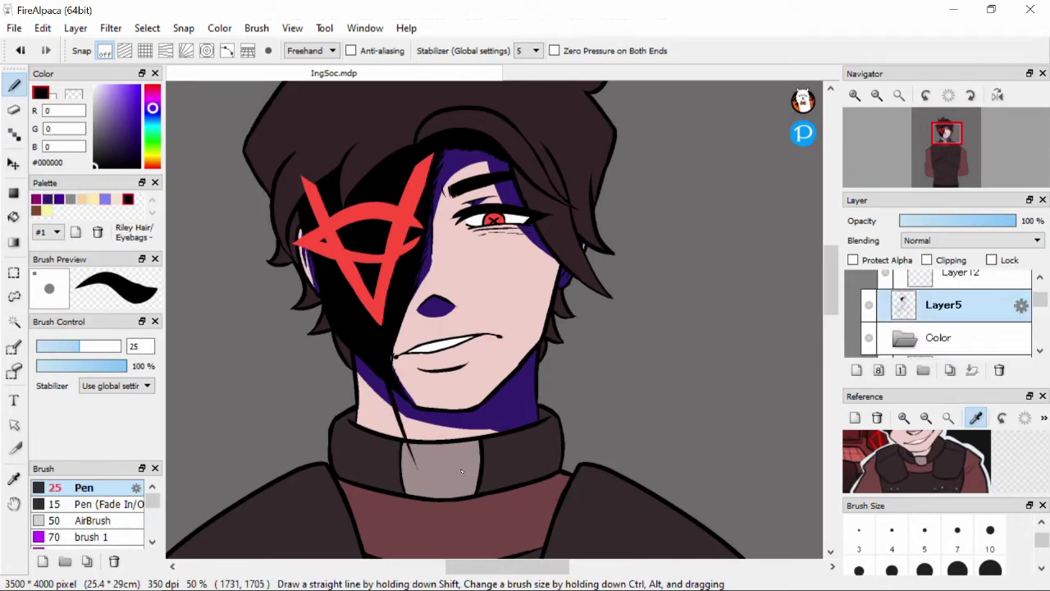
pyautogui.click(981, 548)
pyautogui.scroll(2, 492, 320)
pyautogui.scroll(-1, 522, 317)
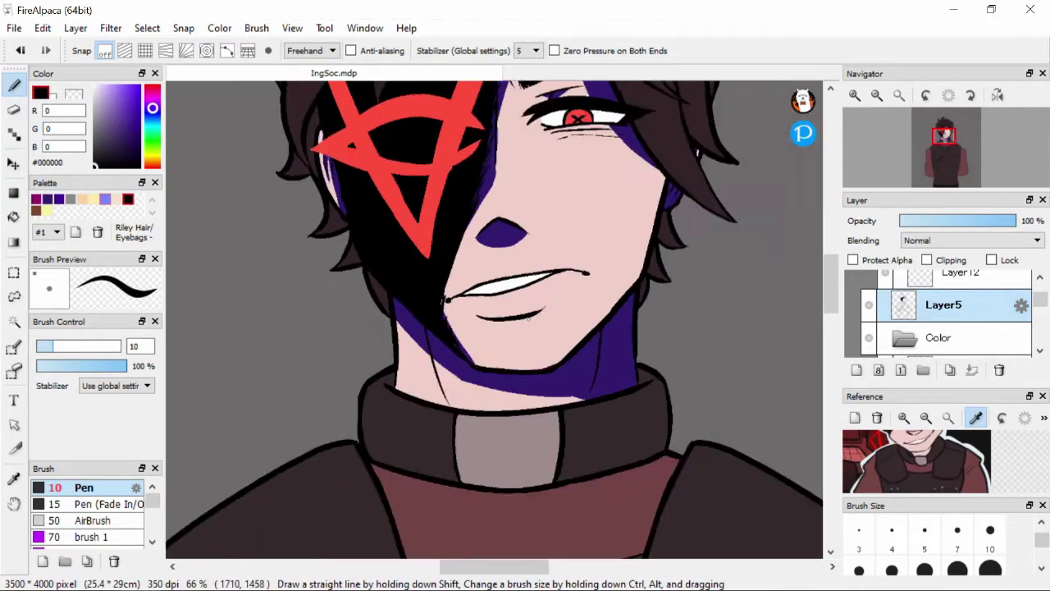
# Step: On Layer18, refine the neck shadow around the tendon lines and shade the cheek and jaw edge with #321B6E
pyautogui.scroll(-3, 1045, 302)
pyautogui.click(972, 322)
pyautogui.click(48, 198)
pyautogui.scroll(2, 506, 382)
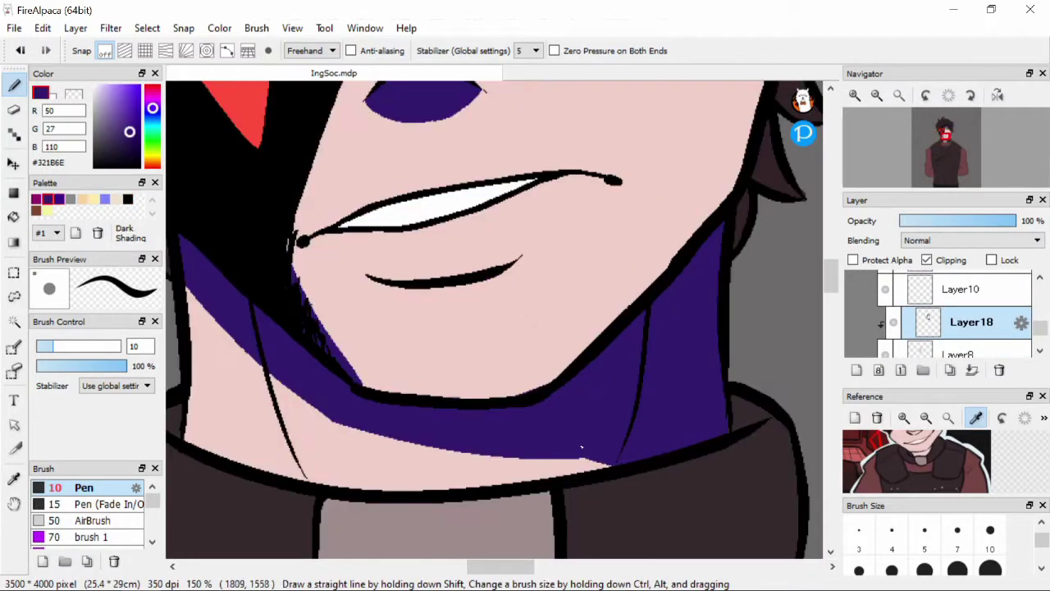
pyautogui.moveTo(618, 451)
pyautogui.mouseDown()
pyautogui.moveTo(626, 476)
pyautogui.moveTo(399, 402)
pyautogui.moveTo(341, 424)
pyautogui.mouseUp()
pyautogui.scroll(-4, 341, 423)
pyautogui.scroll(1, 462, 182)
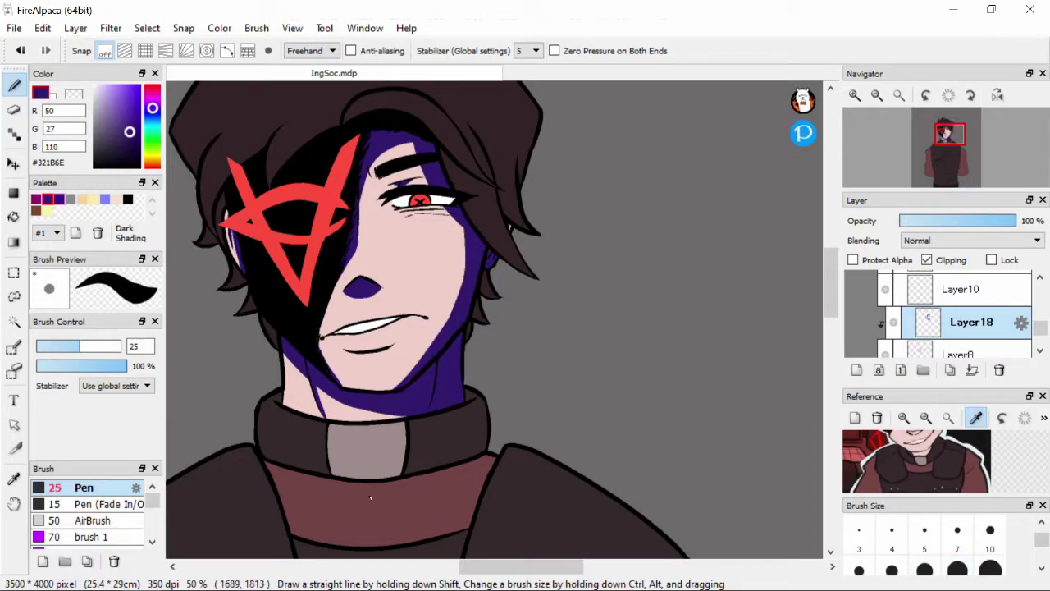
# Step: Paint a curved #321B6E shadow beneath the lower lip line with the 25 px Pen
pyautogui.scroll(3, 315, 339)
pyautogui.moveTo(320, 370)
pyautogui.mouseDown()
pyautogui.moveTo(394, 386)
pyautogui.moveTo(461, 346)
pyautogui.mouseUp()
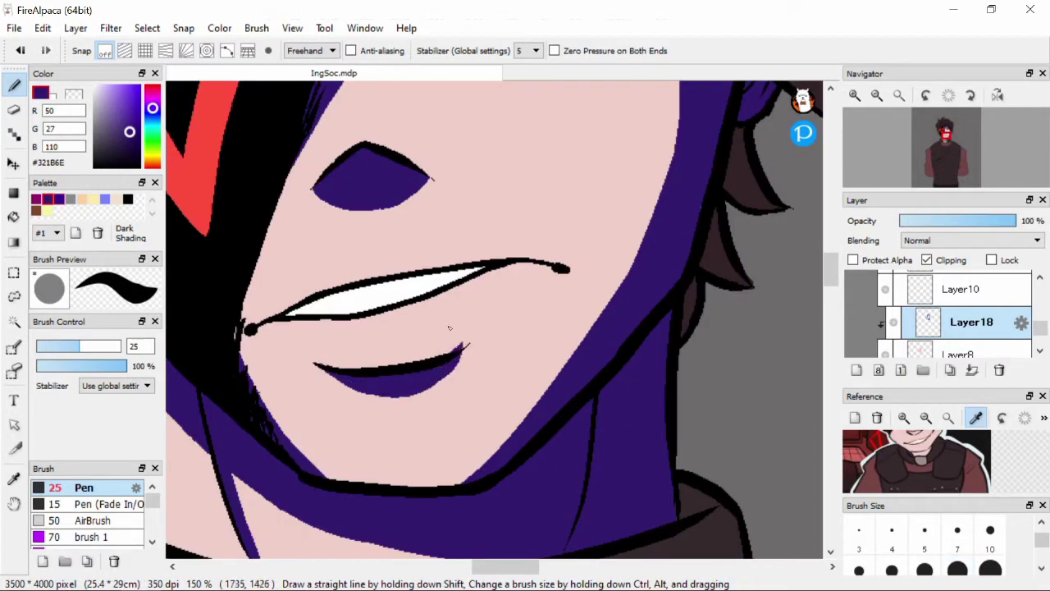
pyautogui.scroll(-3, 481, 269)
pyautogui.scroll(1, 481, 143)
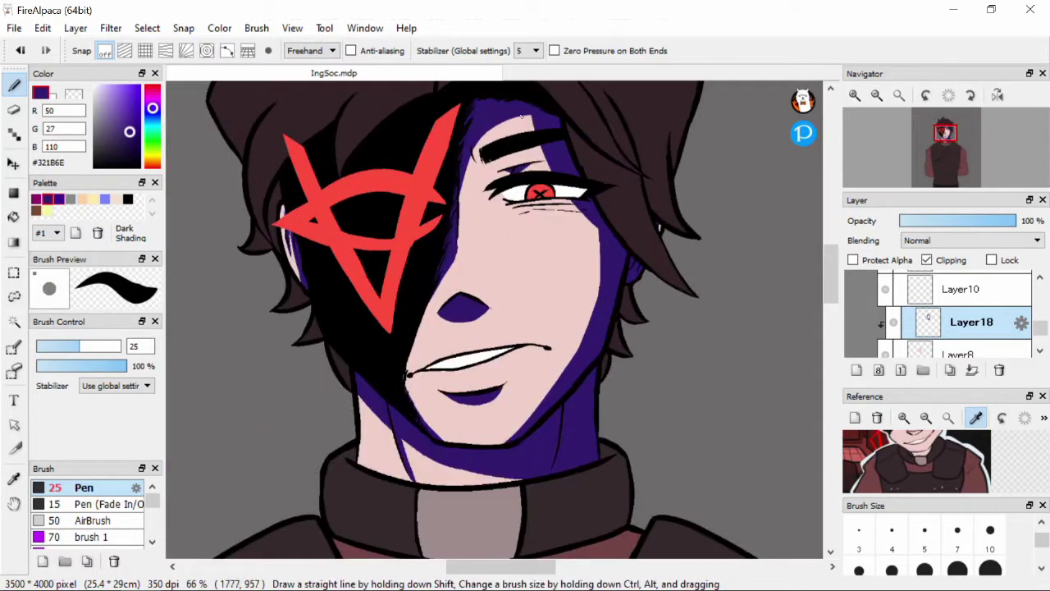
# Step: Set the skin shading layer's blending to Multiply and its opacity to 18 %
pyautogui.scroll(-1, 481, 144)
pyautogui.click(972, 240)
pyautogui.click(944, 266)
pyautogui.click(924, 221)
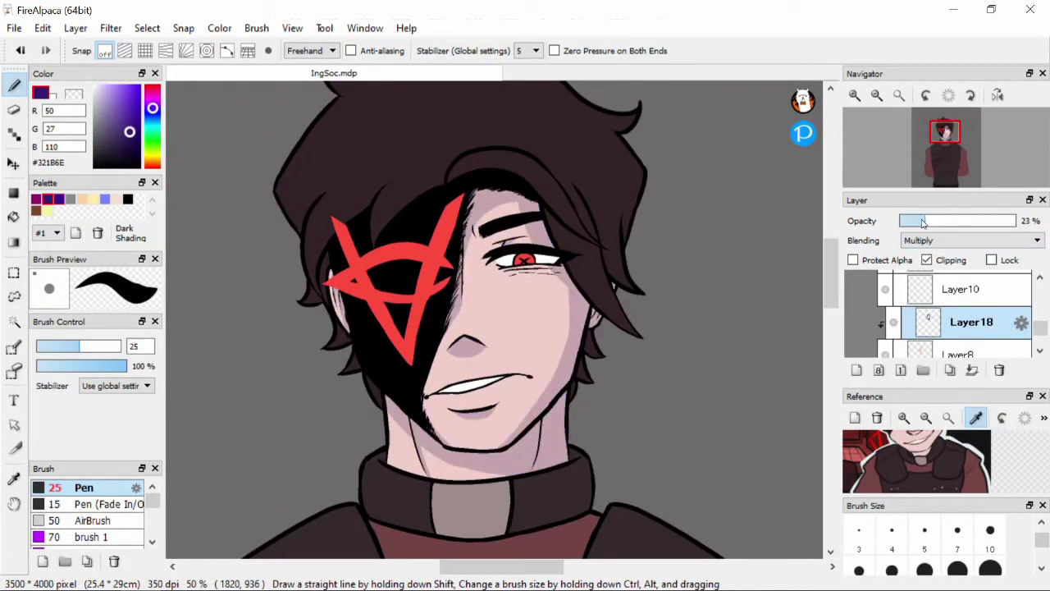
pyautogui.moveTo(919, 222); pyautogui.dragTo(913, 222)
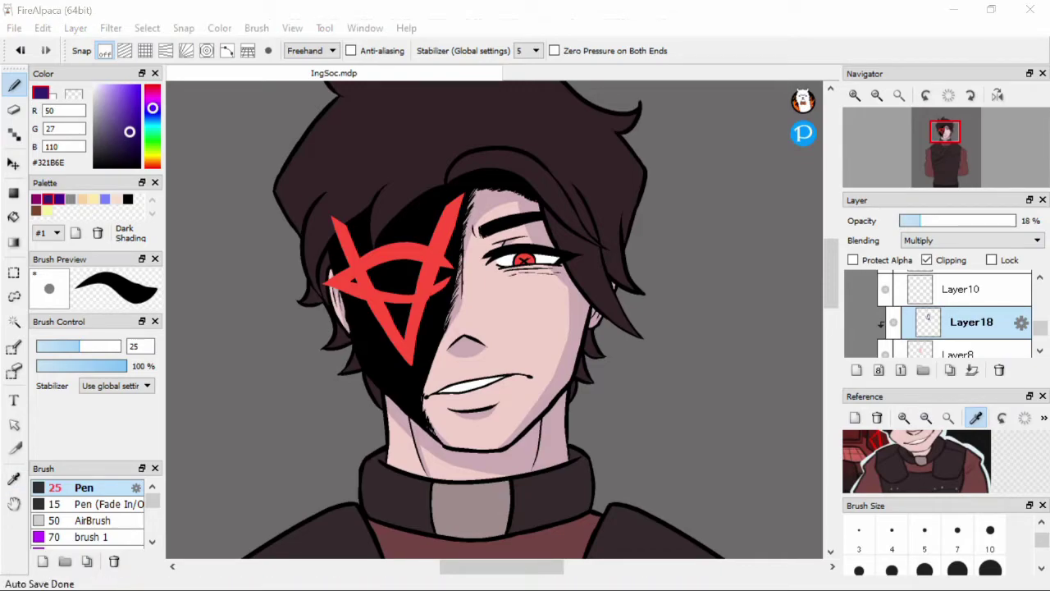
# Step: Add a clipped layer, softly shade the face and neck with the 150 px AirBrush, and lower the layer's opacity
pyautogui.click(857, 370)
pyautogui.click(92, 521)
pyautogui.scroll(-3, 944, 546)
pyautogui.click(991, 552)
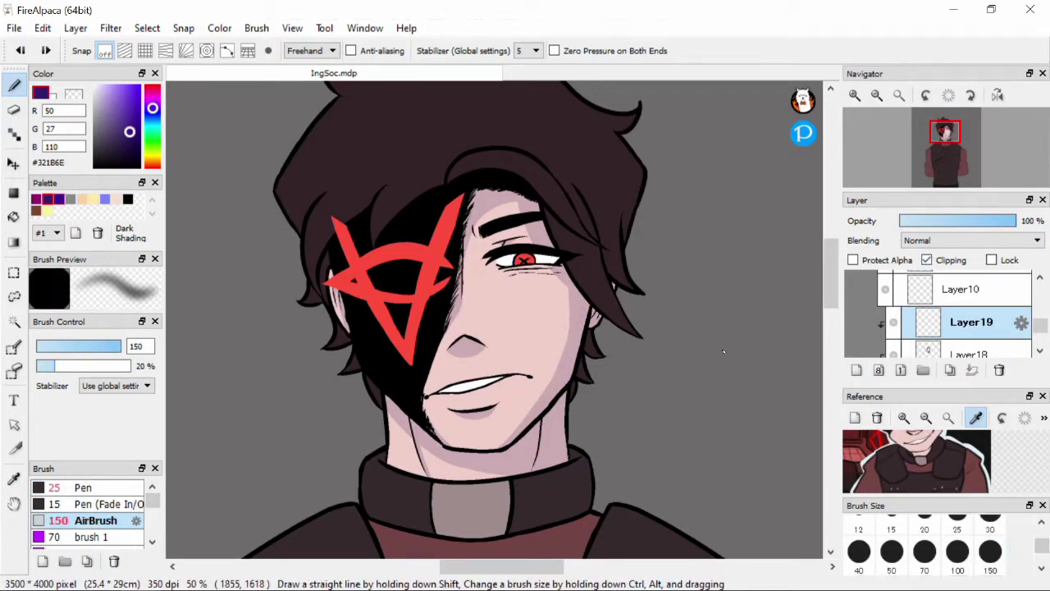
pyautogui.moveTo(494, 319); pyautogui.dragTo(525, 319)
pyautogui.moveTo(525, 213)
pyautogui.mouseDown()
pyautogui.moveTo(492, 270)
pyautogui.moveTo(464, 229)
pyautogui.moveTo(567, 287)
pyautogui.moveTo(578, 328)
pyautogui.moveTo(459, 419)
pyautogui.moveTo(602, 316)
pyautogui.moveTo(546, 443)
pyautogui.mouseUp()
pyautogui.moveTo(386, 410); pyautogui.dragTo(422, 467)
pyautogui.scroll(-1, 971, 241)
pyautogui.moveTo(1014, 221); pyautogui.dragTo(924, 221)
# Step: Add another clipped layer, airbrush the upper face and ear at 300 px, and set it to Multiply at 46 % opacity
pyautogui.hotkey('ctrl', 'shift', 'n')
pyautogui.moveTo(492, 201)
pyautogui.mouseDown()
pyautogui.moveTo(516, 246)
pyautogui.moveTo(509, 316)
pyautogui.moveTo(574, 303)
pyautogui.moveTo(591, 329)
pyautogui.mouseUp()
pyautogui.moveTo(322, 289); pyautogui.dragTo(342, 329)
pyautogui.click(970, 240)
pyautogui.click(927, 261)
pyautogui.moveTo(1014, 220); pyautogui.dragTo(944, 225)
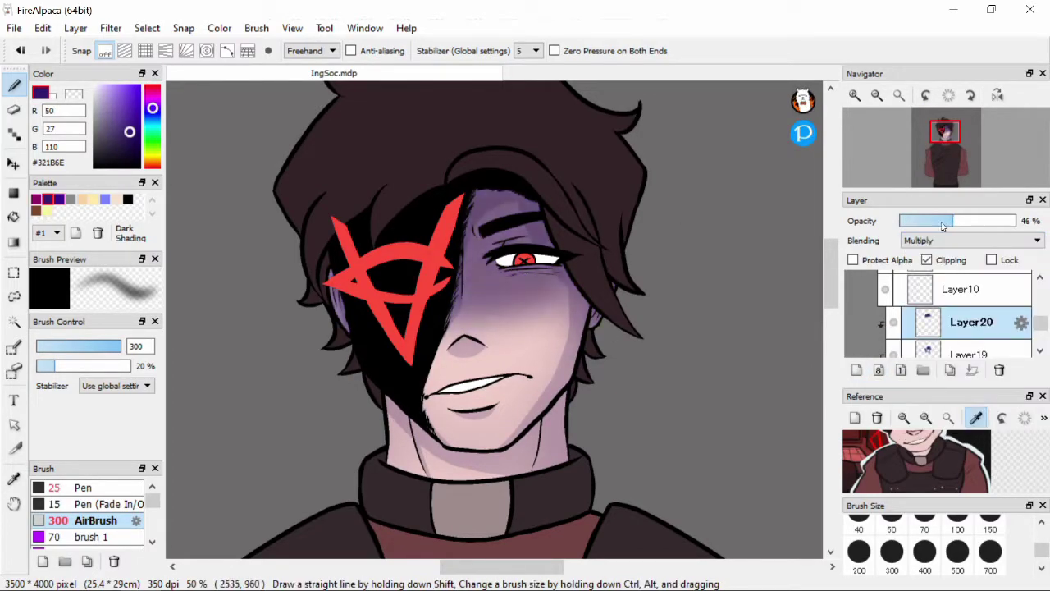
# Step: Add another clipped skin layer and paint an oval highlight shape on the lower lip with the 7 px Pen
pyautogui.click(856, 370)
pyautogui.click(82, 487)
pyautogui.scroll(3, 938, 542)
pyautogui.click(956, 520)
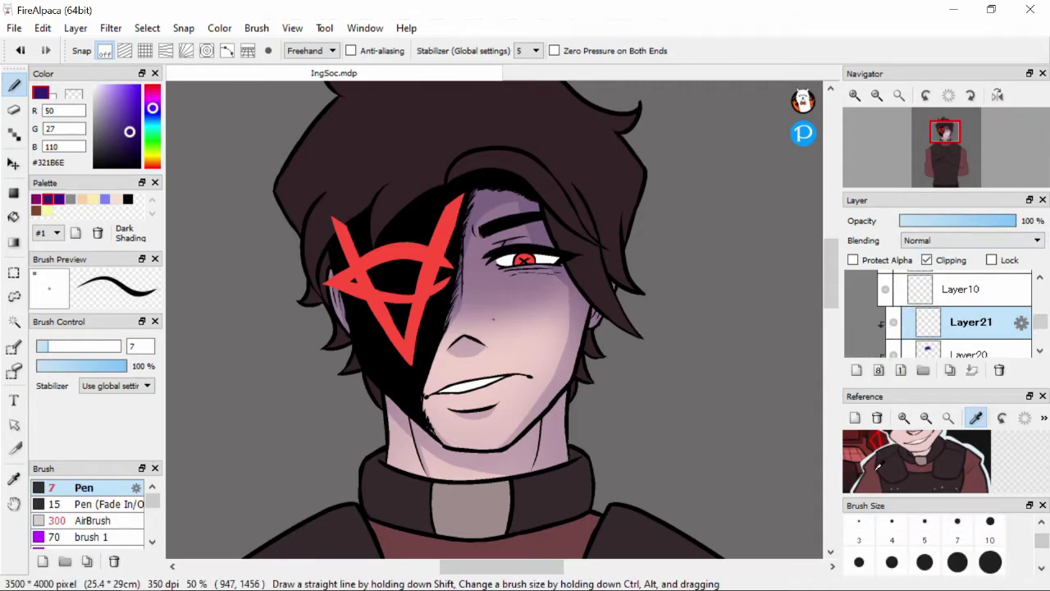
pyautogui.scroll(4, 526, 262)
pyautogui.scroll(-5, 508, 328)
pyautogui.moveTo(414, 395)
pyautogui.mouseDown()
pyautogui.moveTo(464, 402)
pyautogui.moveTo(442, 404)
pyautogui.mouseUp()
pyautogui.hotkey('ctrl', 'z')
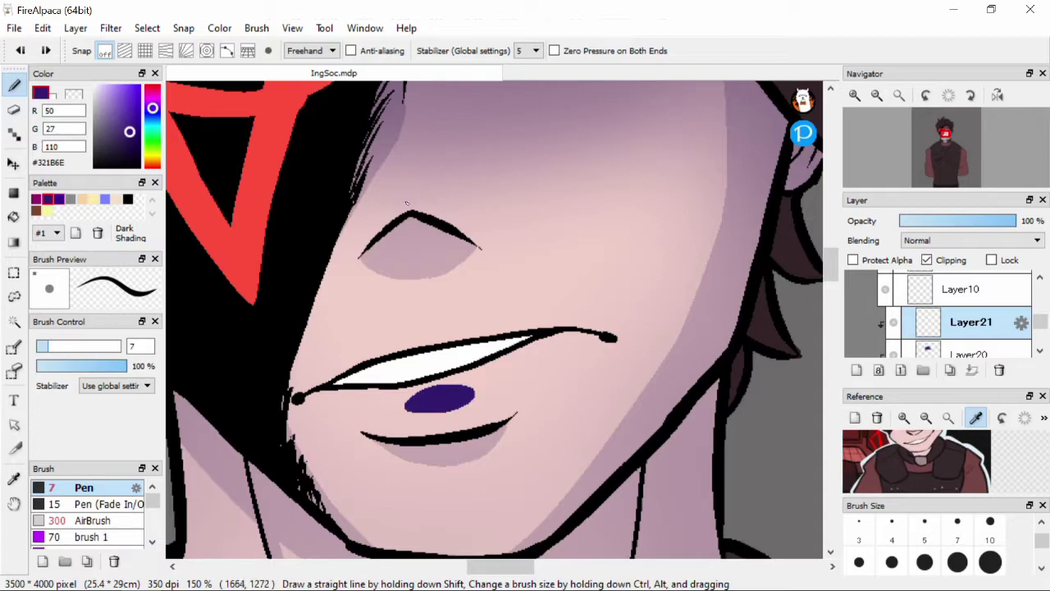
# Step: Paint highlight shapes on the nose tip and bridge, and set the highlight layer's blending to Add
pyautogui.scroll(-1, 412, 203)
pyautogui.scroll(2, 376, 359)
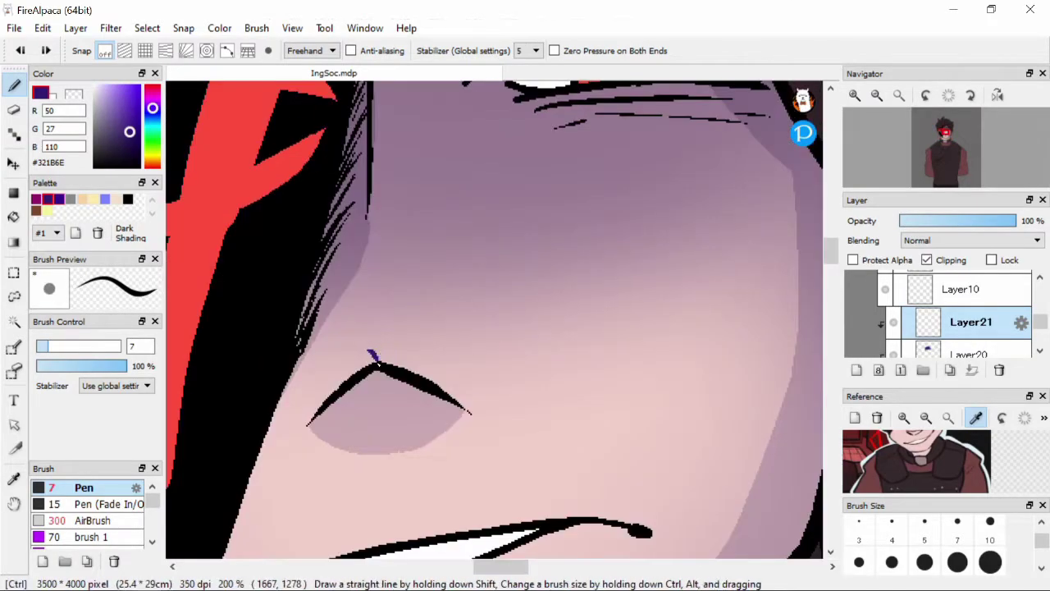
pyautogui.moveTo(376, 354); pyautogui.dragTo(355, 139)
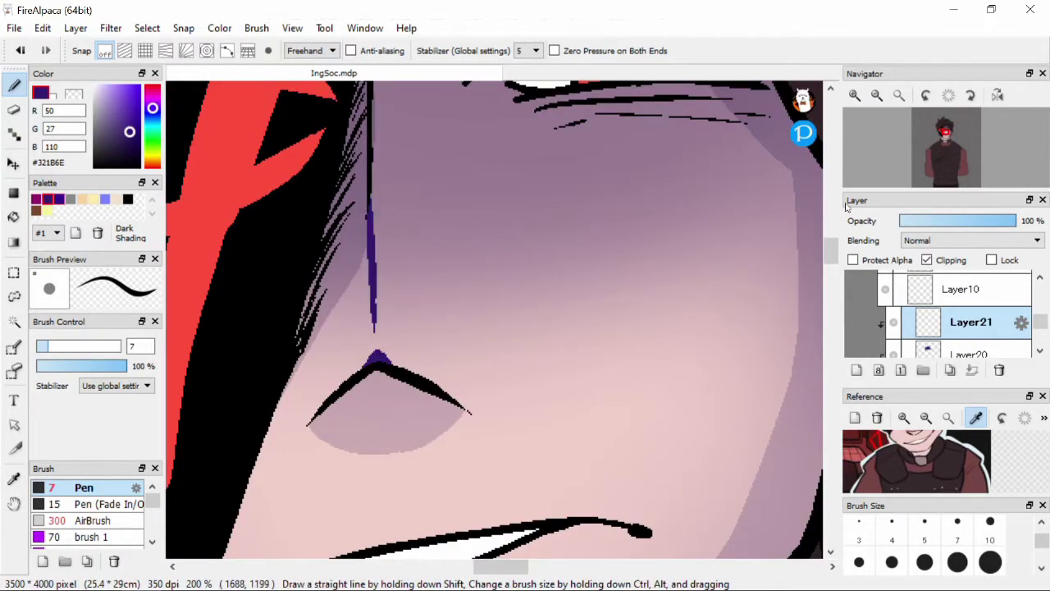
pyautogui.click(971, 240)
pyautogui.click(960, 289)
# Step: Clean up the nose highlights with the 15 px Eraser
pyautogui.scroll(-4, 491, 259)
pyautogui.press('e')
pyautogui.scroll(1, 474, 279)
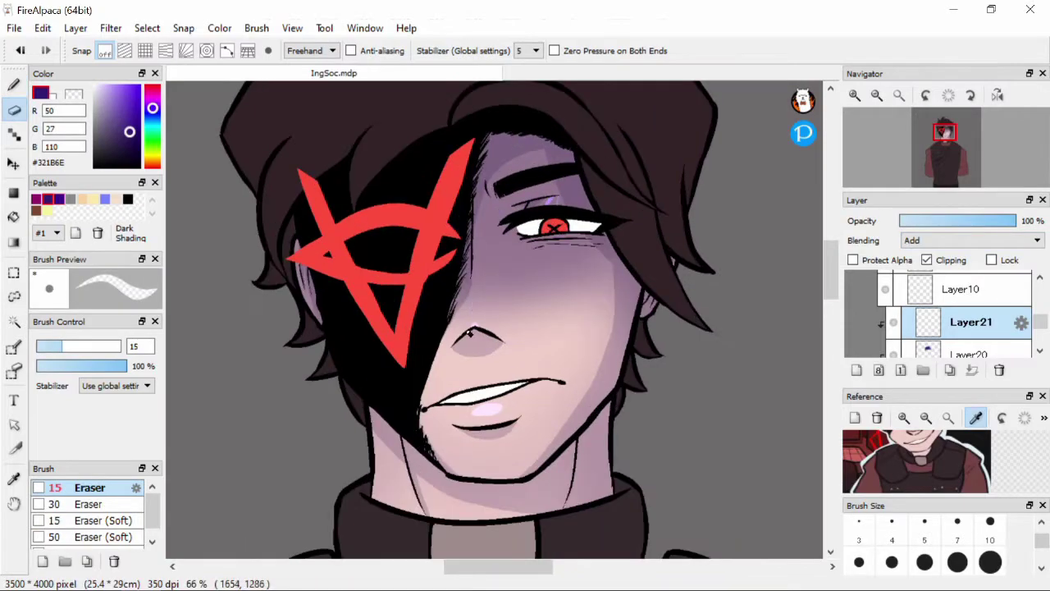
pyautogui.scroll(-2, 556, 286)
# Step: Add a clipped layer over the eye white, paint its upper shadow with the 7 px Pen, and set it to Multiply at 7 %
pyautogui.click(888, 289)
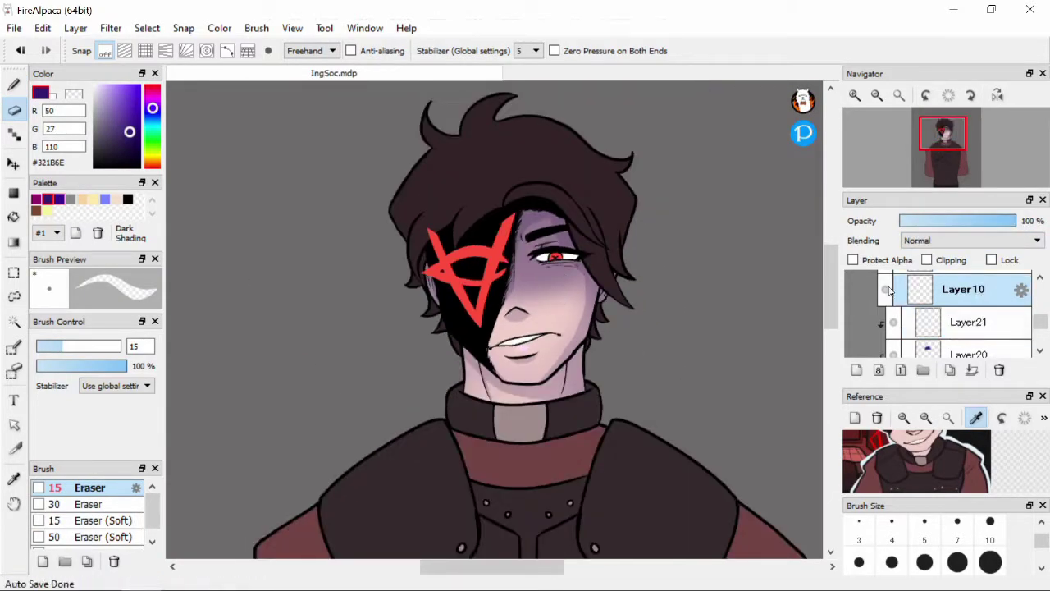
pyautogui.scroll(1, 888, 326)
pyautogui.click(856, 370)
pyautogui.click(926, 260)
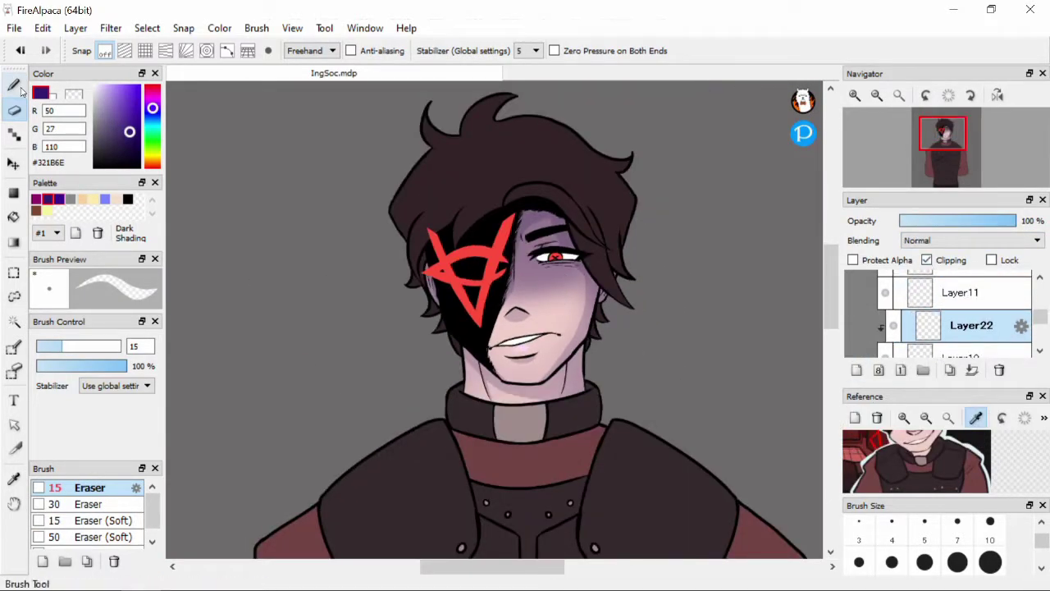
pyautogui.press('b')
pyautogui.scroll(4, 443, 279)
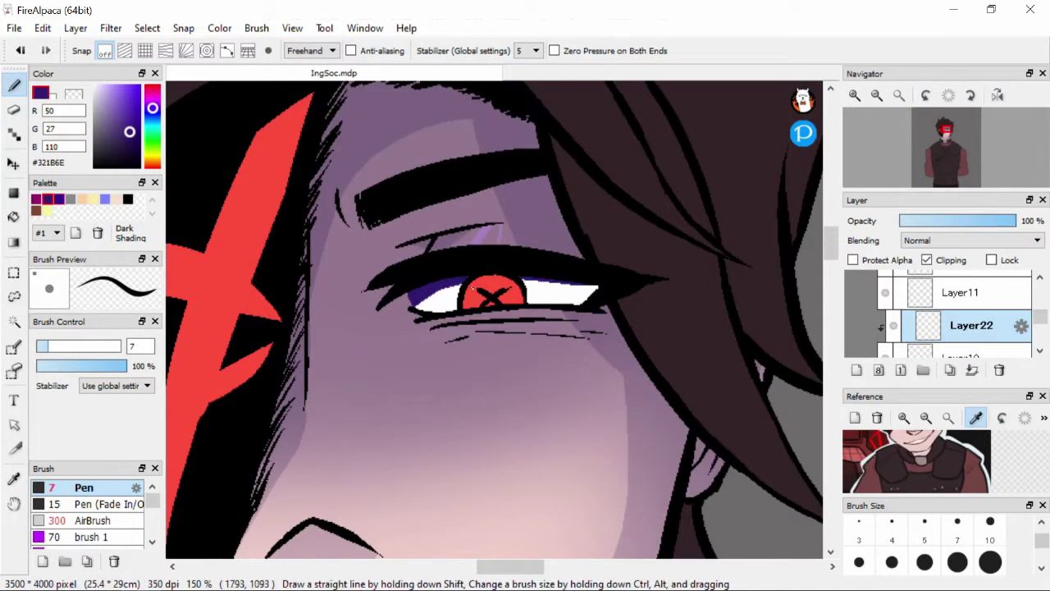
pyautogui.moveTo(948, 224); pyautogui.dragTo(913, 222)
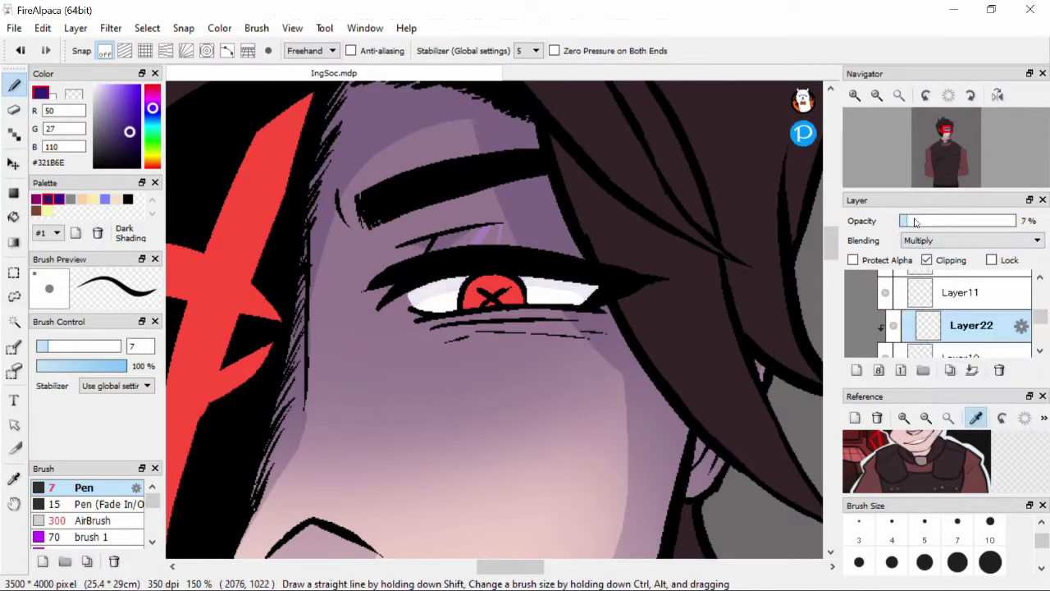
# Step: Add a clipped layer over the red iris, paint a #321B6E shadow across its upper part, and set it to Multiply
pyautogui.click(917, 297)
pyautogui.click(856, 370)
pyautogui.click(927, 259)
pyautogui.scroll(2, 472, 289)
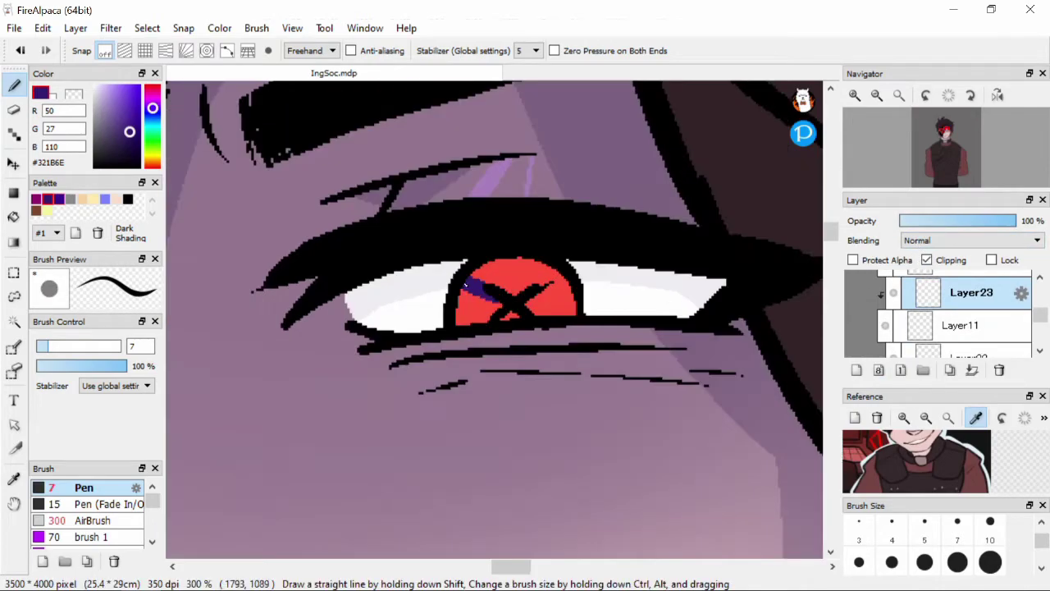
pyautogui.scroll(-1, 955, 242)
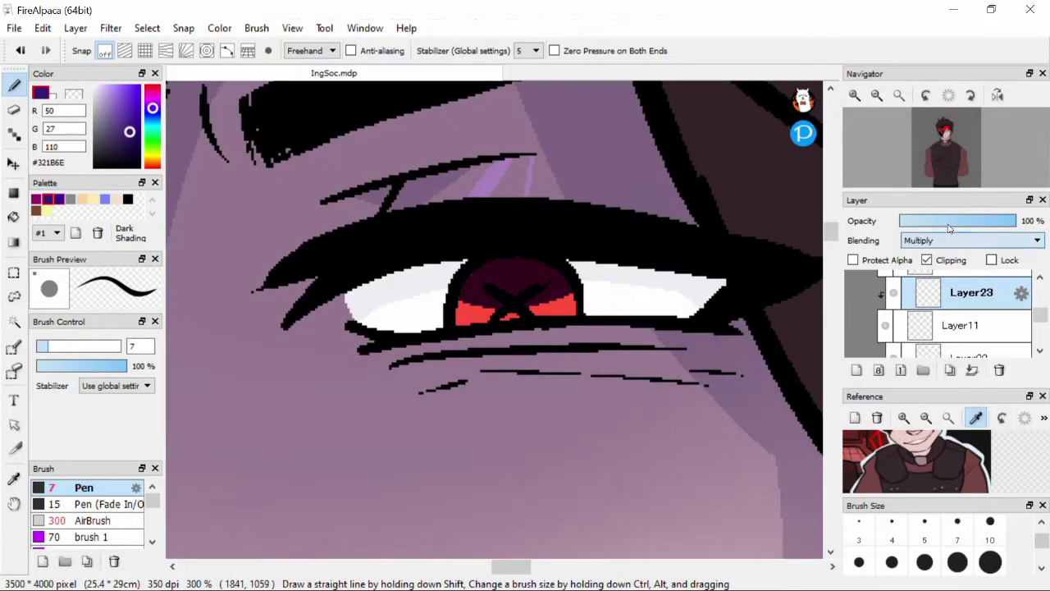
# Step: Add another clipped layer and paint a smaller #321B6E shadow at the very top of the iris
pyautogui.click(855, 370)
pyautogui.click(926, 261)
pyautogui.moveTo(488, 286); pyautogui.dragTo(507, 269)
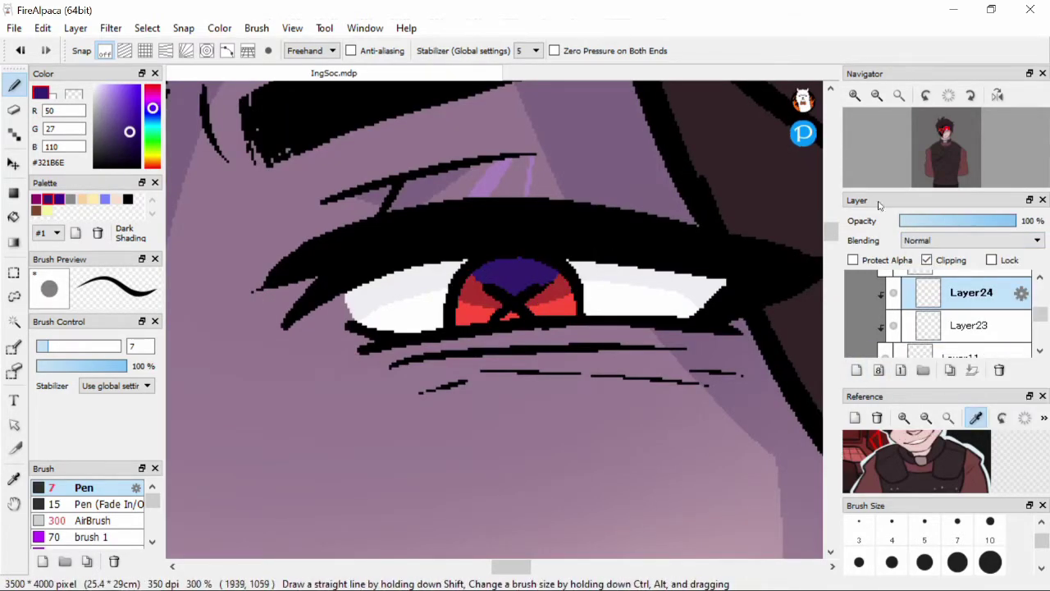
pyautogui.scroll(-1, 956, 240)
# Step: Add more clipped iris layers and airbrush a glow along the lower iris at 25 px with Add blending
pyautogui.click(856, 370)
pyautogui.click(926, 260)
pyautogui.click(855, 371)
pyautogui.click(93, 520)
pyautogui.moveTo(463, 319); pyautogui.dragTo(566, 307)
pyautogui.scroll(-2, 972, 240)
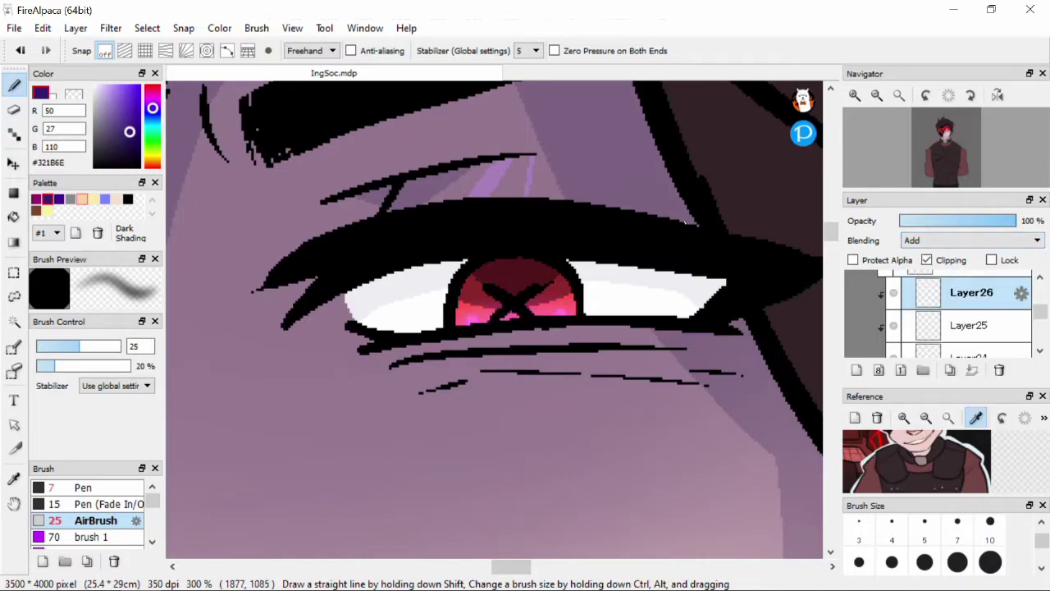
# Step: Add a clipped layer above the hair's base colour layer and choose the Pen at 100 px
pyautogui.hotkey('ctrl', '-')
pyautogui.hotkey('ctrl', '-')
pyautogui.hotkey('ctrl', '-')
pyautogui.scroll(1, 1041, 314)
pyautogui.click(961, 288)
pyautogui.moveTo(478, 566); pyautogui.dragTo(488, 567)
pyautogui.click(855, 370)
pyautogui.click(82, 487)
pyautogui.scroll(-1, 958, 561)
pyautogui.click(859, 562)
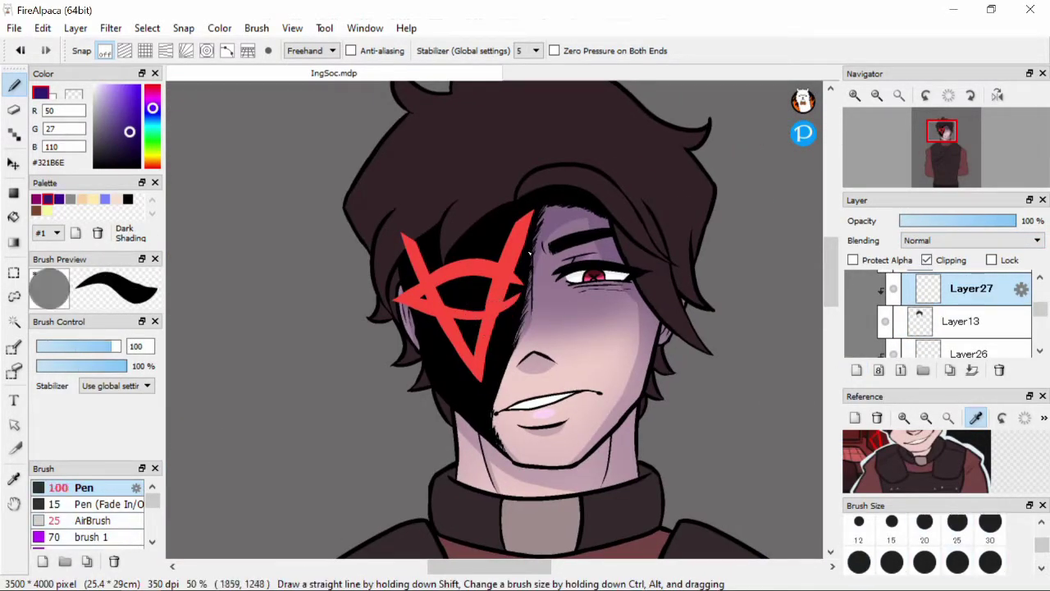
# Step: Paint #321B6E shadows on the lower hair strands beside the ears and neck with the 40 px Pen
pyautogui.scroll(2, 423, 262)
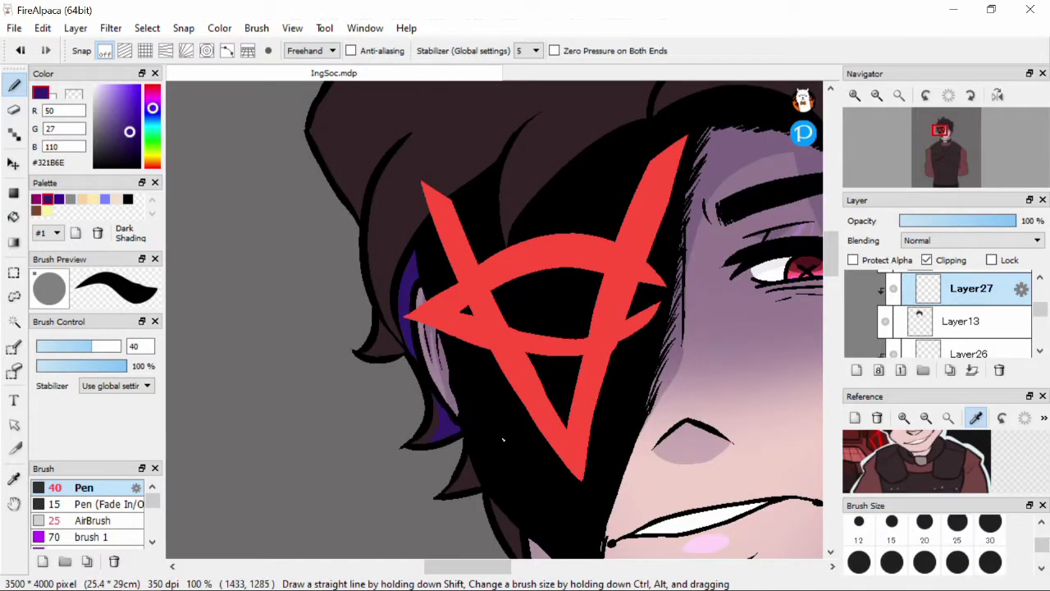
pyautogui.scroll(-3, 492, 429)
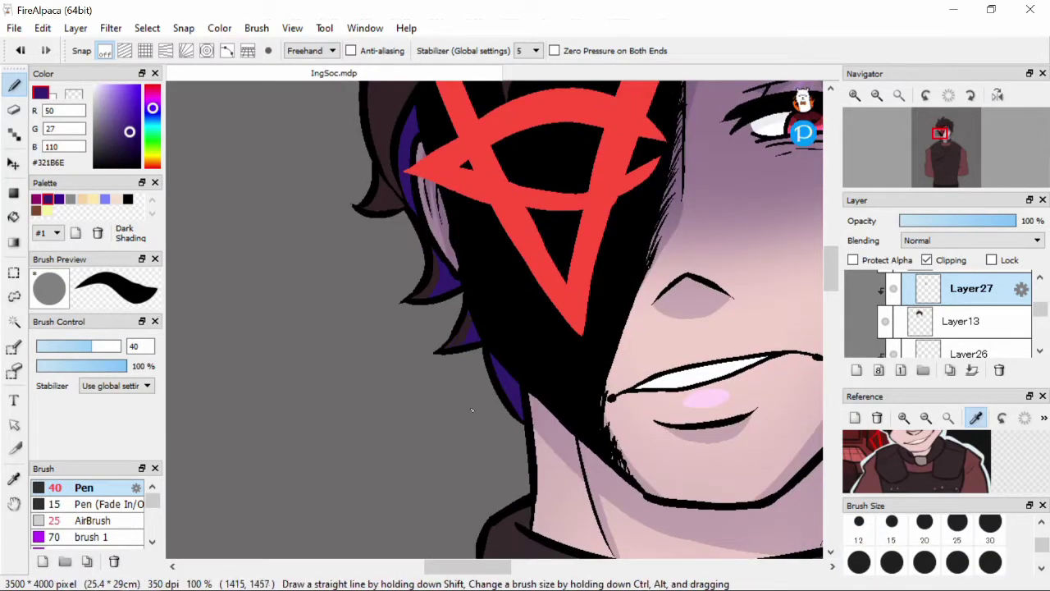
pyautogui.scroll(-1, 476, 426)
pyautogui.scroll(4, 539, 223)
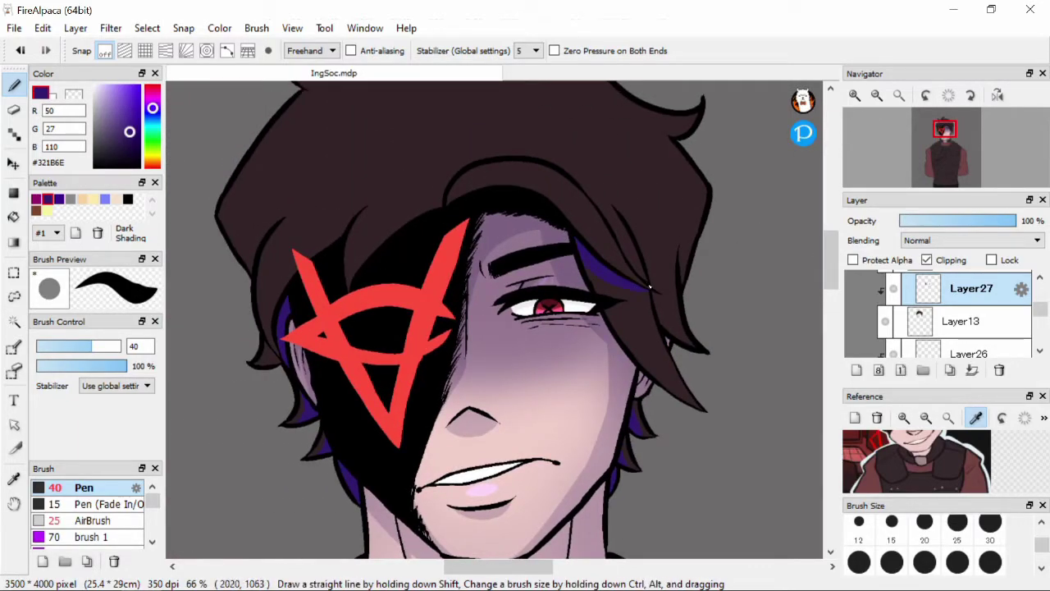
# Step: Paint #321B6E shadows on the long fringe locks beside the visible eye at 40 px and refine them with the 15 px Eraser
pyautogui.moveTo(591, 260)
pyautogui.mouseDown()
pyautogui.moveTo(710, 436)
pyautogui.moveTo(618, 256)
pyautogui.moveTo(654, 304)
pyautogui.mouseUp()
pyautogui.moveTo(449, 201); pyautogui.dragTo(483, 161)
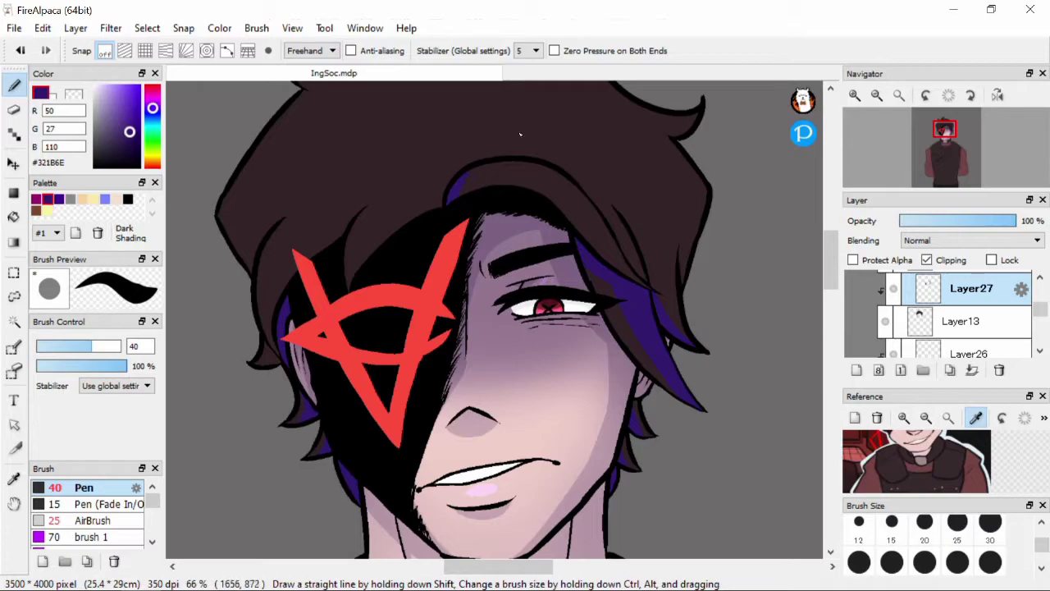
pyautogui.hotkey('ctrl', 'z')
pyautogui.moveTo(594, 245); pyautogui.dragTo(624, 345)
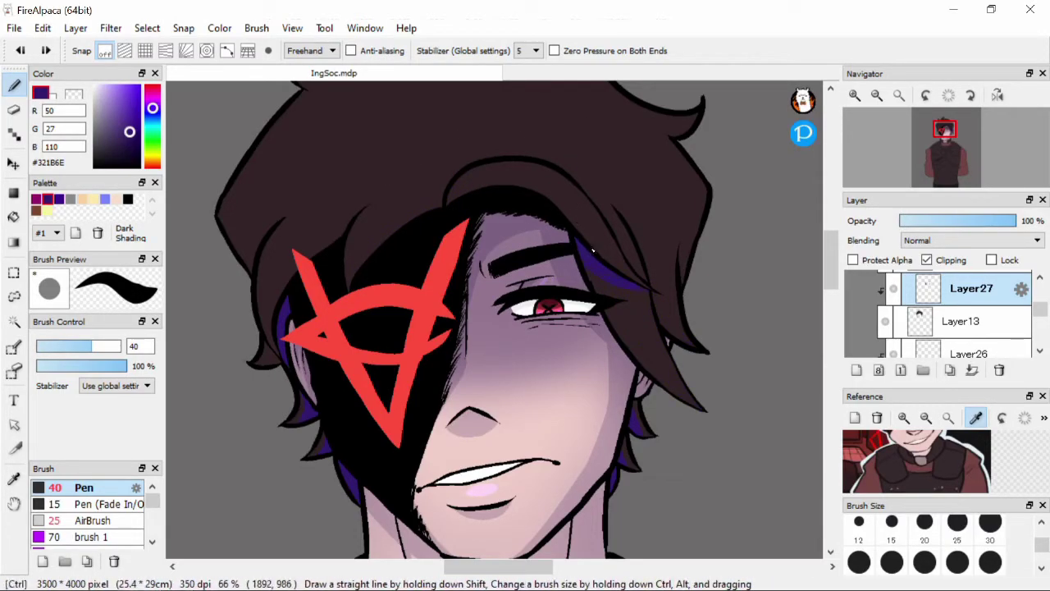
pyautogui.scroll(1, 678, 337)
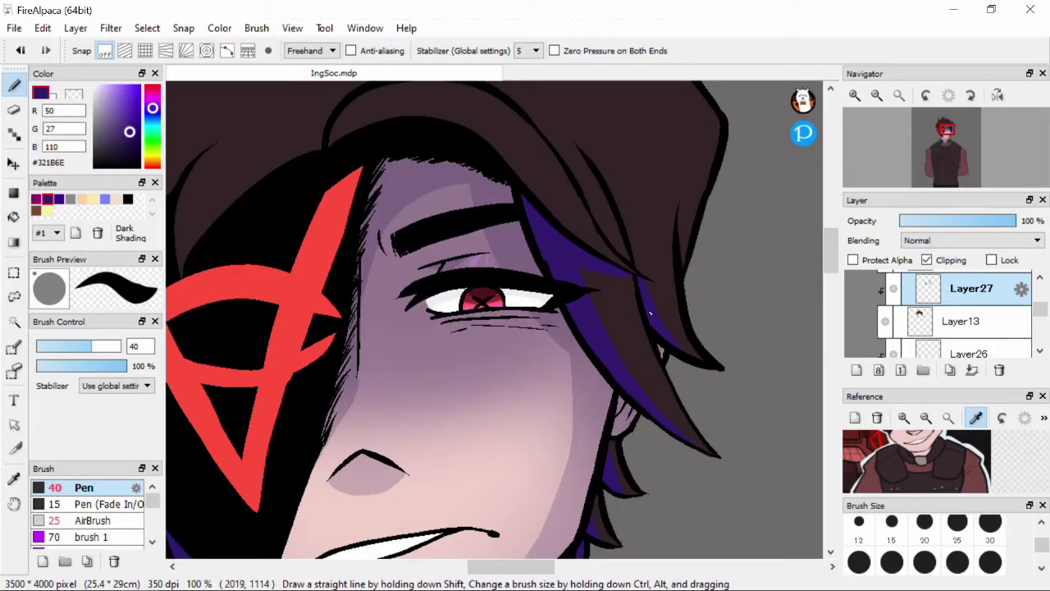
pyautogui.press('e')
pyautogui.scroll(1, 647, 268)
pyautogui.scroll(-1, 644, 269)
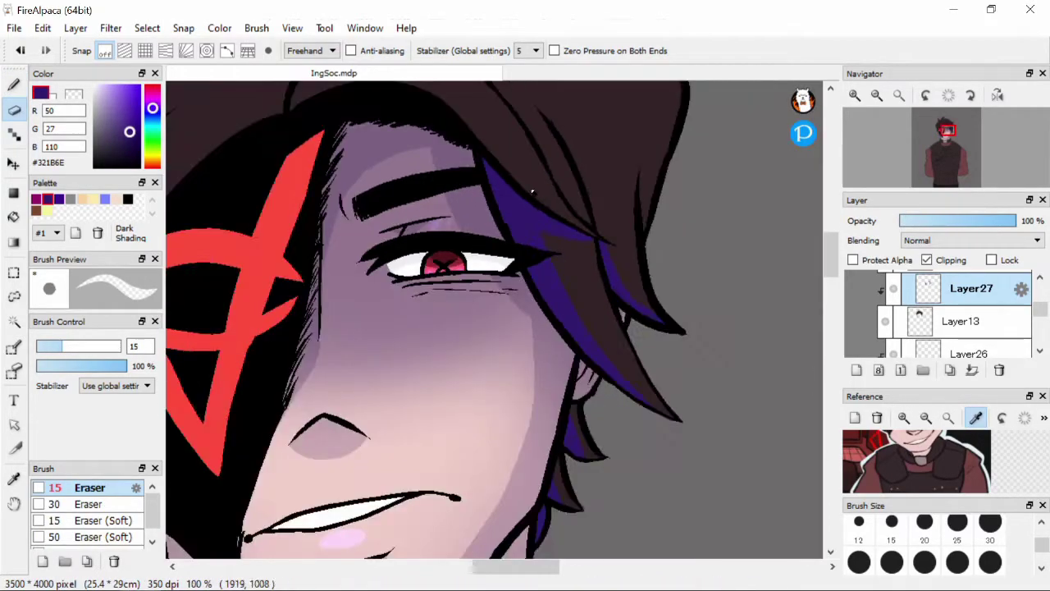
pyautogui.scroll(1, 580, 226)
pyautogui.press('b')
pyautogui.scroll(-1, 552, 237)
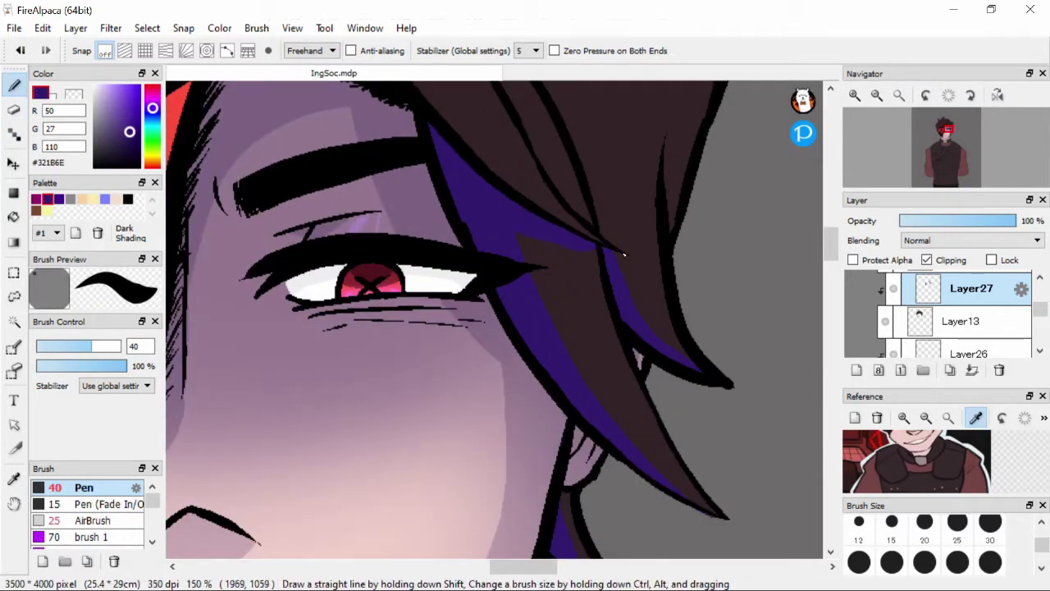
# Step: Shade the underside of the curved fringe with the 15 px Pen and add strand-like strokes to the side locks
pyautogui.click(892, 522)
pyautogui.scroll(-1, 385, 104)
pyautogui.scroll(1, 385, 104)
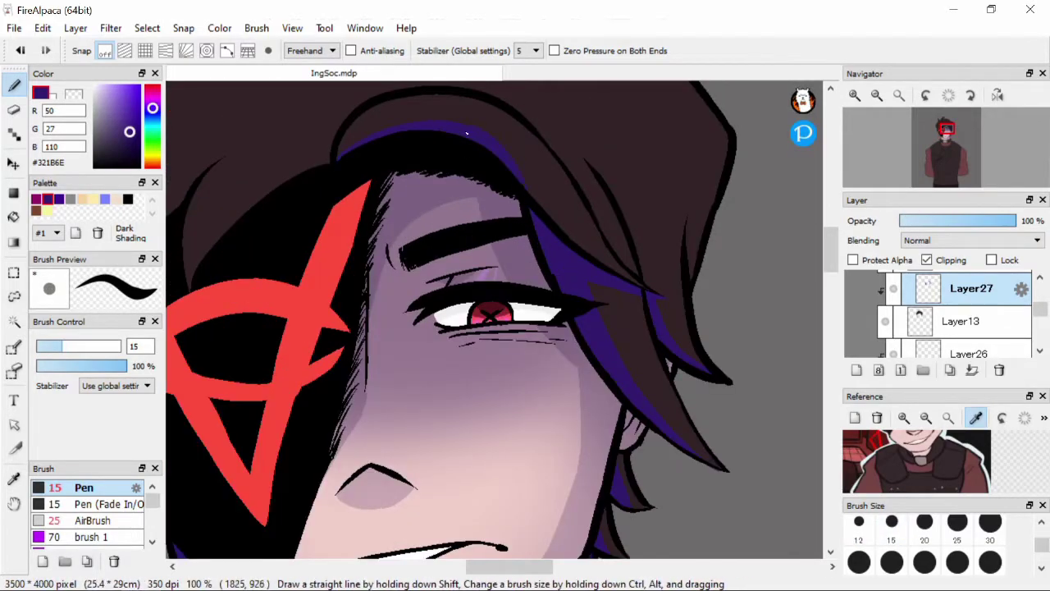
pyautogui.scroll(-1, 577, 258)
pyautogui.scroll(1, 566, 290)
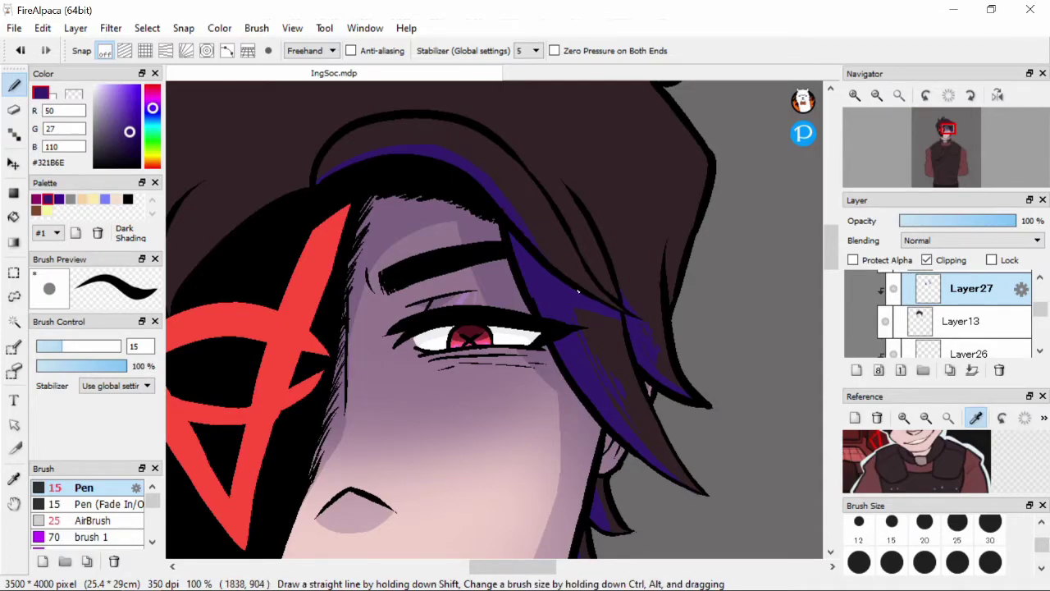
# Step: Continue the fringe shadow along the hairline above the eyepatch and fill in the lower strands around the neck
pyautogui.scroll(-1, 519, 198)
pyautogui.scroll(1, 467, 264)
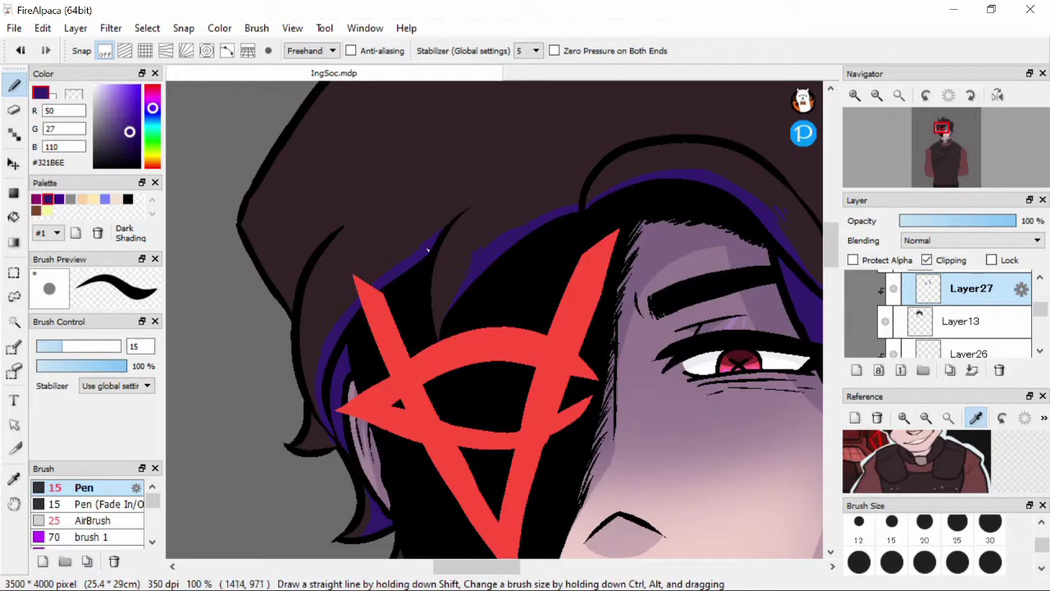
pyautogui.scroll(-2, 336, 422)
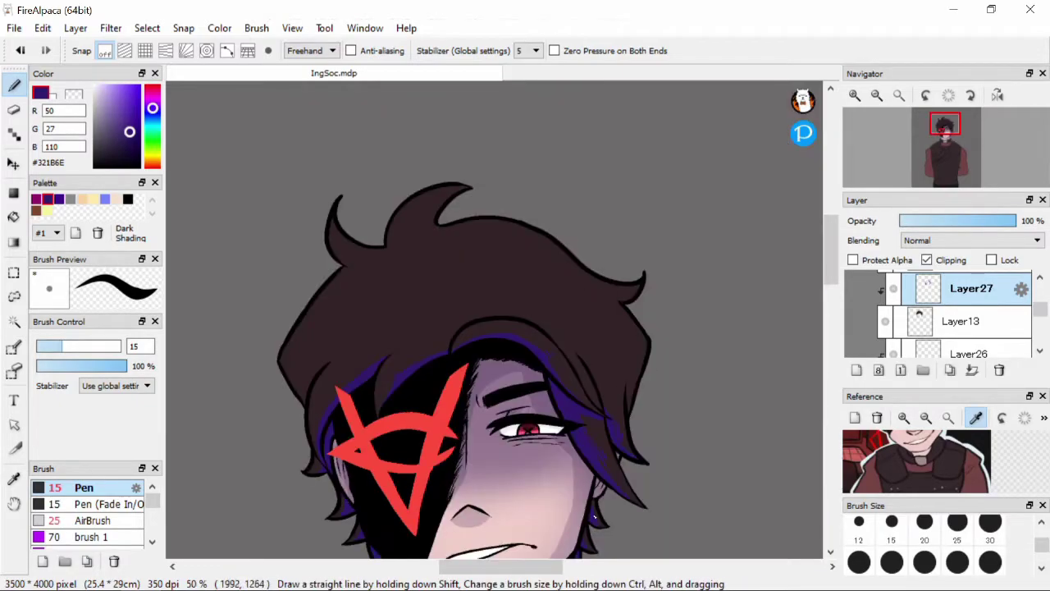
pyautogui.scroll(1, 525, 459)
pyautogui.scroll(-3, 587, 314)
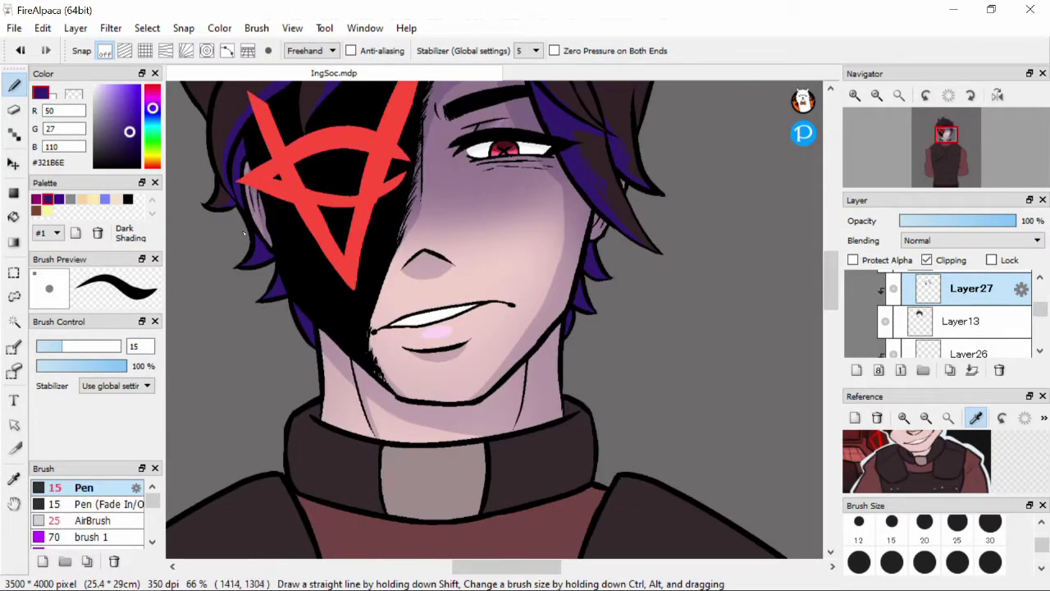
# Step: Paint #321B6E shadows at the bases of the top hair tufts, the outward flick, and the hair's outer edge near the visible eye
pyautogui.scroll(5, 407, 252)
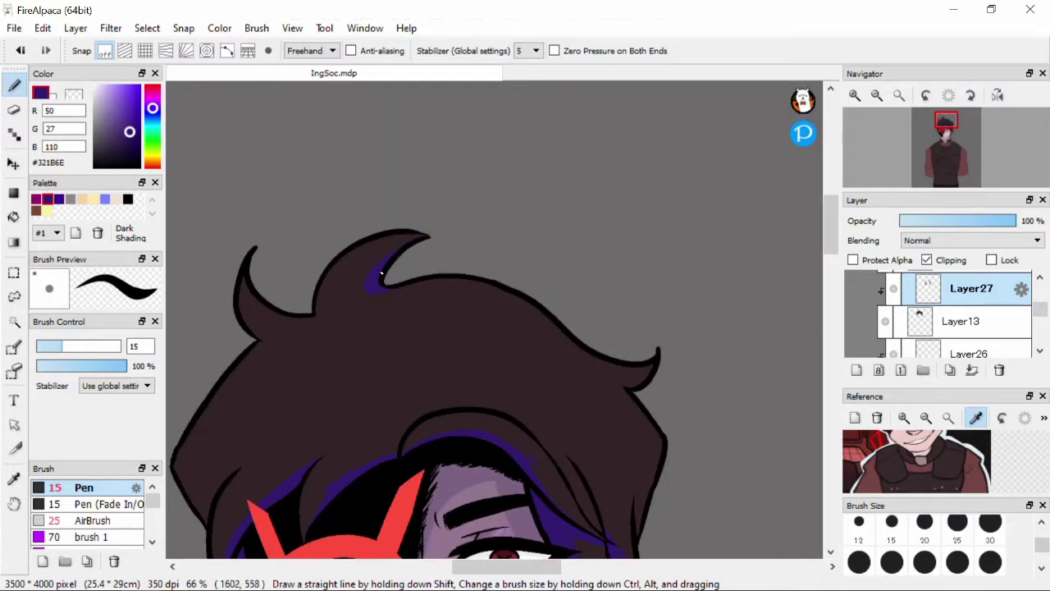
pyautogui.moveTo(236, 297)
pyautogui.mouseDown()
pyautogui.moveTo(240, 314)
pyautogui.moveTo(277, 336)
pyautogui.mouseUp()
pyautogui.scroll(3, 616, 386)
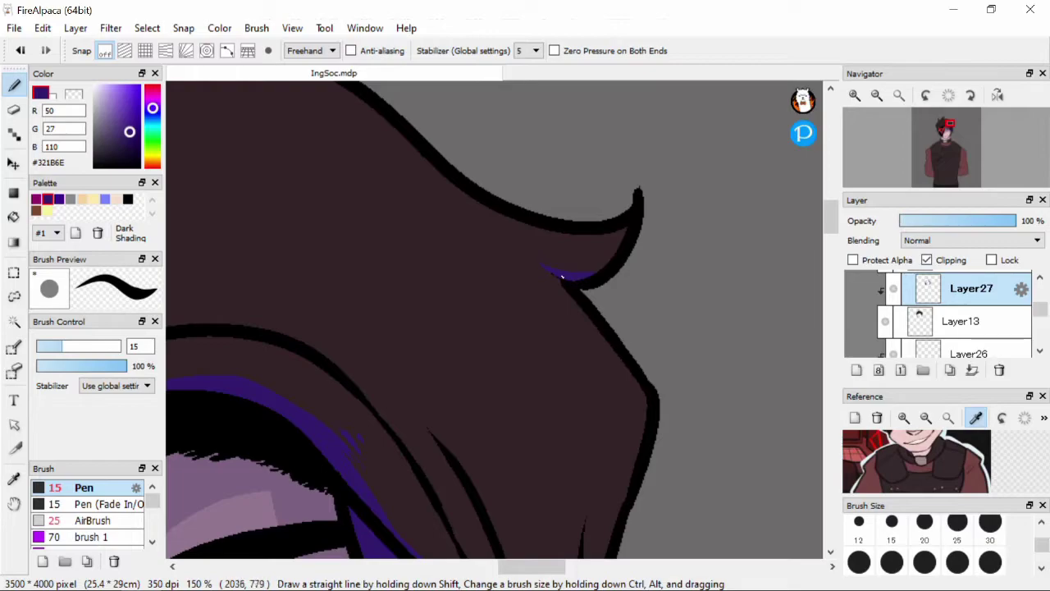
pyautogui.scroll(-3, 578, 273)
pyautogui.scroll(3, 671, 245)
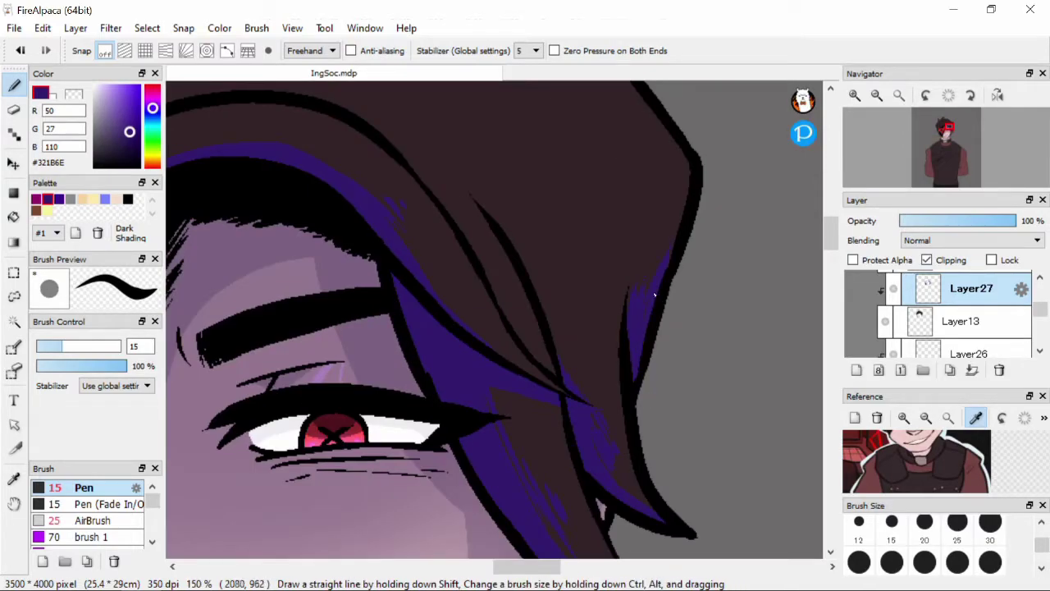
# Step: Refine the hair shadow around the eyepatch and the lock over the ear with the 15 px Pen
pyautogui.scroll(-3, 671, 246)
pyautogui.scroll(2, 227, 287)
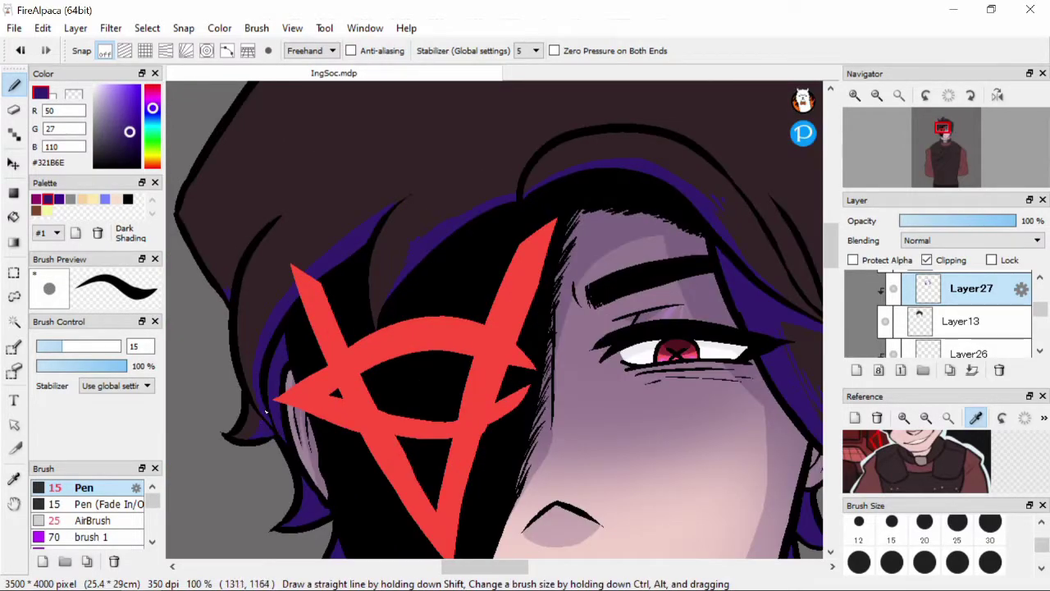
pyautogui.scroll(-2, 270, 351)
pyautogui.scroll(1, 386, 269)
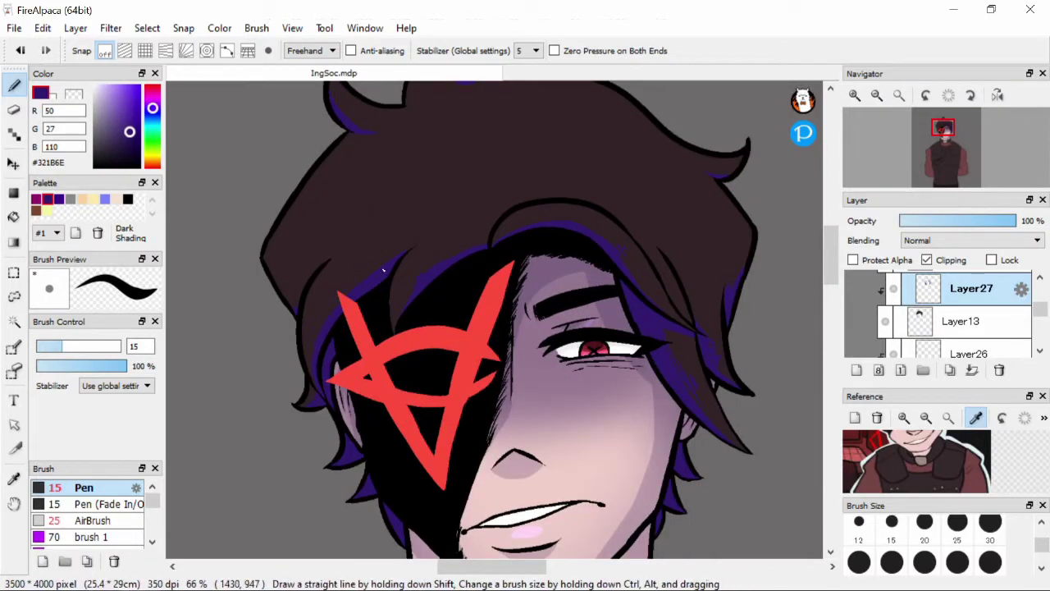
# Step: Tidy the hair shadows with the 15 px Eraser, and set the layer to Multiply at 47 % opacity
pyautogui.press('e')
pyautogui.scroll(2, 380, 274)
pyautogui.scroll(-3, 380, 274)
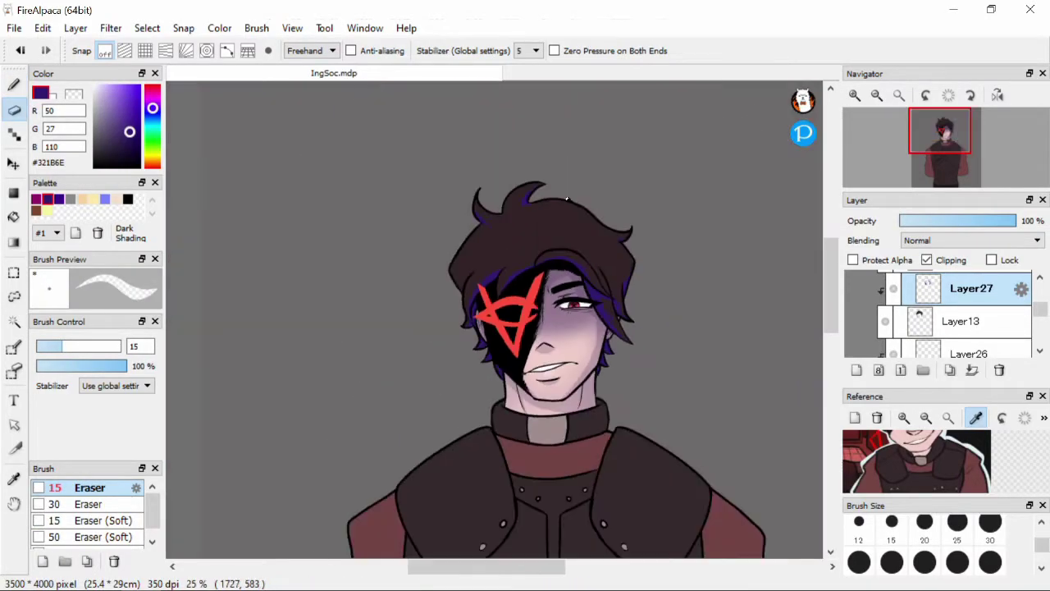
pyautogui.scroll(-1, 969, 240)
pyautogui.scroll(1, 637, 276)
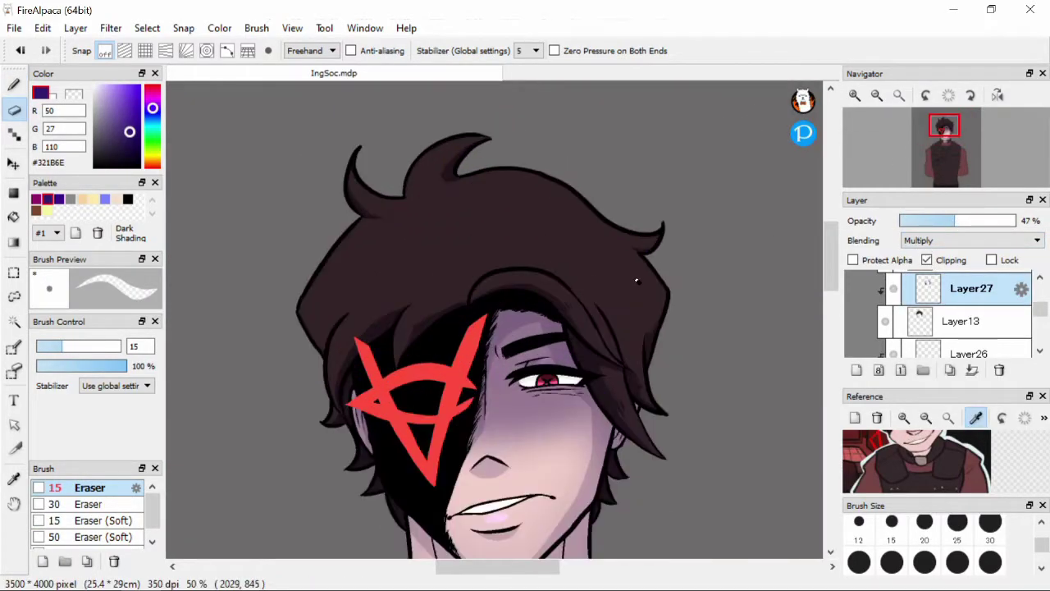
# Step: Airbrush #321B6E at 300 px around the hair's outer areas on a new clipped layer, and set it to Multiply at 51 % opacity
pyautogui.hotkey('ctrl', 'shift', 'n')
pyautogui.click(933, 257)
pyautogui.press('b')
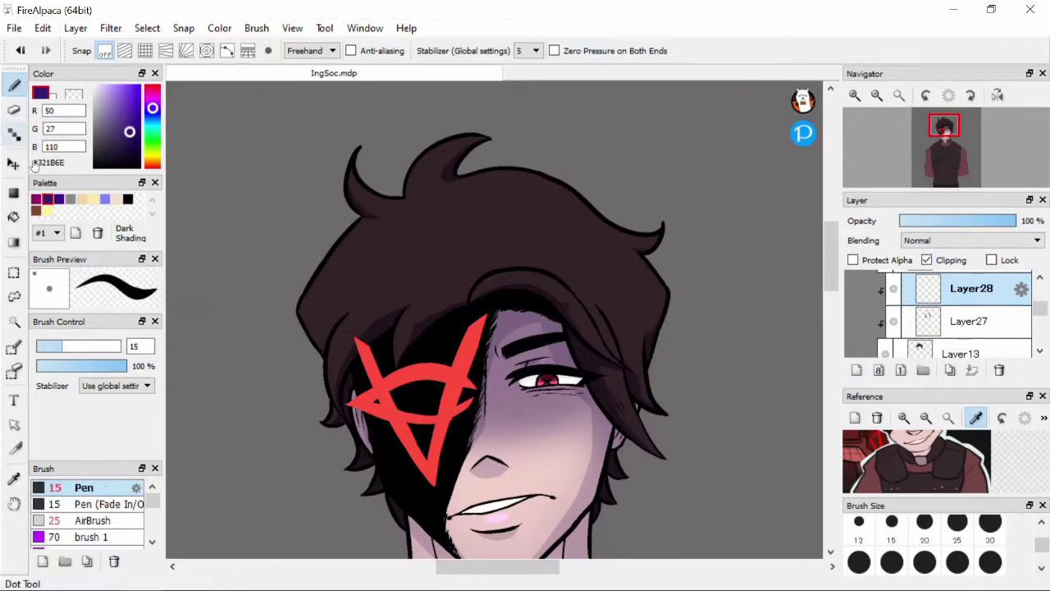
pyautogui.scroll(-2, 1006, 566)
pyautogui.click(892, 525)
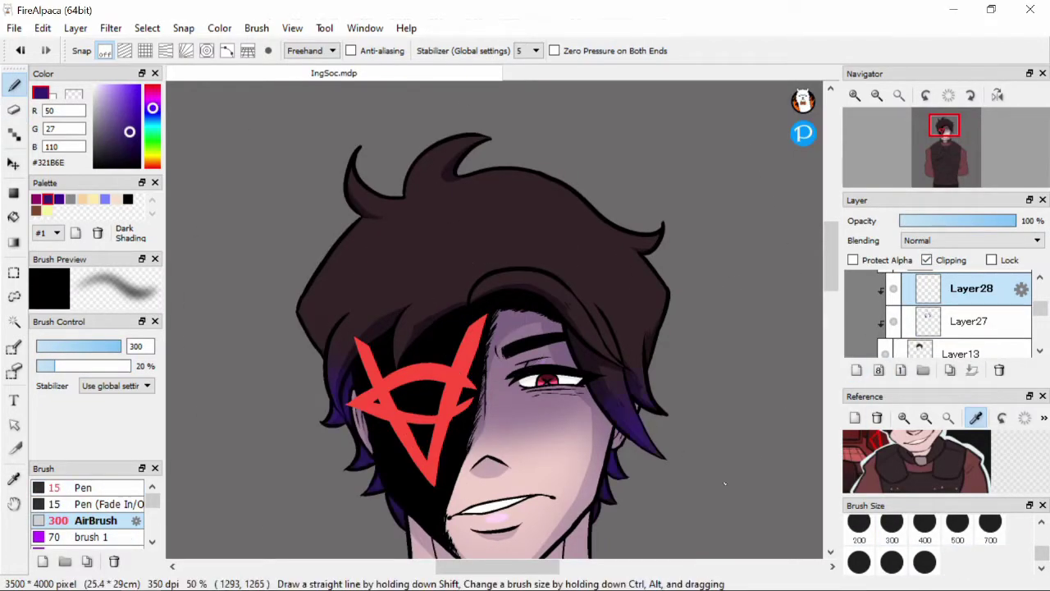
pyautogui.moveTo(426, 128); pyautogui.dragTo(624, 205)
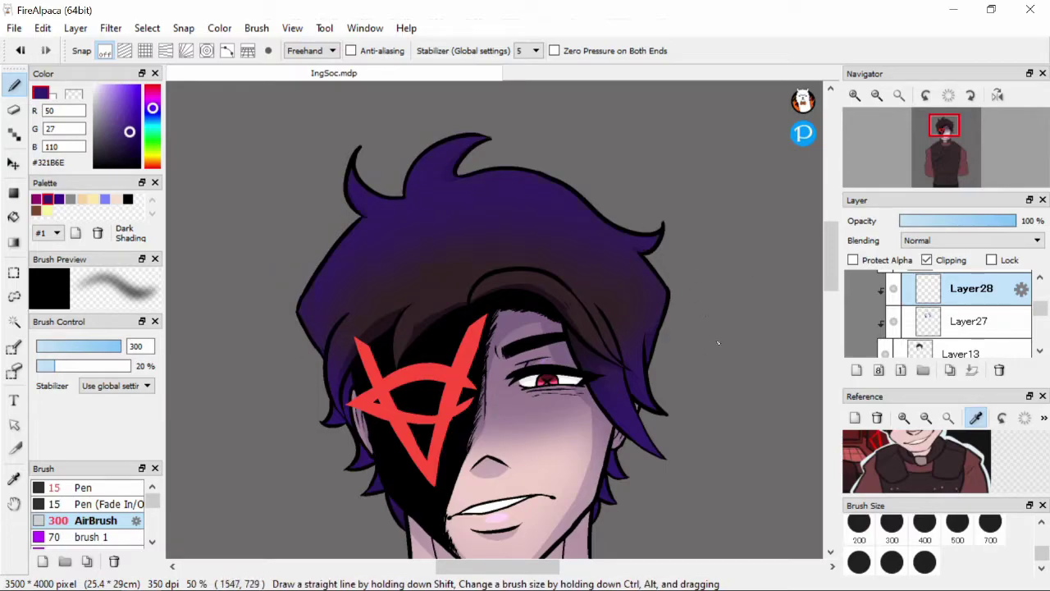
pyautogui.scroll(-1, 968, 240)
pyautogui.click(958, 222)
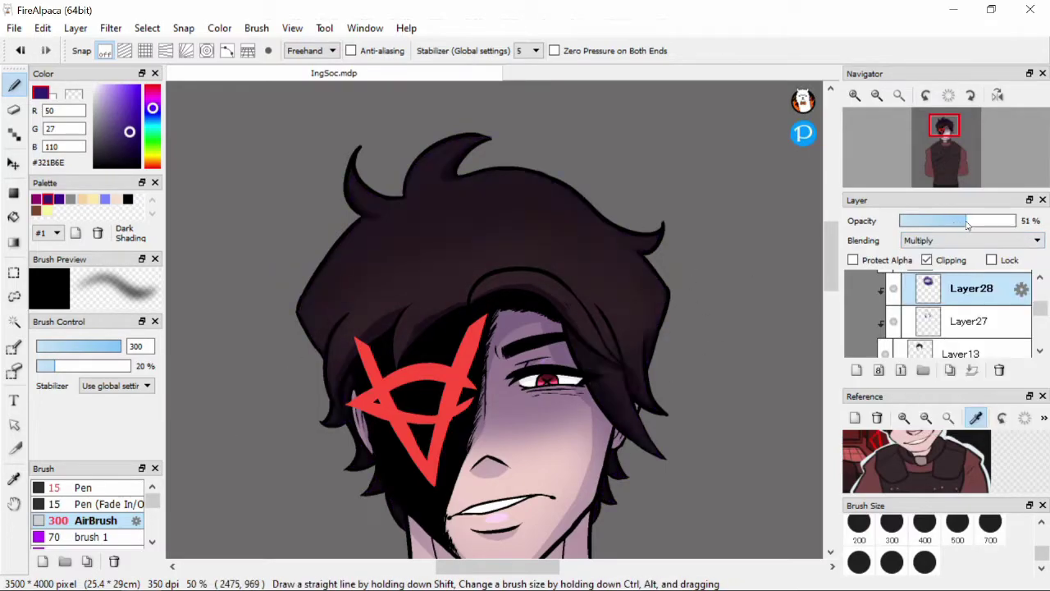
# Step: Add another clipped hair layer and paint a #D2BFFF highlight on the fringe strand above the eyepatch with the 25 px Pen
pyautogui.hotkey('ctrl', 'shift', 'n')
pyautogui.click(82, 487)
pyautogui.scroll(2, 924, 529)
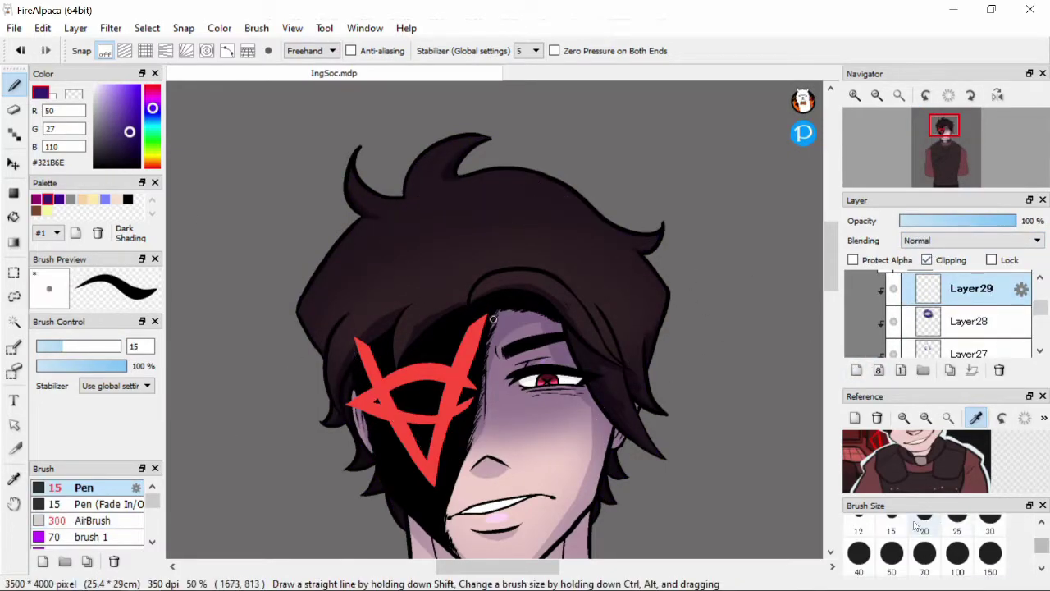
pyautogui.click(957, 519)
pyautogui.click(105, 86)
pyautogui.scroll(3, 411, 350)
pyautogui.moveTo(353, 414); pyautogui.dragTo(375, 256)
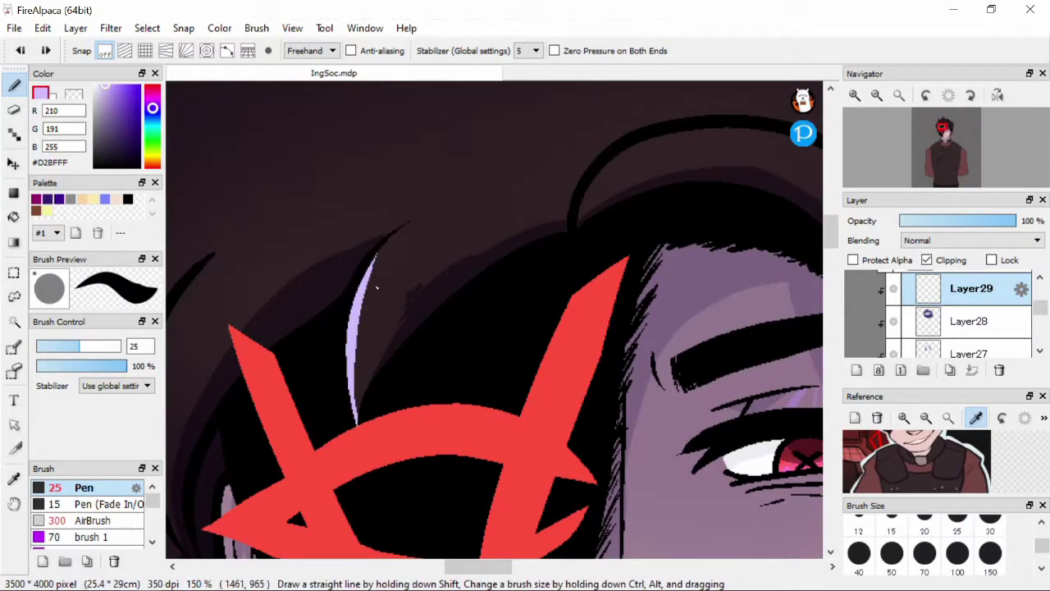
# Step: Paint #D2BFFF highlights along the lock beside the eyepatch-side ear with the 15 px Pen and add fine strokes to the neighbouring strand
pyautogui.scroll(-2, 377, 289)
pyautogui.scroll(1, 329, 384)
pyautogui.scroll(2, 327, 362)
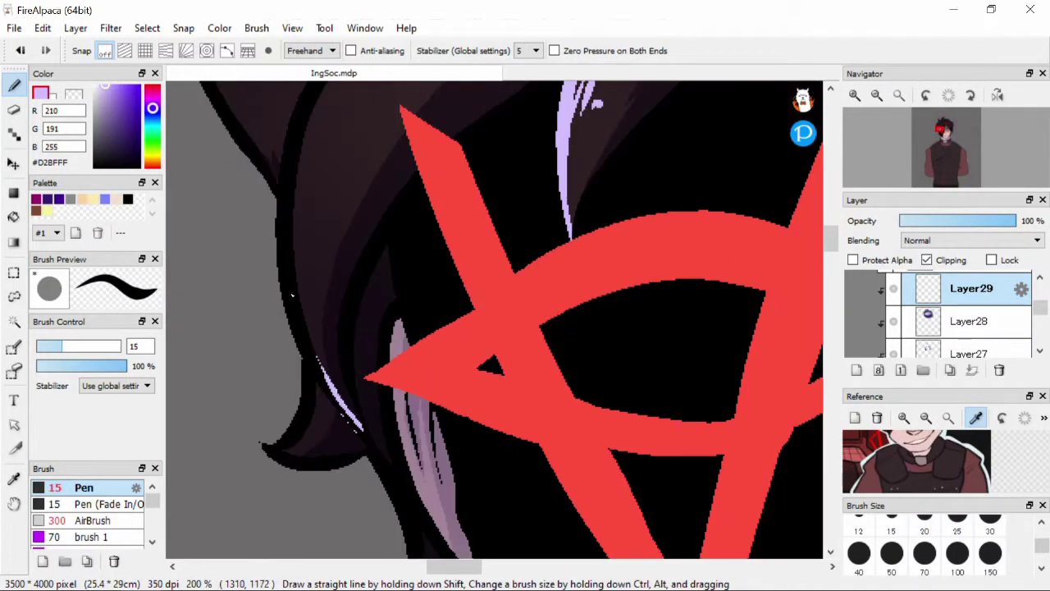
pyautogui.moveTo(326, 379); pyautogui.dragTo(298, 288)
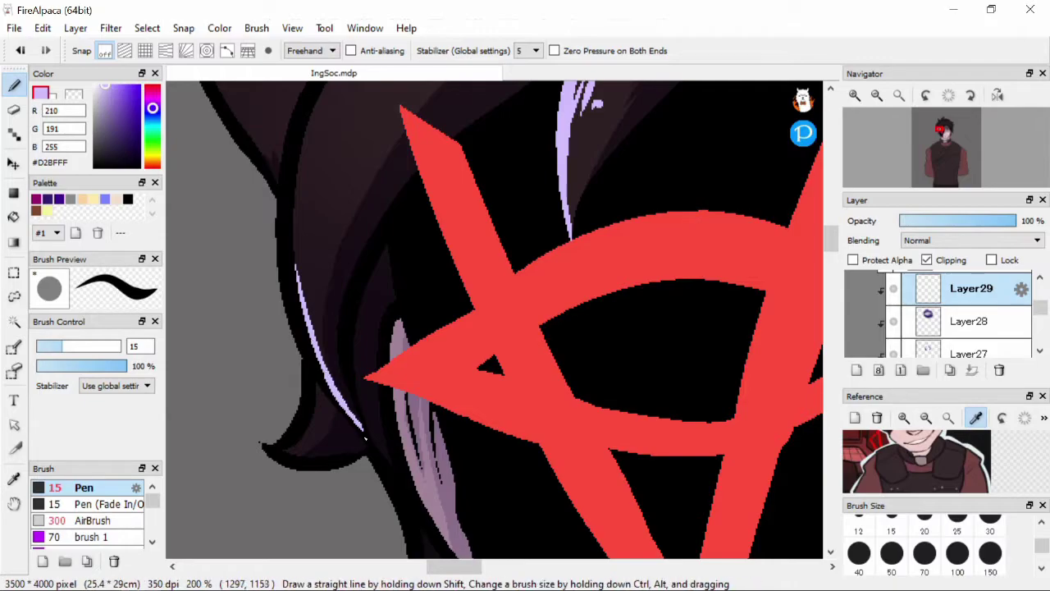
pyautogui.scroll(2, 802, 282)
pyautogui.moveTo(300, 336); pyautogui.dragTo(367, 128)
pyautogui.scroll(-3, 710, 124)
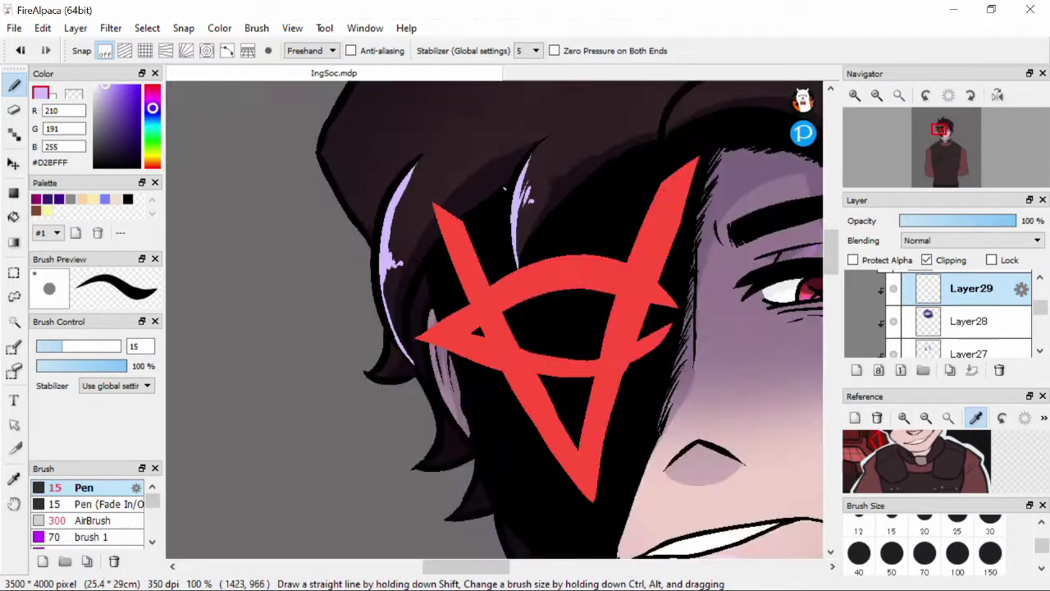
# Step: Highlight the large fringe lock across the forehead and the strands beside the visible eye, refining the strokes where the strands meet
pyautogui.scroll(1, 691, 168)
pyautogui.moveTo(662, 170); pyautogui.dragTo(737, 272)
pyautogui.hotkey('ctrl', 'z')
pyautogui.moveTo(656, 164)
pyautogui.mouseDown()
pyautogui.moveTo(686, 183)
pyautogui.moveTo(748, 291)
pyautogui.mouseUp()
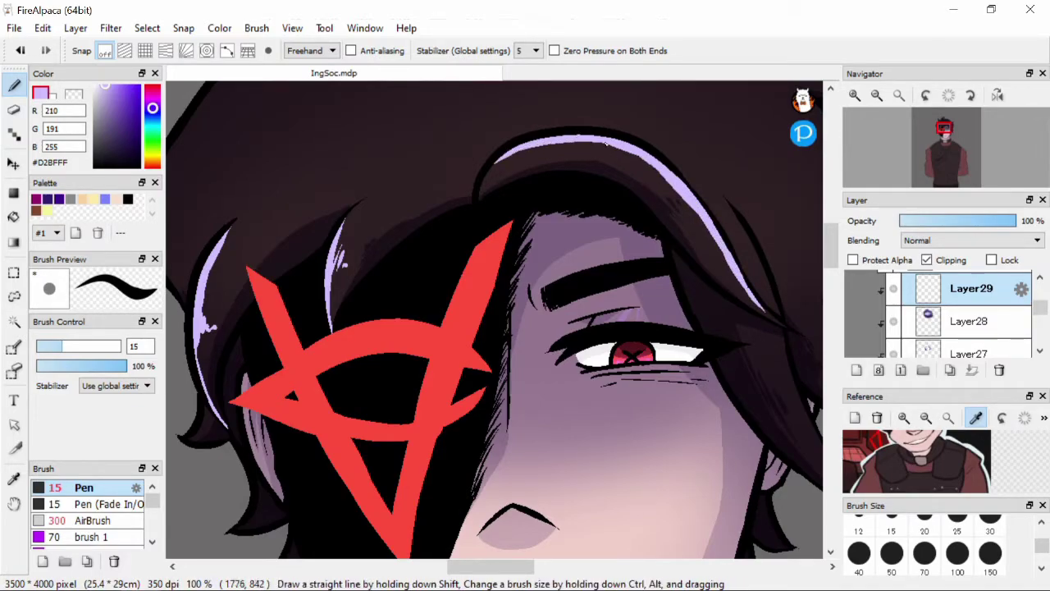
pyautogui.hscroll(2, 681, 220)
pyautogui.moveTo(654, 217); pyautogui.dragTo(745, 455)
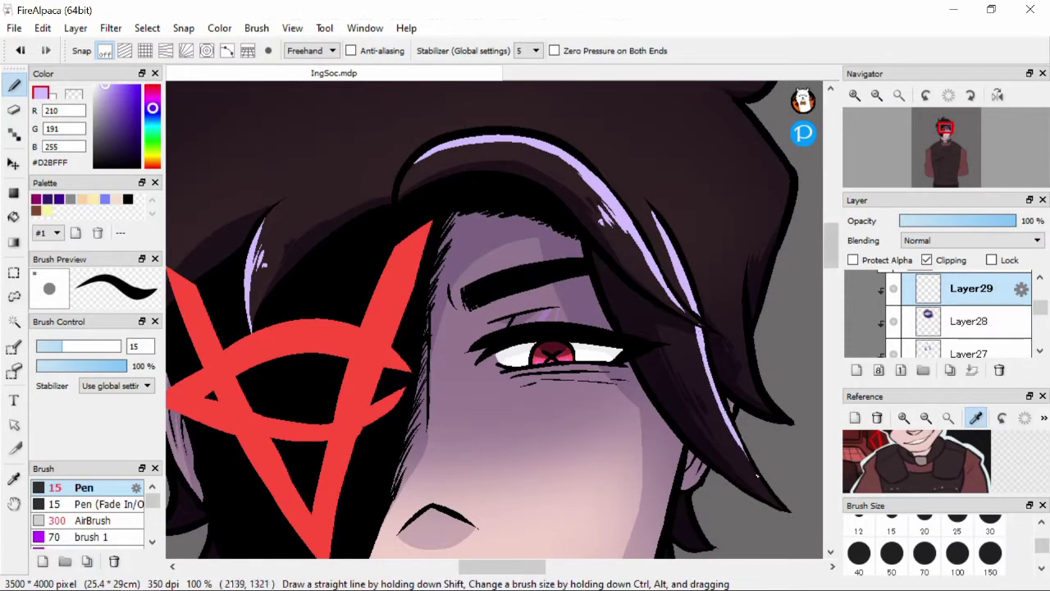
pyautogui.scroll(2, 710, 256)
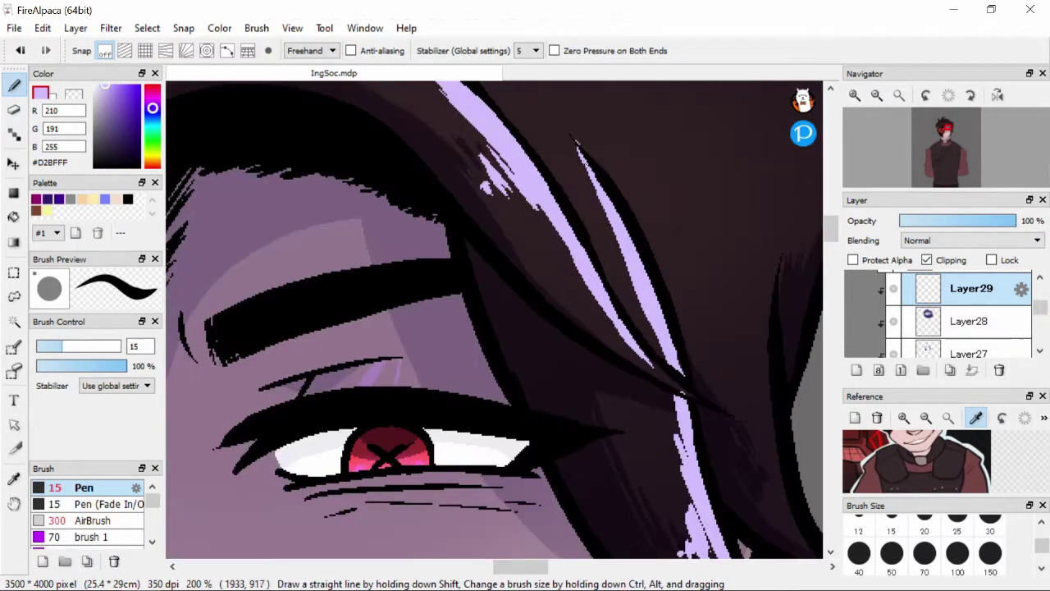
pyautogui.scroll(2, 677, 393)
pyautogui.press('e')
pyautogui.press('b')
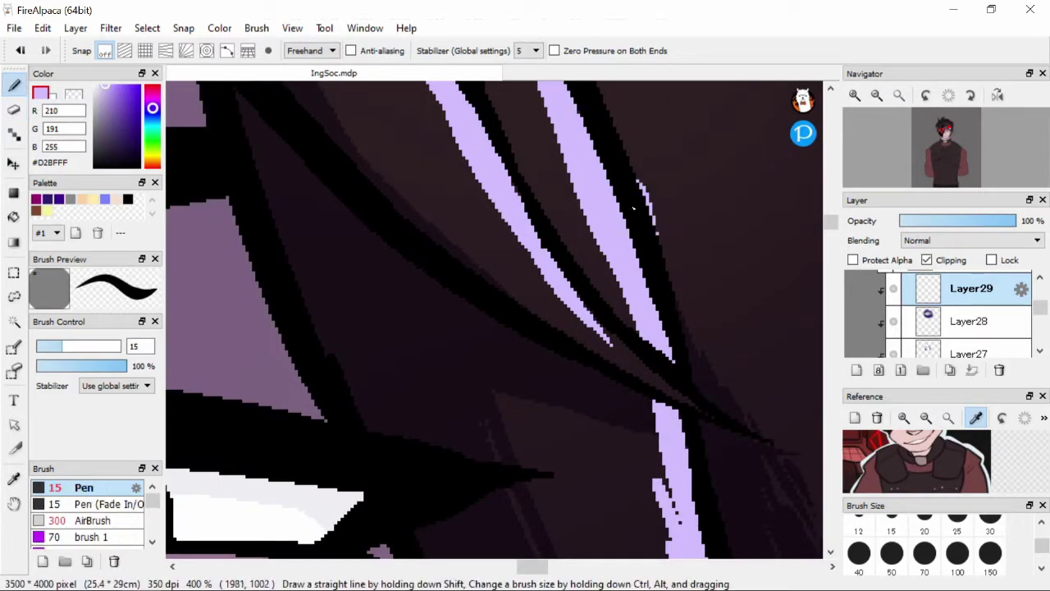
# Step: Highlight the hair's outer edge on the eyepatch side and the small flick by the ear, tidying the strokes with the Eraser
pyautogui.scroll(-5, 628, 208)
pyautogui.moveTo(379, 186); pyautogui.dragTo(320, 283)
pyautogui.moveTo(405, 156); pyautogui.dragTo(325, 294)
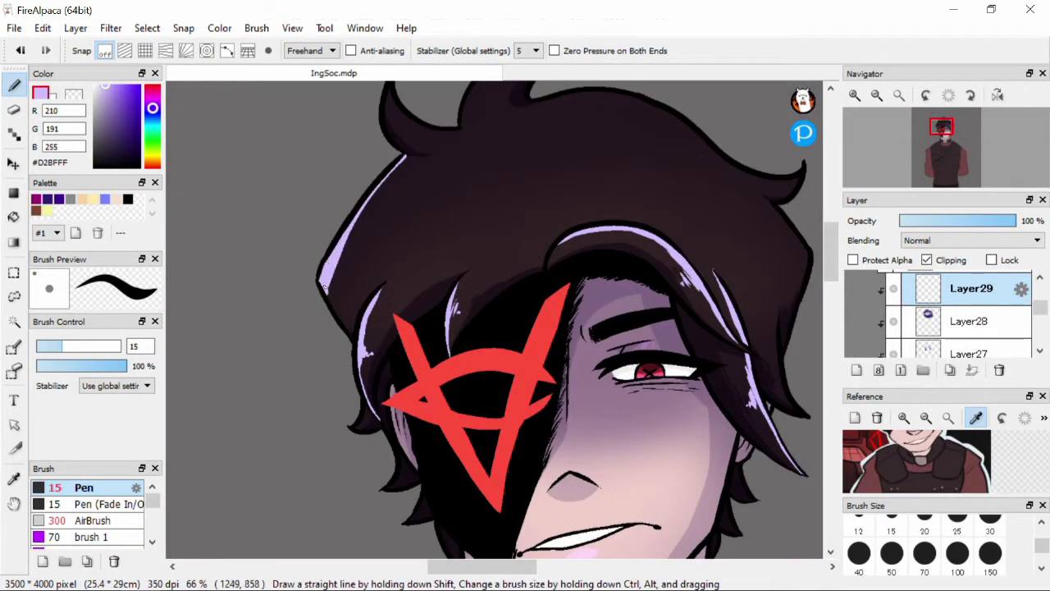
pyautogui.scroll(3, 378, 252)
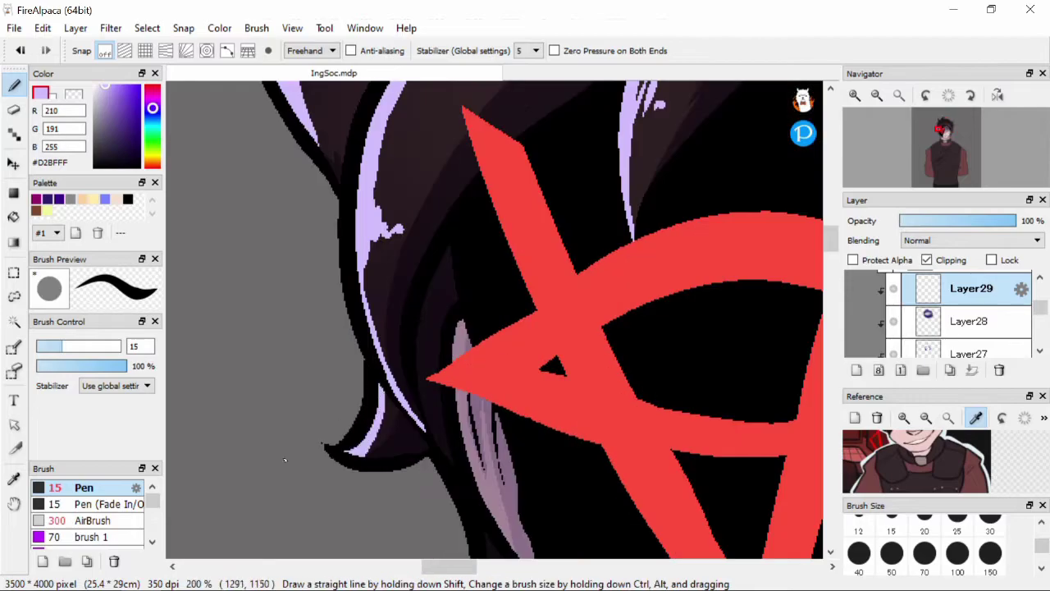
pyautogui.scroll(2, 383, 392)
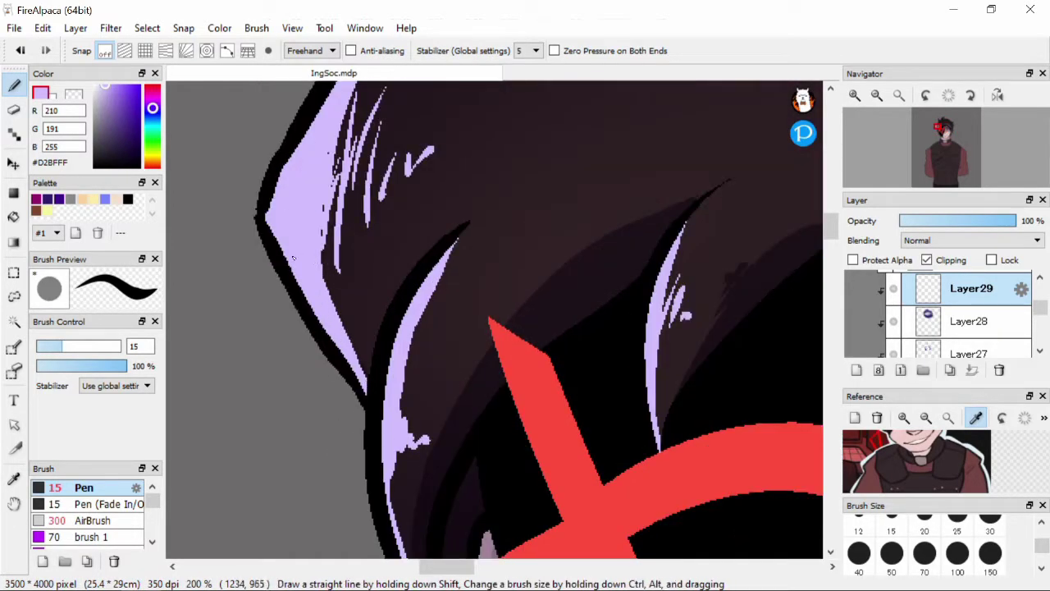
pyautogui.press('e')
pyautogui.scroll(-3, 280, 367)
pyautogui.press('b')
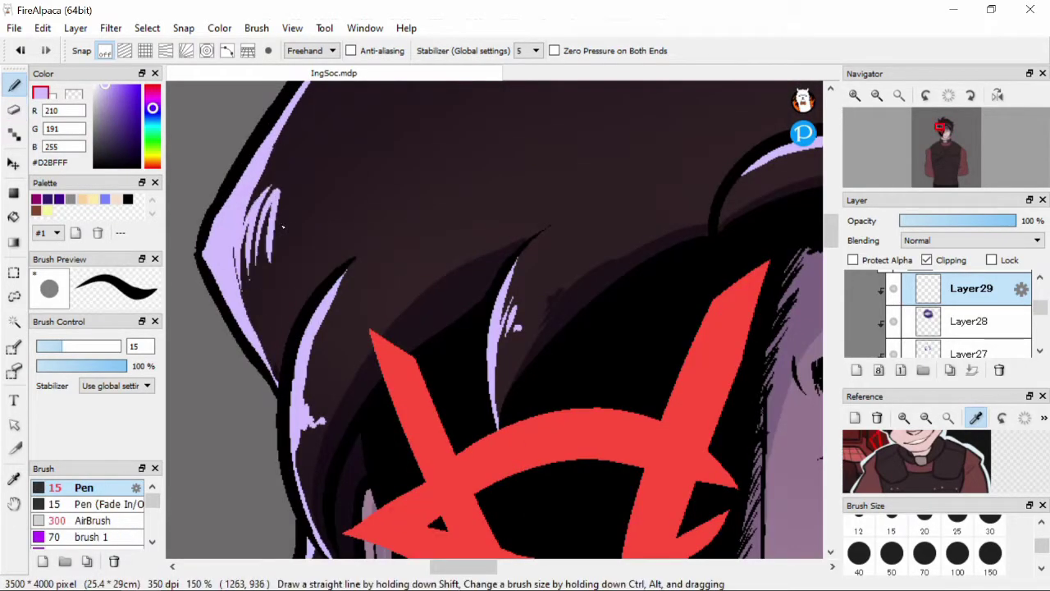
# Step: Paint #D2BFFF highlights on the curved hair tufts at the top of the head
pyautogui.scroll(-2, 328, 205)
pyautogui.scroll(2, 356, 148)
pyautogui.moveTo(362, 197); pyautogui.dragTo(500, 271)
pyautogui.scroll(-2, 492, 328)
pyautogui.scroll(2, 493, 328)
pyautogui.moveTo(377, 345); pyautogui.dragTo(582, 181)
pyautogui.moveTo(476, 205); pyautogui.dragTo(385, 307)
pyautogui.scroll(-4, 627, 248)
pyautogui.scroll(4, 627, 248)
# Step: Highlight the crown's contour towards the outward flick and the hair's outer edge beside the visible eye with textured strokes
pyautogui.moveTo(256, 103)
pyautogui.mouseDown()
pyautogui.moveTo(500, 209)
pyautogui.moveTo(622, 195)
pyautogui.mouseUp()
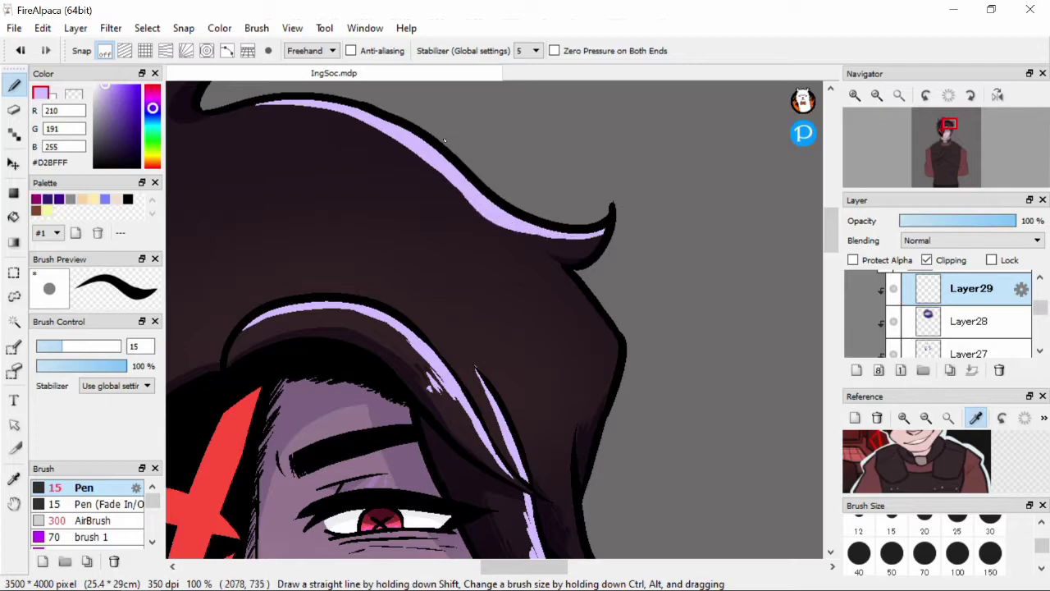
pyautogui.hotkey('ctrl', 'z')
pyautogui.moveTo(366, 136); pyautogui.dragTo(434, 181)
pyautogui.moveTo(384, 146); pyautogui.dragTo(446, 192)
pyautogui.scroll(-4, 450, 202)
pyautogui.scroll(4, 492, 246)
pyautogui.moveTo(506, 337); pyautogui.dragTo(498, 258)
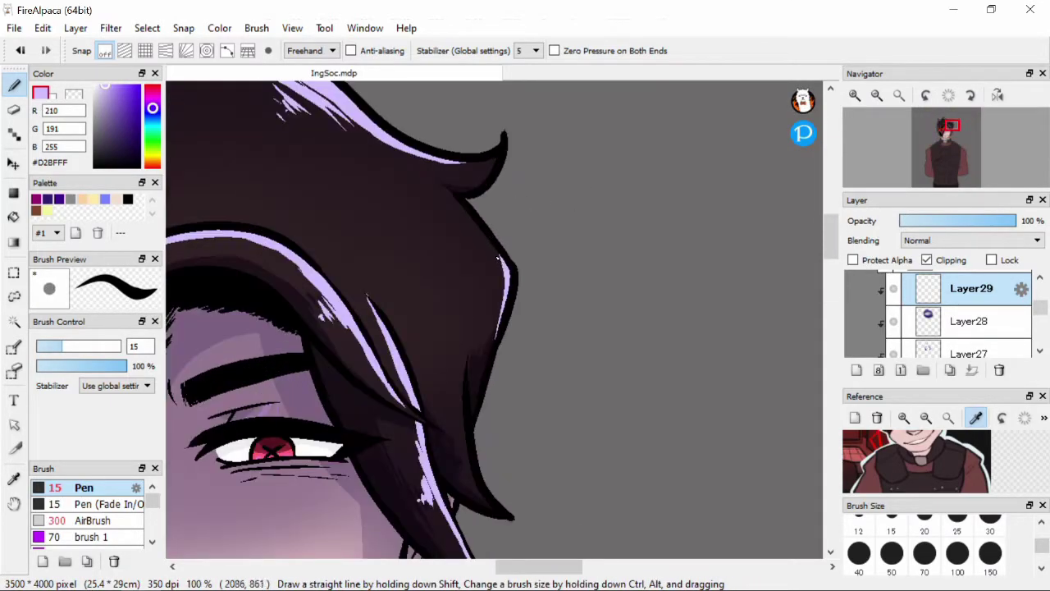
pyautogui.moveTo(492, 385); pyautogui.dragTo(502, 297)
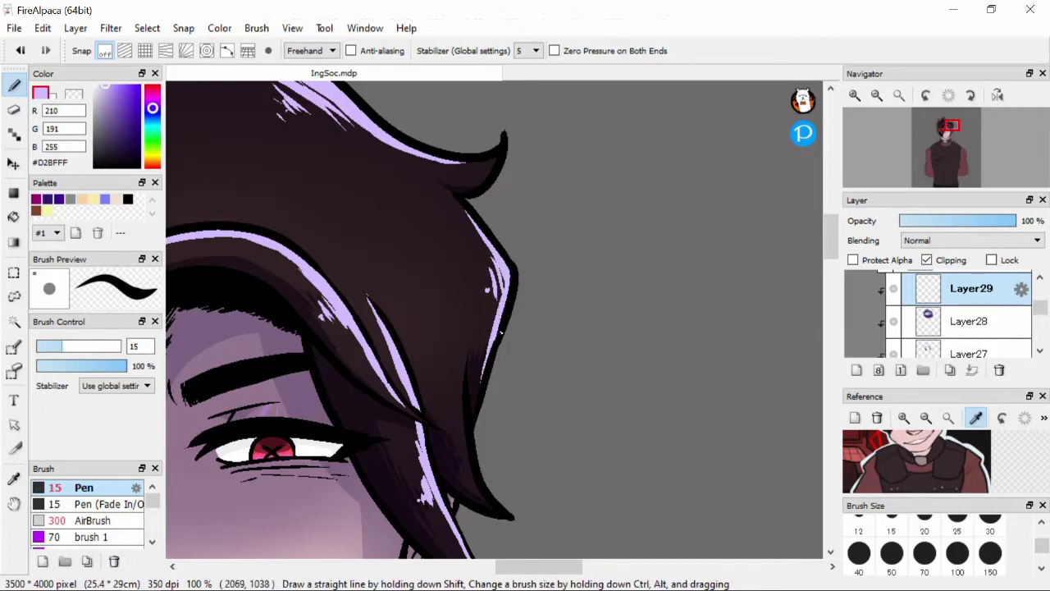
# Step: Change the hair highlight layer's blending mode and lower its opacity for a faint sheen
pyautogui.scroll(-5, 492, 295)
pyautogui.click(971, 241)
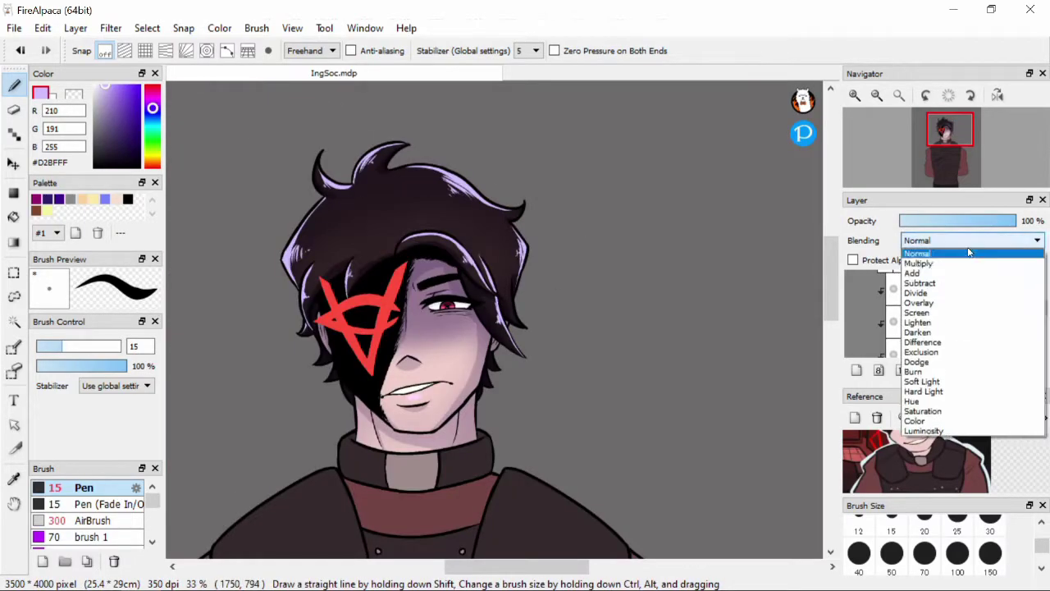
pyautogui.click(911, 251)
pyautogui.moveTo(950, 221); pyautogui.dragTo(922, 222)
pyautogui.scroll(2, 267, 248)
pyautogui.scroll(-2, 267, 248)
pyautogui.scroll(2, 266, 248)
pyautogui.scroll(-10, 960, 320)
# Step: Add a clipped layer above Layer14 and paint a #321B6E fold shadow on the upper sleeve beside the INGSOC armour plate
pyautogui.click(963, 330)
pyautogui.scroll(-4, 821, 265)
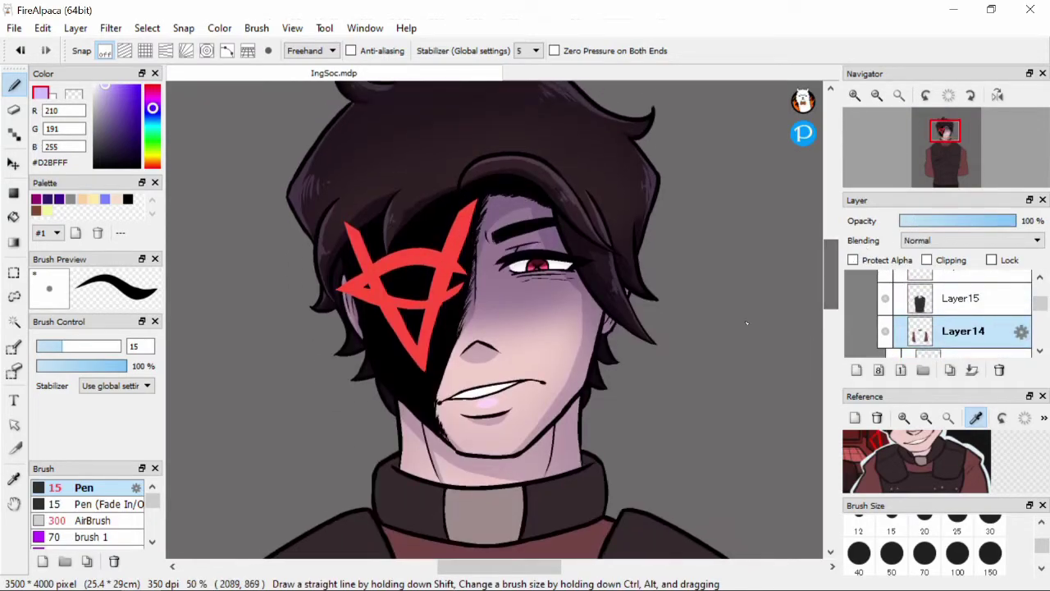
pyautogui.hotkey('ctrl', 'shift', 'n')
pyautogui.click(47, 199)
pyautogui.scroll(5, 711, 220)
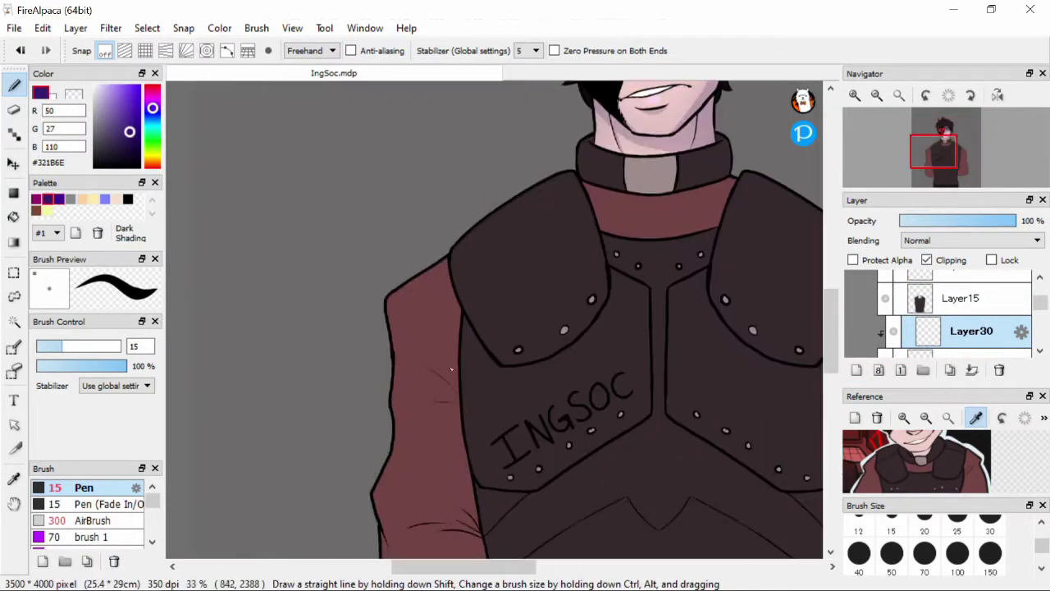
pyautogui.scroll(2, 485, 321)
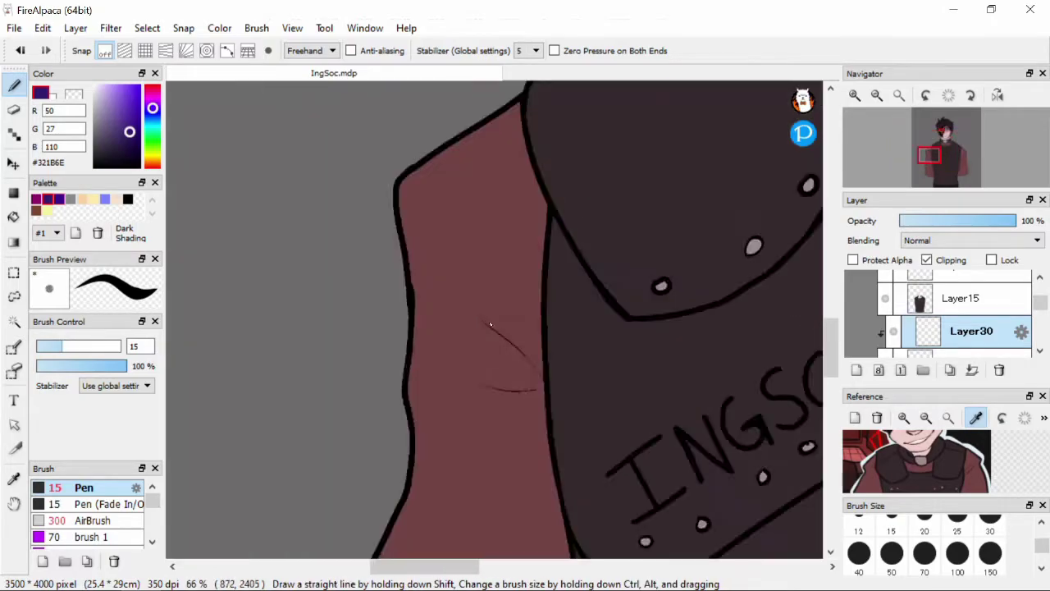
pyautogui.moveTo(415, 266)
pyautogui.mouseDown()
pyautogui.moveTo(595, 442)
pyautogui.moveTo(504, 369)
pyautogui.moveTo(432, 289)
pyautogui.moveTo(481, 366)
pyautogui.moveTo(469, 347)
pyautogui.moveTo(600, 447)
pyautogui.mouseUp()
pyautogui.moveTo(422, 287); pyautogui.dragTo(450, 420)
pyautogui.hotkey('ctrl', 'z')
pyautogui.moveTo(415, 269)
pyautogui.mouseDown()
pyautogui.moveTo(451, 411)
pyautogui.moveTo(558, 449)
pyautogui.mouseUp()
pyautogui.moveTo(451, 361)
pyautogui.mouseDown()
pyautogui.moveTo(517, 442)
pyautogui.moveTo(567, 451)
pyautogui.mouseUp()
# Step: Erase the shadow that spills past the upper sleeve's fold lines with the 15 px Eraser
pyautogui.press('e')
pyautogui.scroll(2, 517, 443)
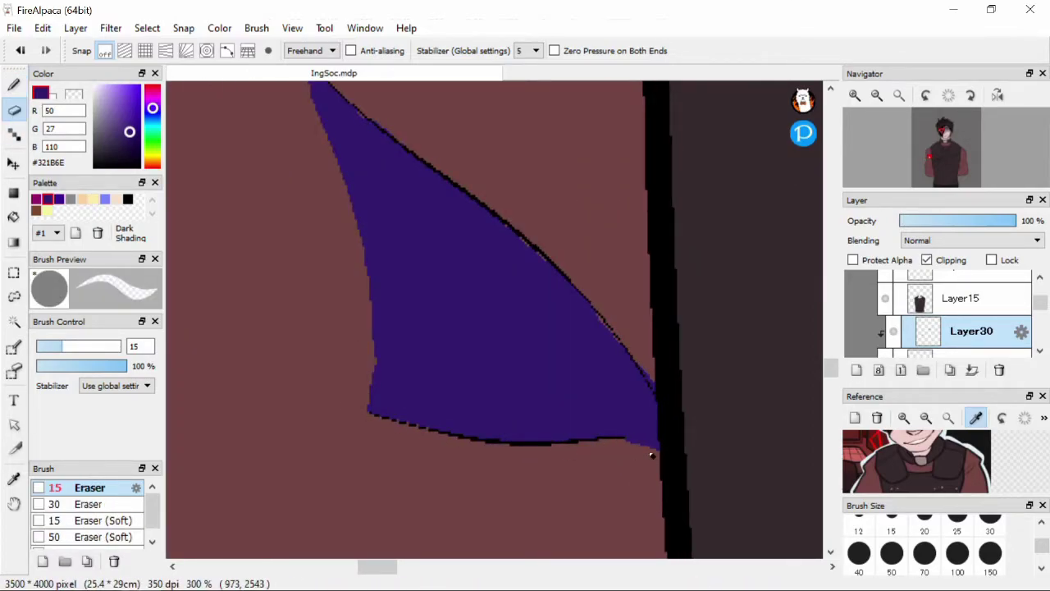
pyautogui.moveTo(686, 468); pyautogui.dragTo(476, 265)
pyautogui.scroll(-3, 476, 265)
# Step: Extend the sleeve shadow down along the armour's edge to the short folds at the inner elbow
pyautogui.press('p')
pyautogui.scroll(3, 529, 423)
pyautogui.moveTo(529, 423)
pyautogui.mouseDown()
pyautogui.moveTo(512, 459)
pyautogui.moveTo(569, 488)
pyautogui.moveTo(558, 464)
pyautogui.moveTo(585, 479)
pyautogui.moveTo(541, 464)
pyautogui.moveTo(525, 481)
pyautogui.moveTo(565, 451)
pyautogui.mouseUp()
pyautogui.scroll(-3, 520, 478)
pyautogui.scroll(-2, 541, 369)
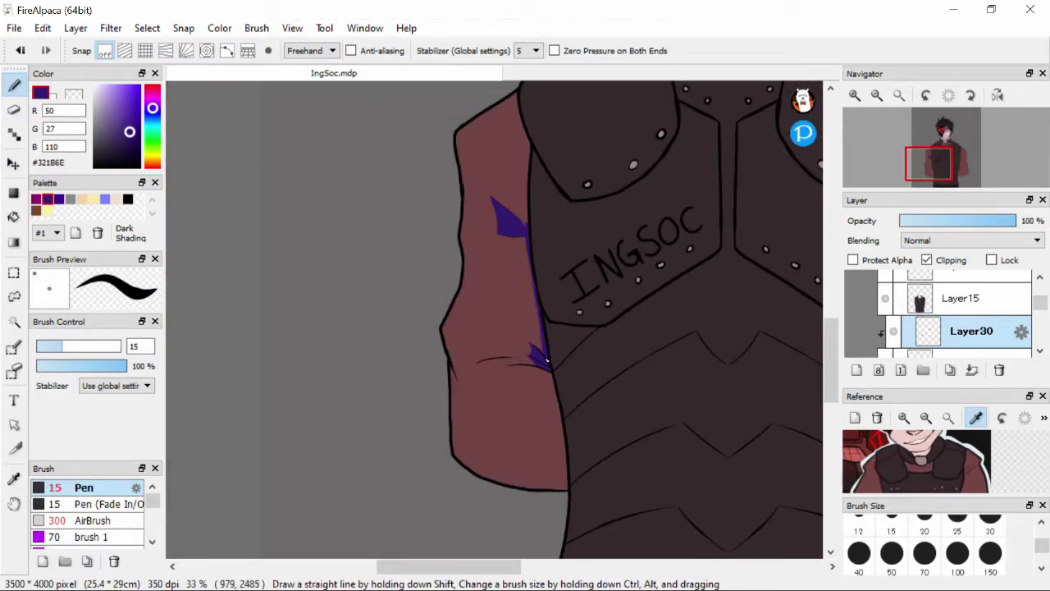
pyautogui.scroll(2, 547, 358)
pyautogui.moveTo(531, 367); pyautogui.dragTo(536, 275)
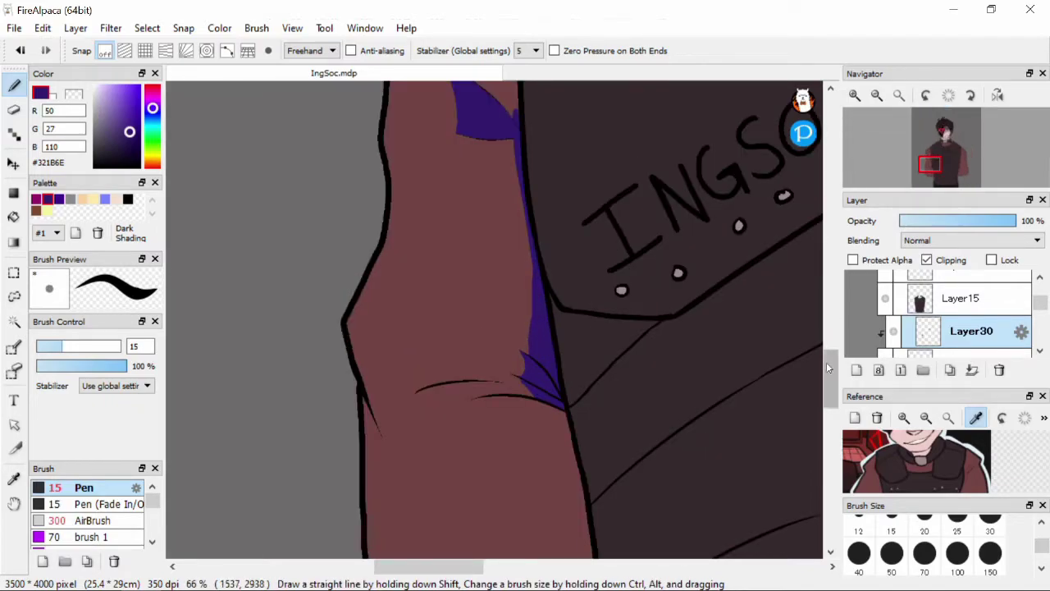
# Step: Paint thin tapering shadows along the two long crease lines at the inner elbow
pyautogui.scroll(3, 536, 275)
pyautogui.moveTo(411, 345)
pyautogui.mouseDown()
pyautogui.moveTo(615, 317)
pyautogui.moveTo(471, 325)
pyautogui.mouseUp()
pyautogui.hotkey('ctrl', 'z')
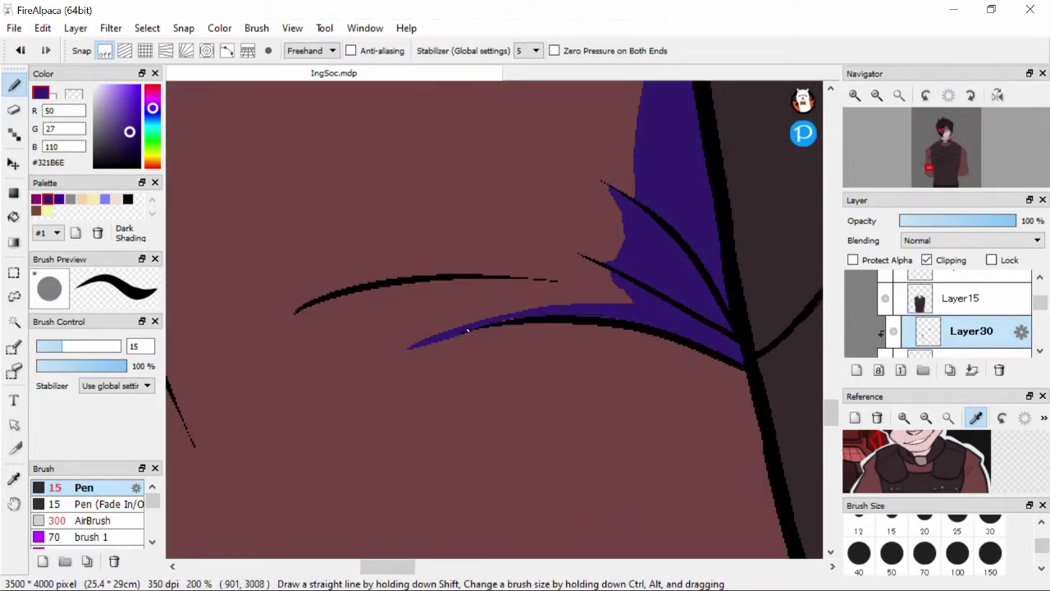
pyautogui.moveTo(548, 309); pyautogui.dragTo(391, 346)
pyautogui.moveTo(426, 271); pyautogui.dragTo(291, 311)
pyautogui.hotkey('ctrl', 'z')
pyautogui.moveTo(459, 274)
pyautogui.mouseDown()
pyautogui.moveTo(530, 281)
pyautogui.moveTo(310, 303)
pyautogui.moveTo(513, 268)
pyautogui.mouseUp()
pyautogui.hotkey('ctrl', 'z')
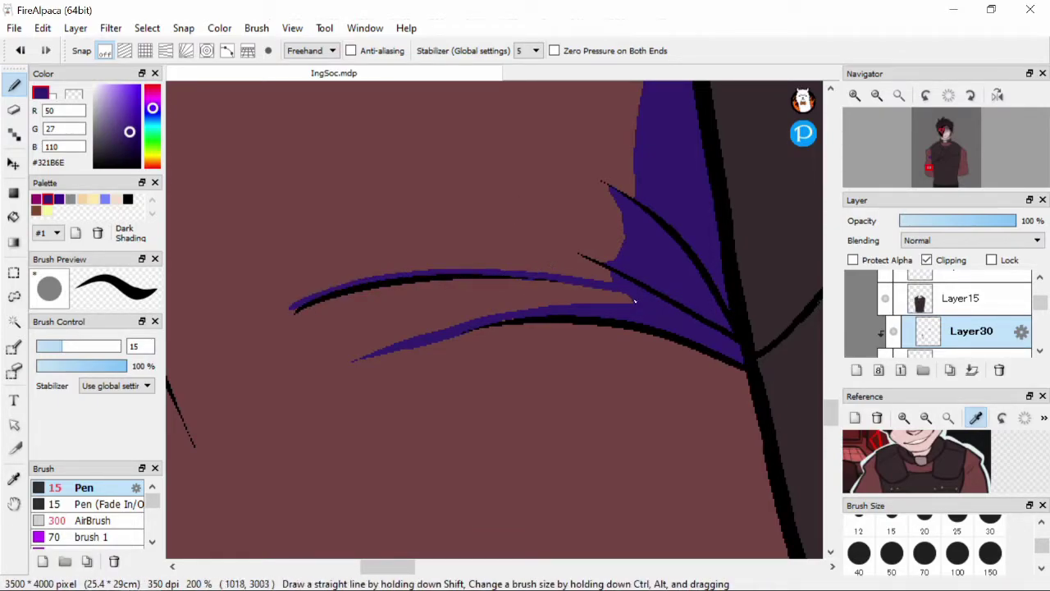
# Step: Shade the outer elbow crease, and fill a #321B6E shadow band along the bottom of the same sleeve
pyautogui.scroll(-2, 654, 321)
pyautogui.scroll(1, 654, 321)
pyautogui.moveTo(428, 246); pyautogui.dragTo(472, 365)
pyautogui.scroll(-5, 471, 361)
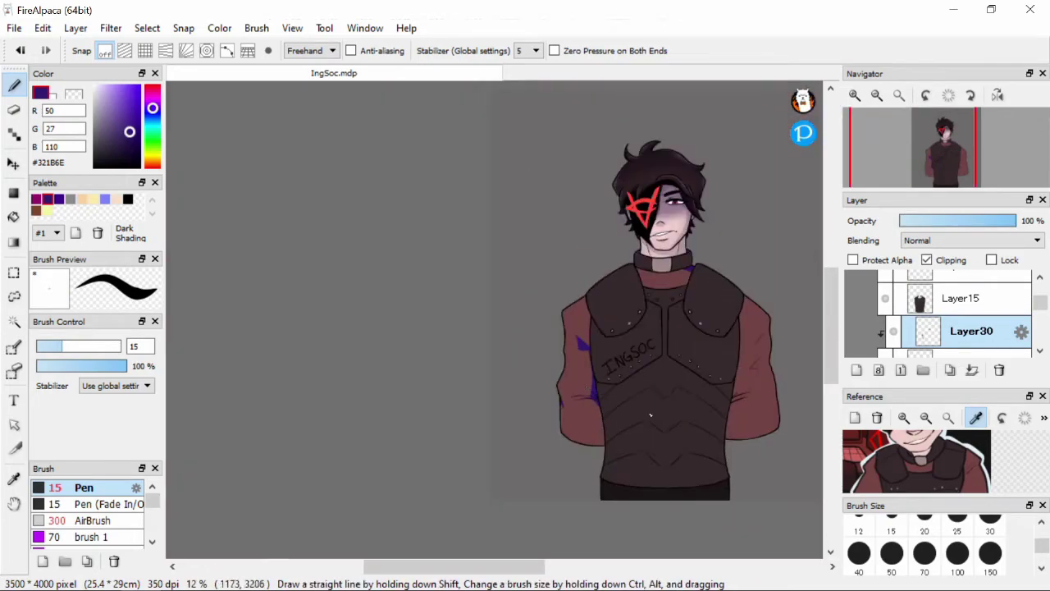
pyautogui.scroll(2, 377, 450)
pyautogui.press('g')
pyautogui.click(453, 487)
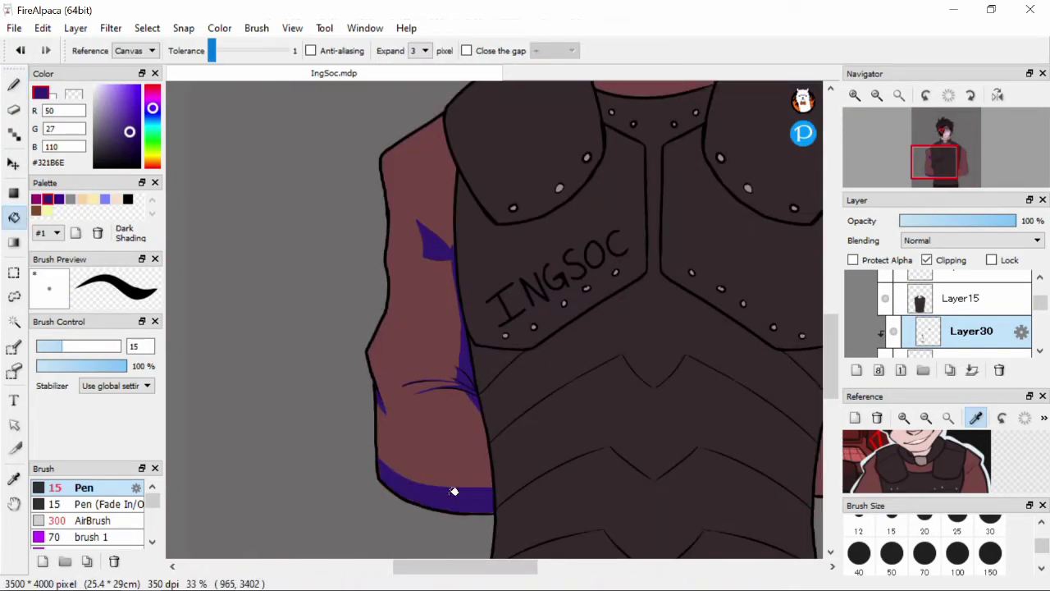
# Step: Paint a pointed fold shadow on the opposite sleeve's upper outer edge and trim it with the Eraser
pyautogui.press('b')
pyautogui.scroll(-1, 453, 488)
pyautogui.scroll(5, 667, 262)
pyautogui.moveTo(725, 103)
pyautogui.mouseDown()
pyautogui.moveTo(633, 265)
pyautogui.moveTo(499, 418)
pyautogui.moveTo(504, 443)
pyautogui.moveTo(704, 212)
pyautogui.mouseUp()
pyautogui.press('e')
pyautogui.moveTo(525, 392)
pyautogui.mouseDown()
pyautogui.moveTo(501, 456)
pyautogui.moveTo(733, 246)
pyautogui.mouseUp()
pyautogui.scroll(-3, 691, 403)
# Step: Close off the V-shaped fold on the opposite sleeve with a curved edge and fill it with #321B6E
pyautogui.press('b')
pyautogui.scroll(4, 624, 427)
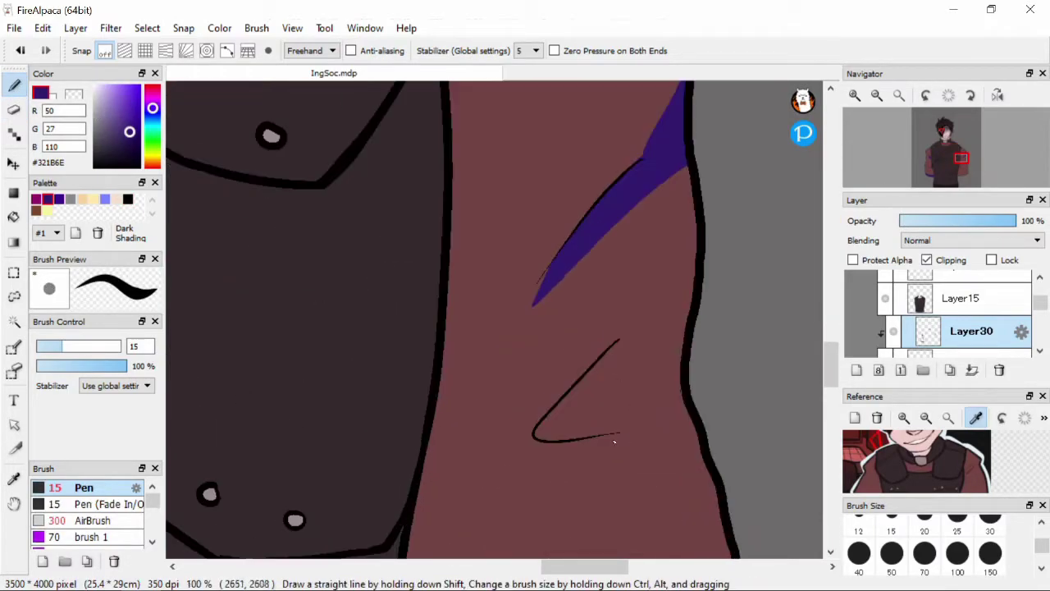
pyautogui.moveTo(623, 230); pyautogui.dragTo(628, 411)
pyautogui.press('g')
pyautogui.press('b')
pyautogui.scroll(3, 640, 435)
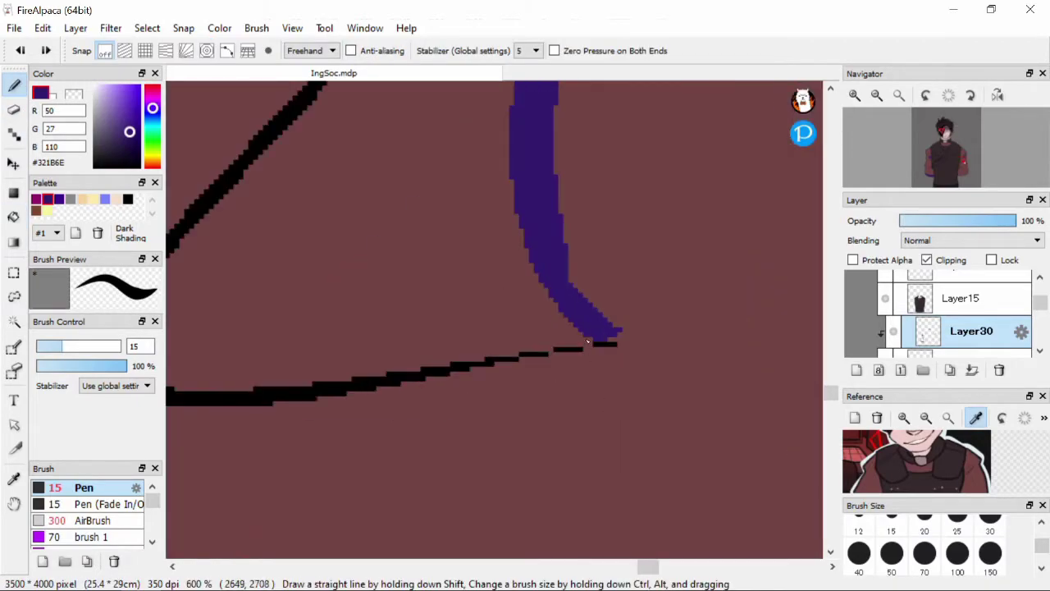
pyautogui.moveTo(550, 349); pyautogui.dragTo(578, 337)
pyautogui.press('g')
pyautogui.click(492, 246)
# Step: Erase the shadow colour spilling outside the V-shaped fold's lines with the 15 px Eraser
pyautogui.scroll(-1, 493, 246)
pyautogui.press('e')
pyautogui.moveTo(568, 377); pyautogui.dragTo(322, 430)
pyautogui.moveTo(538, 315); pyautogui.dragTo(447, 332)
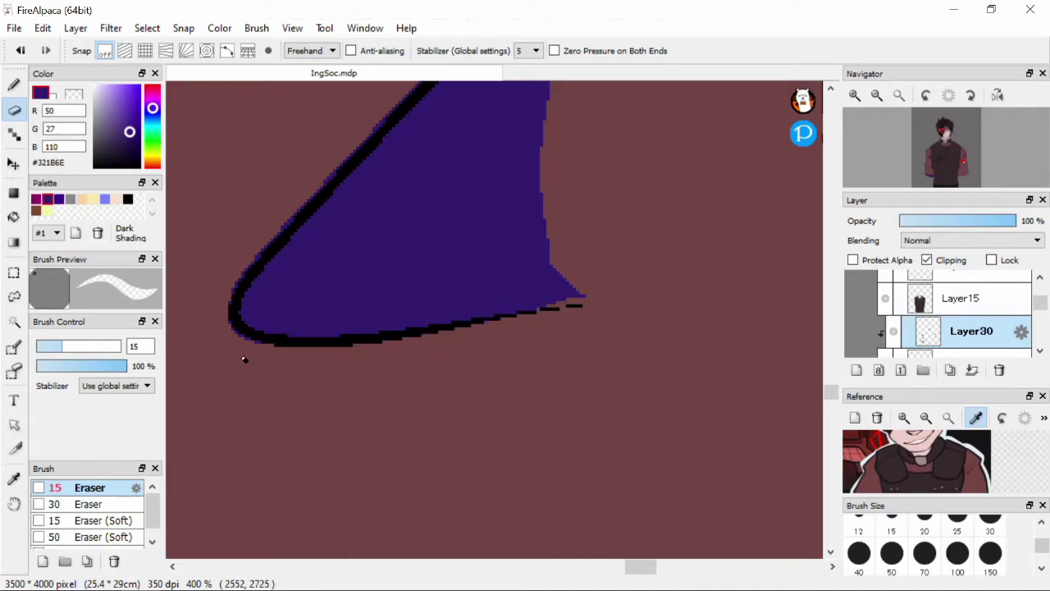
pyautogui.moveTo(223, 302); pyautogui.dragTo(375, 134)
pyautogui.scroll(-5, 328, 211)
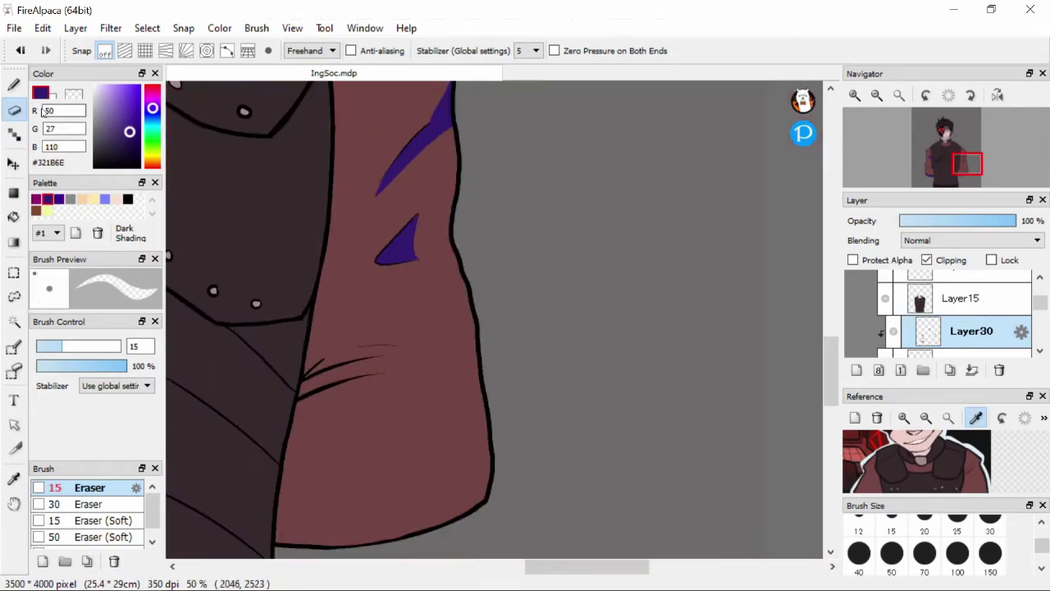
# Step: Paint #321B6E shadow beside the vest and along the elbow crease lines on the opposite sleeve with the 15 px Pen
pyautogui.press('b')
pyautogui.moveTo(322, 266); pyautogui.dragTo(327, 357)
pyautogui.scroll(2, 329, 312)
pyautogui.moveTo(343, 297); pyautogui.dragTo(451, 261)
pyautogui.moveTo(367, 256); pyautogui.dragTo(474, 240)
pyautogui.moveTo(359, 297)
pyautogui.mouseDown()
pyautogui.moveTo(325, 315)
pyautogui.moveTo(330, 337)
pyautogui.moveTo(335, 305)
pyautogui.moveTo(324, 328)
pyautogui.mouseUp()
pyautogui.moveTo(437, 300); pyautogui.dragTo(370, 312)
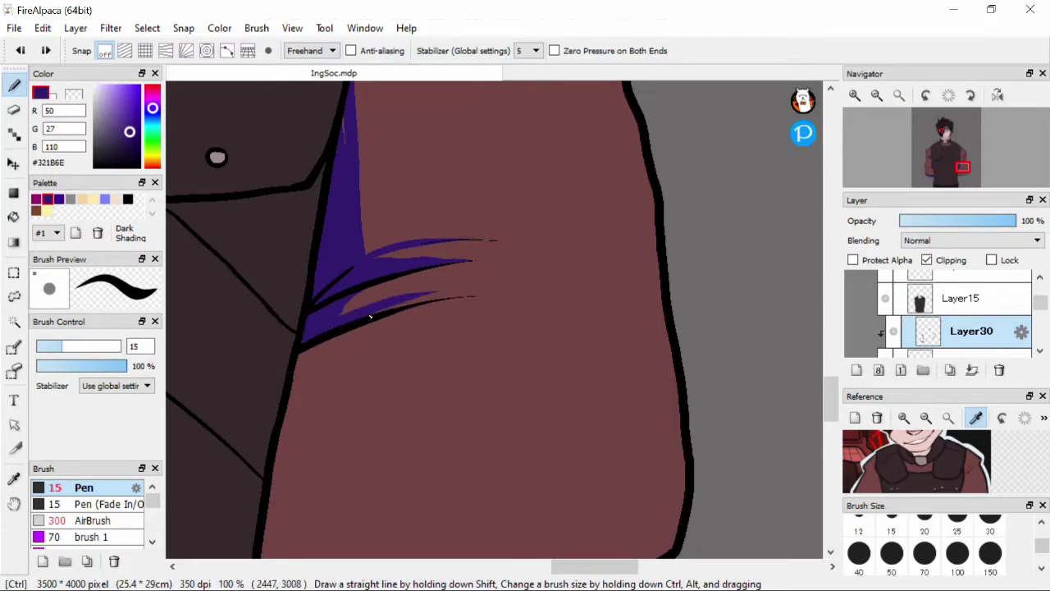
# Step: Outline a curved shadow band along the bottom of the opposite sleeve and fill it with #321B6E
pyautogui.scroll(-2, 514, 204)
pyautogui.press('g')
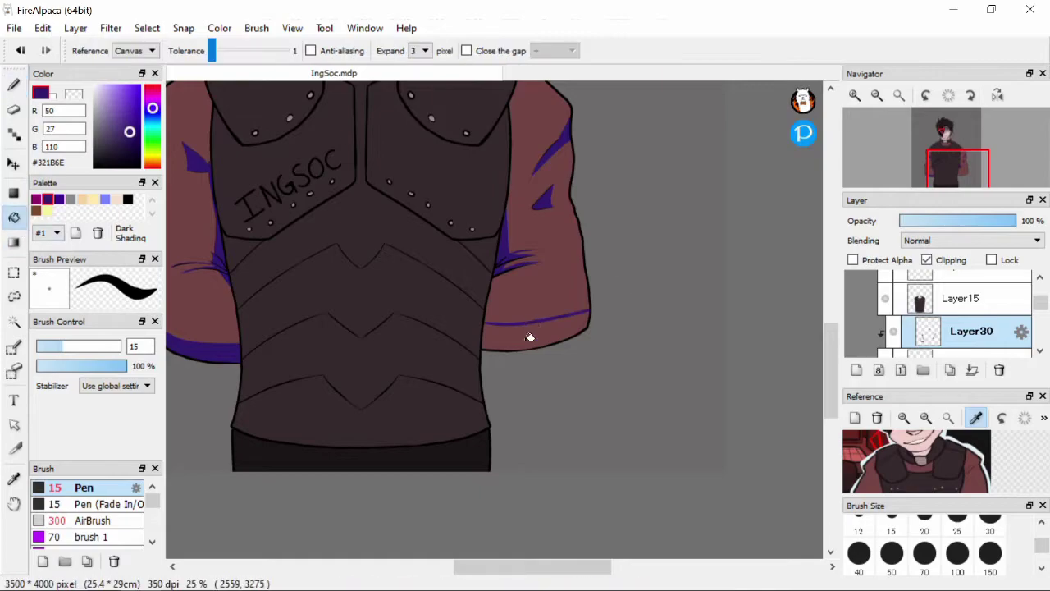
pyautogui.scroll(6, 258, 223)
pyautogui.press('b')
pyautogui.press('g')
# Step: Add a small pointed shadow on the first sleeve's outer edge and shade the shirt's shoulder corners below the collar
pyautogui.press('b')
pyautogui.scroll(-4, 332, 320)
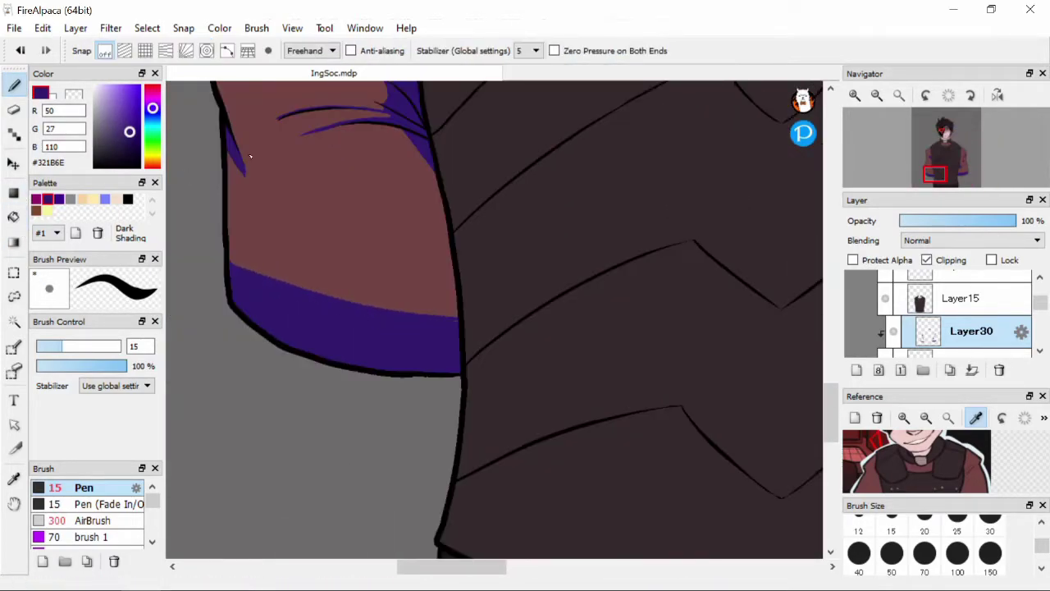
pyautogui.scroll(1, 573, 189)
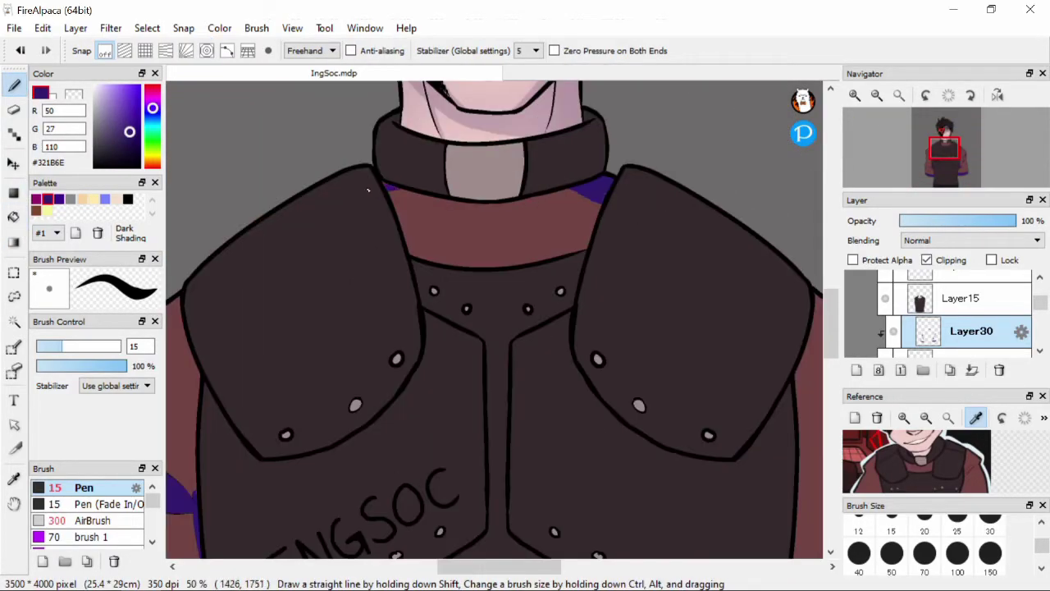
# Step: Set the shirt's fold-shadow layer to Multiply blending at 21% opacity
pyautogui.scroll(-3, 398, 178)
pyautogui.click(971, 240)
pyautogui.click(952, 263)
pyautogui.moveTo(944, 221); pyautogui.dragTo(926, 224)
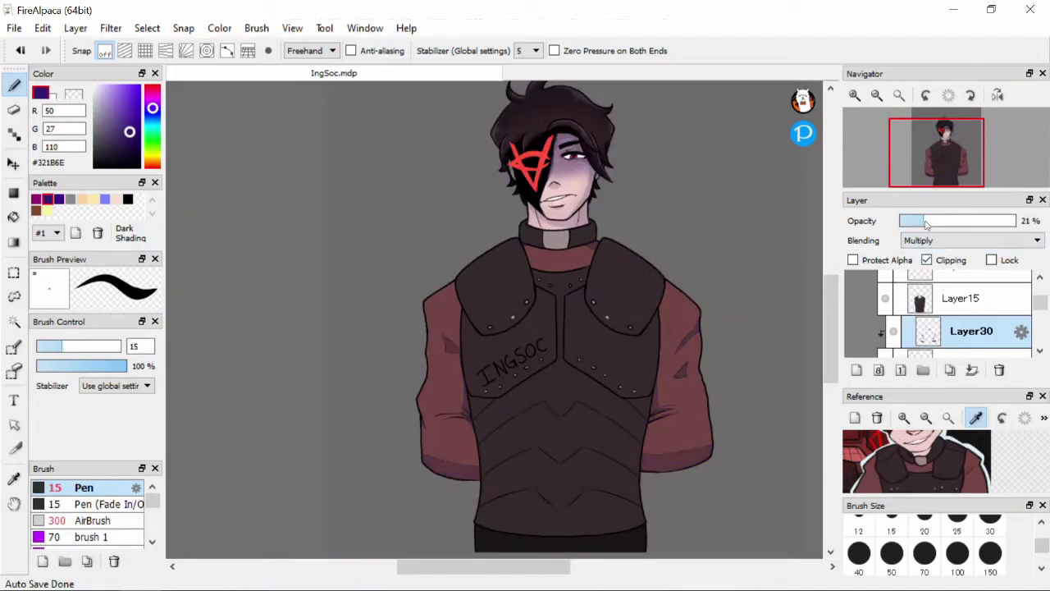
# Step: Add a clipped layer and airbrush #321B6E at 1000 px over the lower sleeves and along their inner edges
pyautogui.click(857, 370)
pyautogui.click(131, 520)
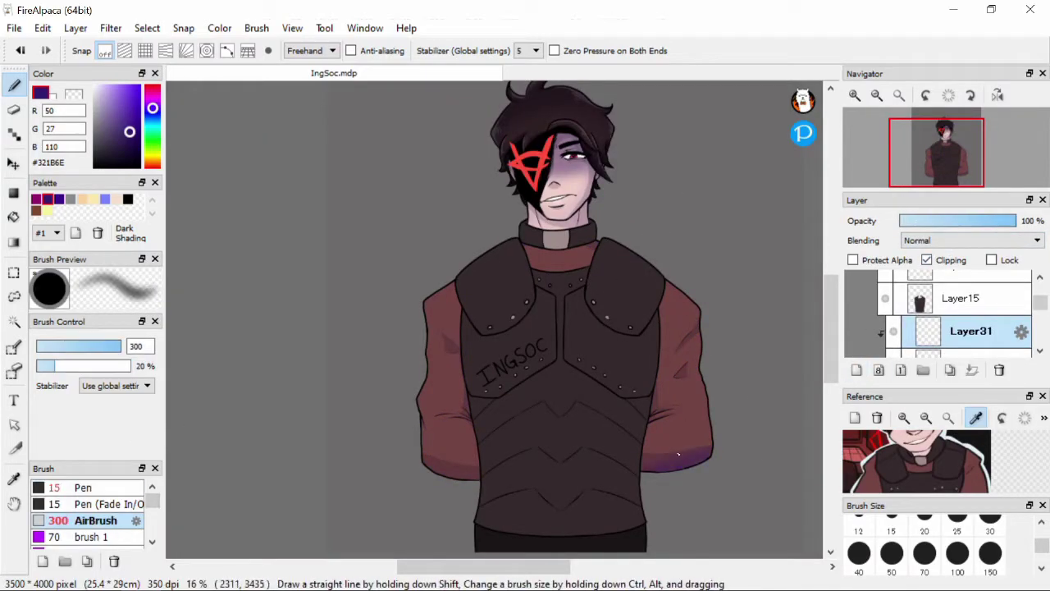
pyautogui.moveTo(460, 443); pyautogui.dragTo(681, 443)
pyautogui.moveTo(451, 311); pyautogui.dragTo(459, 443)
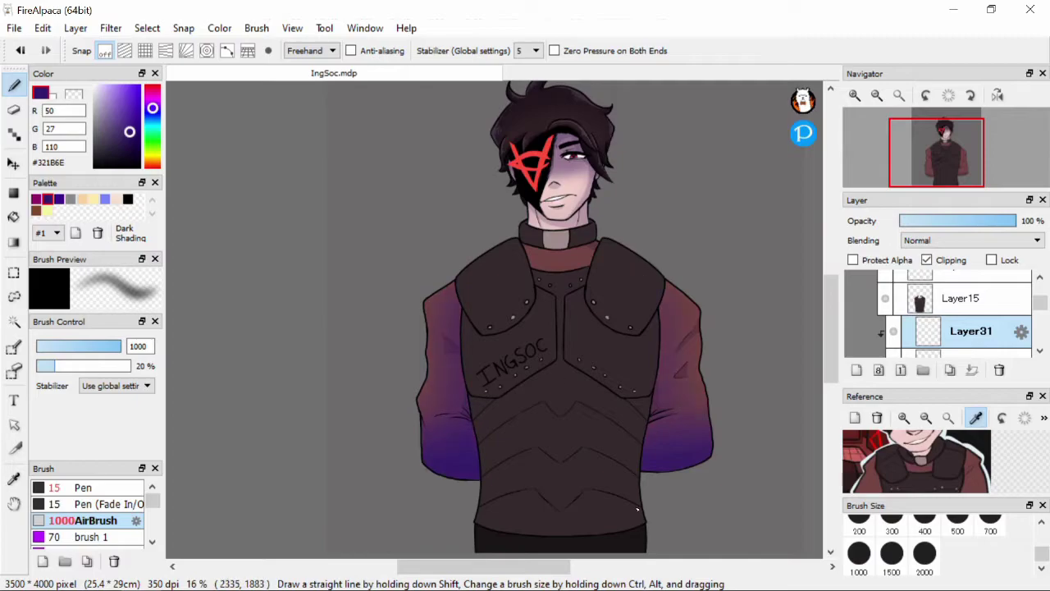
# Step: Set the airbrushed sleeve shading layer to Multiply blending at 41% opacity
pyautogui.click(970, 240)
pyautogui.click(952, 263)
pyautogui.moveTo(1015, 221); pyautogui.dragTo(959, 222)
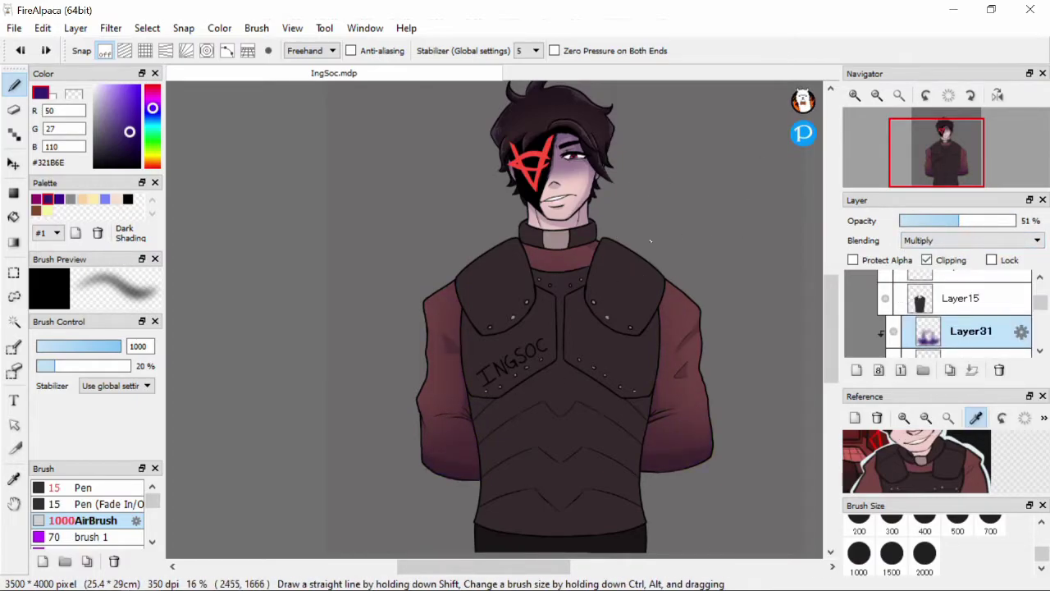
pyautogui.click(942, 141)
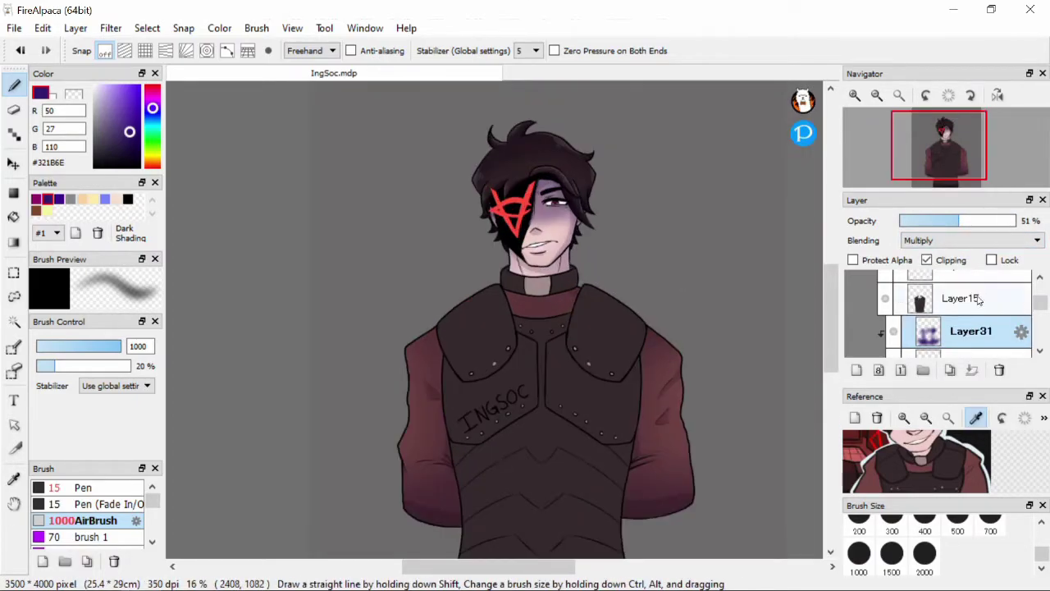
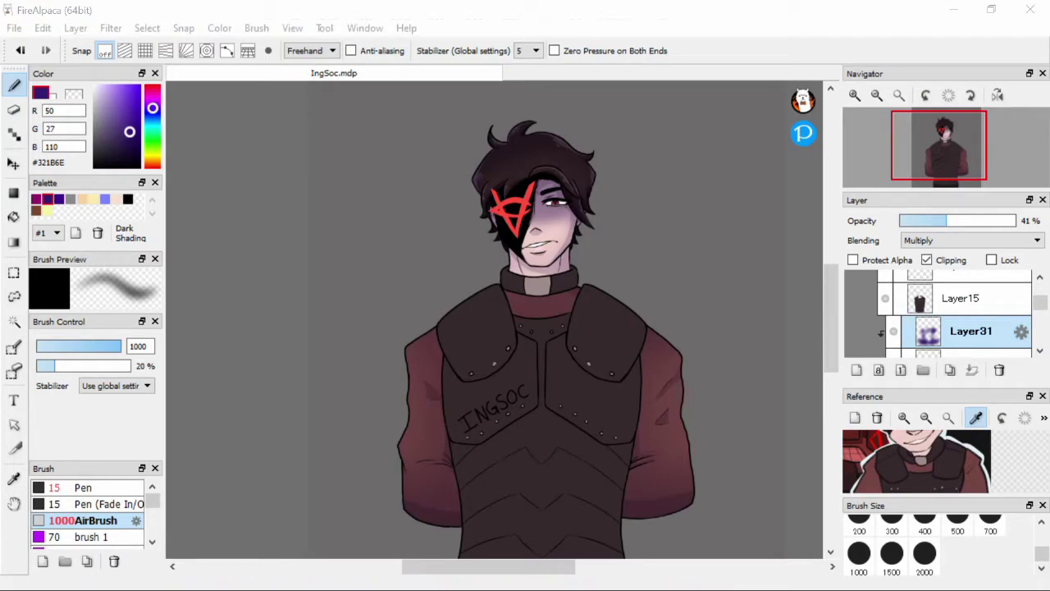
# Step: Add a clipped layer above the vest layer and draw a diagonal 15 px #321B6E shadow boundary across each shoulder pad
pyautogui.scroll(2, 835, 304)
pyautogui.hotkey('ctrl', 'shift', 'n')
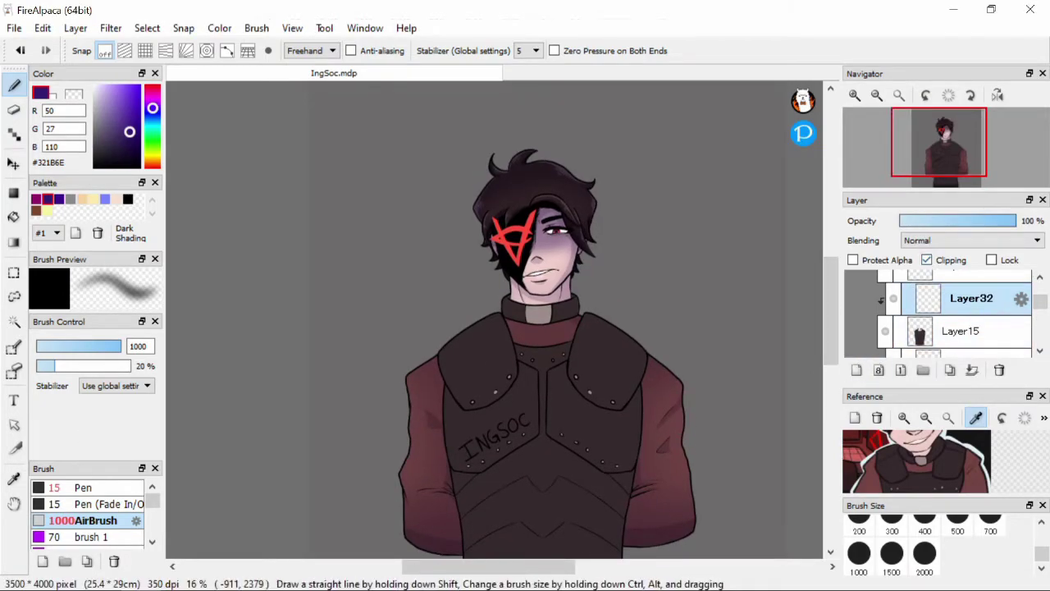
pyautogui.scroll(4, 625, 306)
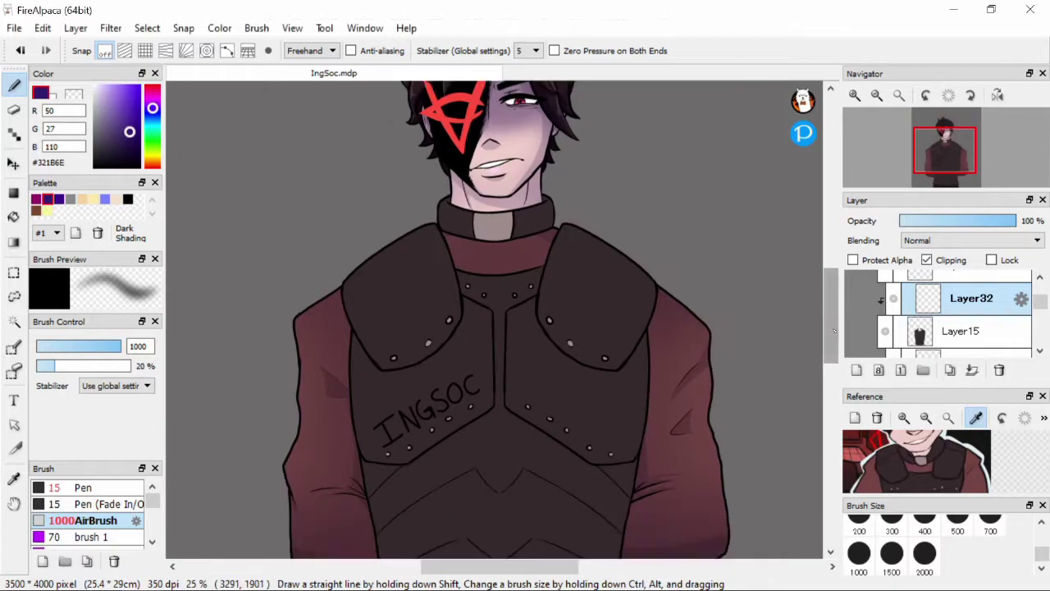
pyautogui.press('p')
pyautogui.moveTo(553, 233); pyautogui.dragTo(673, 315)
pyautogui.moveTo(397, 245); pyautogui.dragTo(271, 327)
# Step: Paint #321B6E shadow inside the collar, along its upper rim and at its far side
pyautogui.scroll(3, 401, 232)
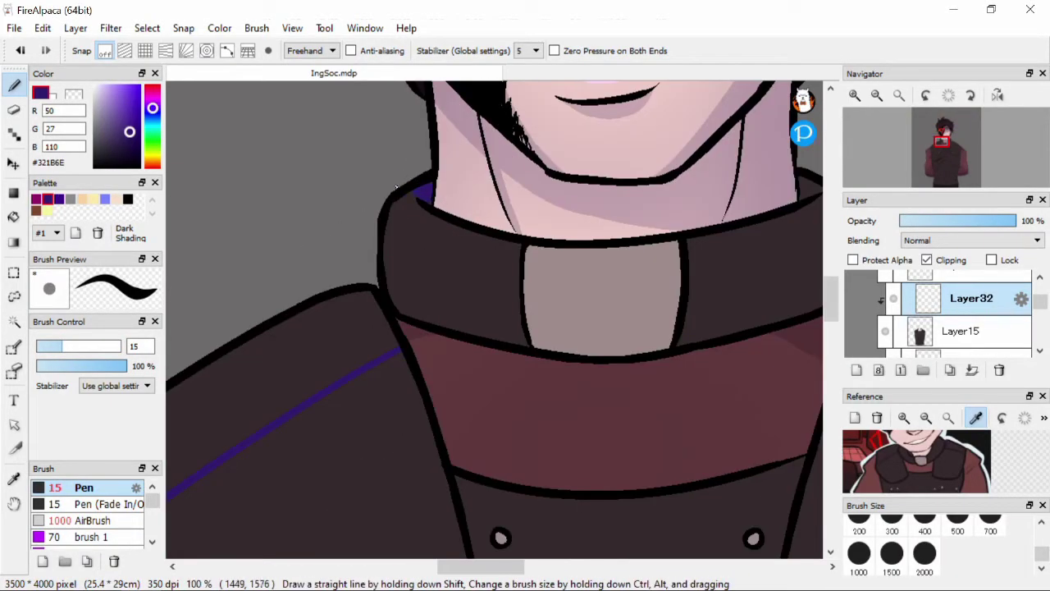
pyautogui.scroll(2, 493, 211)
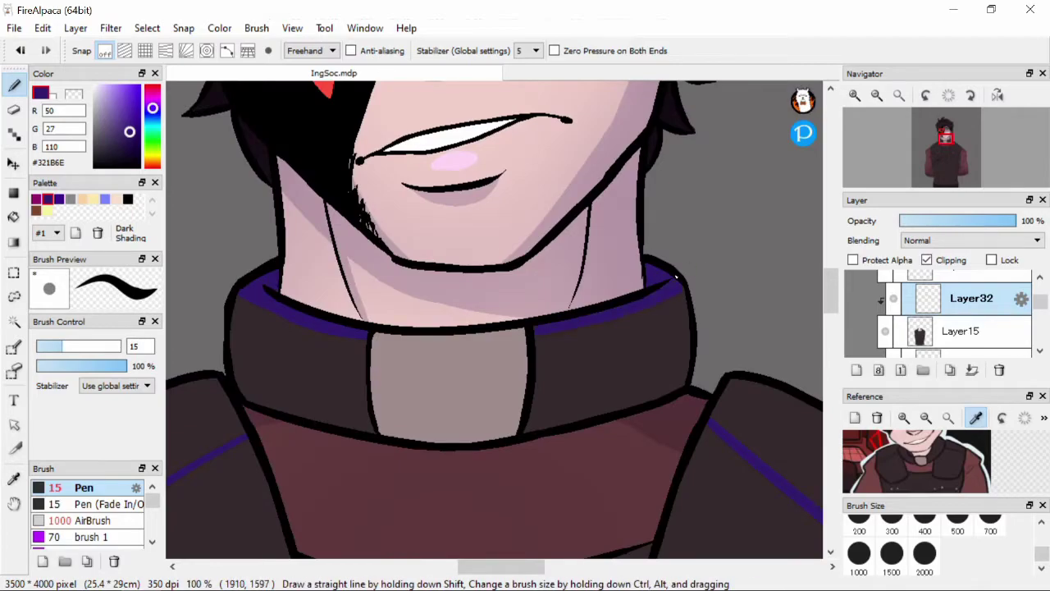
pyautogui.scroll(-2, 636, 298)
# Step: Fill the upper band of both shoulder pads with #321B6E
pyautogui.scroll(-3, 333, 300)
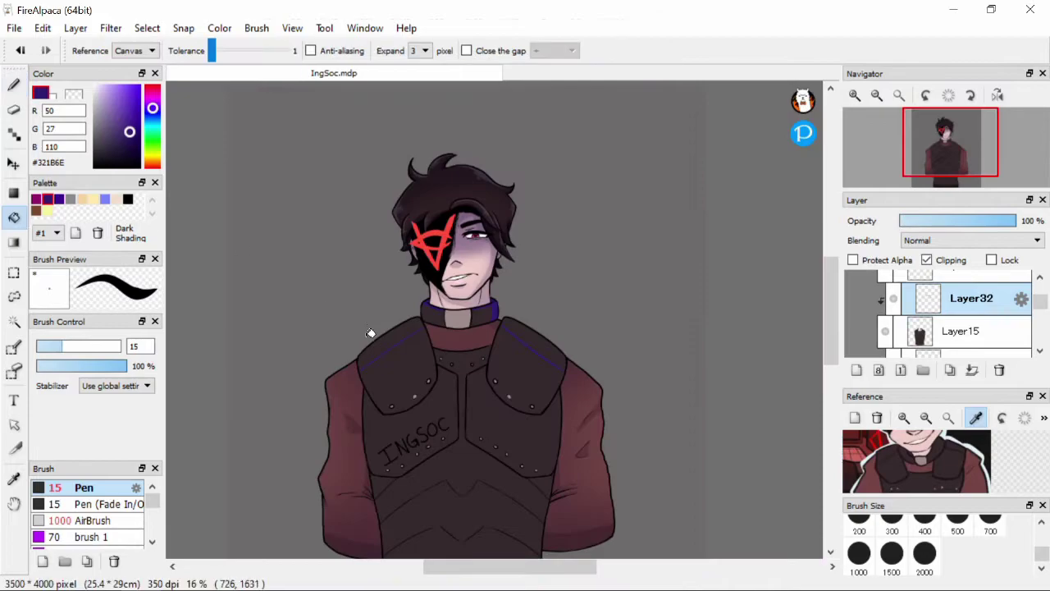
pyautogui.scroll(2, 630, 291)
pyautogui.scroll(1, 504, 385)
# Step: Paint small wedge shadows in both corners of the neckline plate beside the shoulder pads and trim them with the Eraser
pyautogui.scroll(3, 415, 327)
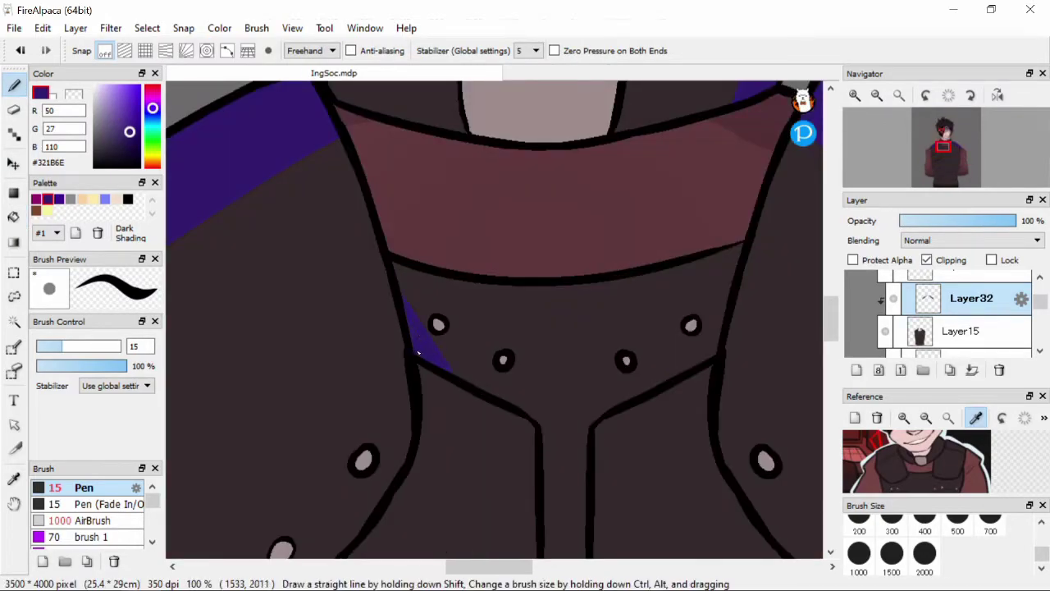
pyautogui.scroll(-4, 714, 351)
pyautogui.scroll(2, 304, 158)
pyautogui.press('e')
pyautogui.scroll(1, 304, 158)
pyautogui.scroll(-3, 303, 158)
pyautogui.press('b')
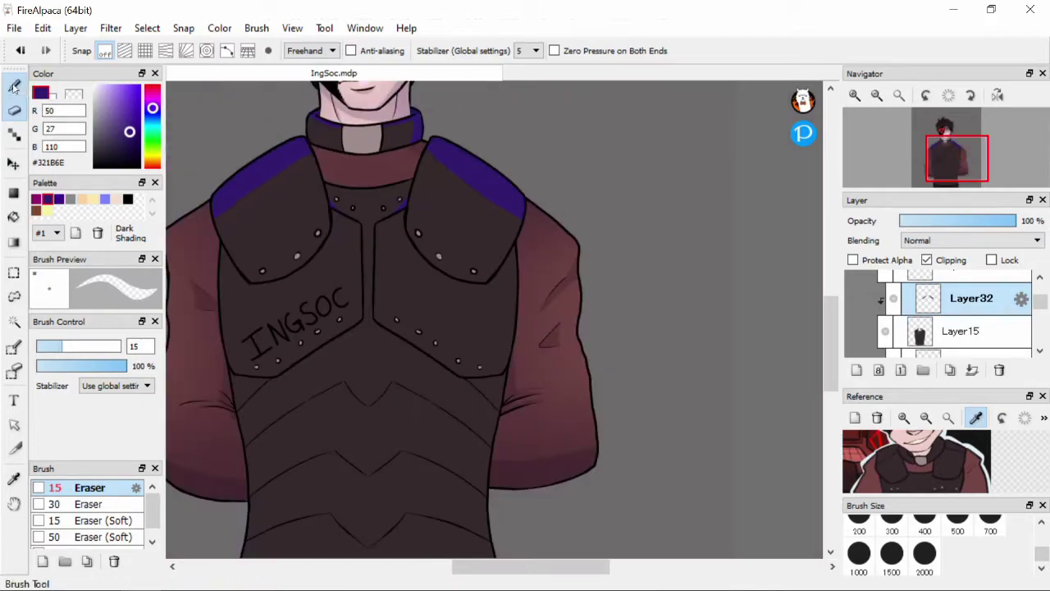
# Step: Paint a thin #321B6E shadow strip along the lower edge of the INGSOC chest plate
pyautogui.scroll(3, 301, 430)
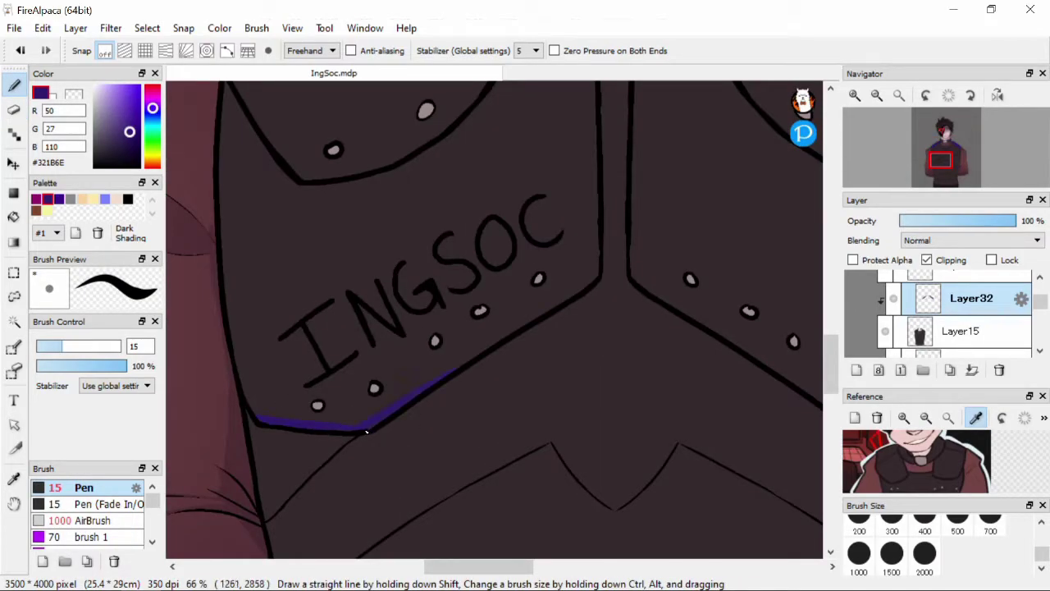
pyautogui.scroll(1, 371, 429)
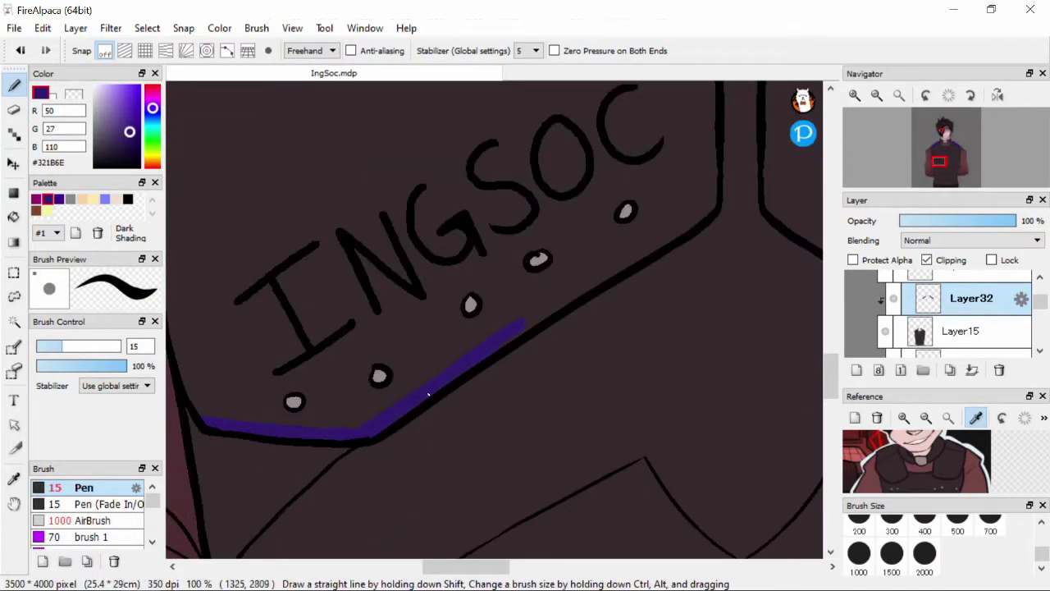
pyautogui.scroll(-3, 578, 383)
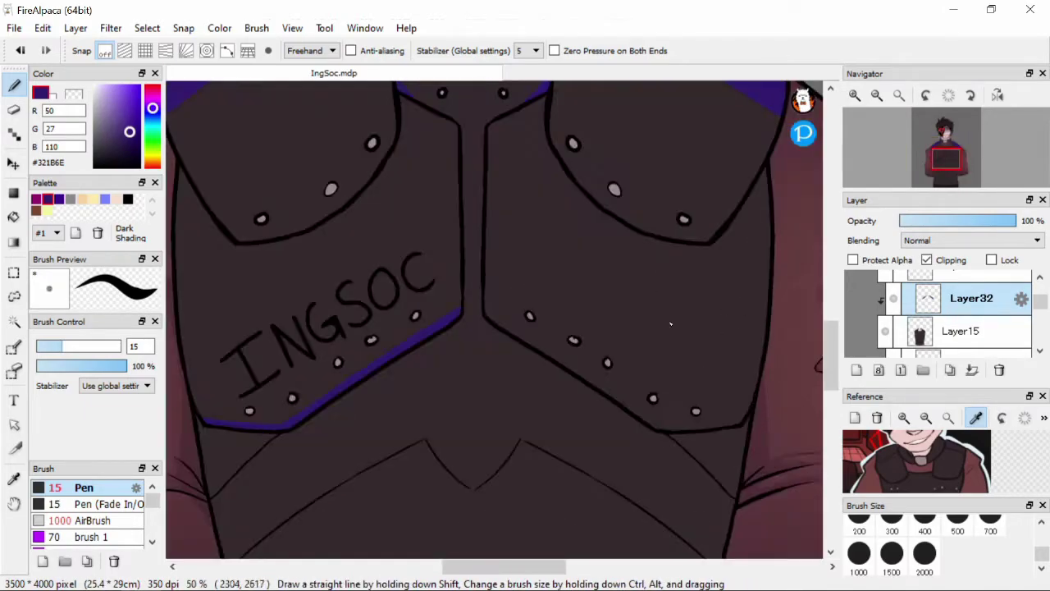
# Step: Paint a matching thin shadow strip along the lower edge of the opposite chest plate, cleaning its corner with the Eraser
pyautogui.scroll(3, 607, 401)
pyautogui.scroll(-3, 649, 430)
pyautogui.scroll(4, 649, 430)
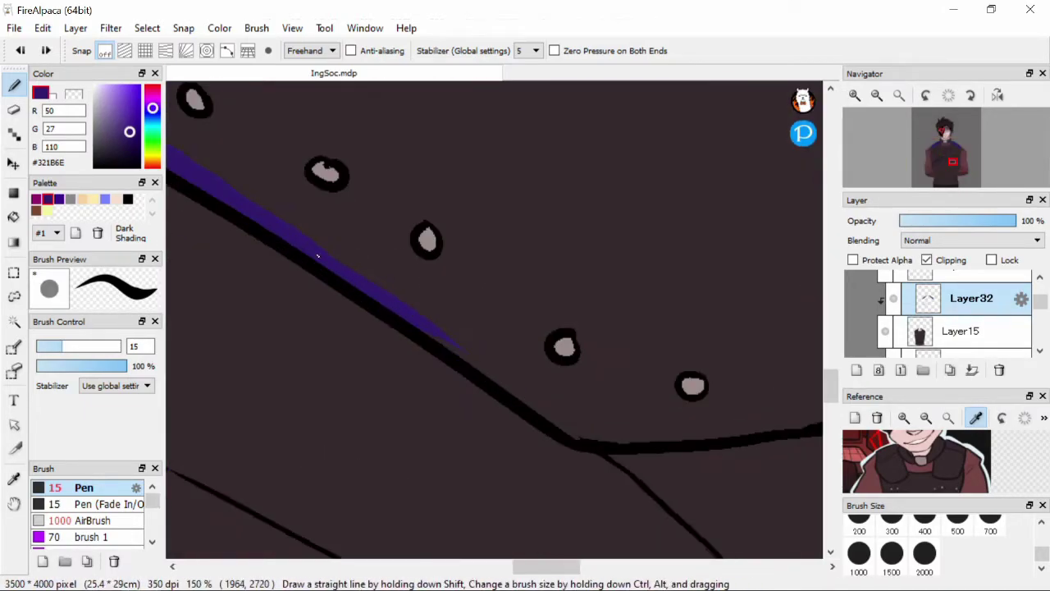
pyautogui.press('e')
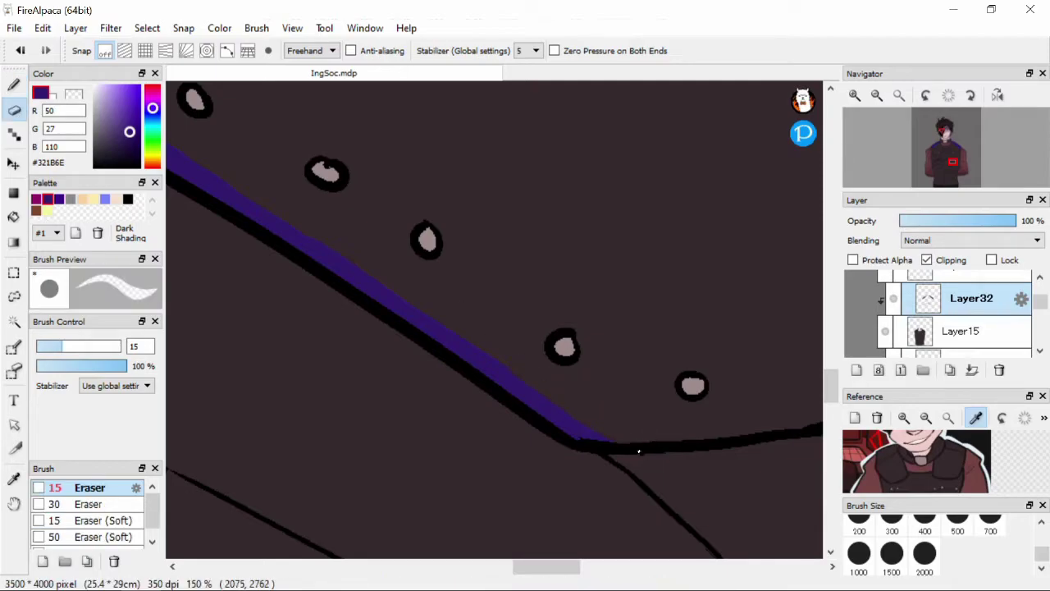
pyautogui.press('b')
pyautogui.scroll(-1, 677, 365)
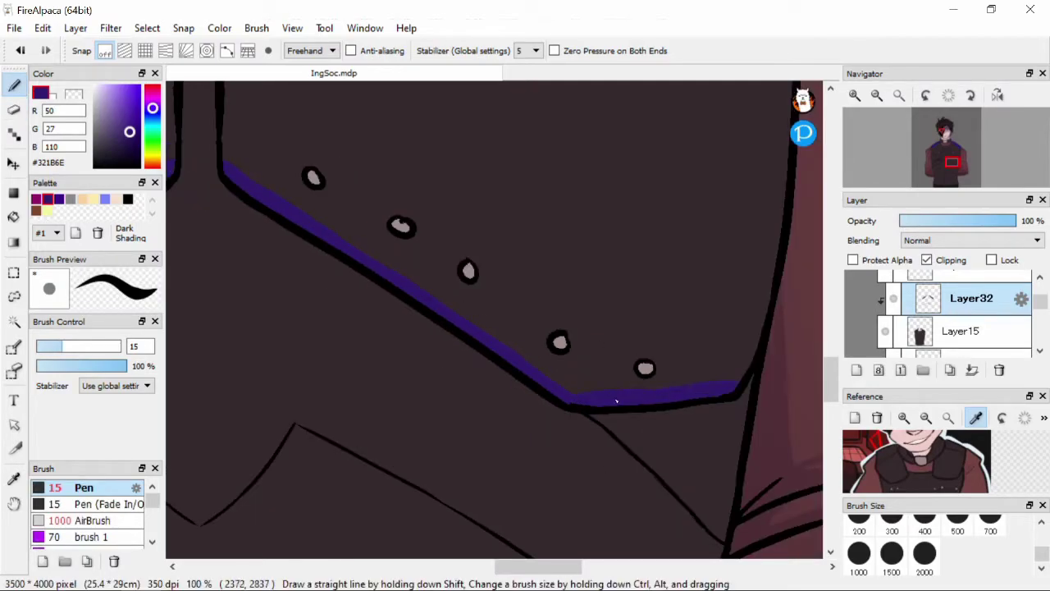
pyautogui.scroll(-3, 736, 391)
# Step: Draw a curved shadow boundary down each side of the abdomen from the chest plates to the vest's hem
pyautogui.scroll(2, 589, 348)
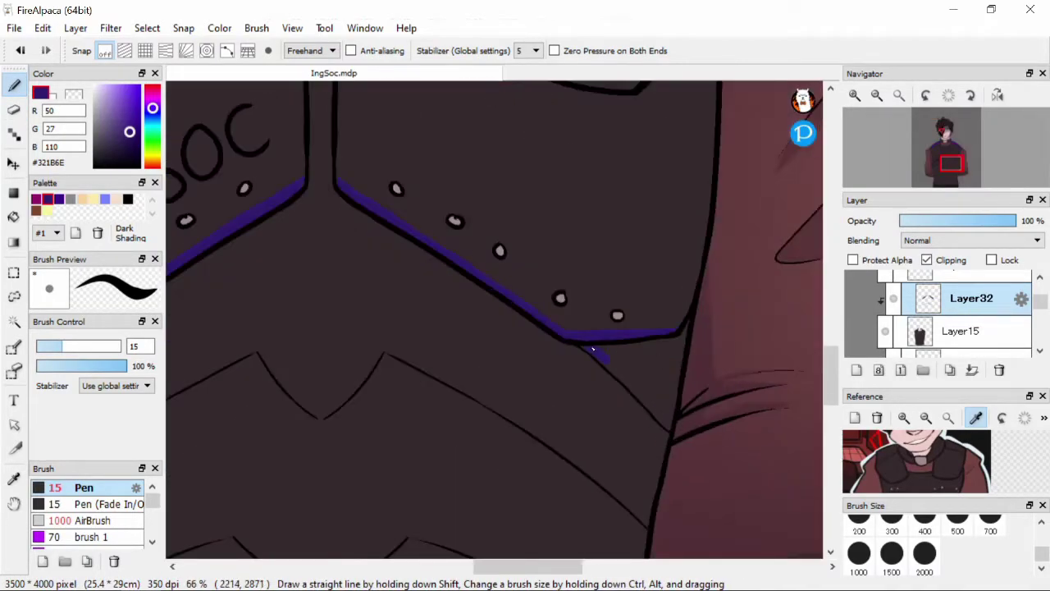
pyautogui.scroll(-3, 615, 354)
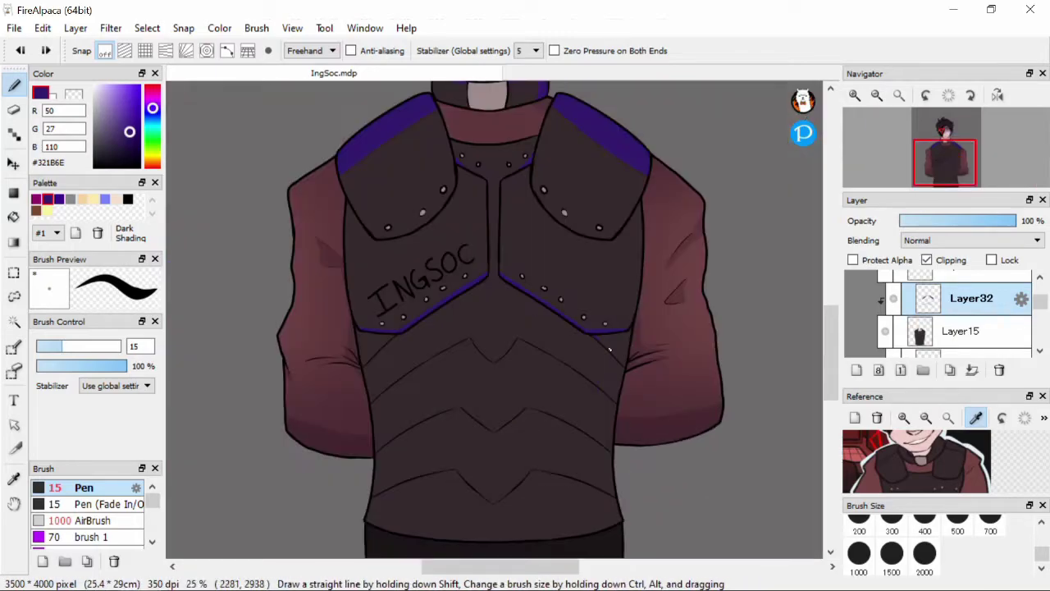
pyautogui.moveTo(383, 336); pyautogui.dragTo(396, 524)
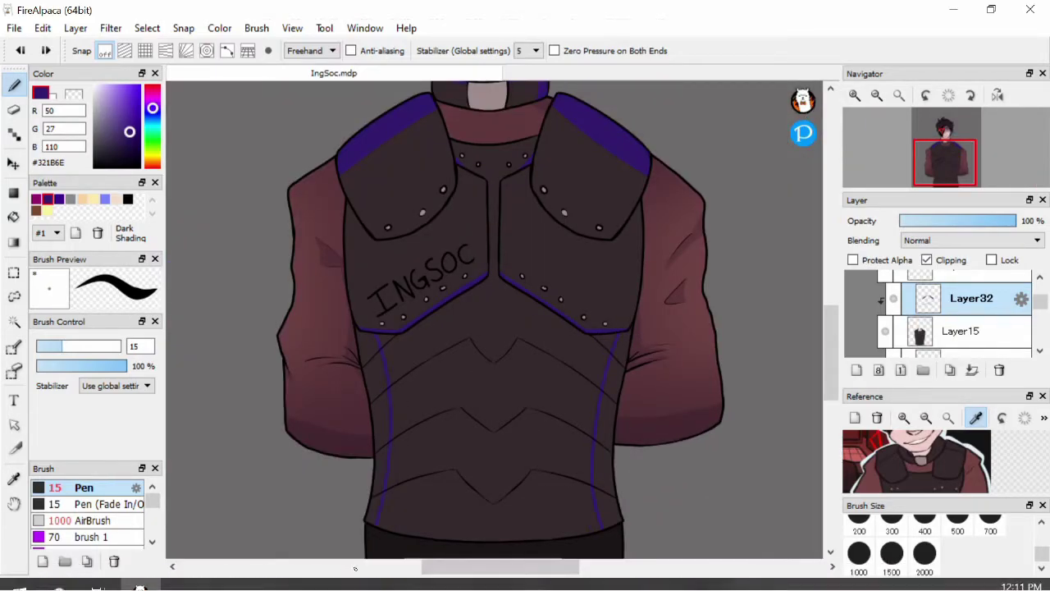
# Step: Fill the strips between the side boundaries and the vest's outer edges with #321B6E on both sides of the abdomen
pyautogui.press('g')
pyautogui.scroll(3, 393, 375)
pyautogui.click(392, 375)
pyautogui.scroll(-3, 516, 368)
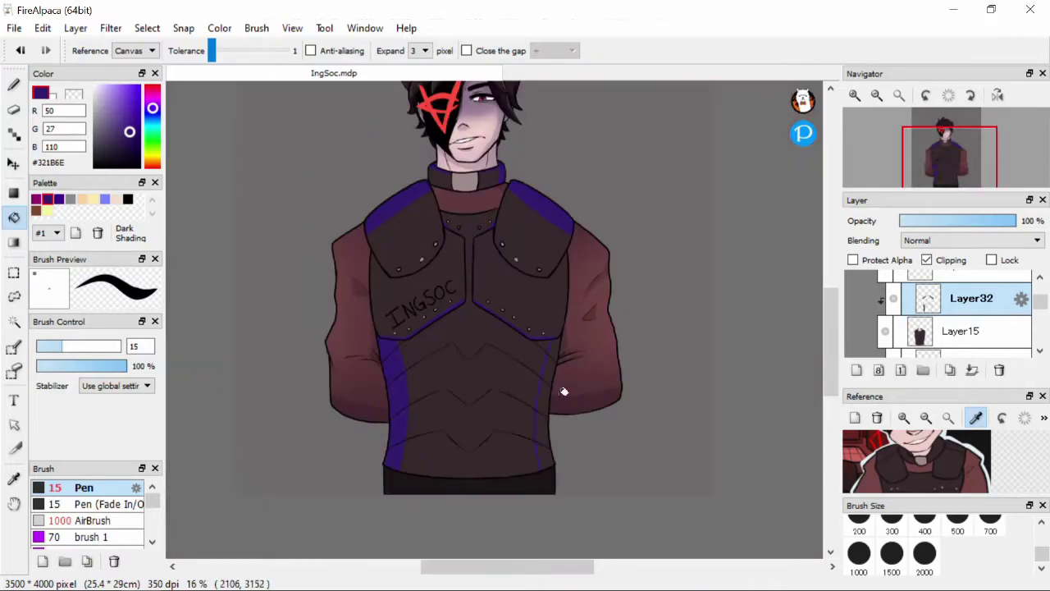
pyautogui.scroll(3, 544, 293)
pyautogui.click(544, 293)
pyautogui.scroll(-3, 542, 229)
pyautogui.scroll(1, 543, 229)
# Step: Widen the abdomen's side shadow opposite the INGSOC side with a new inner boundary and fill the gaps
pyautogui.press('b')
pyautogui.scroll(2, 543, 209)
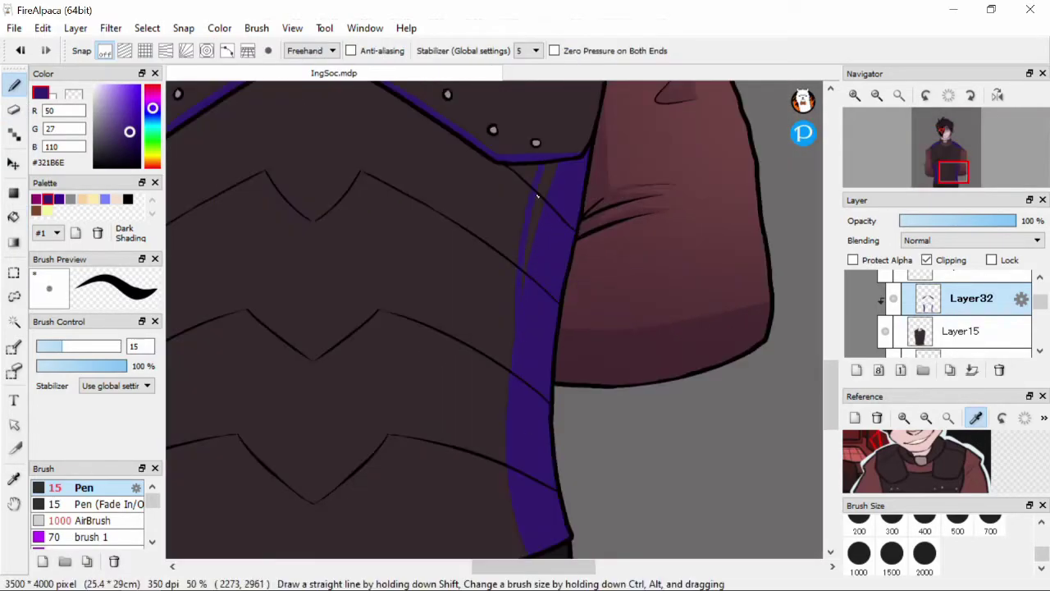
pyautogui.press('g')
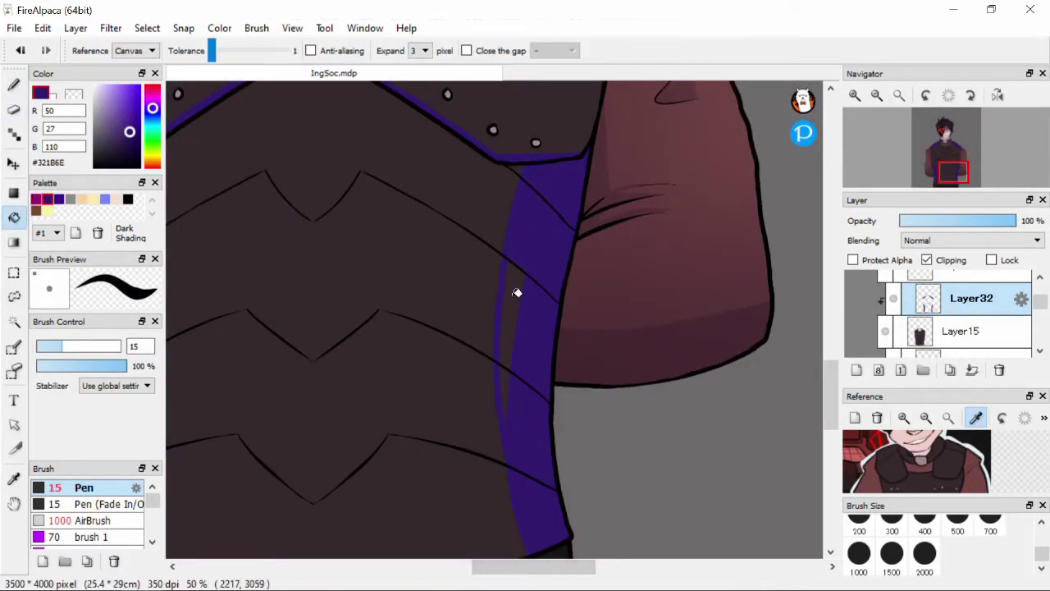
pyautogui.scroll(-2, 523, 249)
pyautogui.scroll(-2, 544, 319)
# Step: Draw curved shadow boundaries along the outer edges of both chest plates and fill them with #321B6E
pyautogui.press('b')
pyautogui.scroll(3, 408, 345)
pyautogui.moveTo(787, 146); pyautogui.dragTo(768, 361)
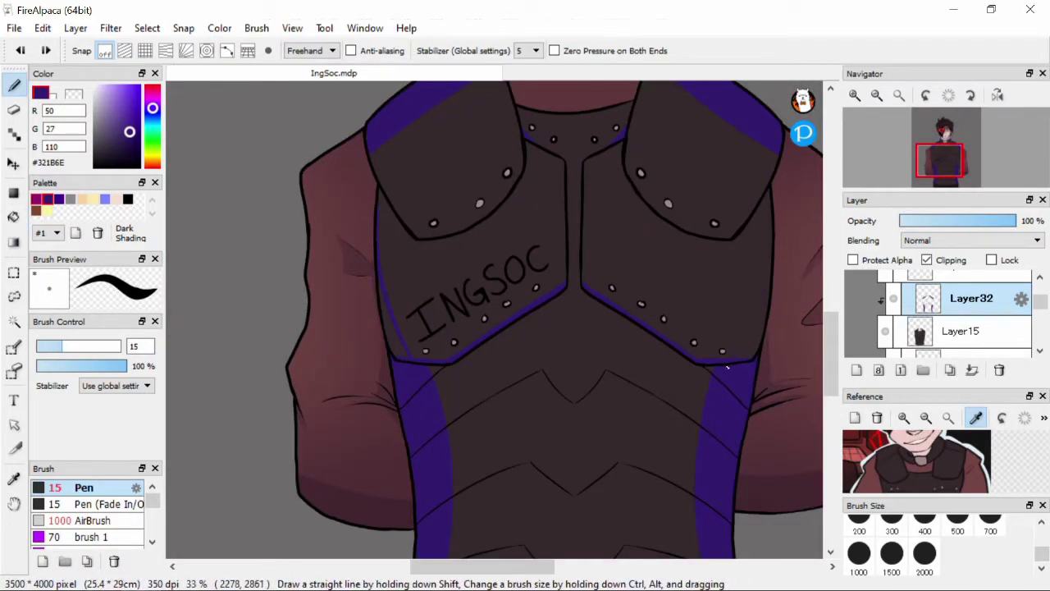
pyautogui.press('g')
pyautogui.scroll(-1, 750, 263)
pyautogui.scroll(-1, 744, 217)
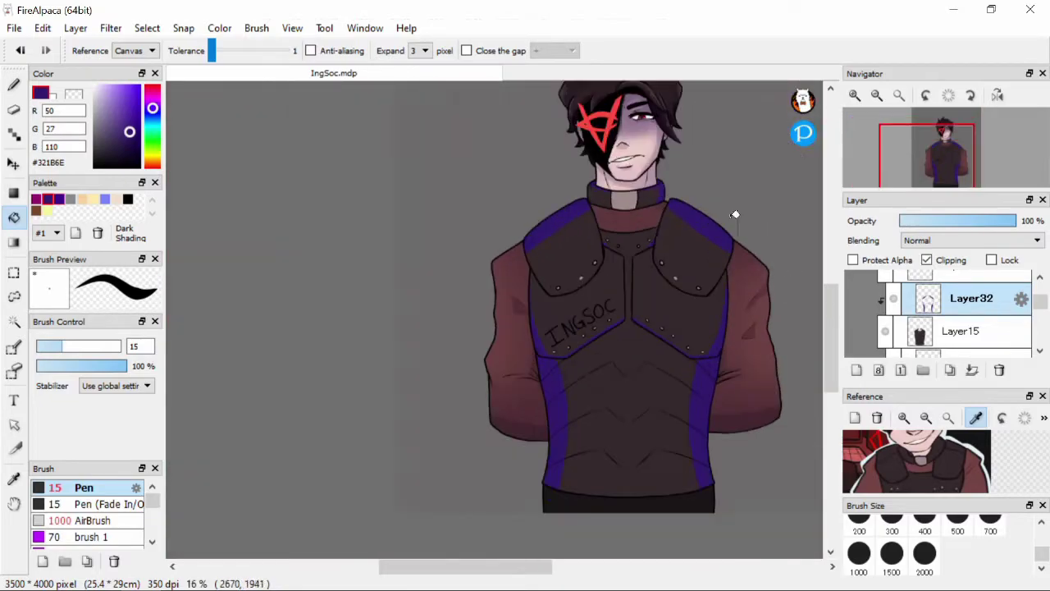
# Step: Paint thin shadow strips along the outer and lower edges of the shoulder pad above the INGSOC lettering
pyautogui.scroll(2, 533, 262)
pyautogui.press('b')
pyautogui.scroll(4, 533, 263)
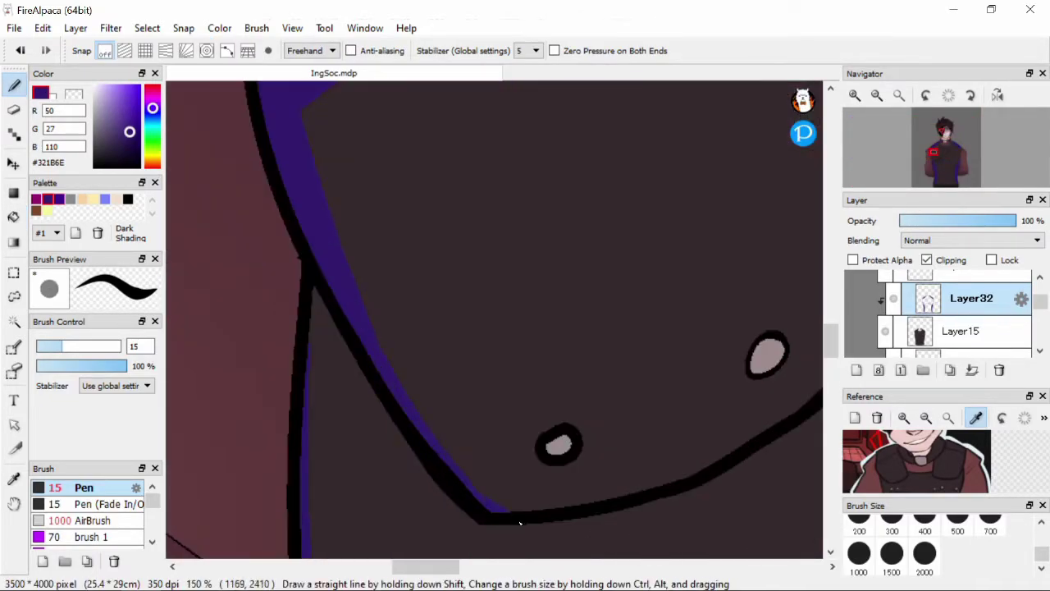
pyautogui.scroll(-2, 518, 522)
pyautogui.scroll(1, 408, 363)
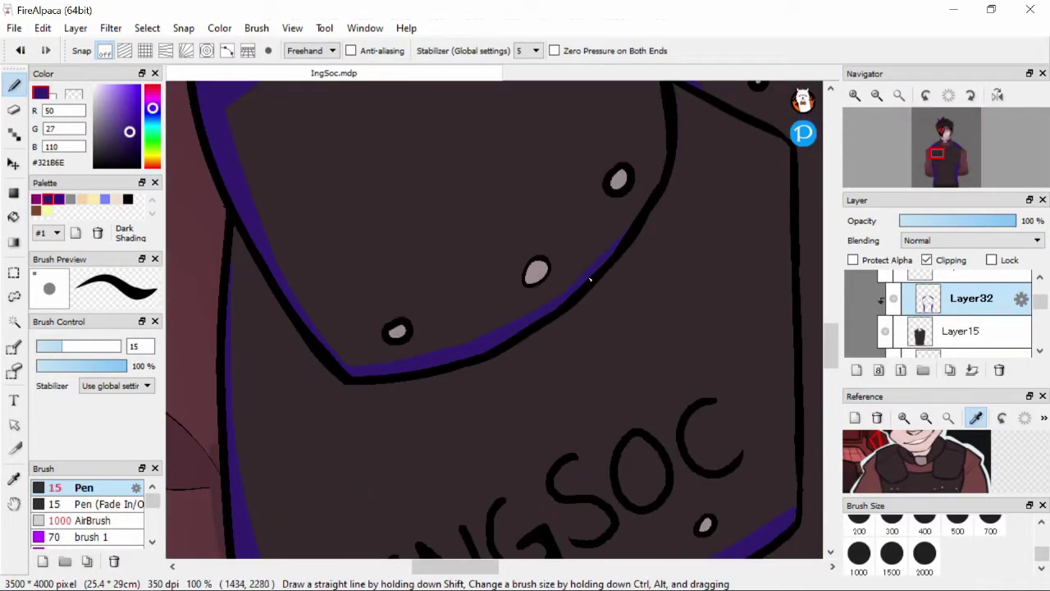
# Step: Paint matching shadow strips along the outer and lower edges of the opposite shoulder pad
pyautogui.scroll(-3, 592, 277)
pyautogui.scroll(4, 663, 312)
pyautogui.scroll(-2, 654, 398)
pyautogui.scroll(3, 654, 398)
pyautogui.scroll(-1, 591, 446)
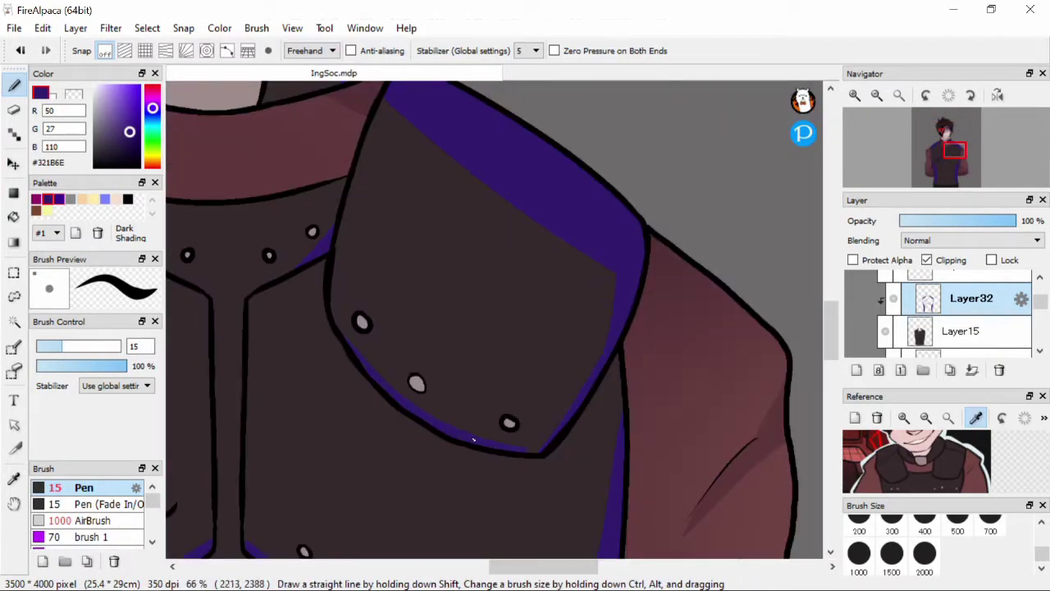
# Step: Set the vest's shadow layer to Multiply blending at 38% opacity
pyautogui.scroll(-4, 495, 445)
pyautogui.scroll(2, 531, 246)
pyautogui.scroll(-1, 957, 237)
pyautogui.click(949, 221)
pyautogui.scroll(3, 587, 243)
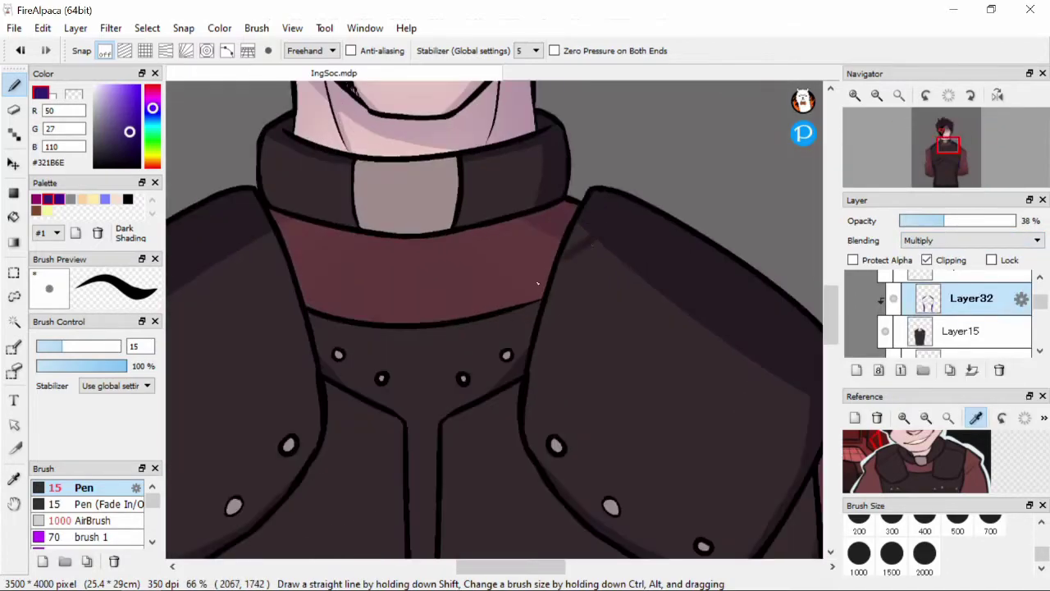
# Step: Add a clipped layer over the vest, airbrush its outer areas and waist with #321B6E at size 1000, and set it to Multiply at 47%
pyautogui.scroll(-4, 222, 263)
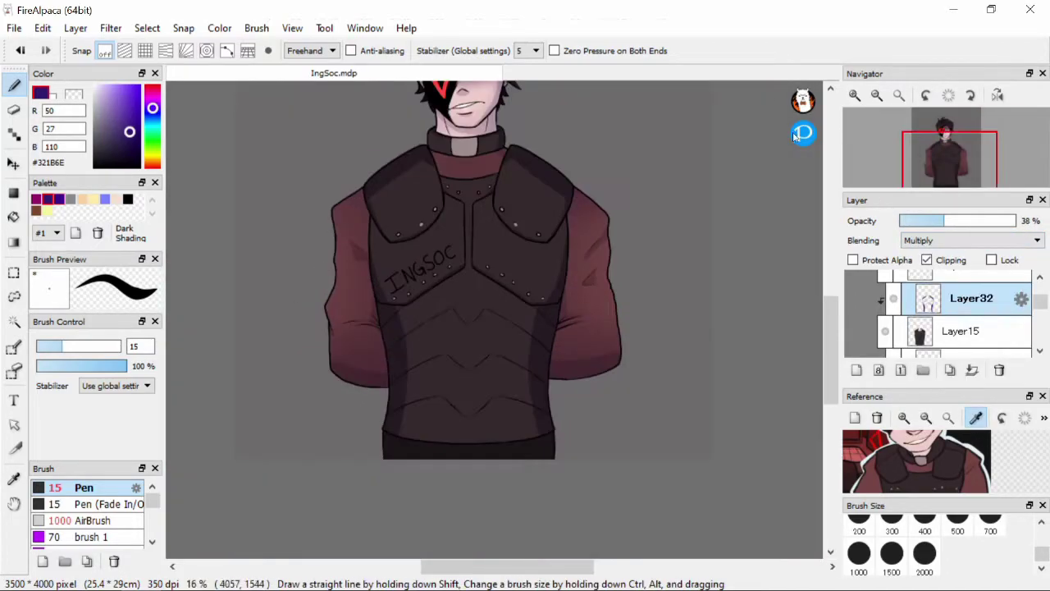
pyautogui.click(856, 370)
pyautogui.click(927, 260)
pyautogui.click(82, 520)
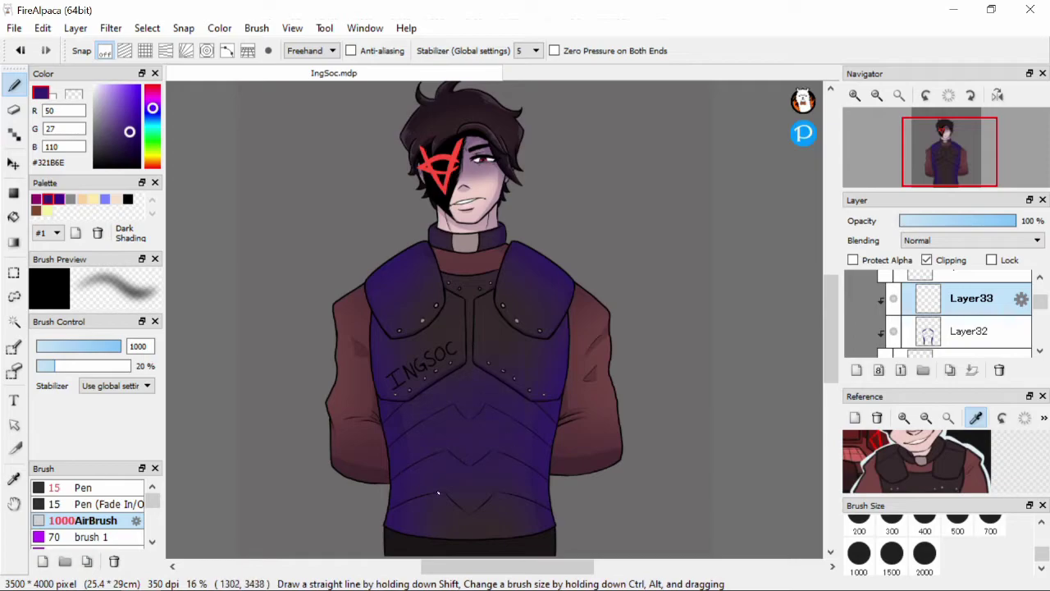
pyautogui.scroll(-1, 942, 241)
pyautogui.click(954, 224)
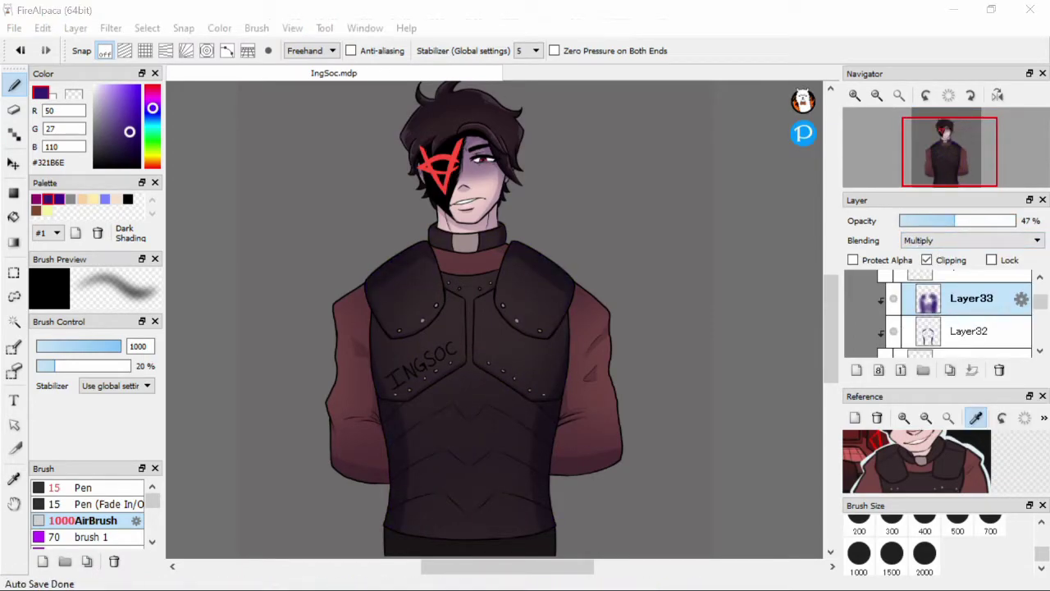
# Step: Recolour the INGSOC lettering on alpha-protected Layer5 with the light grey #9F8D8C using the 30 px Pen
pyautogui.scroll(-10, 903, 312)
pyautogui.click(903, 286)
pyautogui.scroll(4, 427, 361)
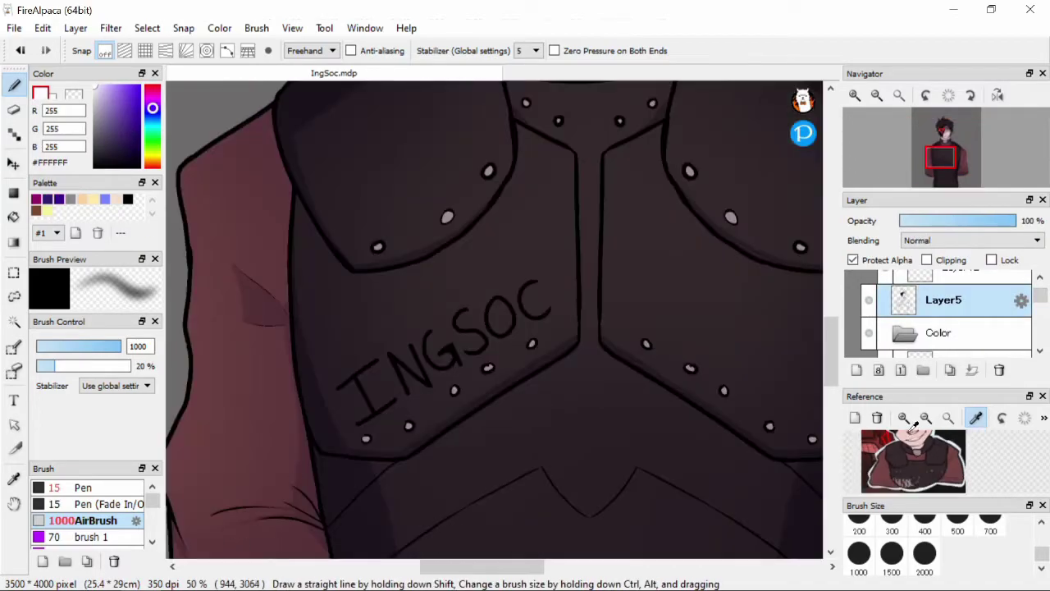
pyautogui.keyDown('alt'); pyautogui.click(434, 234); pyautogui.keyUp('alt')
pyautogui.scroll(-2, 459, 246)
pyautogui.scroll(1, 460, 287)
pyautogui.click(82, 487)
pyautogui.click(892, 525)
pyautogui.scroll(3, 1017, 547)
pyautogui.click(991, 552)
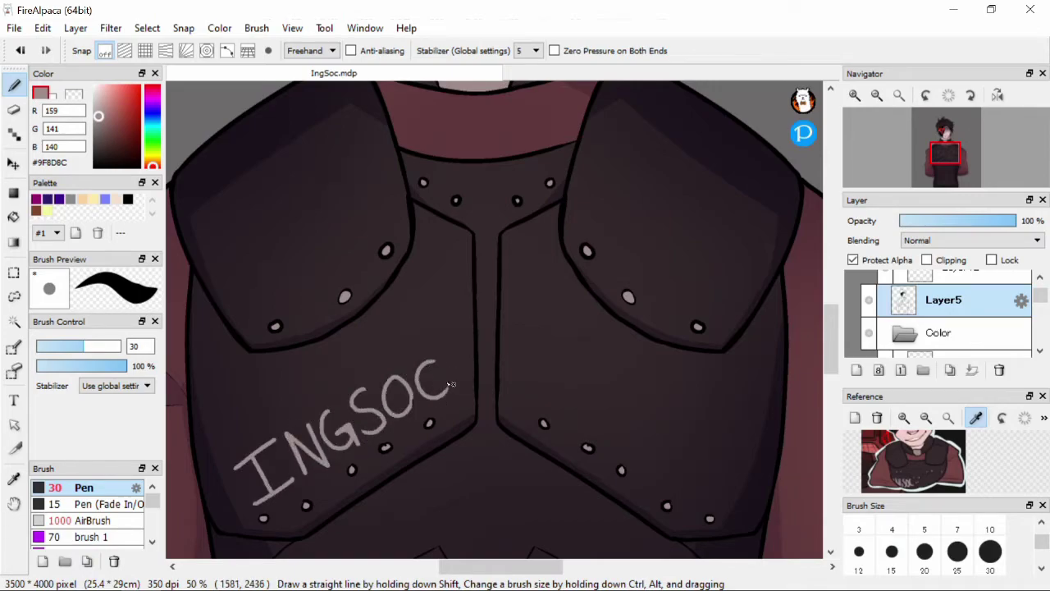
pyautogui.scroll(-2, 447, 395)
pyautogui.scroll(-2, 944, 316)
# Step: Add a clipped layer over the light collar insert's Layer16 and paint its shadow in #321B6E with the 15 px Pen
pyautogui.click(963, 331)
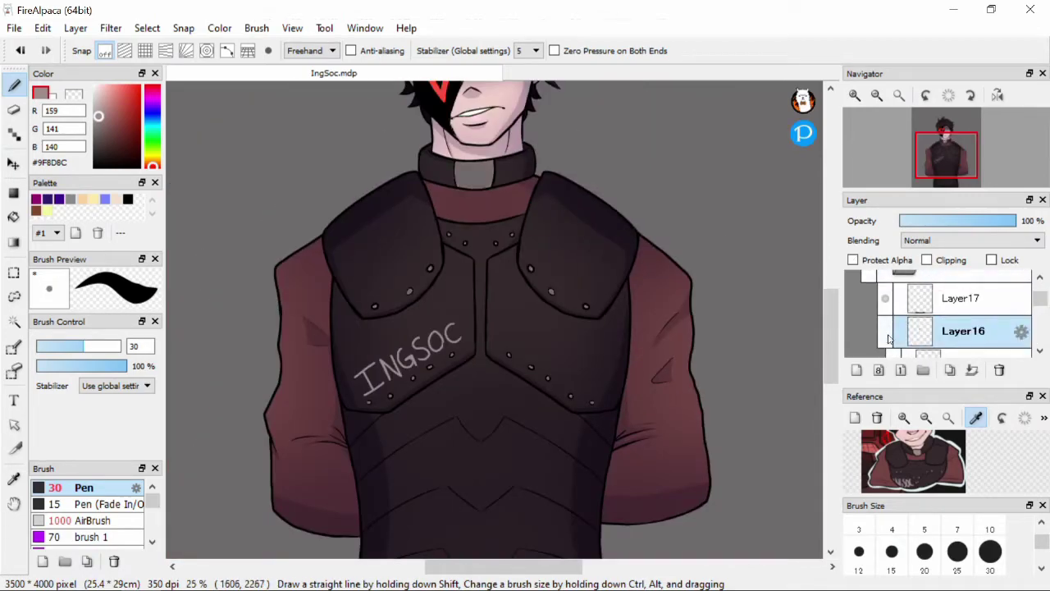
pyautogui.click(927, 260)
pyautogui.click(48, 198)
pyautogui.click(892, 551)
pyautogui.scroll(4, 377, 423)
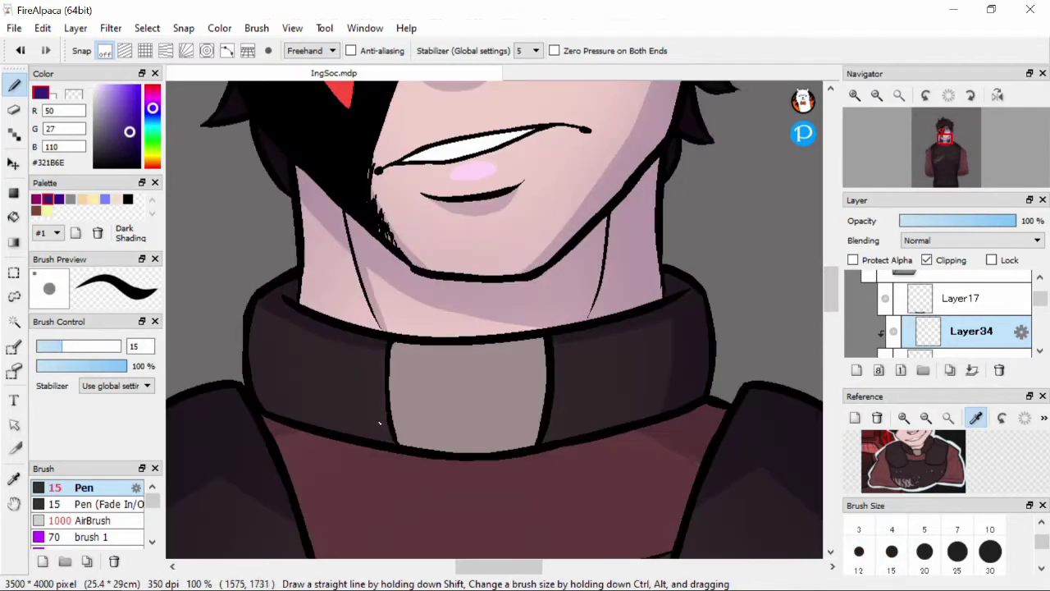
pyautogui.scroll(-5, 417, 344)
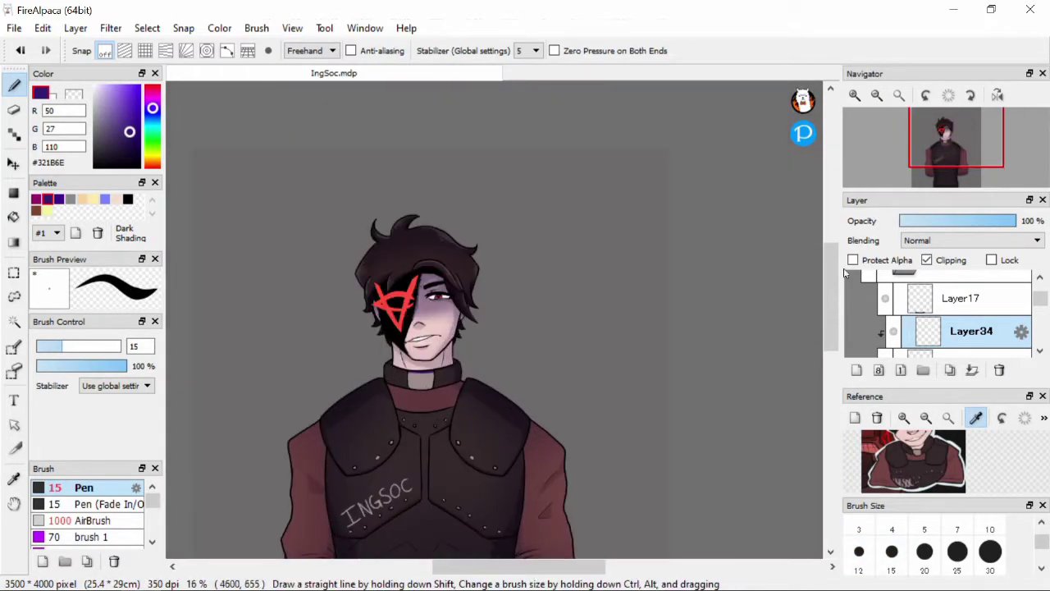
# Step: Add a second clipped layer over the collar insert and airbrush soft #321B6E shading onto it
pyautogui.scroll(2, 509, 329)
pyautogui.click(857, 370)
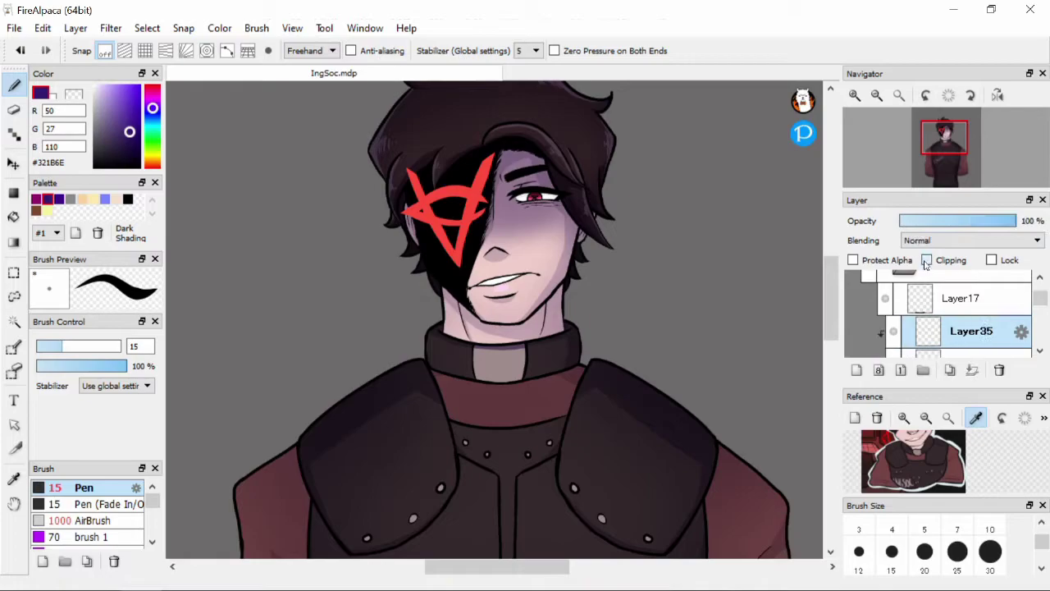
pyautogui.click(82, 520)
pyautogui.click(541, 397)
pyautogui.scroll(-2, 509, 328)
# Step: Paint #321B6E shadow strips at both sides of the trousers on a clipped layer over Layer17, then change its blending and lower its opacity
pyautogui.click(963, 298)
pyautogui.click(82, 488)
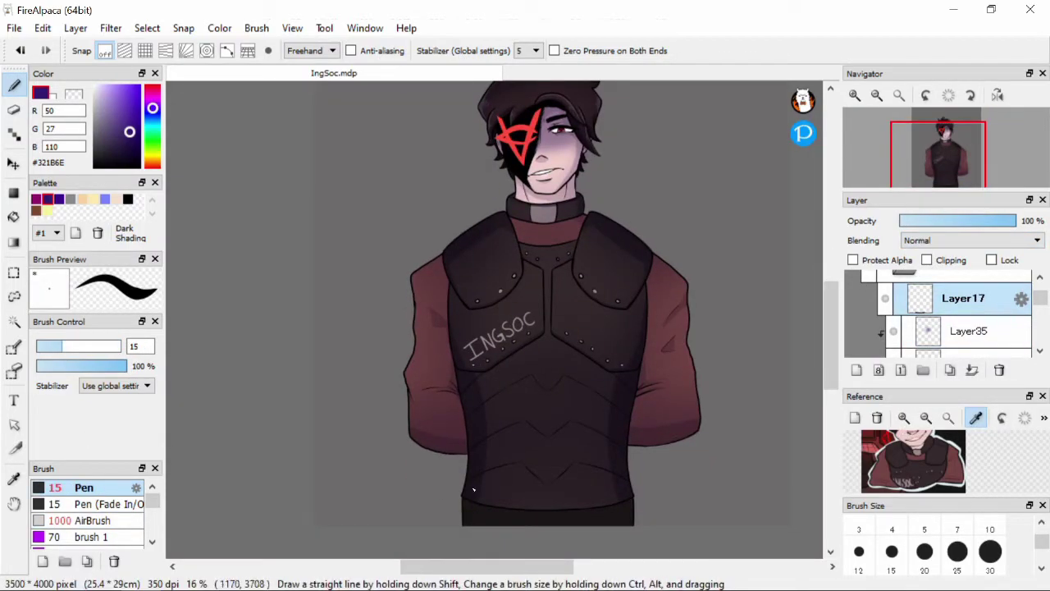
pyautogui.click(856, 370)
pyautogui.click(926, 260)
pyautogui.click(956, 572)
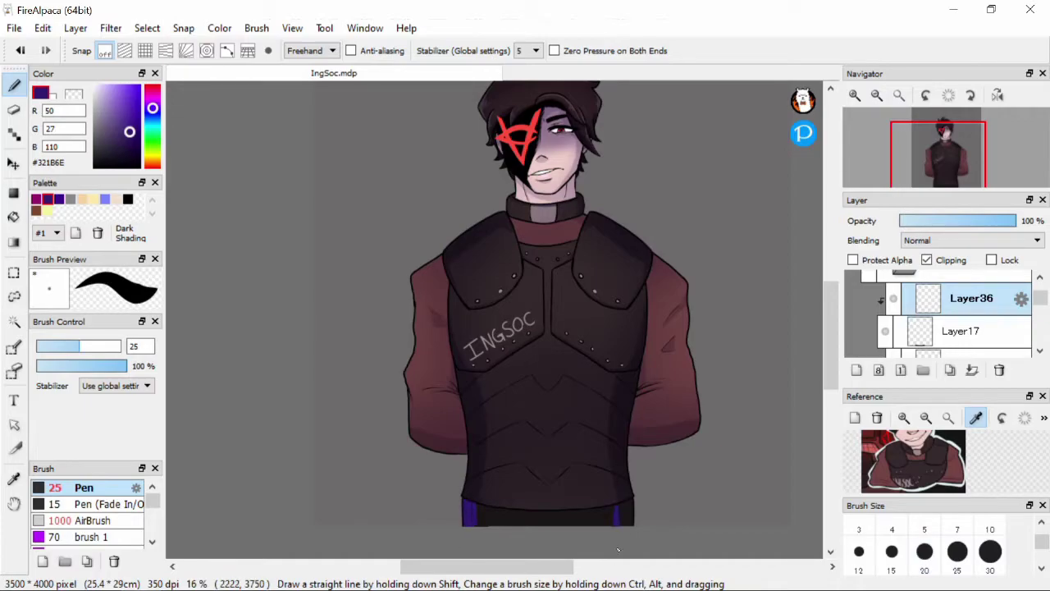
pyautogui.scroll(2, 631, 493)
pyautogui.scroll(-3, 632, 492)
pyautogui.click(971, 240)
pyautogui.click(952, 248)
pyautogui.moveTo(992, 221); pyautogui.dragTo(934, 220)
# Step: Select the red symbol's glow layer in the Eye Shape folder and apply a Gaussian Blur to it
pyautogui.scroll(1, 829, 310)
pyautogui.scroll(4, 952, 320)
pyautogui.click(980, 331)
pyautogui.click(864, 349)
pyautogui.click(944, 338)
pyautogui.scroll(3, 533, 168)
pyautogui.click(111, 28)
pyautogui.click(156, 177)
pyautogui.click(635, 351)
# Step: Set the symbol's glow layer to Add blending and apply a Gaussian Blur with value 32
pyautogui.click(970, 241)
pyautogui.click(952, 271)
pyautogui.click(111, 28)
pyautogui.click(155, 178)
pyautogui.moveTo(470, 310); pyautogui.dragTo(482, 311)
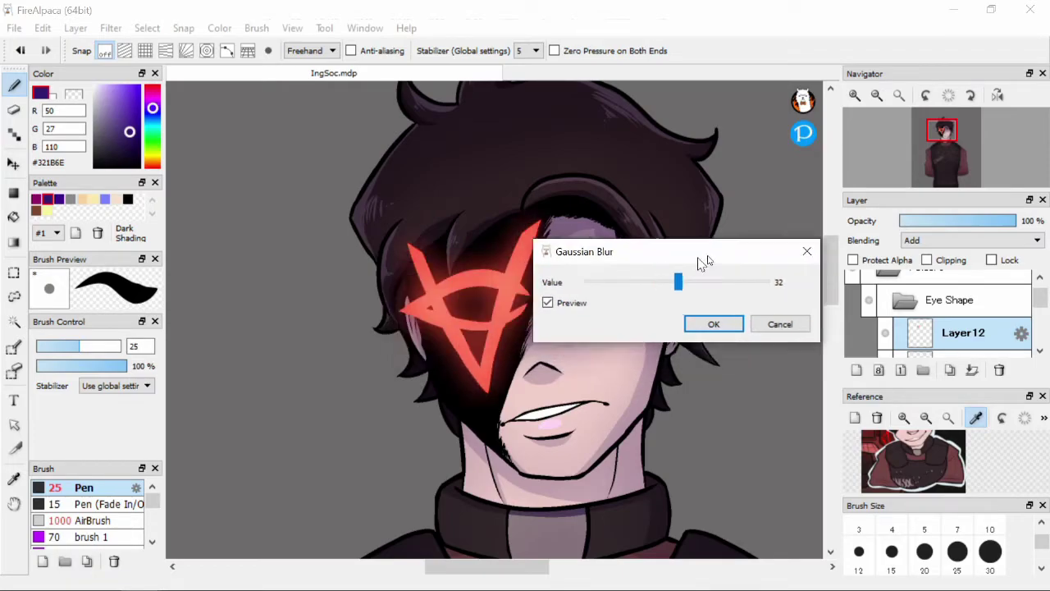
pyautogui.click(755, 293)
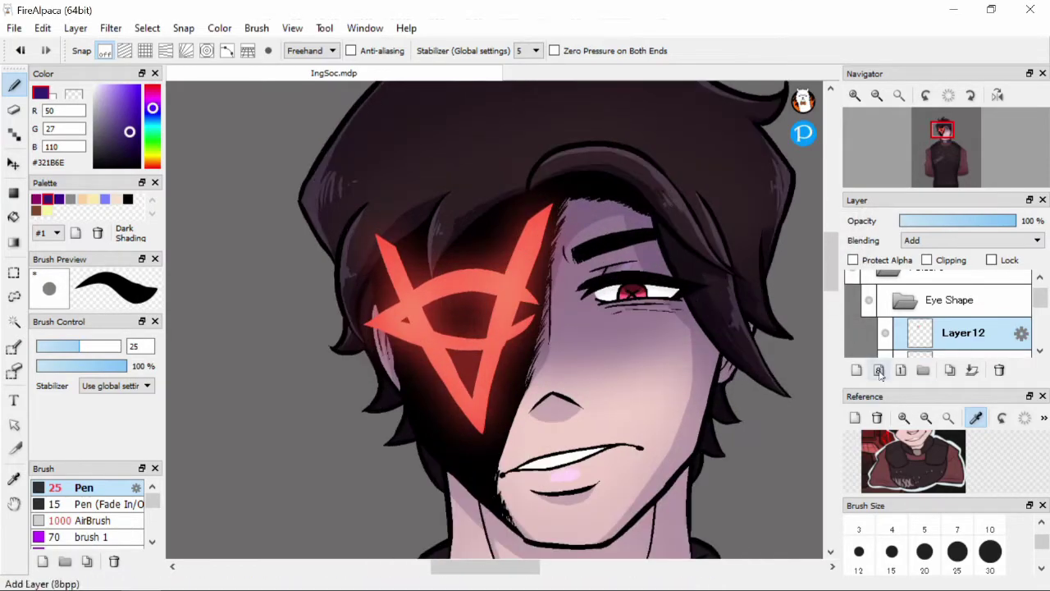
# Step: Add a layer in the Eye Shape folder and trace the symbol's centre lines in #FF0000 with the 25 px Pen
pyautogui.click(950, 370)
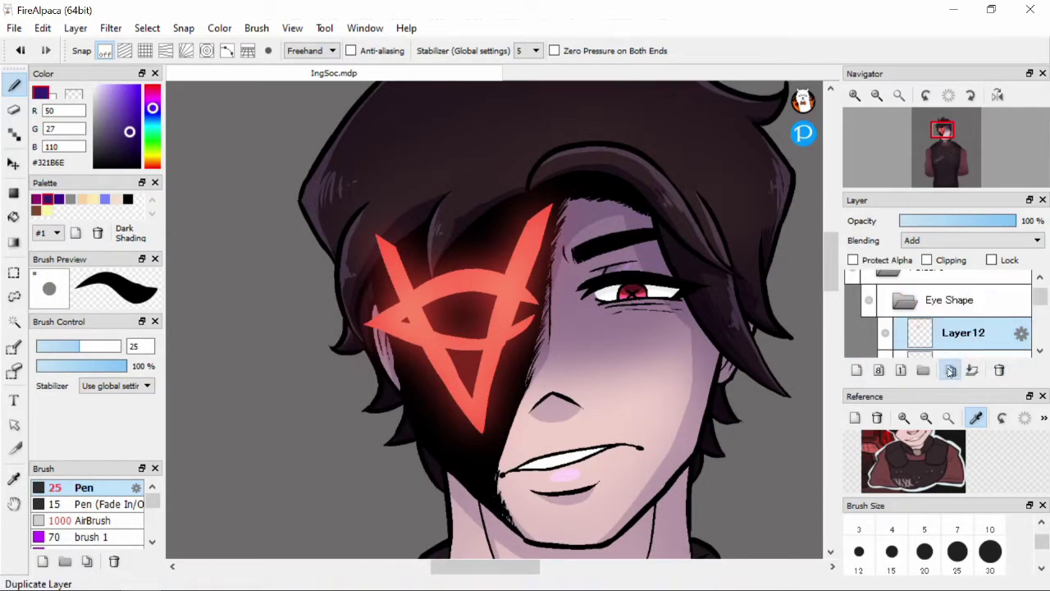
pyautogui.click(966, 222)
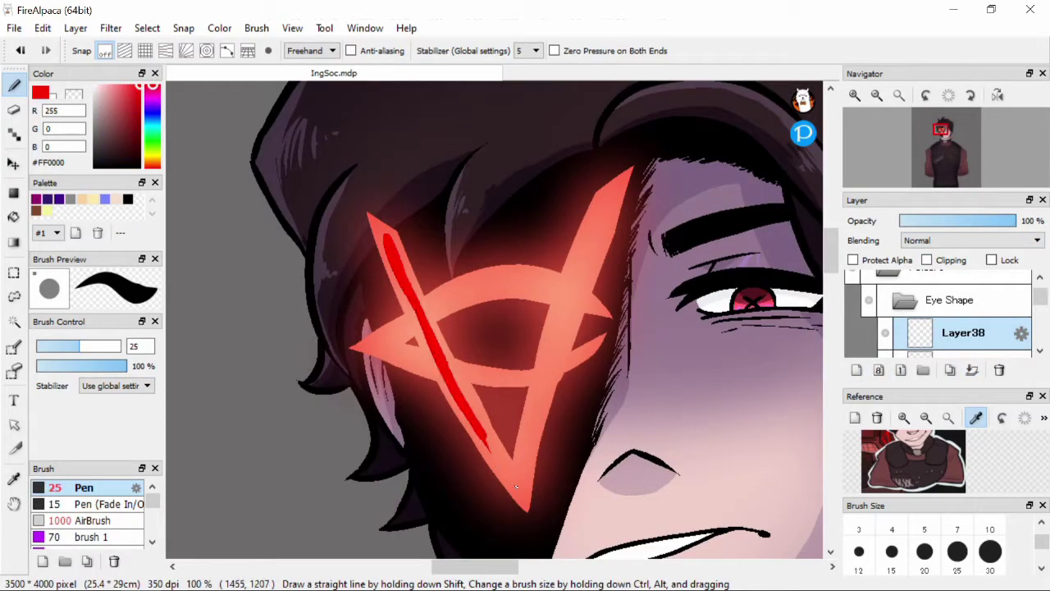
pyautogui.moveTo(541, 411); pyautogui.dragTo(525, 503)
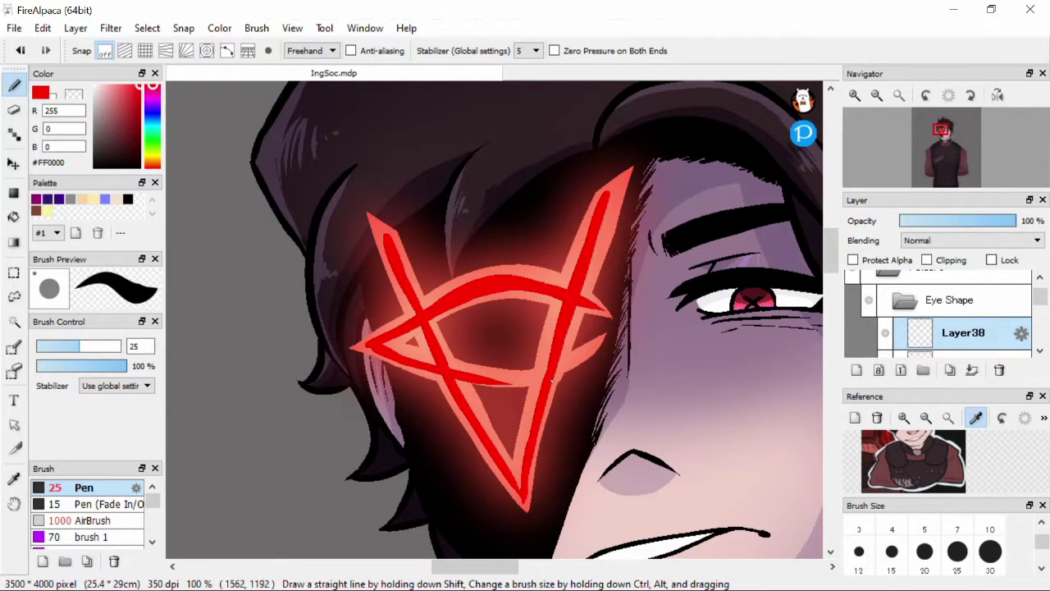
pyautogui.scroll(-2, 956, 240)
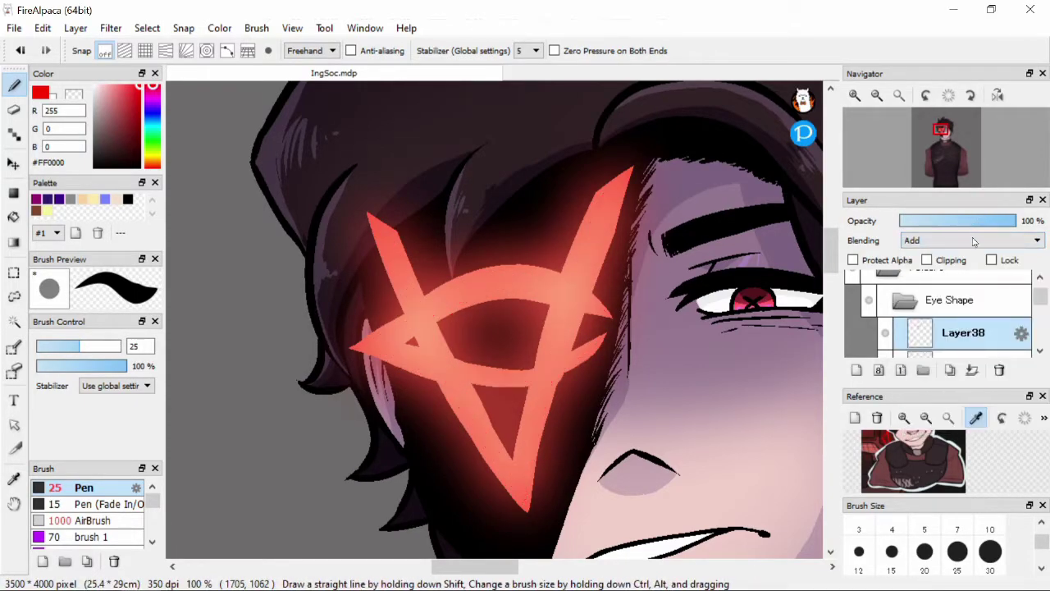
# Step: Try Luminosity and other blending modes on the symbol's centre-line layer
pyautogui.click(955, 240)
pyautogui.scroll(-15, 956, 277)
pyautogui.click(923, 431)
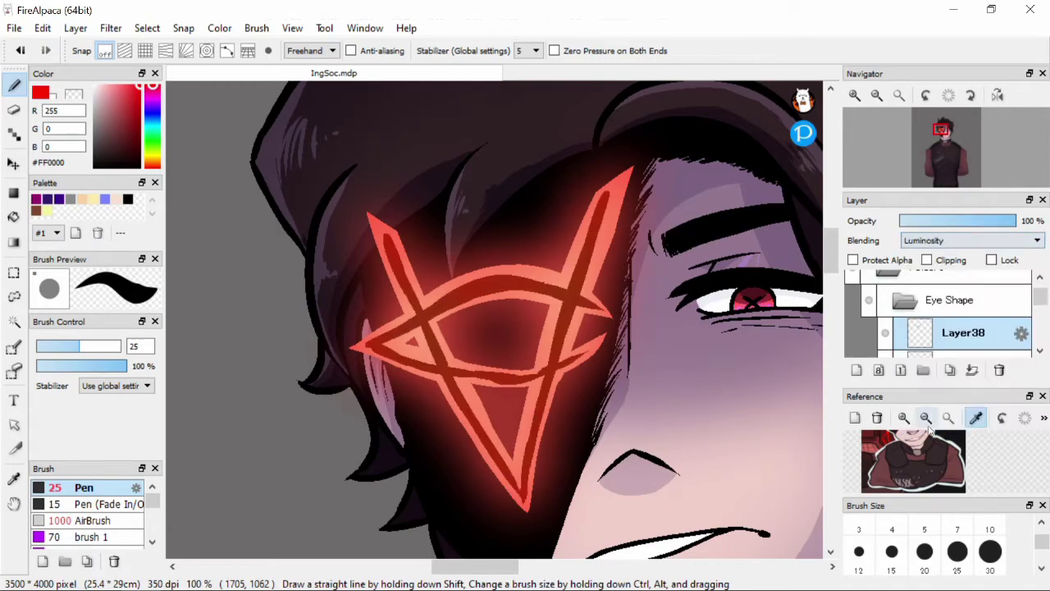
pyautogui.scroll(1, 955, 241)
pyautogui.click(956, 241)
pyautogui.click(923, 374)
pyautogui.click(956, 240)
pyautogui.click(923, 271)
# Step: Protect the centre-line layer's alpha, refill the selected lines with light red #FF9393 and set the layer to Add blending
pyautogui.scroll(1, 956, 241)
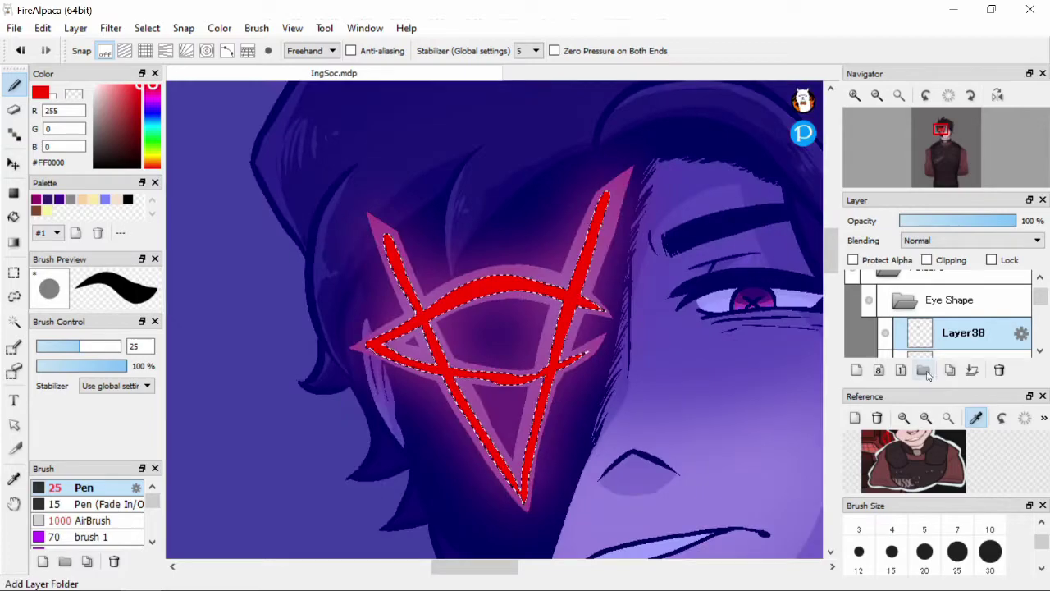
pyautogui.click(854, 259)
pyautogui.click(14, 217)
pyautogui.click(435, 304)
pyautogui.click(956, 241)
pyautogui.click(923, 303)
# Step: Soften the symbol's light red centre lines with a blur filter
pyautogui.click(111, 27)
pyautogui.click(135, 105)
pyautogui.moveTo(723, 254)
pyautogui.mouseDown()
pyautogui.moveTo(678, 255)
pyautogui.moveTo(703, 255)
pyautogui.mouseUp()
pyautogui.click(758, 297)
# Step: Smooth the symbol's centre lines with the Blur brush at 25 and 100 px, then lower the layer's opacity to 47%
pyautogui.scroll(-1, 566, 233)
pyautogui.scroll(-4, 152, 544)
pyautogui.click(85, 521)
pyautogui.scroll(1, 525, 260)
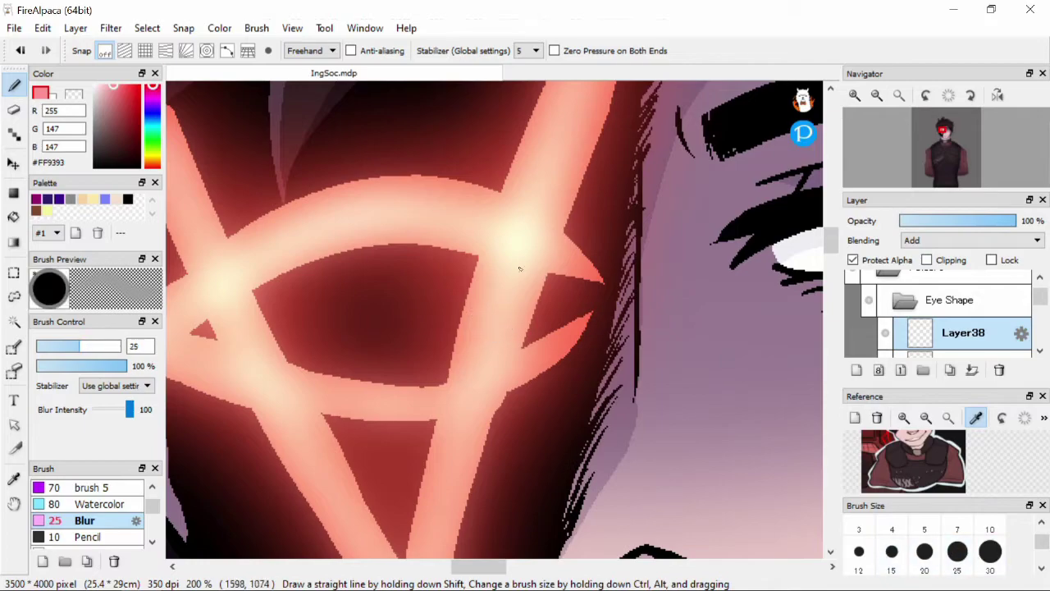
pyautogui.scroll(-1, 939, 562)
pyautogui.scroll(-2, 378, 293)
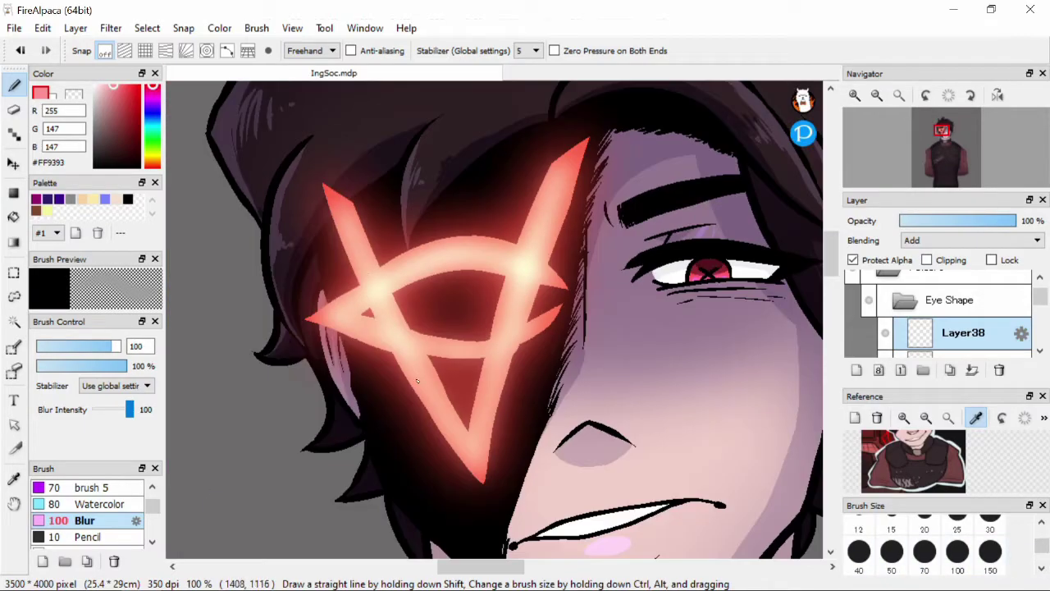
pyautogui.scroll(-1, 453, 423)
pyautogui.moveTo(1014, 220); pyautogui.dragTo(954, 221)
pyautogui.scroll(-1, 574, 345)
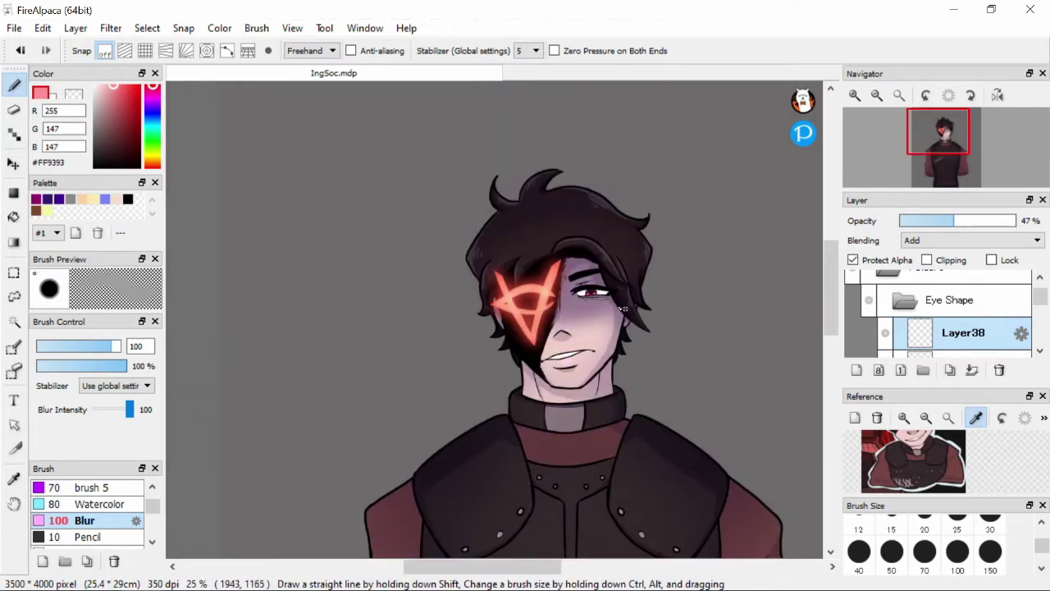
# Step: Duplicate the symbol's centre-line layer to strengthen the glow and collapse the Eye Shape folder
pyautogui.scroll(2, 532, 293)
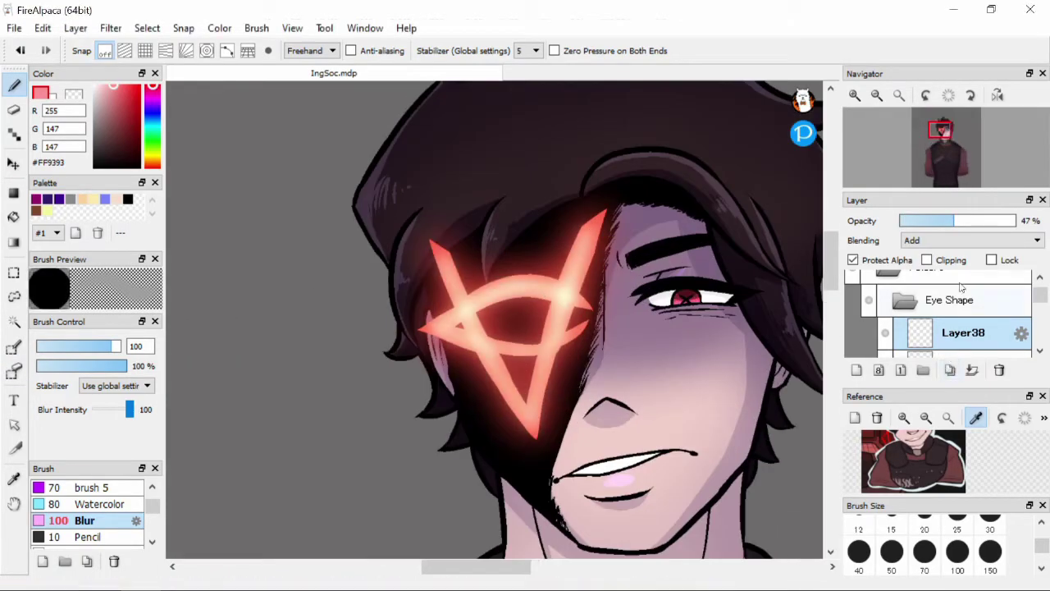
pyautogui.scroll(-1, 492, 311)
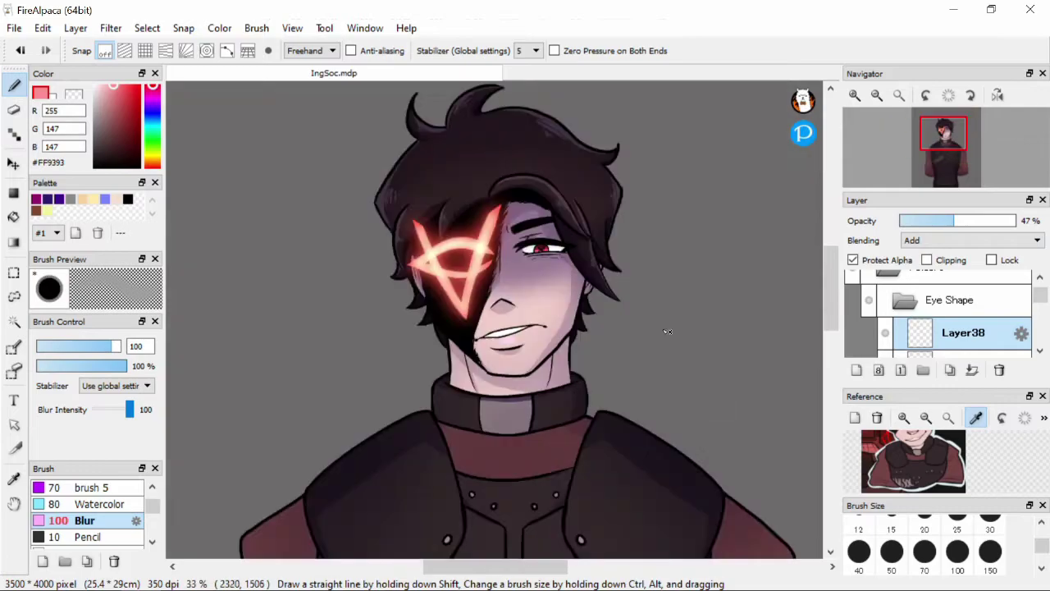
pyautogui.scroll(3, 463, 296)
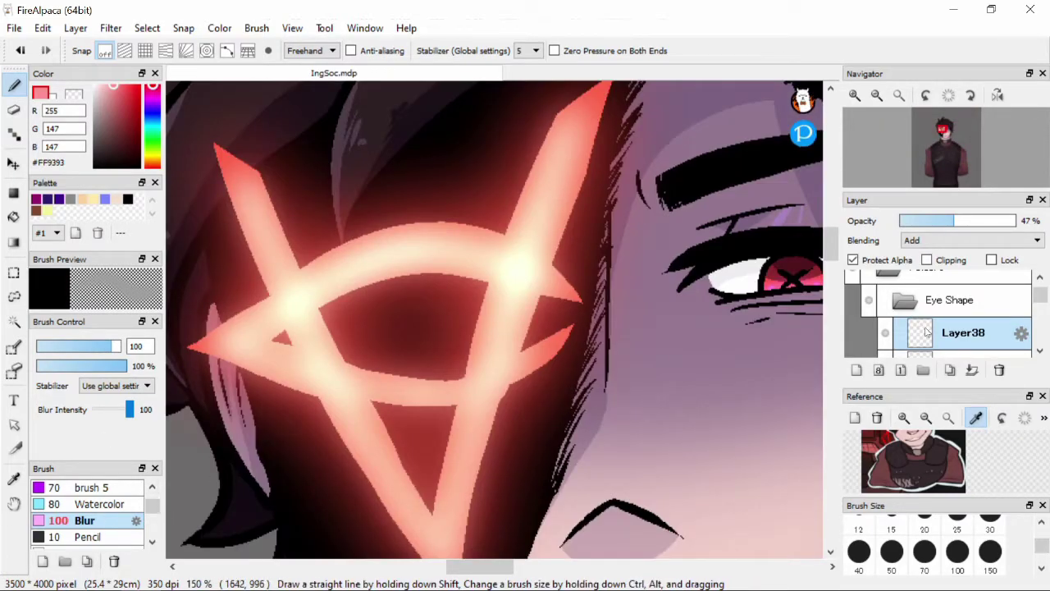
pyautogui.hotkey('ctrl', 'j')
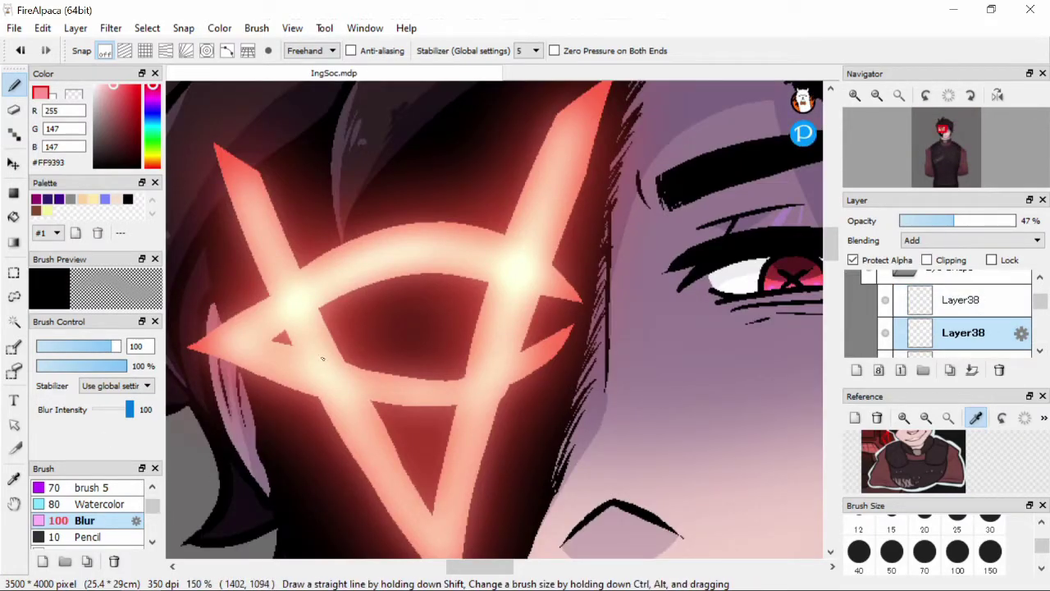
pyautogui.scroll(-5, 303, 307)
pyautogui.click(952, 297)
pyautogui.click(902, 298)
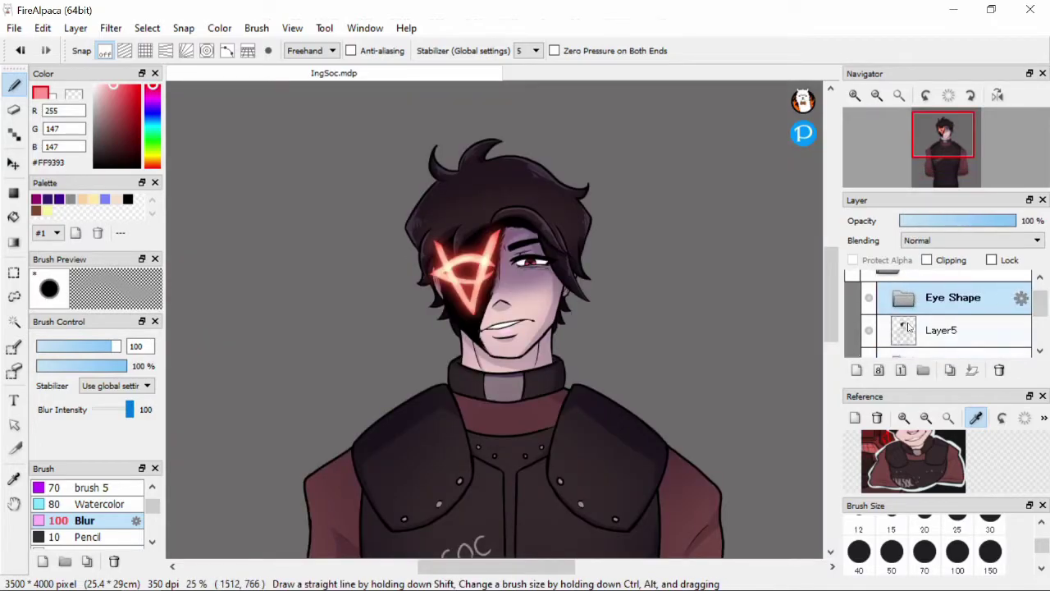
# Step: Select the character's whole silhouette from the contents of the Color folder
pyautogui.click(941, 330)
pyautogui.rightClick(943, 329)
pyautogui.click(944, 340)
pyautogui.scroll(-2, 1024, 320)
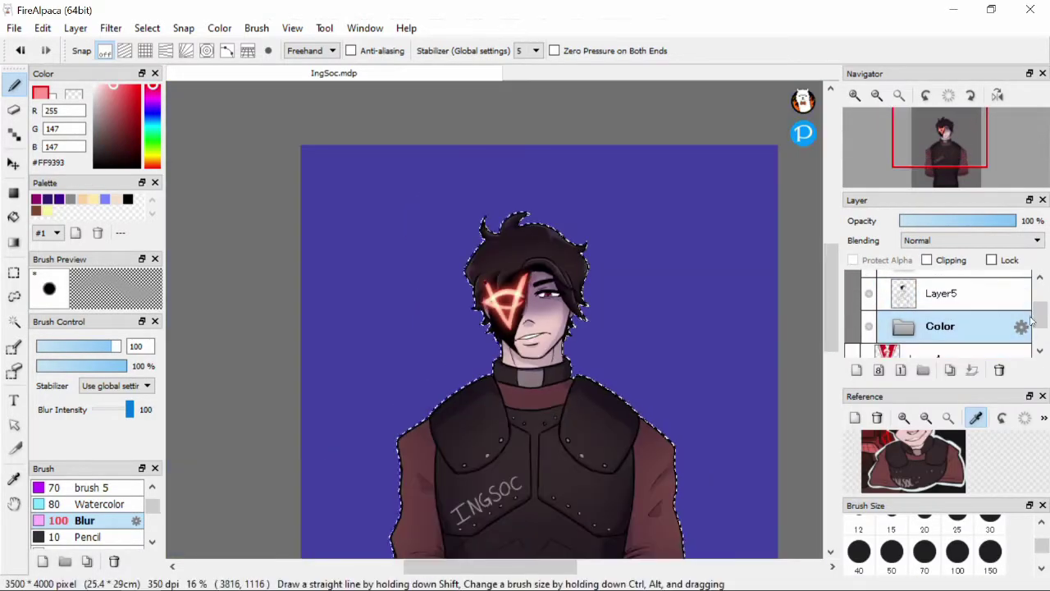
# Step: Add a layer above Layer5 and fill the silhouette with a linear gradient from pale yellow at the head to #321B6E at the waist
pyautogui.hotkey('ctrl', 'shift', 'n')
pyautogui.click(94, 84)
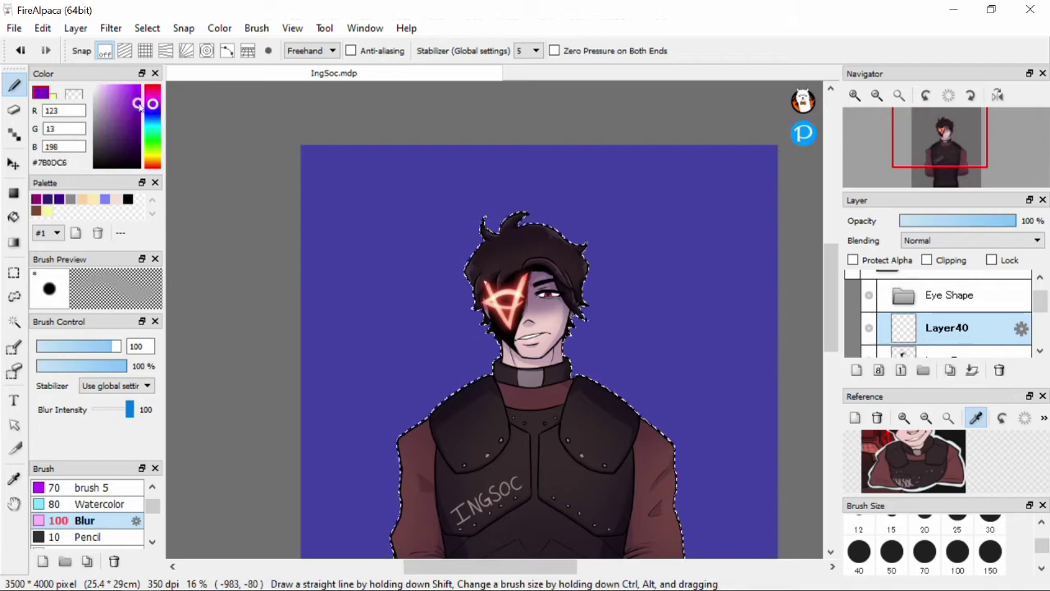
pyautogui.click(127, 199)
pyautogui.click(13, 242)
pyautogui.moveTo(511, 469); pyautogui.dragTo(511, 340)
# Step: Try Add, Screen and other blending modes on the silhouette's gradient layer
pyautogui.click(968, 240)
pyautogui.click(946, 243)
pyautogui.click(946, 243)
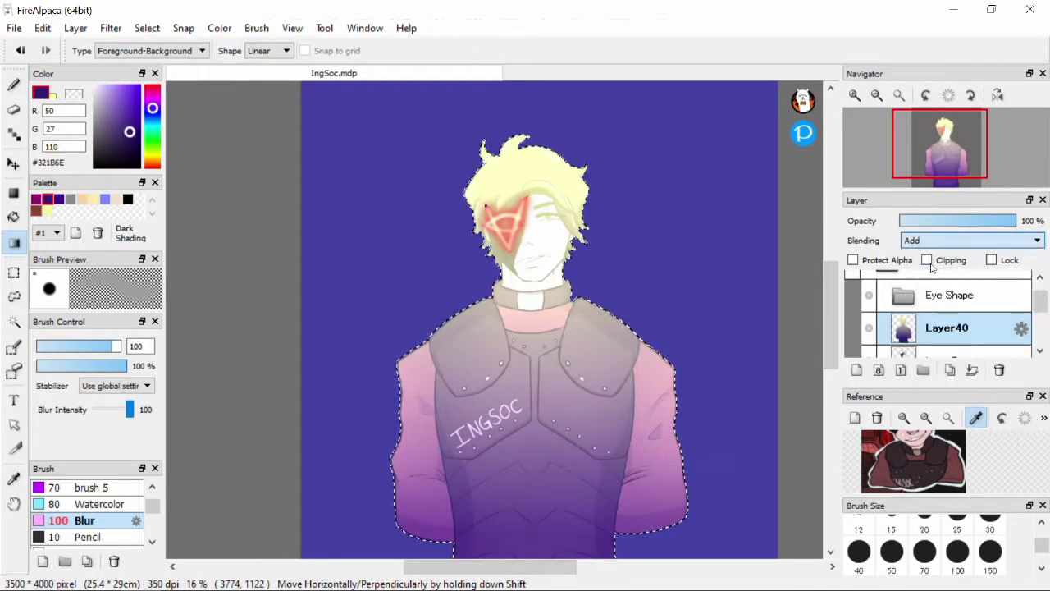
pyautogui.click(918, 263)
pyautogui.click(968, 240)
pyautogui.click(916, 313)
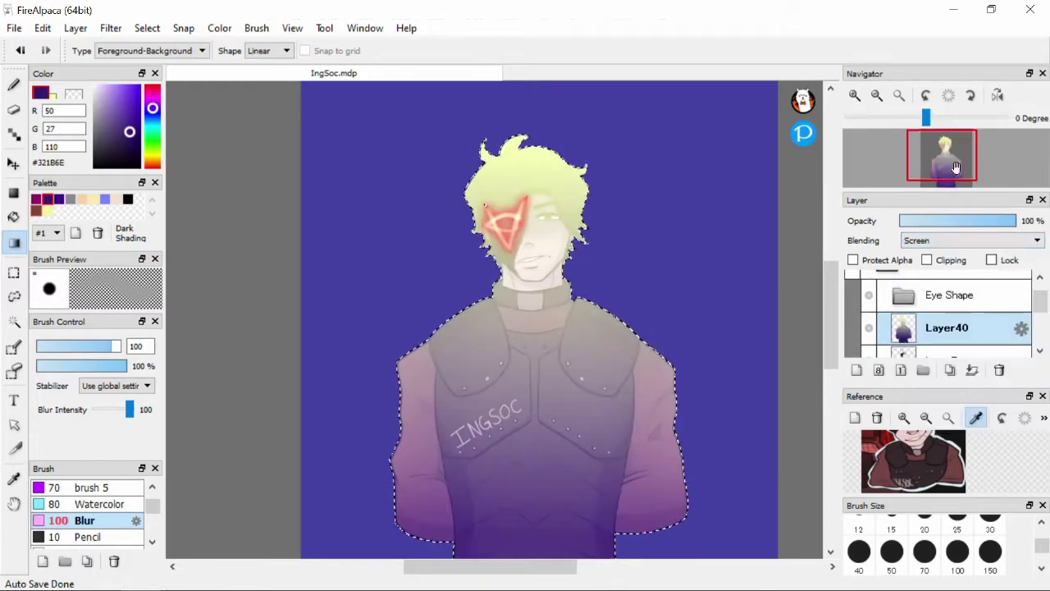
pyautogui.press('Down')
pyautogui.press('Down')
# Step: Set the silhouette's gradient layer to Add blending at 16% opacity
pyautogui.click(968, 240)
pyautogui.click(917, 257)
pyautogui.click(921, 221)
pyautogui.moveTo(921, 224); pyautogui.dragTo(918, 225)
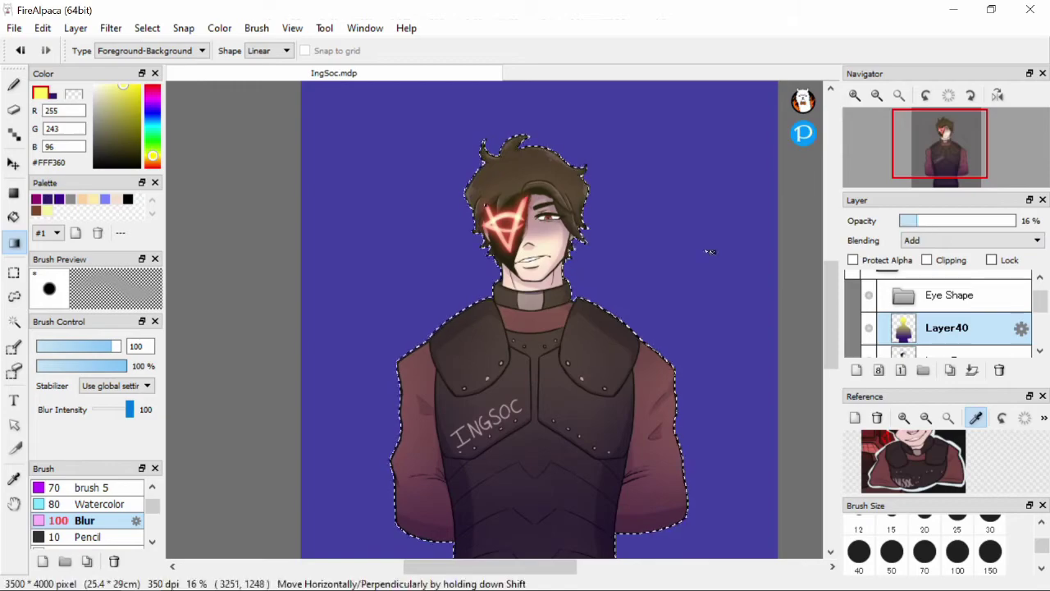
# Step: Redraw the silhouette's gradient from orange #FFA060 at the head to dark indigo below, and clear the selection
pyautogui.moveTo(533, 192); pyautogui.dragTo(533, 452)
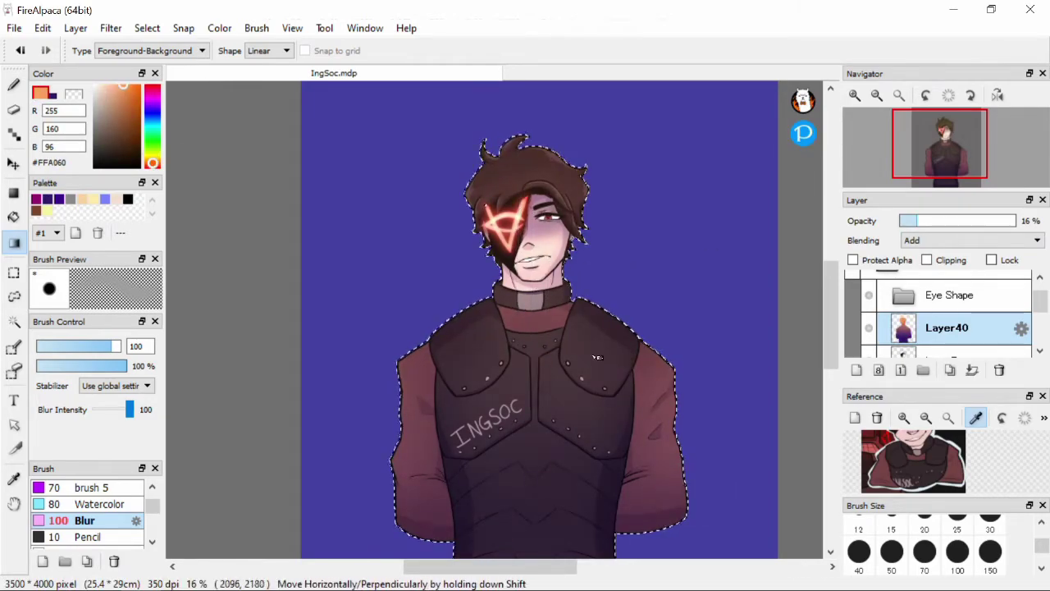
pyautogui.scroll(2, 944, 328)
pyautogui.click(930, 285)
pyautogui.click(147, 28)
pyautogui.click(176, 64)
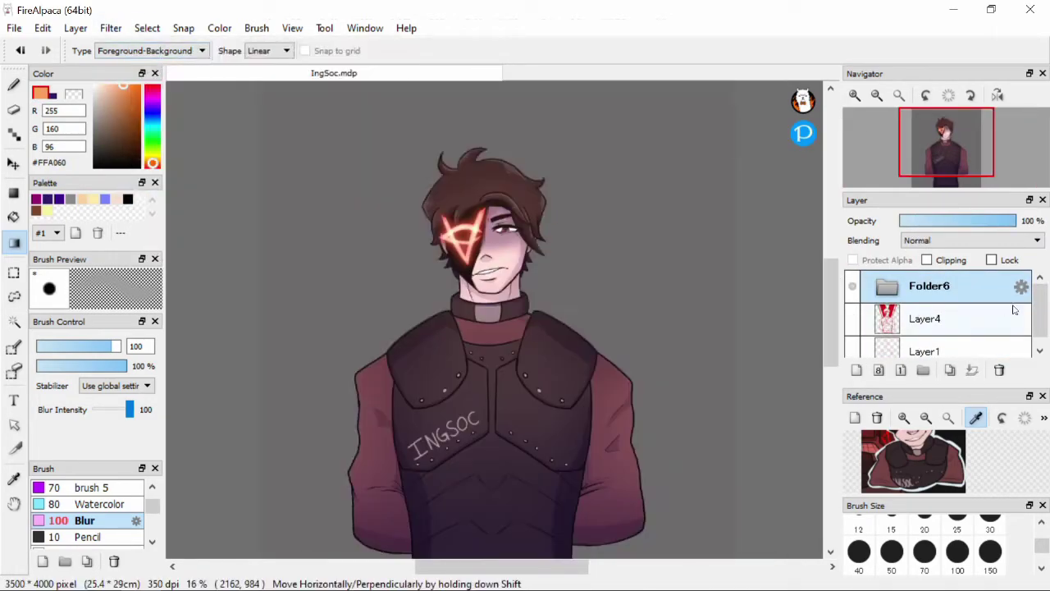
# Step: Add a layer above Layer4 and draw slanted straight black lines across the canvas with the Pen at size 25 as stripe outlines
pyautogui.click(857, 370)
pyautogui.click(128, 199)
pyautogui.press('b')
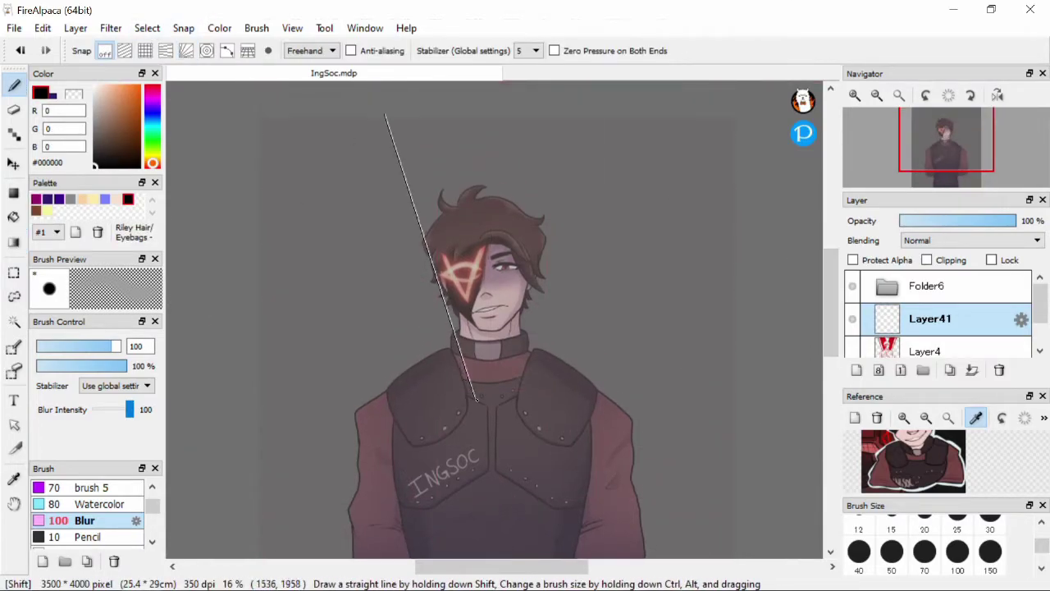
pyautogui.scroll(-2, 558, 238)
pyautogui.press('b')
pyautogui.moveTo(496, 165)
pyautogui.mouseDown()
pyautogui.moveTo(537, 443)
pyautogui.moveTo(533, 435)
pyautogui.mouseUp()
pyautogui.moveTo(458, 165); pyautogui.dragTo(509, 435)
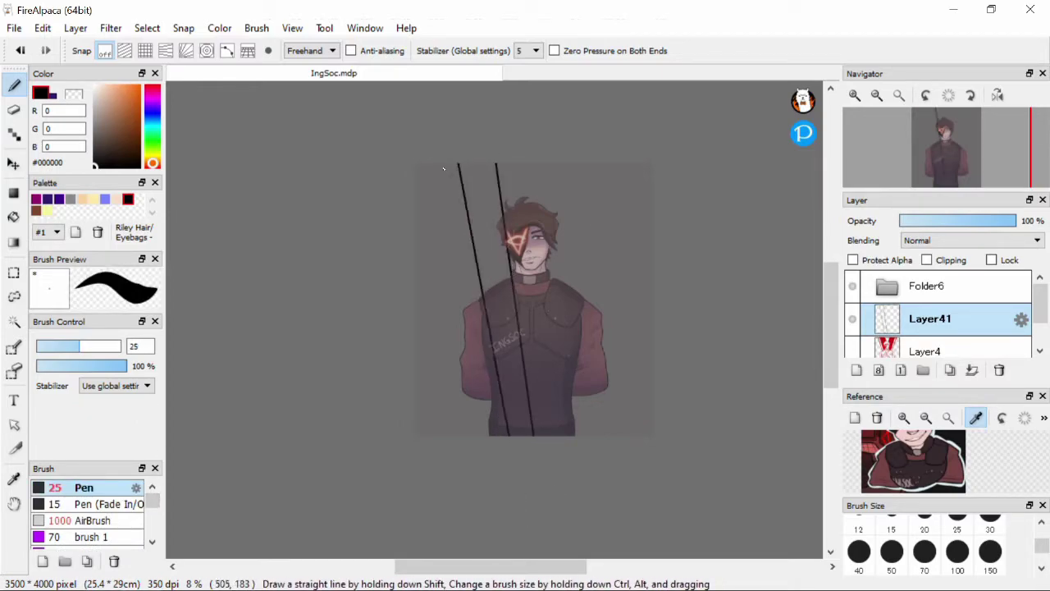
pyautogui.moveTo(428, 164); pyautogui.dragTo(491, 435)
# Step: Fill the wide and the narrow slanted stripes with black
pyautogui.press('g')
pyautogui.click(494, 271)
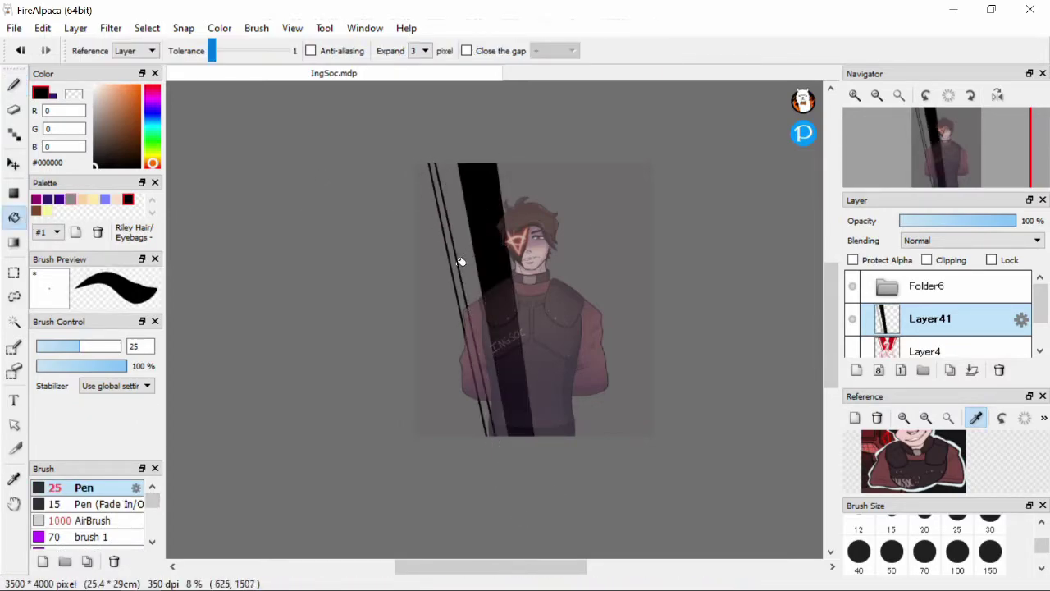
pyautogui.click(449, 247)
# Step: Duplicate the black stripes, flip the copy horizontally to the character's other side, merge the copies and clear the selection
pyautogui.hotkey('ctrl', 'shift', 'd')
pyautogui.hotkey('ctrl', 't')
pyautogui.press('Return')
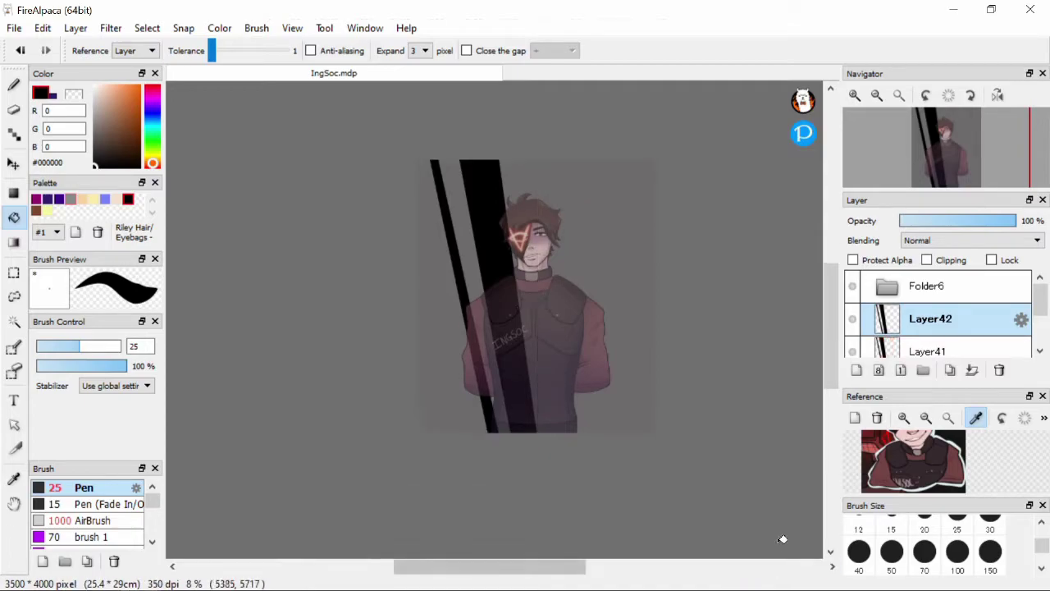
pyautogui.press('m')
pyautogui.hotkey('ctrl', 'shift', 'd')
pyautogui.hotkey('ctrl', 't')
pyautogui.click(544, 539)
pyautogui.press('Return')
pyautogui.hotkey('ctrl', 'e')
pyautogui.hotkey('ctrl', 'e')
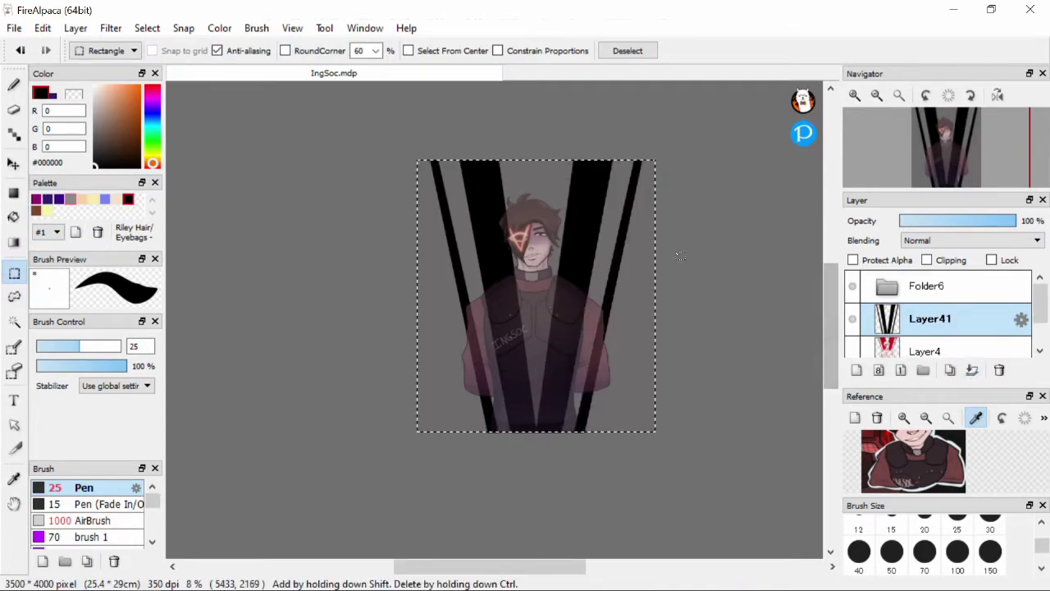
pyautogui.hotkey('ctrl', 'd')
# Step: On a new layer, draw a straight slanted line inside the first wide stripe and fill the gap black to extend it inward
pyautogui.press('b')
pyautogui.hotkey('ctrl', 'shift', 'n')
pyautogui.keyDown('shift'); pyautogui.click(548, 474); pyautogui.keyUp('shift')
pyautogui.scroll(1, 548, 475)
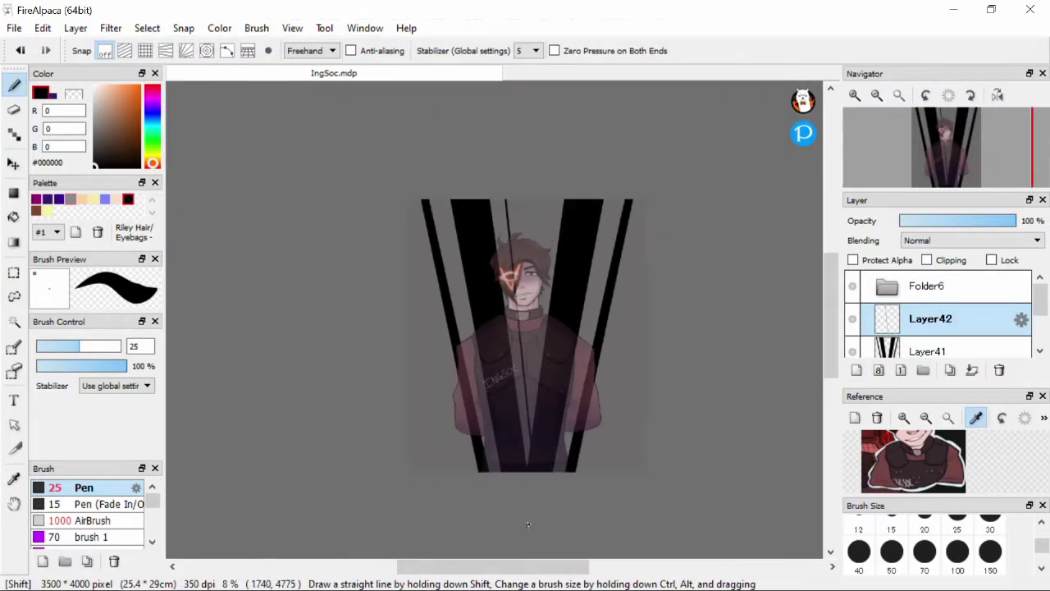
pyautogui.press('g')
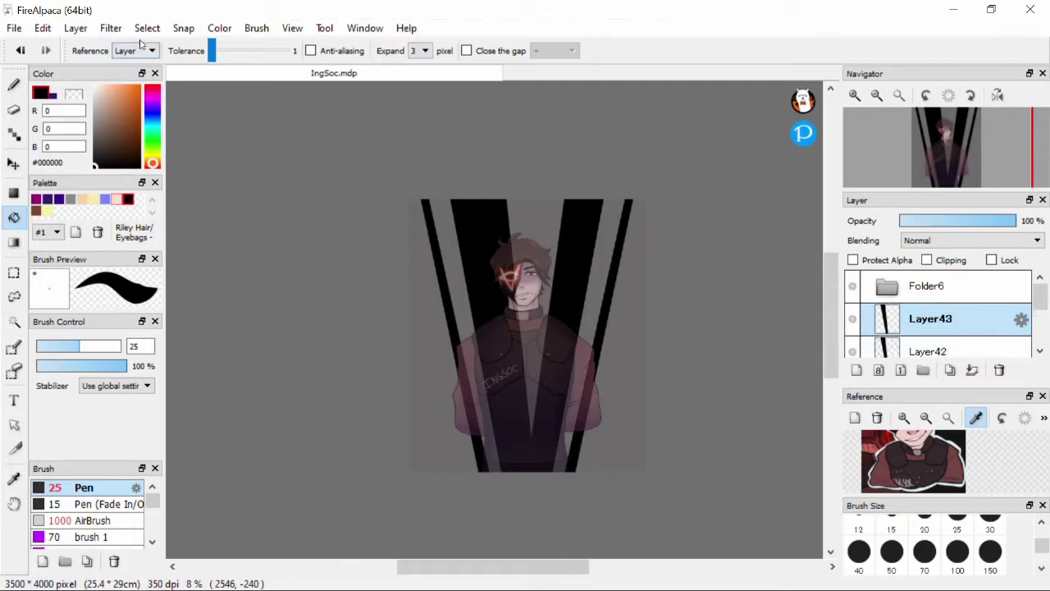
# Step: Mirror a copy of the inward stripe extension onto the opposite wide stripe, merge it with the original and clear the selection
pyautogui.press('m')
pyautogui.hotkey('ctrl', 't')
pyautogui.press('Return')
pyautogui.hotkey('ctrl', 't')
pyautogui.press('Return')
pyautogui.hotkey('ctrl', 'e')
pyautogui.hotkey('ctrl', '0')
pyautogui.hotkey('ctrl', 'd')
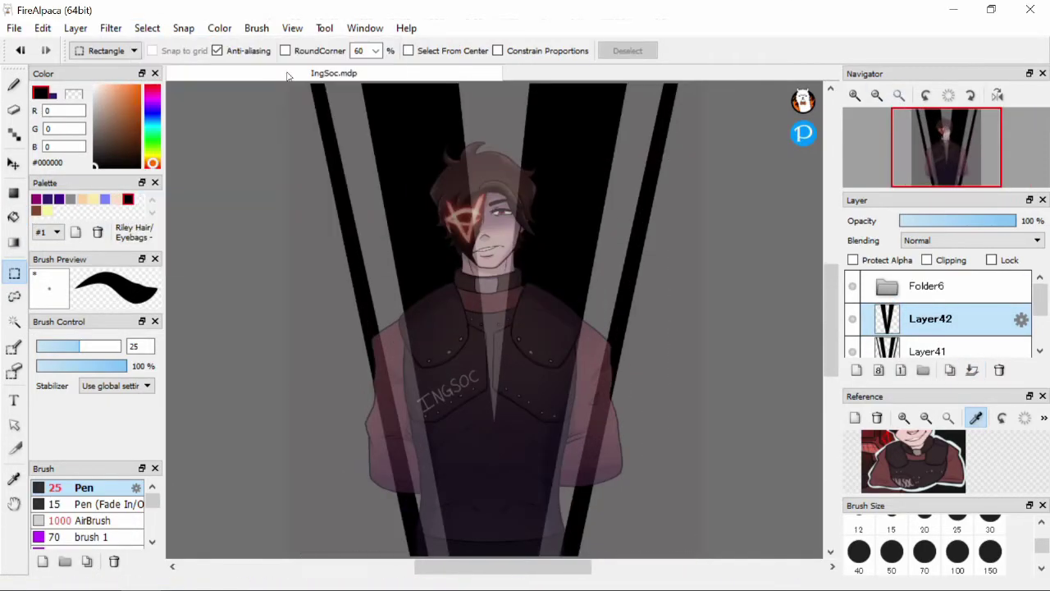
# Step: Merge the black stripe layers and outline a slanted white #FFFFFF stripe beside the first wide black stripe on a new layer
pyautogui.click(929, 286)
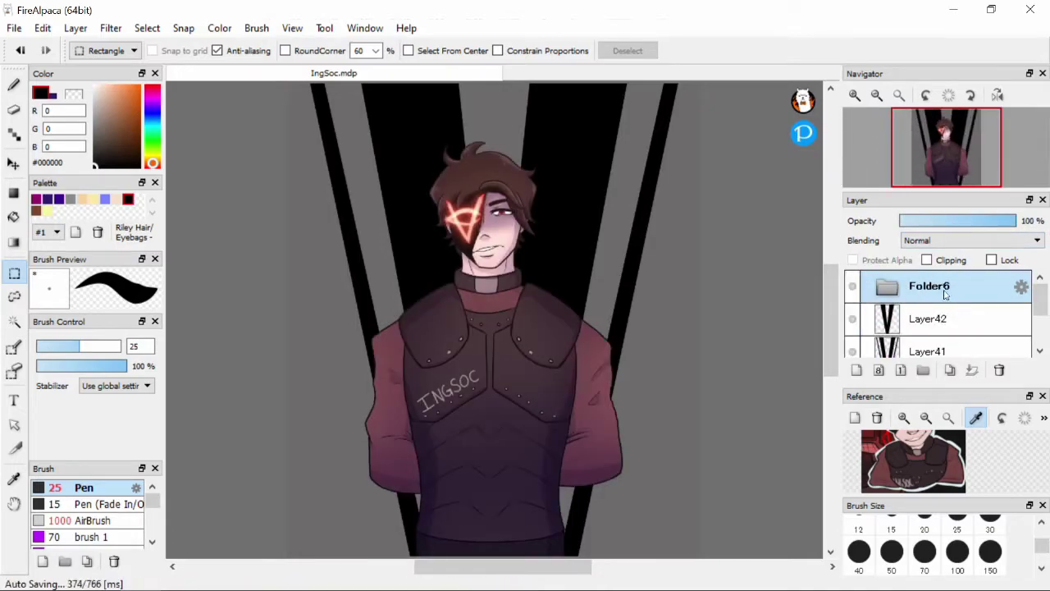
pyautogui.click(951, 319)
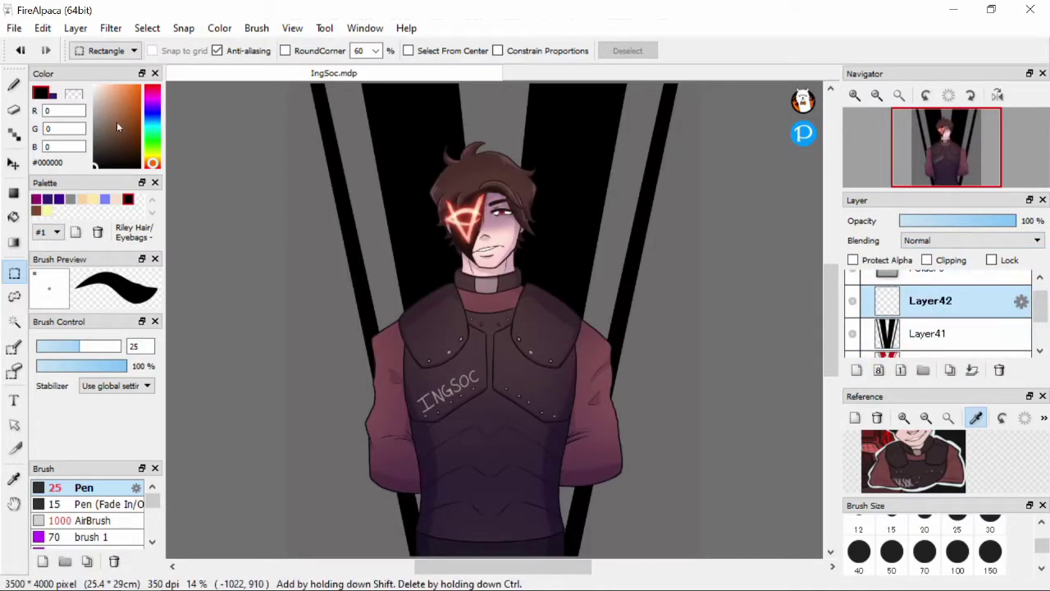
pyautogui.click(94, 86)
pyautogui.click(14, 84)
pyautogui.scroll(-3, 459, 370)
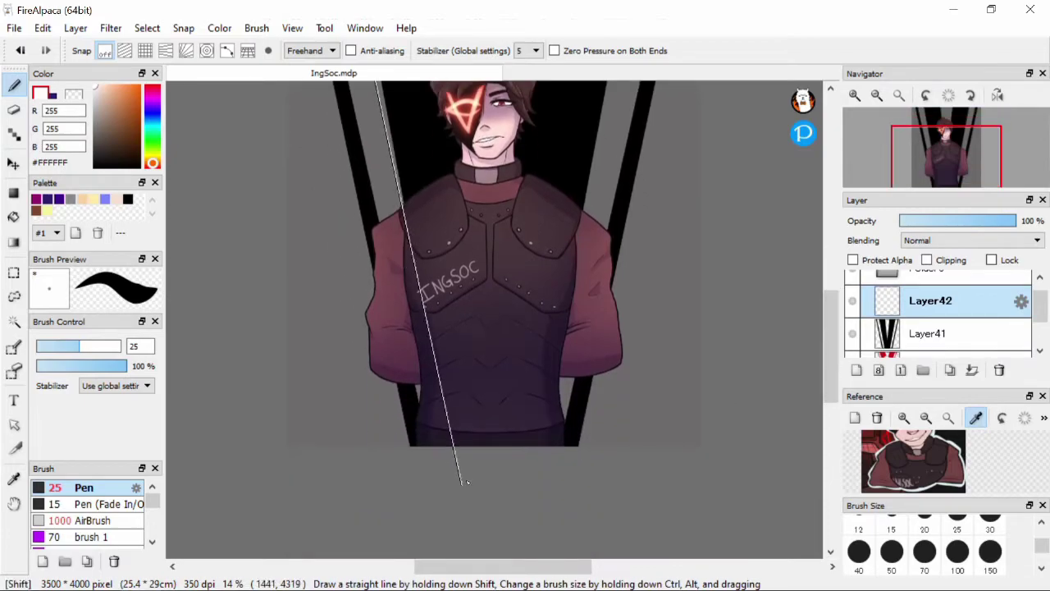
pyautogui.click(927, 273)
pyautogui.click(930, 319)
pyautogui.scroll(3, 493, 328)
pyautogui.moveTo(431, 556); pyautogui.dragTo(366, 125)
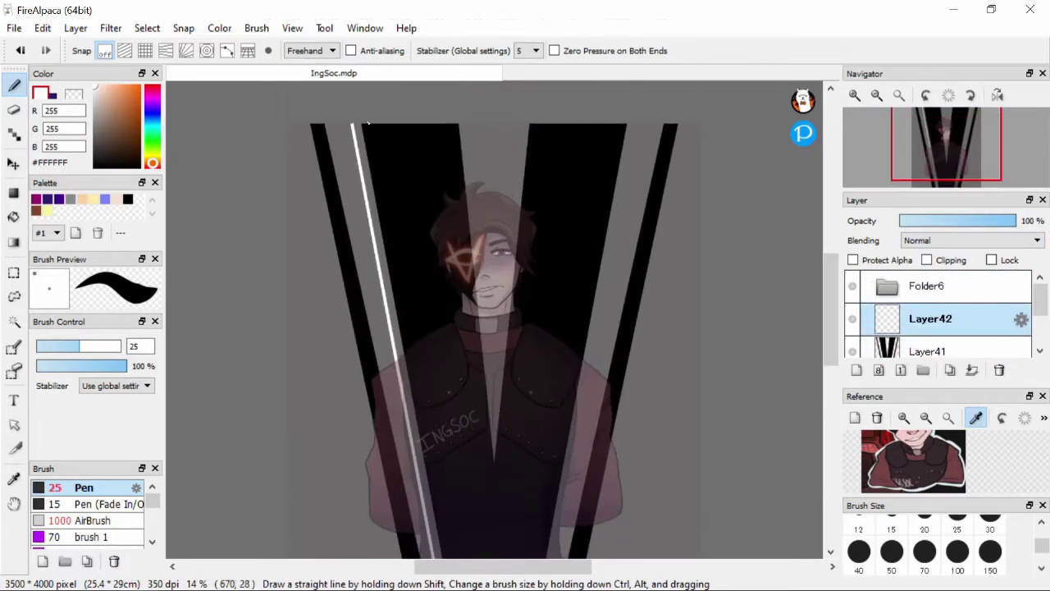
pyautogui.keyDown('shift'); pyautogui.click(462, 482); pyautogui.keyUp('shift')
# Step: Fill the outlined slanted stripe with white
pyautogui.moveTo(830, 306)
pyautogui.mouseDown()
pyautogui.moveTo(829, 341)
pyautogui.moveTo(833, 269)
pyautogui.mouseUp()
pyautogui.press('g')
pyautogui.click(433, 352)
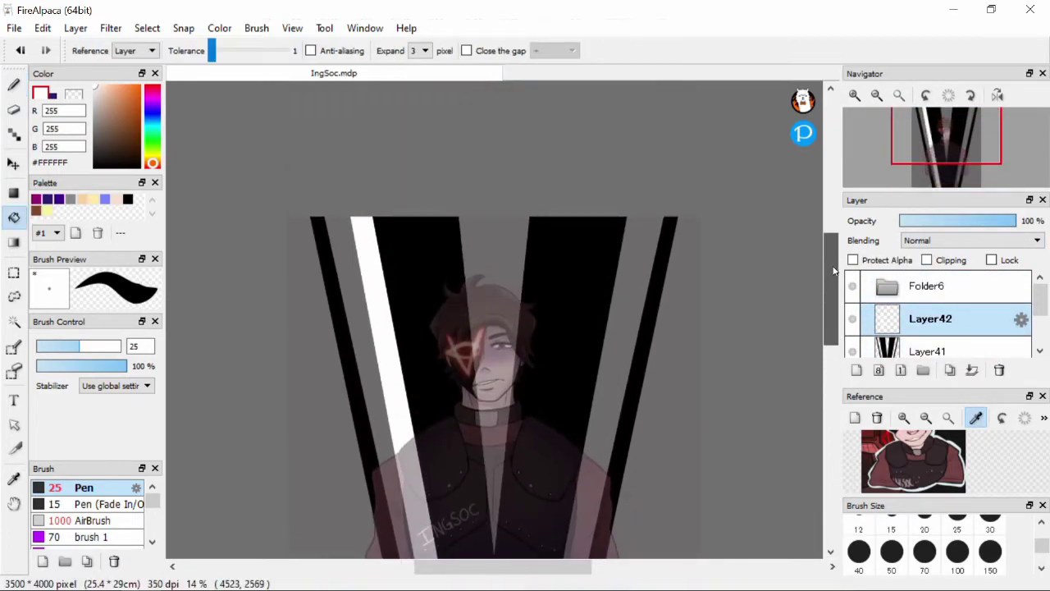
# Step: Select the whole canvas, duplicate the white stripe, flip the copy horizontally to the other side and clear the selection
pyautogui.scroll(-1, 833, 269)
pyautogui.scroll(-1, 936, 320)
pyautogui.scroll(-1, 609, 293)
pyautogui.press('m')
pyautogui.moveTo(328, 106); pyautogui.dragTo(689, 454)
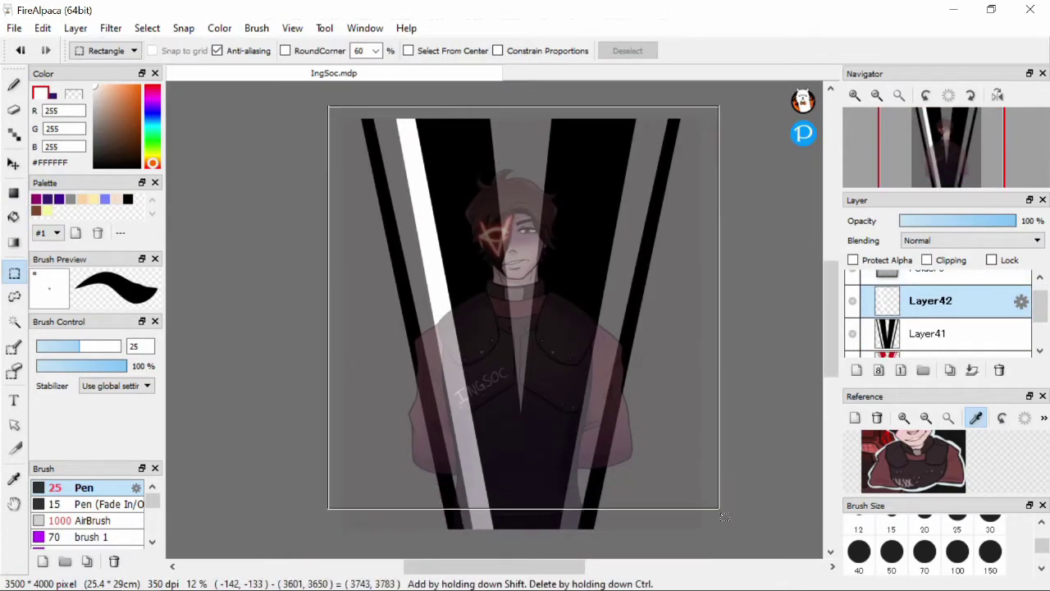
pyautogui.hotkey('ctrl', 'a')
pyautogui.hotkey('ctrl', 'shift', 'n')
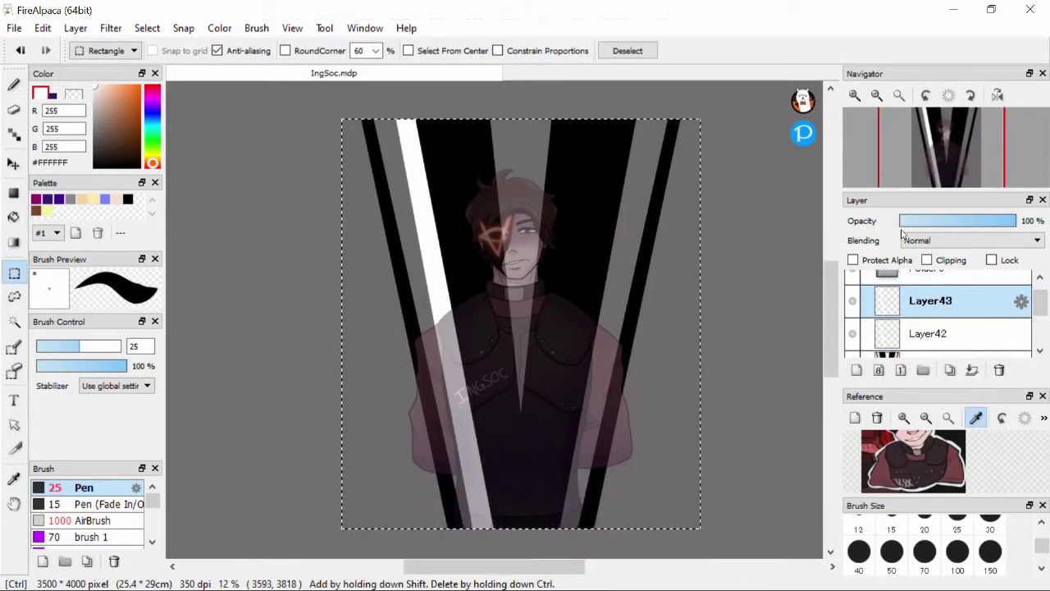
pyautogui.hotkey('ctrl', 't')
pyautogui.click(544, 539)
pyautogui.click(744, 563)
pyautogui.hotkey('ctrl', 'd')
# Step: Stack the black stripes above the white ones, select the black areas and merge the stripe layers
pyautogui.click(972, 369)
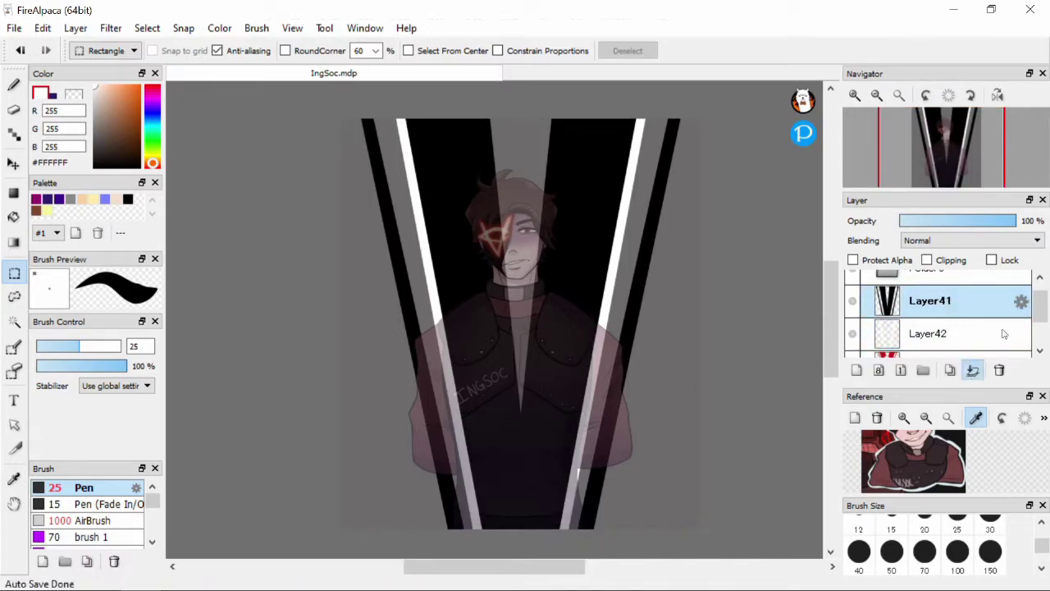
pyautogui.scroll(1, 943, 329)
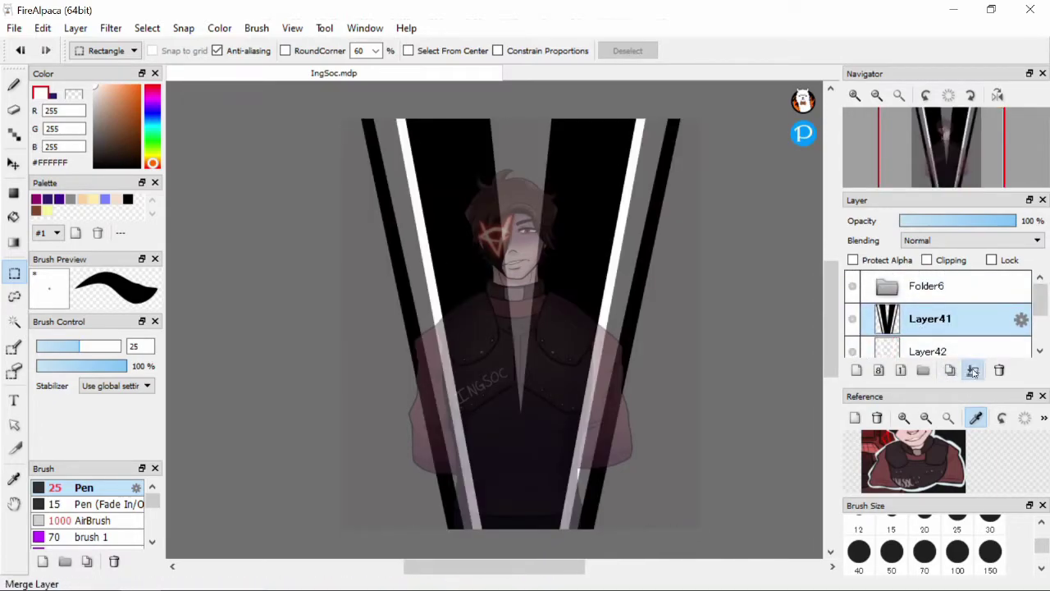
pyautogui.click(926, 285)
pyautogui.click(931, 318)
# Step: Fill the selected black stripes on a new layer with a vertical linear gradient from red #FF0000 at the base to black
pyautogui.click(857, 370)
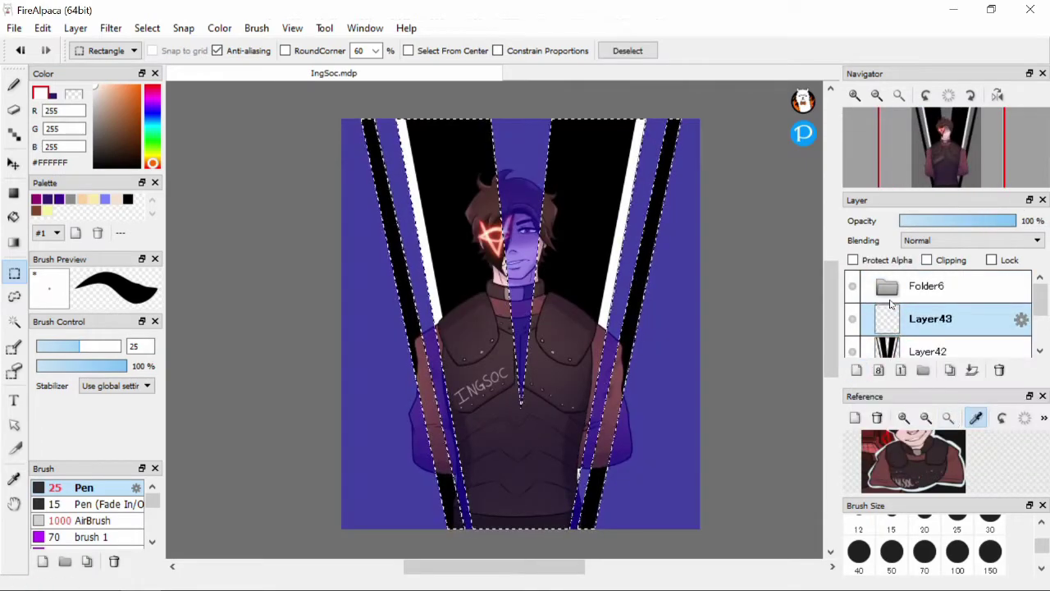
pyautogui.click(48, 199)
pyautogui.moveTo(152, 105); pyautogui.dragTo(152, 86)
pyautogui.click(139, 86)
pyautogui.click(13, 242)
pyautogui.moveTo(517, 492); pyautogui.dragTo(517, 180)
pyautogui.moveTo(517, 525); pyautogui.dragTo(517, 131)
# Step: Set the red gradient layer to Add blending at 35% opacity and clear the selection
pyautogui.click(971, 240)
pyautogui.click(912, 272)
pyautogui.moveTo(1015, 221); pyautogui.dragTo(919, 221)
pyautogui.hotkey('ctrl', 'd')
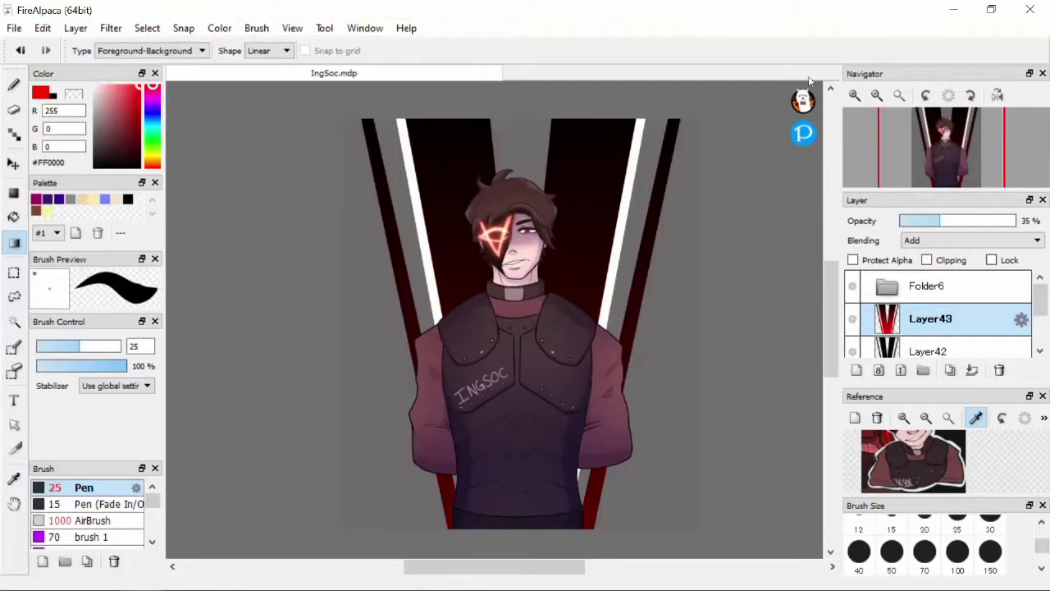
# Step: Sample the glowing red #FF1D00 from the eye symbol and choose the Particle brush
pyautogui.moveTo(829, 320); pyautogui.dragTo(825, 283)
pyautogui.scroll(7, 525, 261)
pyautogui.scroll(10, 609, 214)
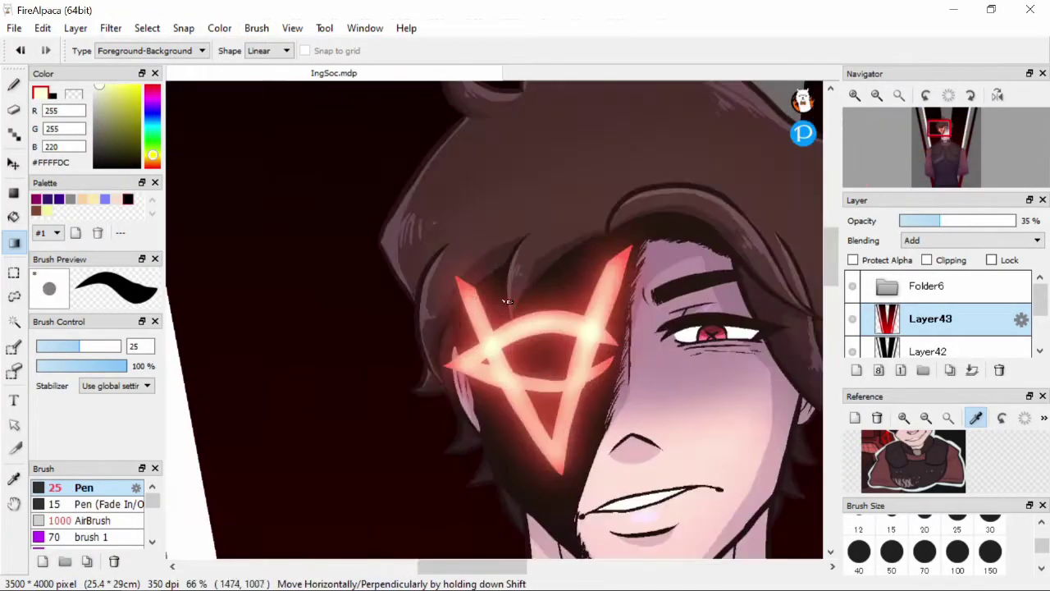
pyautogui.keyDown('alt'); pyautogui.click(428, 244); pyautogui.keyUp('alt')
pyautogui.scroll(-10, 90, 513)
pyautogui.click(86, 505)
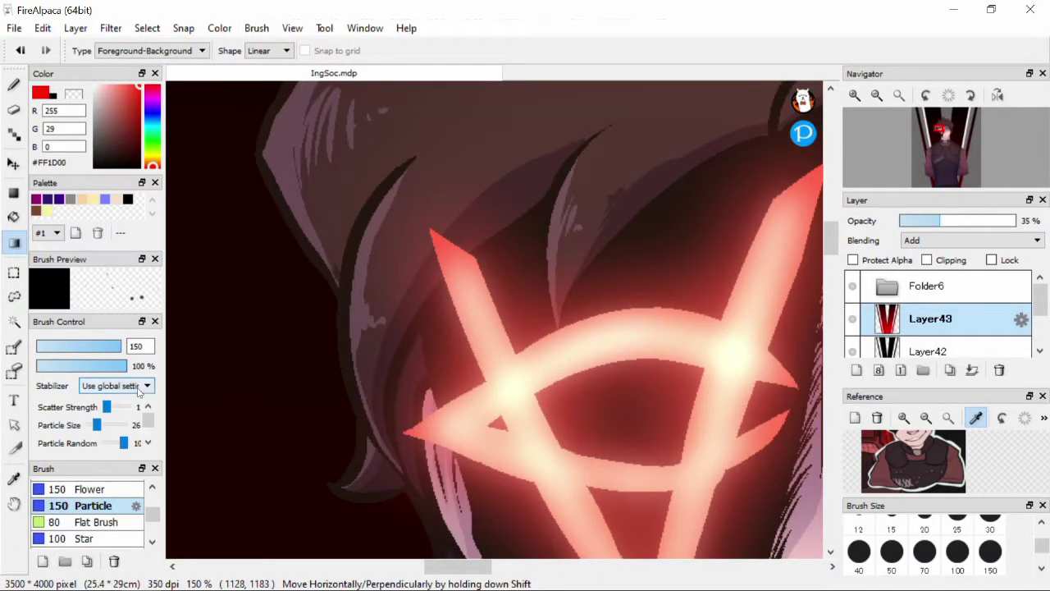
pyautogui.scroll(-5, 332, 182)
pyautogui.press('b')
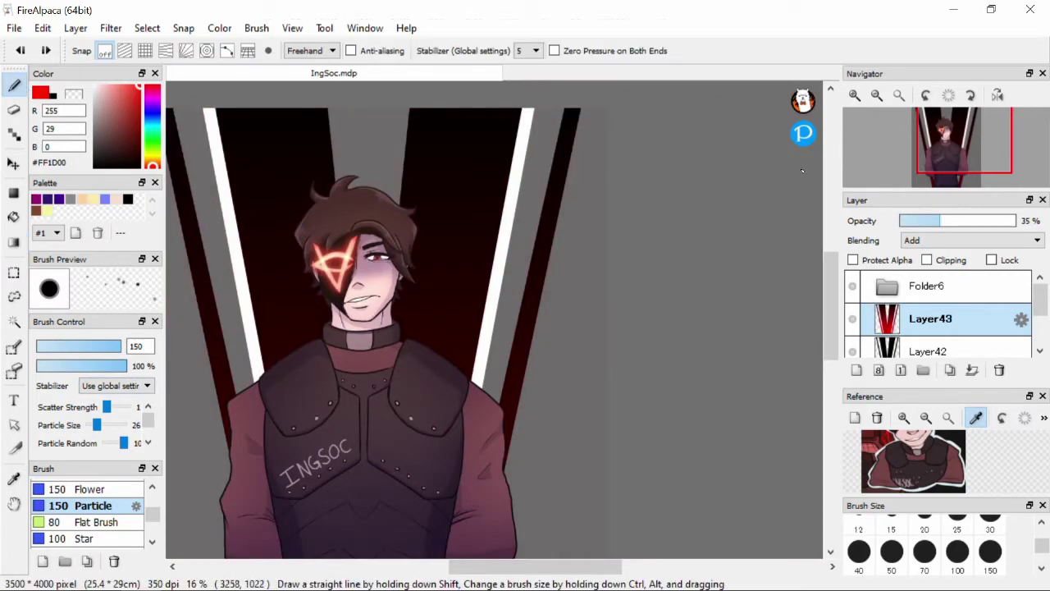
# Step: Clip the red gradient layer to the stripes and add a new layer above Folder6
pyautogui.click(926, 260)
pyautogui.click(899, 287)
pyautogui.click(879, 369)
pyautogui.scroll(3, 492, 287)
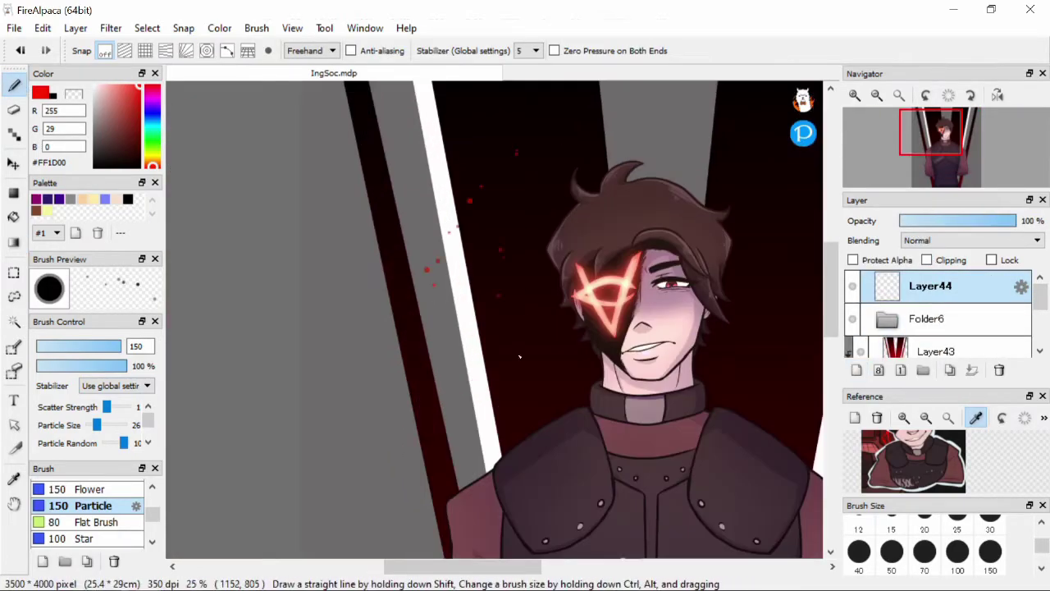
pyautogui.moveTo(492, 316)
pyautogui.mouseDown()
pyautogui.moveTo(500, 307)
pyautogui.moveTo(470, 360)
pyautogui.mouseUp()
pyautogui.scroll(-2, 470, 359)
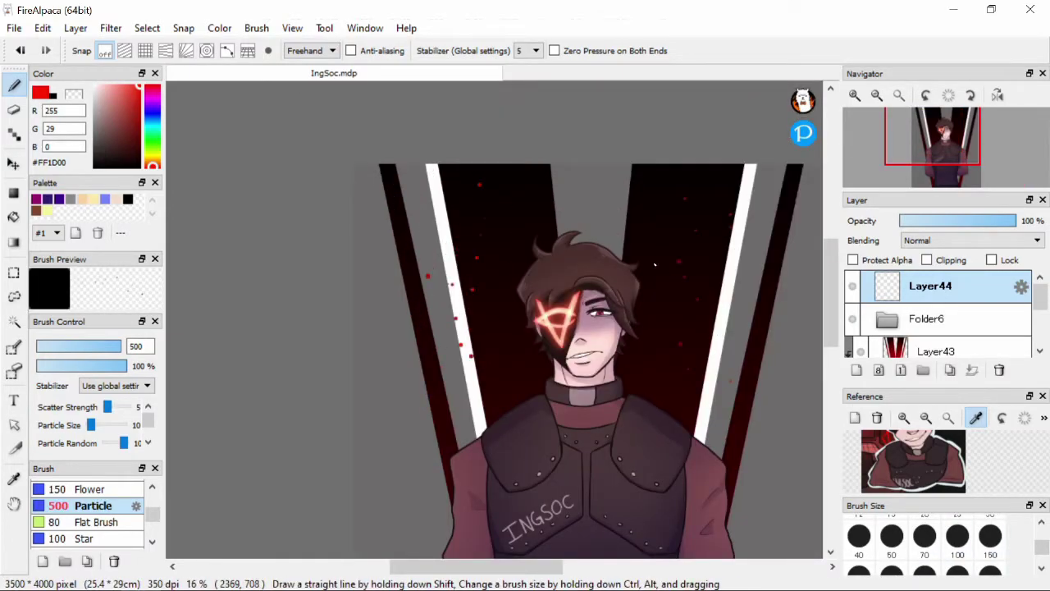
pyautogui.hotkey('ctrl', 'z')
# Step: Scatter orange #FF8500 particles over the background with the Particle brush at size 500, scatter strength 5 and particle size 7
pyautogui.click(153, 160)
pyautogui.scroll(-1, 152, 523)
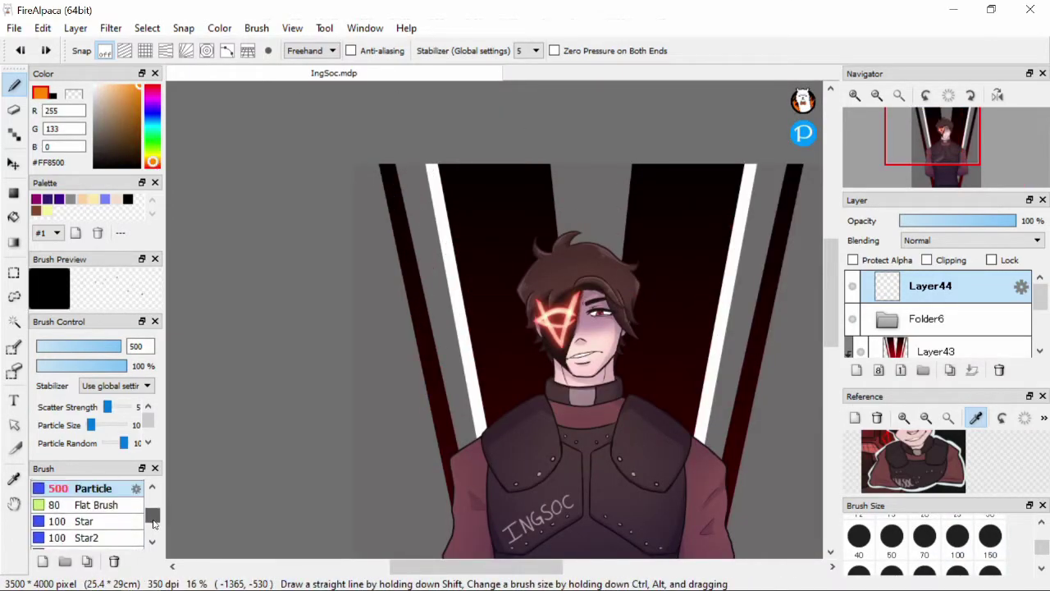
pyautogui.moveTo(459, 287)
pyautogui.mouseDown()
pyautogui.moveTo(587, 179)
pyautogui.moveTo(656, 164)
pyautogui.moveTo(740, 113)
pyautogui.moveTo(741, 229)
pyautogui.mouseUp()
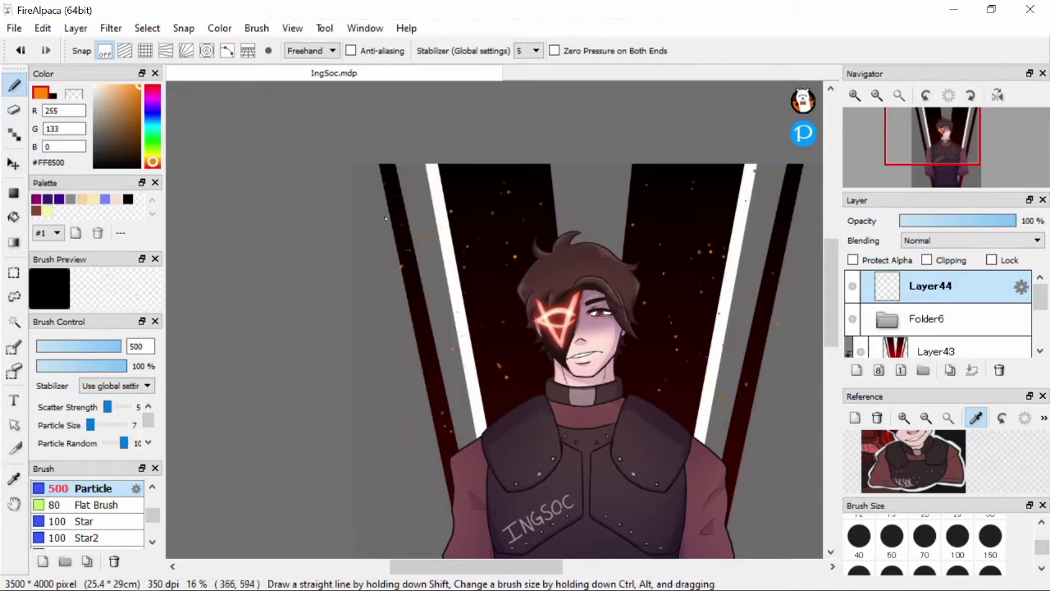
# Step: Duplicate the particle layer, set the copy to Add blending and apply a Gaussian Blur of about 2.88
pyautogui.scroll(-1, 574, 296)
pyautogui.scroll(1, 388, 322)
pyautogui.click(950, 370)
pyautogui.click(971, 240)
pyautogui.click(915, 256)
pyautogui.click(111, 28)
pyautogui.click(155, 178)
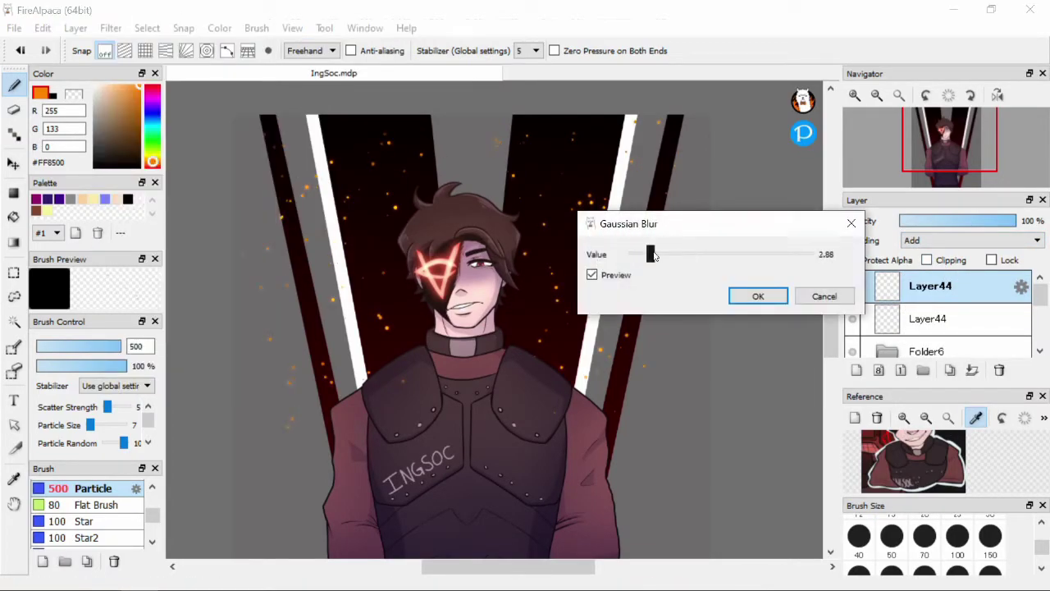
pyautogui.click(758, 296)
# Step: Set the original particle layer to Add blending and merge it with the blurred copy
pyautogui.press('e')
pyautogui.scroll(3, 253, 159)
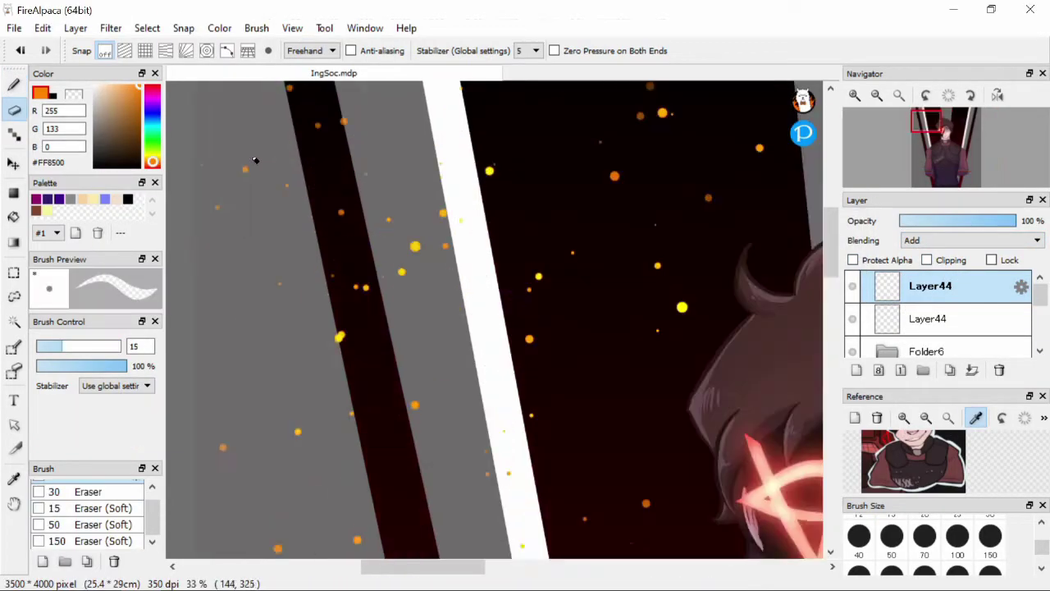
pyautogui.click(972, 370)
pyautogui.hotkey('ctrl', 'z')
pyautogui.click(935, 318)
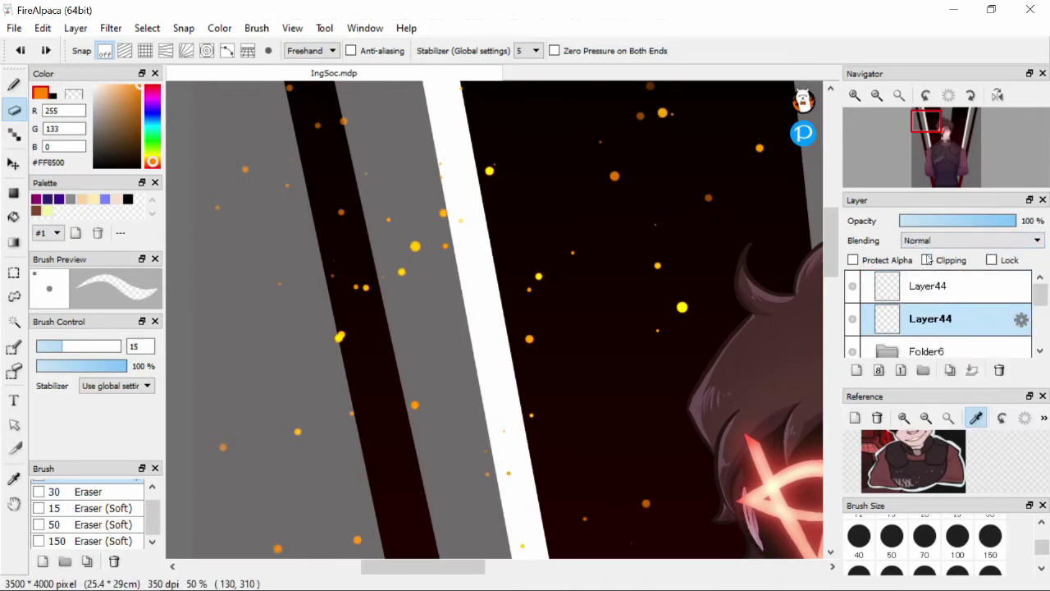
pyautogui.click(970, 241)
pyautogui.click(915, 256)
pyautogui.click(972, 370)
# Step: Erase stray particles over the grey background areas around the stripes with the Eraser at size 150
pyautogui.scroll(2, 492, 246)
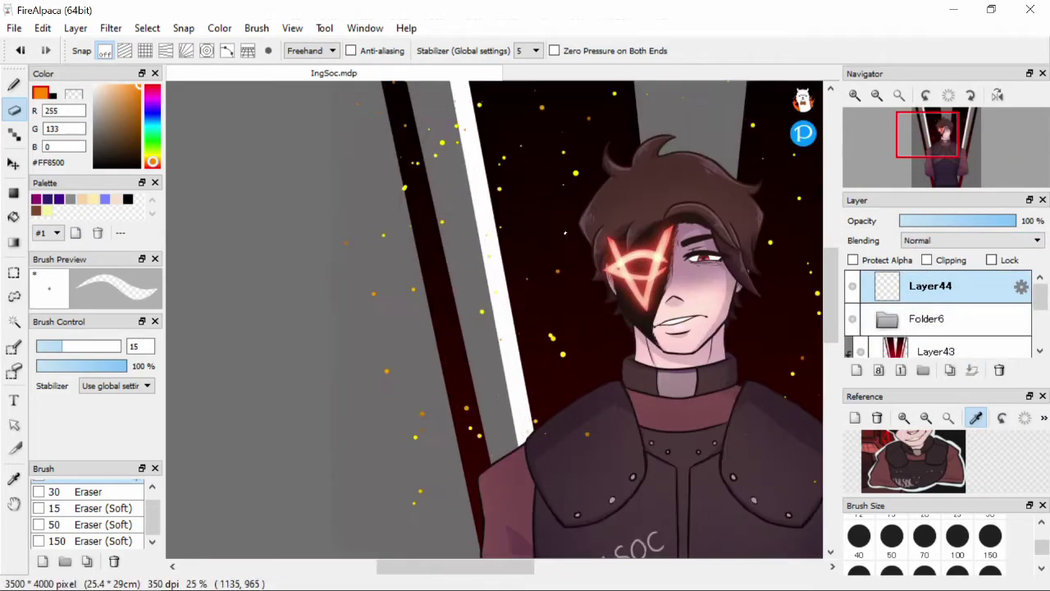
pyautogui.scroll(-2, 221, 119)
pyautogui.scroll(3, 449, 179)
pyautogui.click(990, 535)
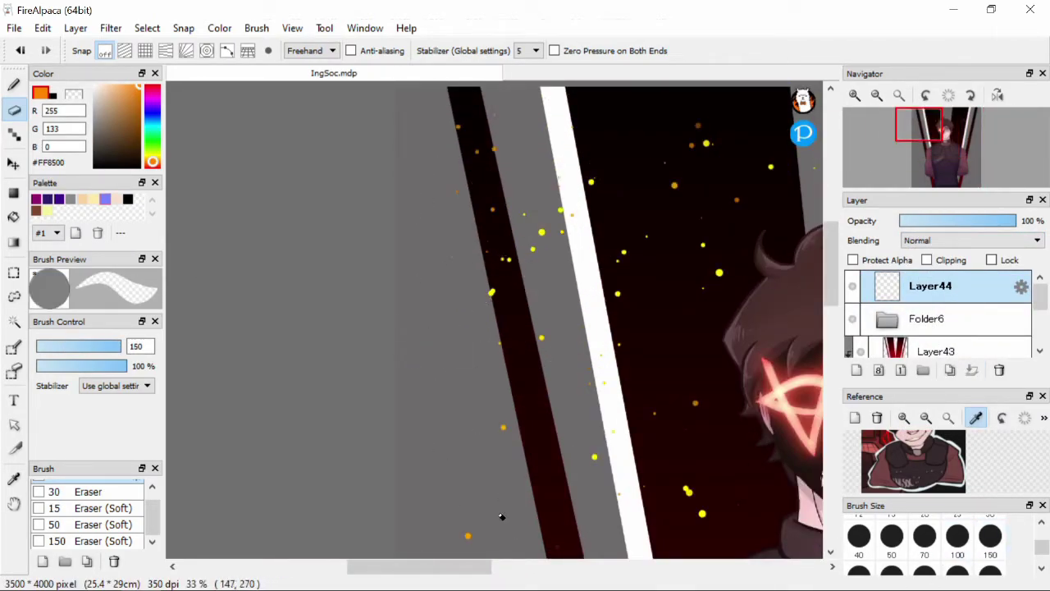
pyautogui.scroll(-3, 512, 534)
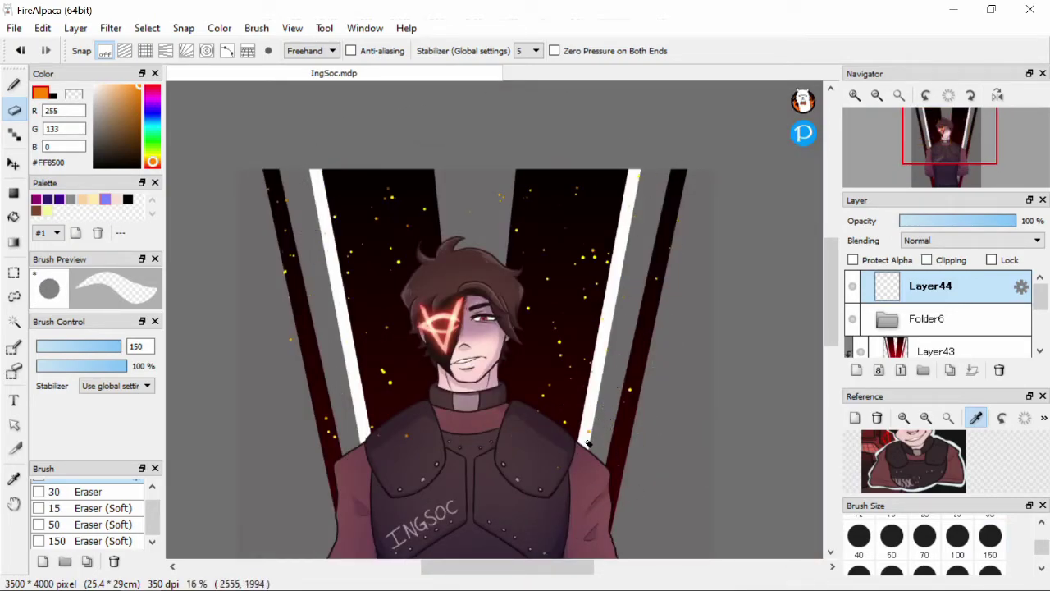
pyautogui.scroll(-2, 400, 451)
pyautogui.scroll(2, 520, 140)
pyautogui.scroll(-2, 468, 124)
pyautogui.scroll(1, 493, 140)
# Step: Add a layer above the particles and handwrite the artist's signature in red #FF0000 above the shoulder with the Pen at size 15
pyautogui.click(855, 369)
pyautogui.scroll(3, 90, 509)
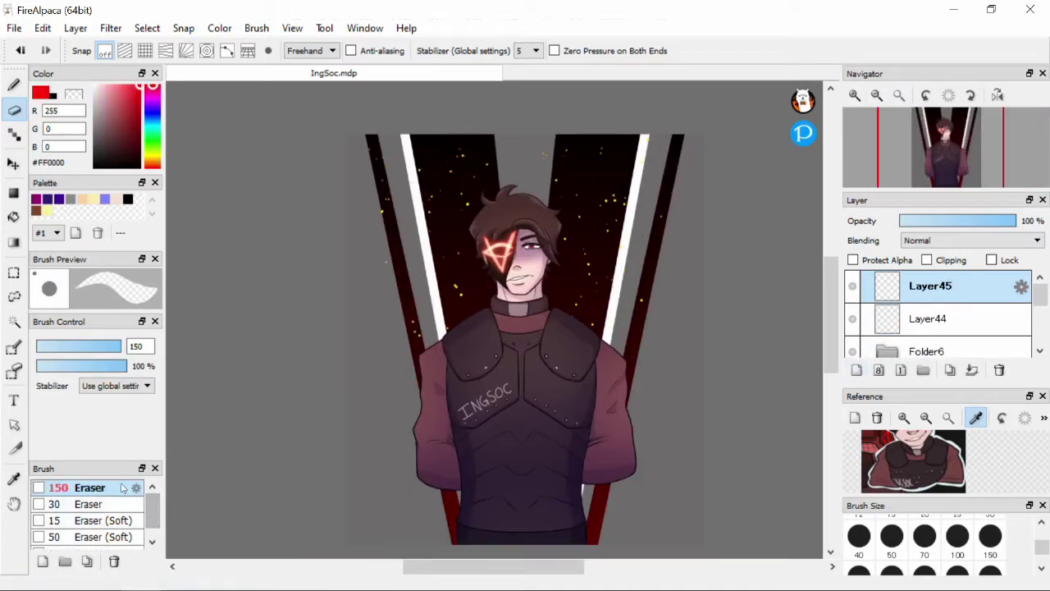
pyautogui.click(84, 487)
pyautogui.scroll(2, 802, 474)
pyautogui.scroll(3, 802, 474)
pyautogui.click(892, 546)
pyautogui.moveTo(460, 349)
pyautogui.mouseDown()
pyautogui.moveTo(469, 374)
pyautogui.moveTo(489, 328)
pyautogui.moveTo(625, 238)
pyautogui.moveTo(515, 302)
pyautogui.mouseUp()
pyautogui.scroll(-2, 514, 302)
pyautogui.moveTo(593, 246); pyautogui.dragTo(628, 312)
# Step: Transform the signature to fit beside the shoulder armour and lower its layer opacity to 20%
pyautogui.click(147, 28)
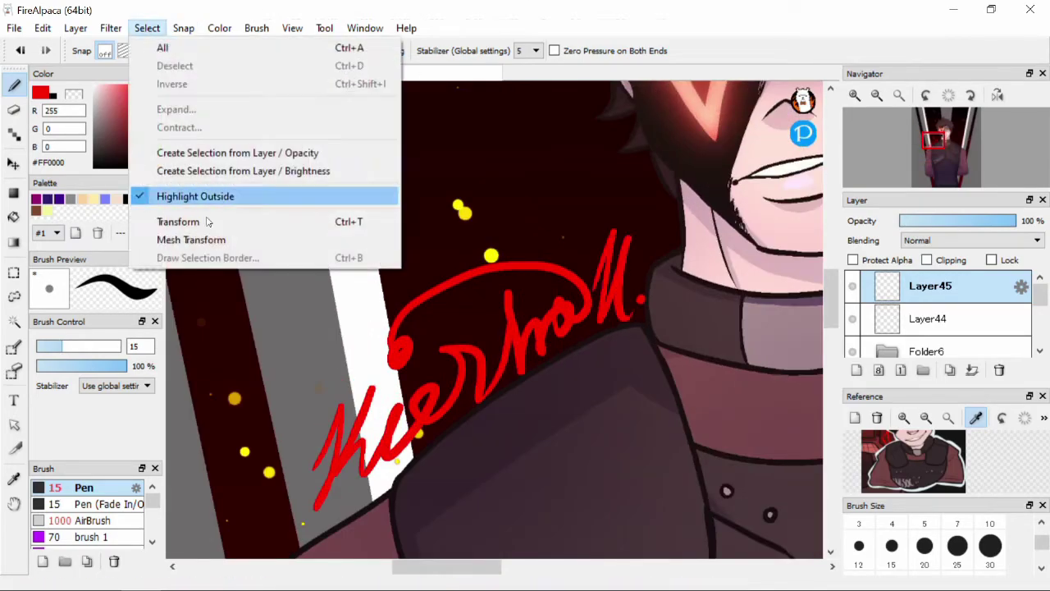
pyautogui.click(188, 220)
pyautogui.moveTo(606, 270)
pyautogui.mouseDown()
pyautogui.moveTo(552, 285)
pyautogui.moveTo(509, 337)
pyautogui.mouseUp()
pyautogui.press('Return')
pyautogui.moveTo(1015, 220); pyautogui.dragTo(922, 220)
pyautogui.scroll(-3, 492, 328)
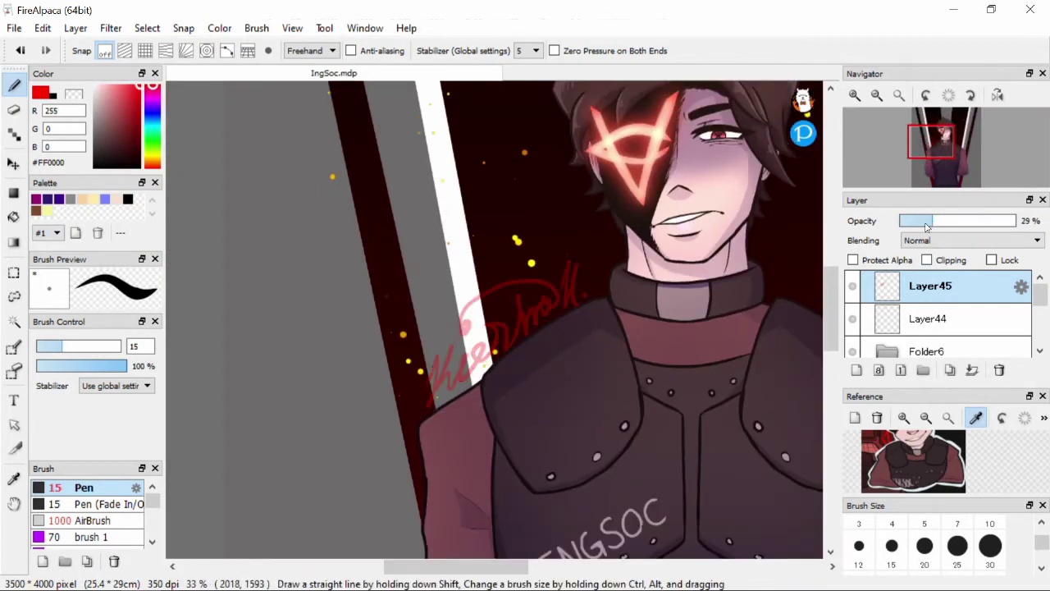
pyautogui.click(900, 99)
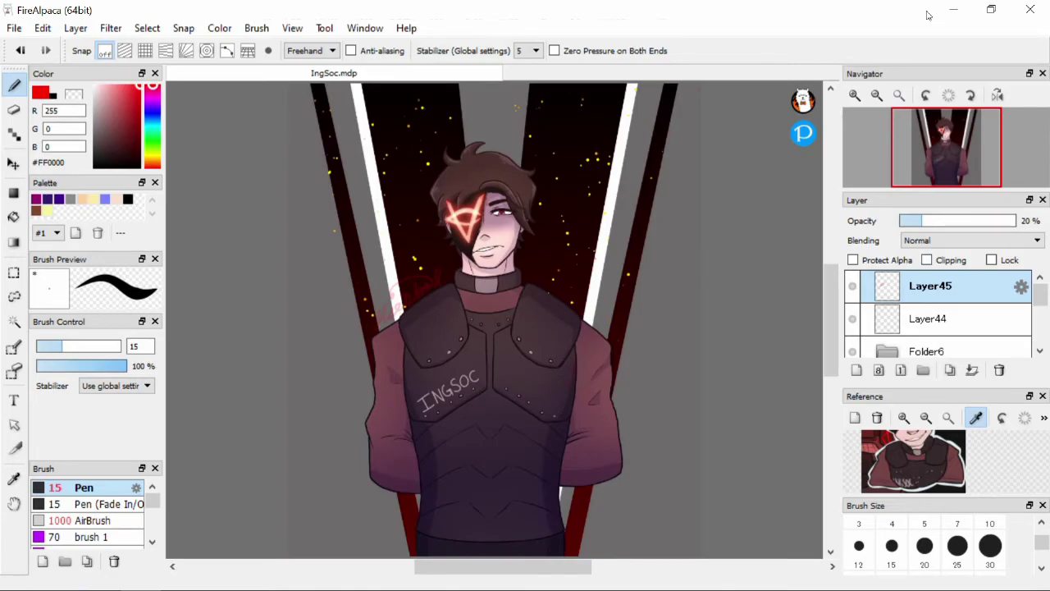